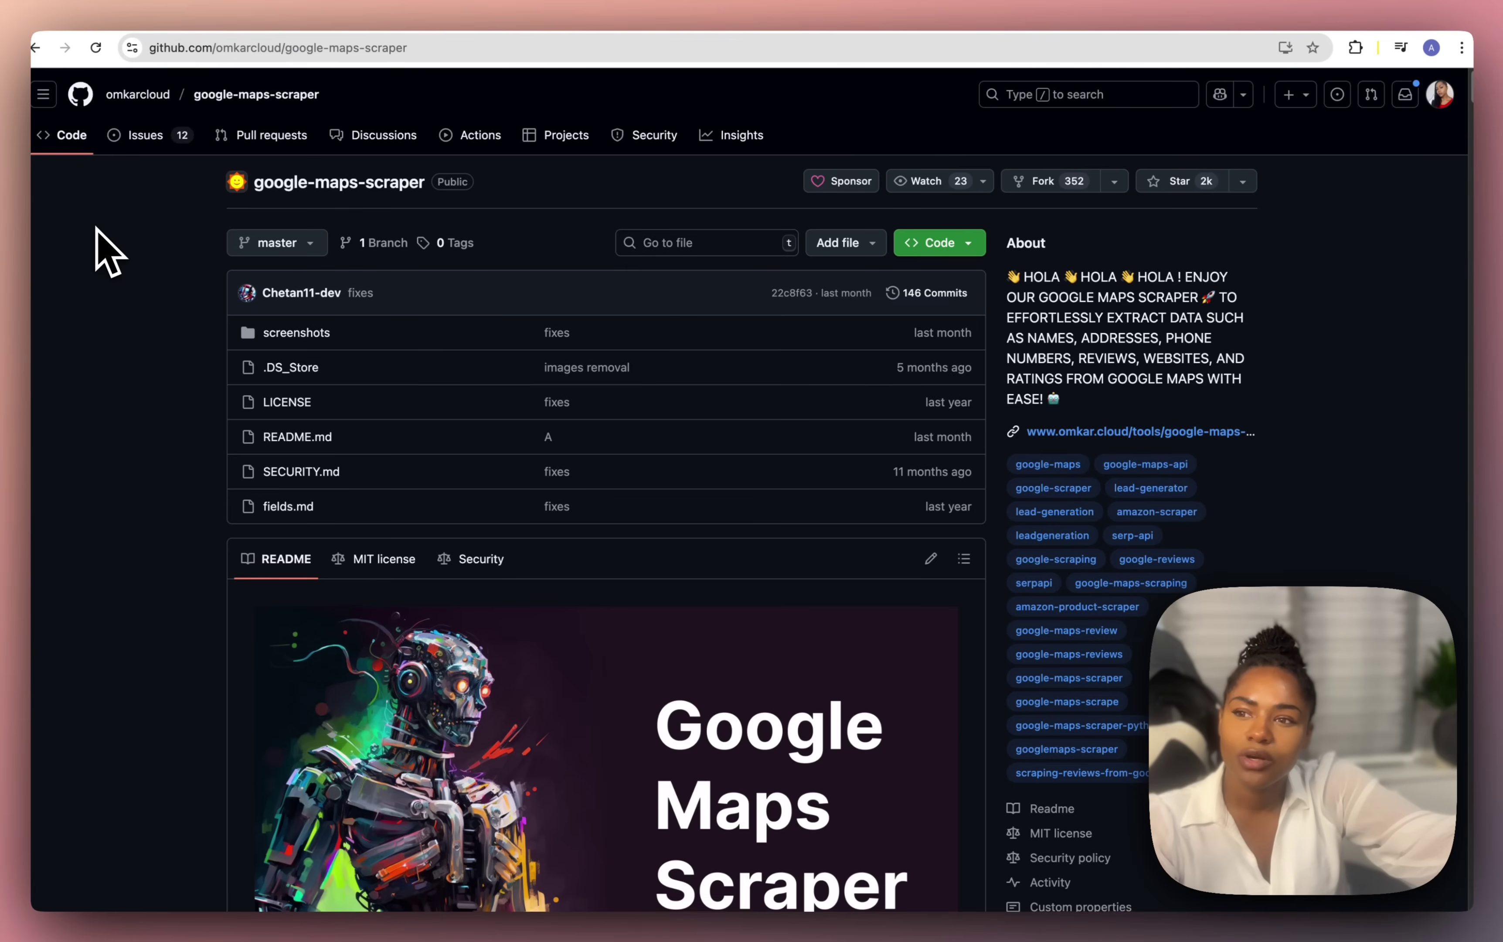
# Scroll the README to the Download and Install section for Windows, Mac, Ubuntu and Fedora.
pyautogui.scroll(-15, 106, 253)
pyautogui.scroll(-3, 106, 252)
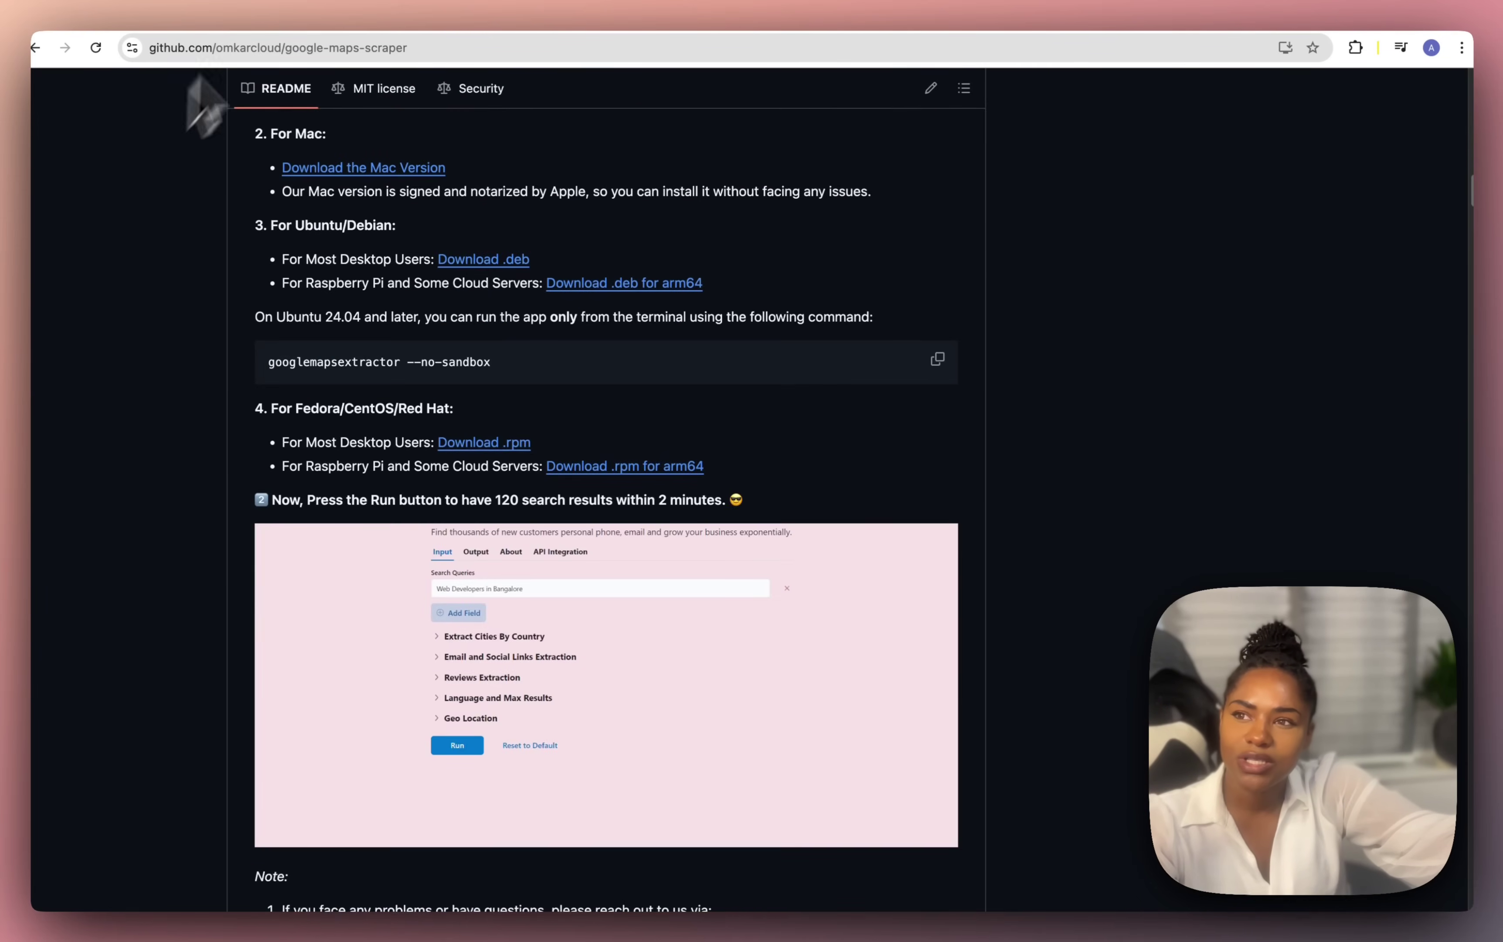
pyautogui.scroll(2, 402, 293)
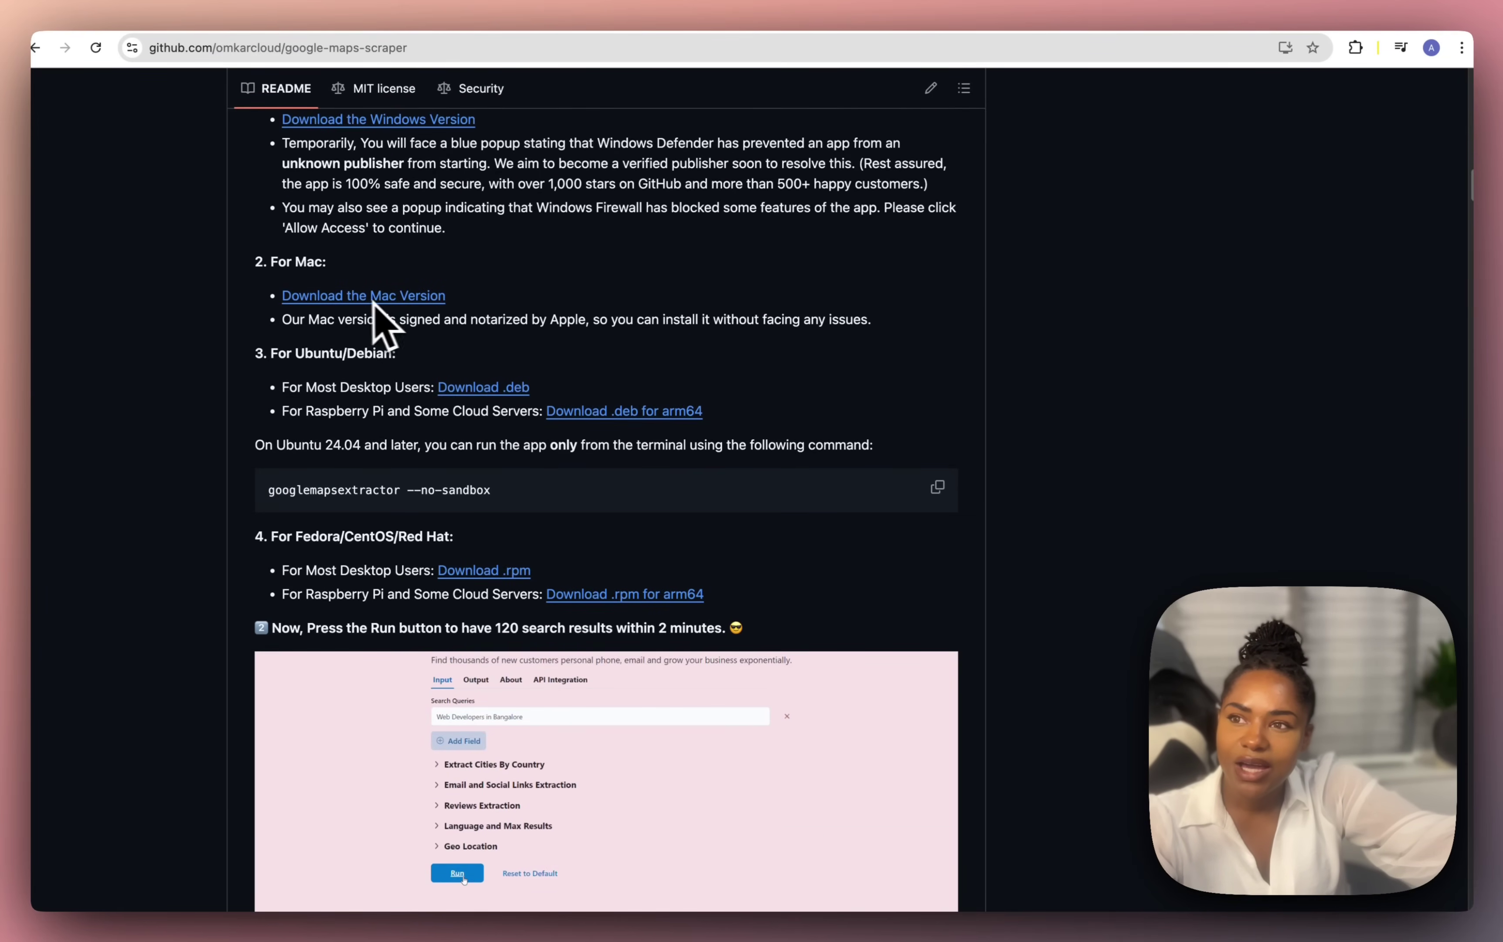
pyautogui.scroll(3, 383, 330)
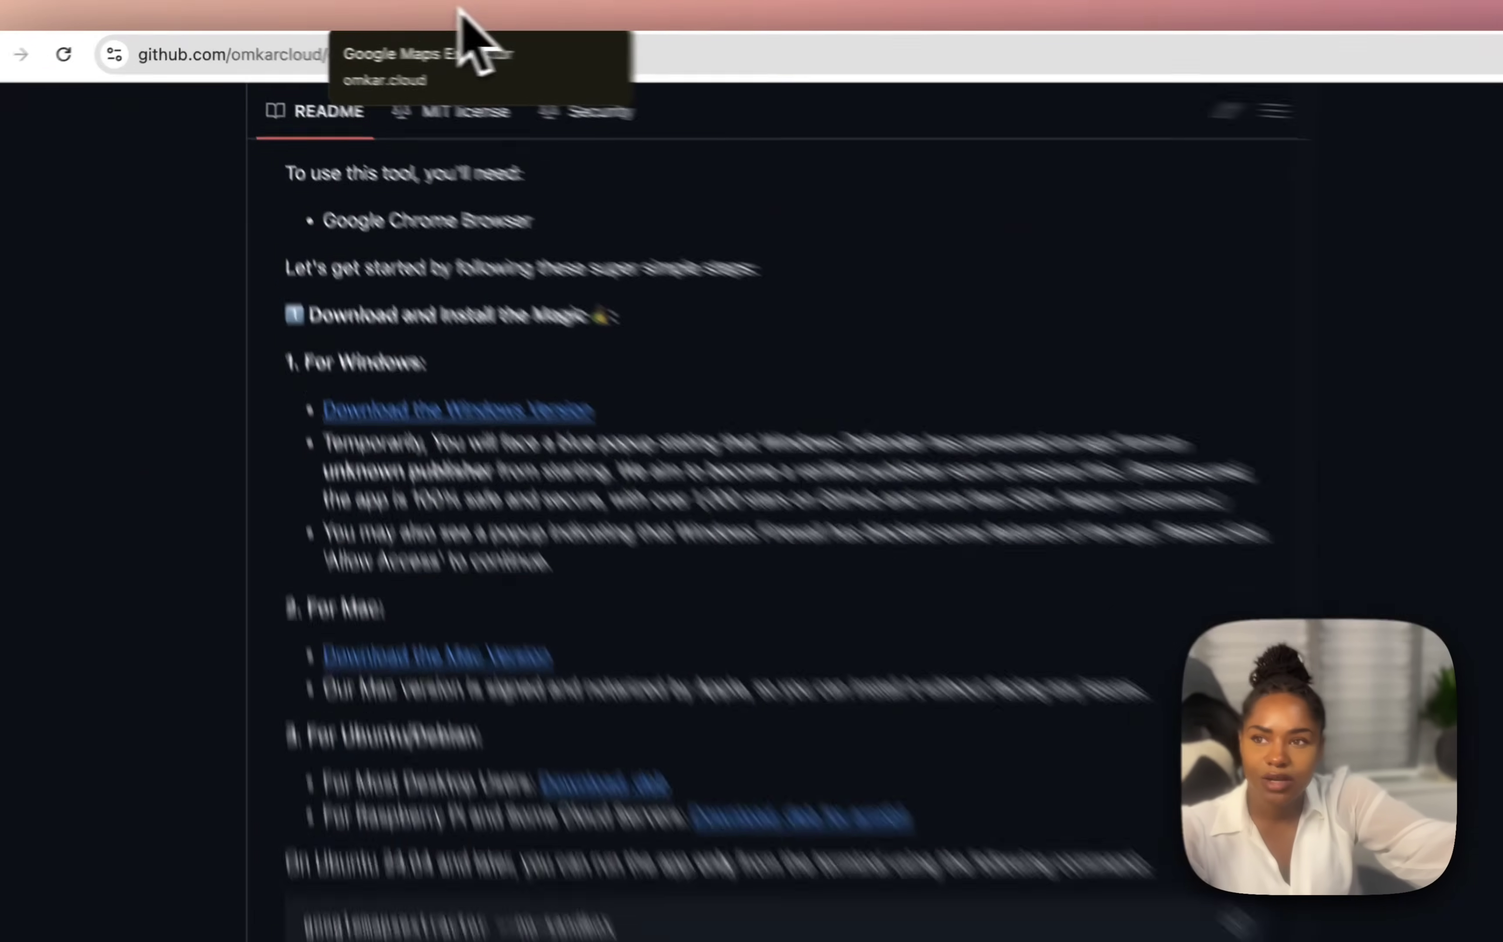
# On the pricing page, highlight the Pro Version's $28.00 one-time price, unlimited searches and lifetime access.
pyautogui.click(382, 16)
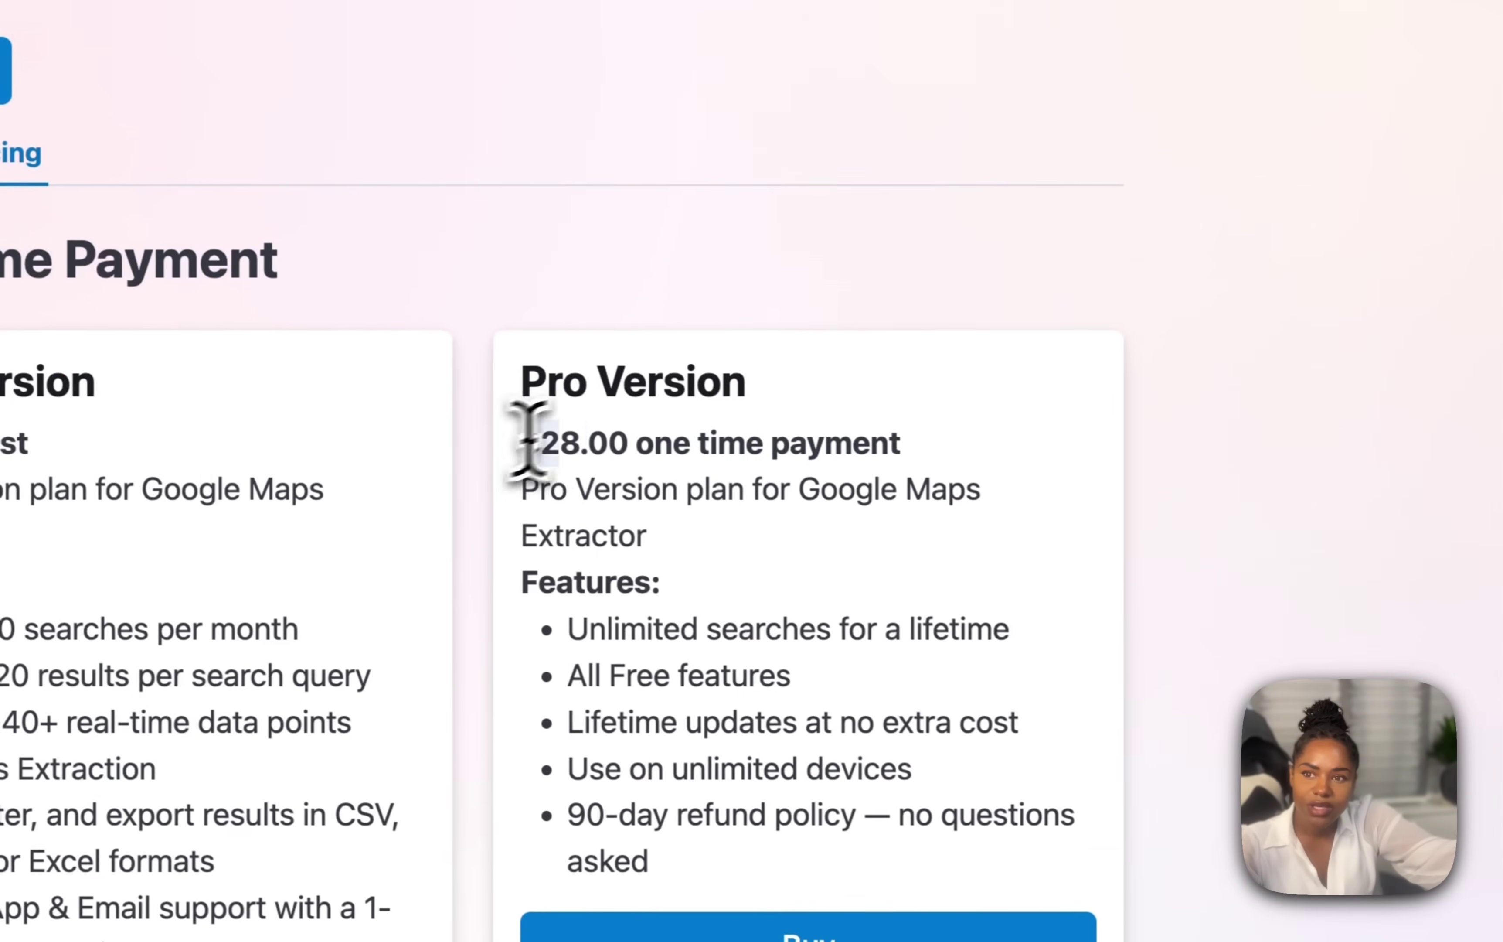
pyautogui.moveTo(1051, 532); pyautogui.dragTo(1429, 532)
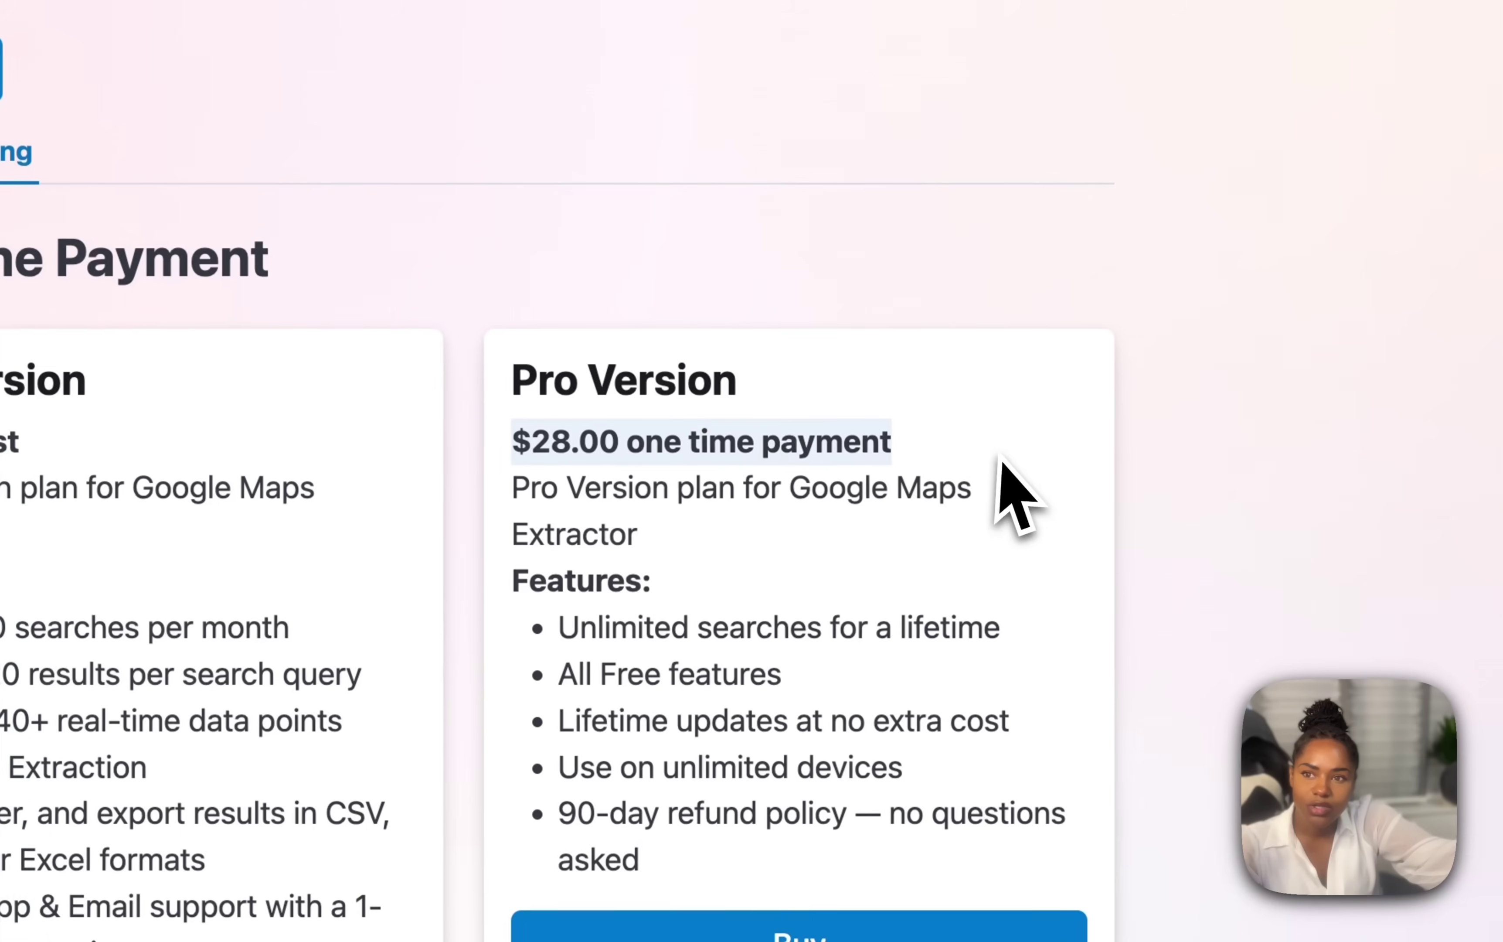
pyautogui.click(971, 460)
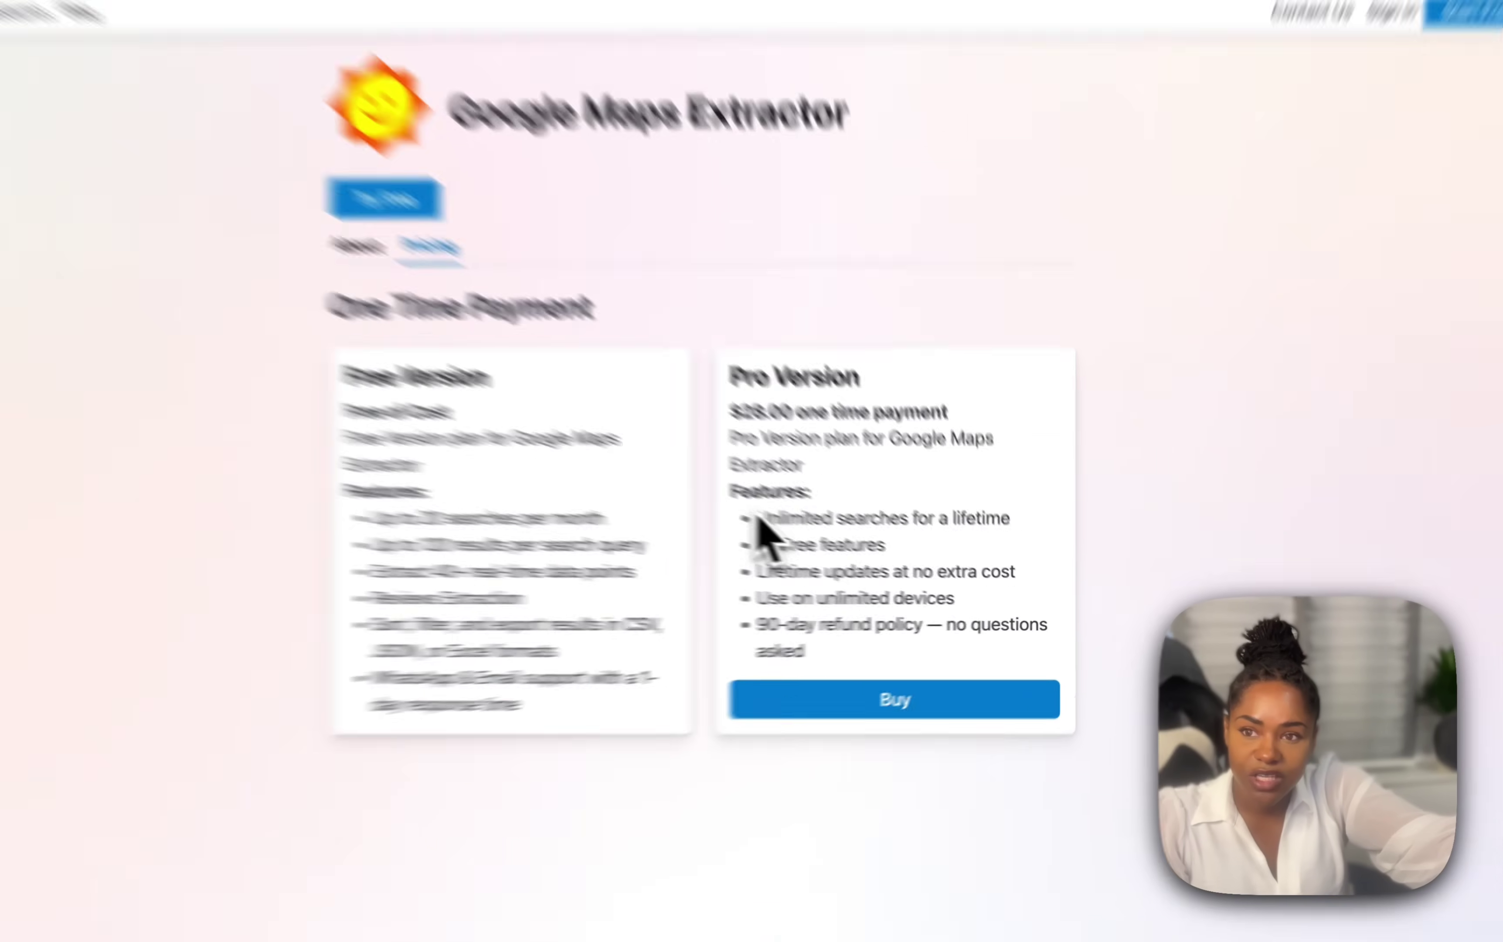
pyautogui.moveTo(796, 532); pyautogui.dragTo(934, 532)
pyautogui.moveTo(973, 439); pyautogui.dragTo(792, 436)
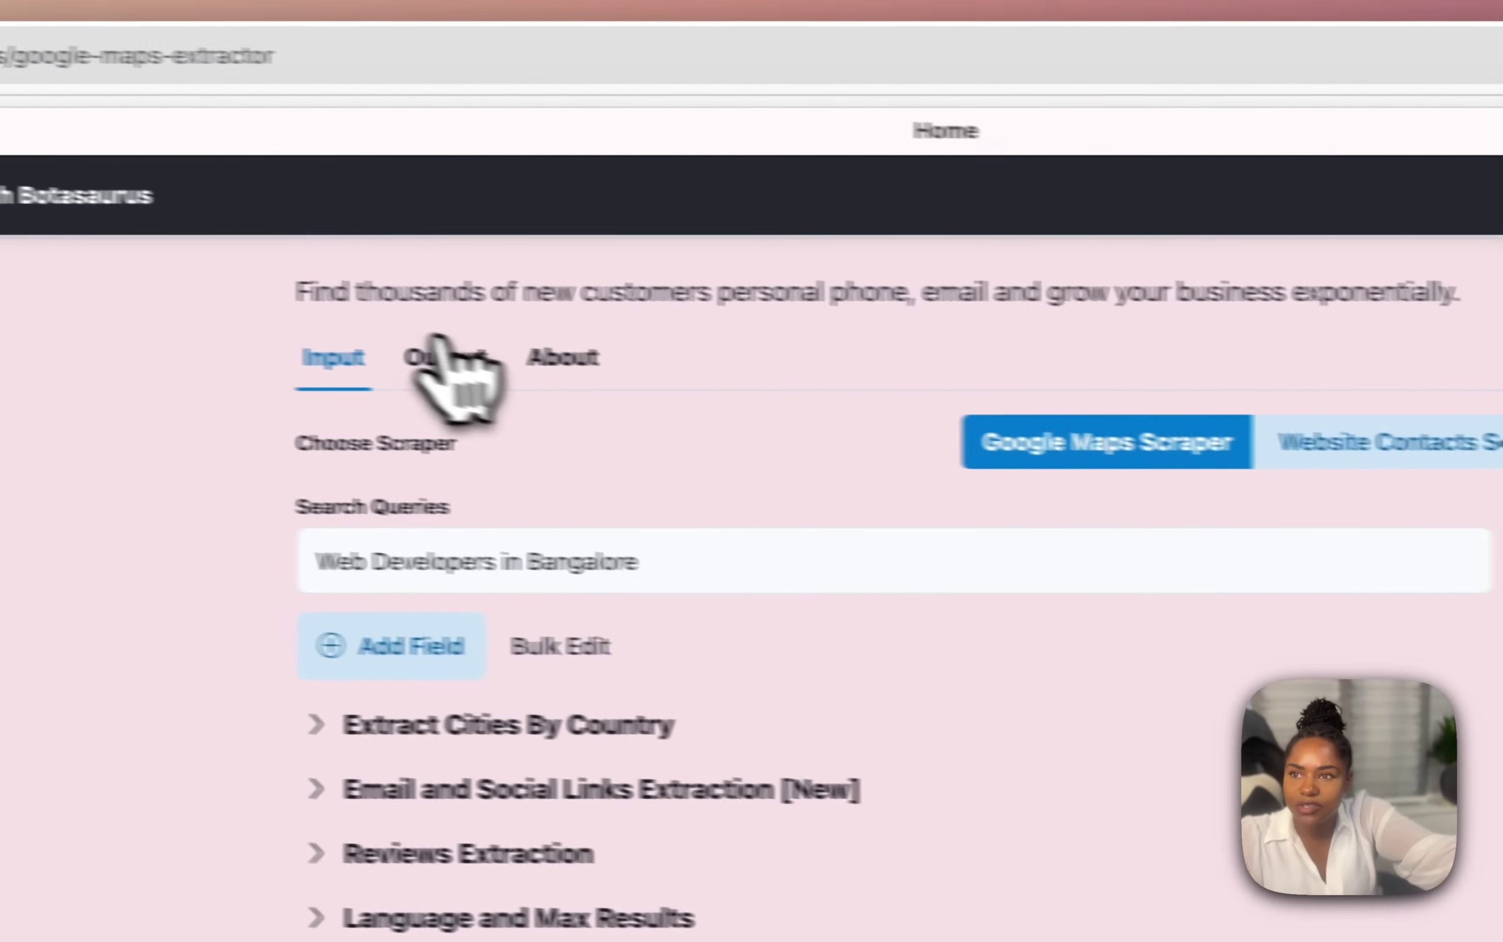
# Show the Output task list and jump to another page of the task table.
pyautogui.click(453, 356)
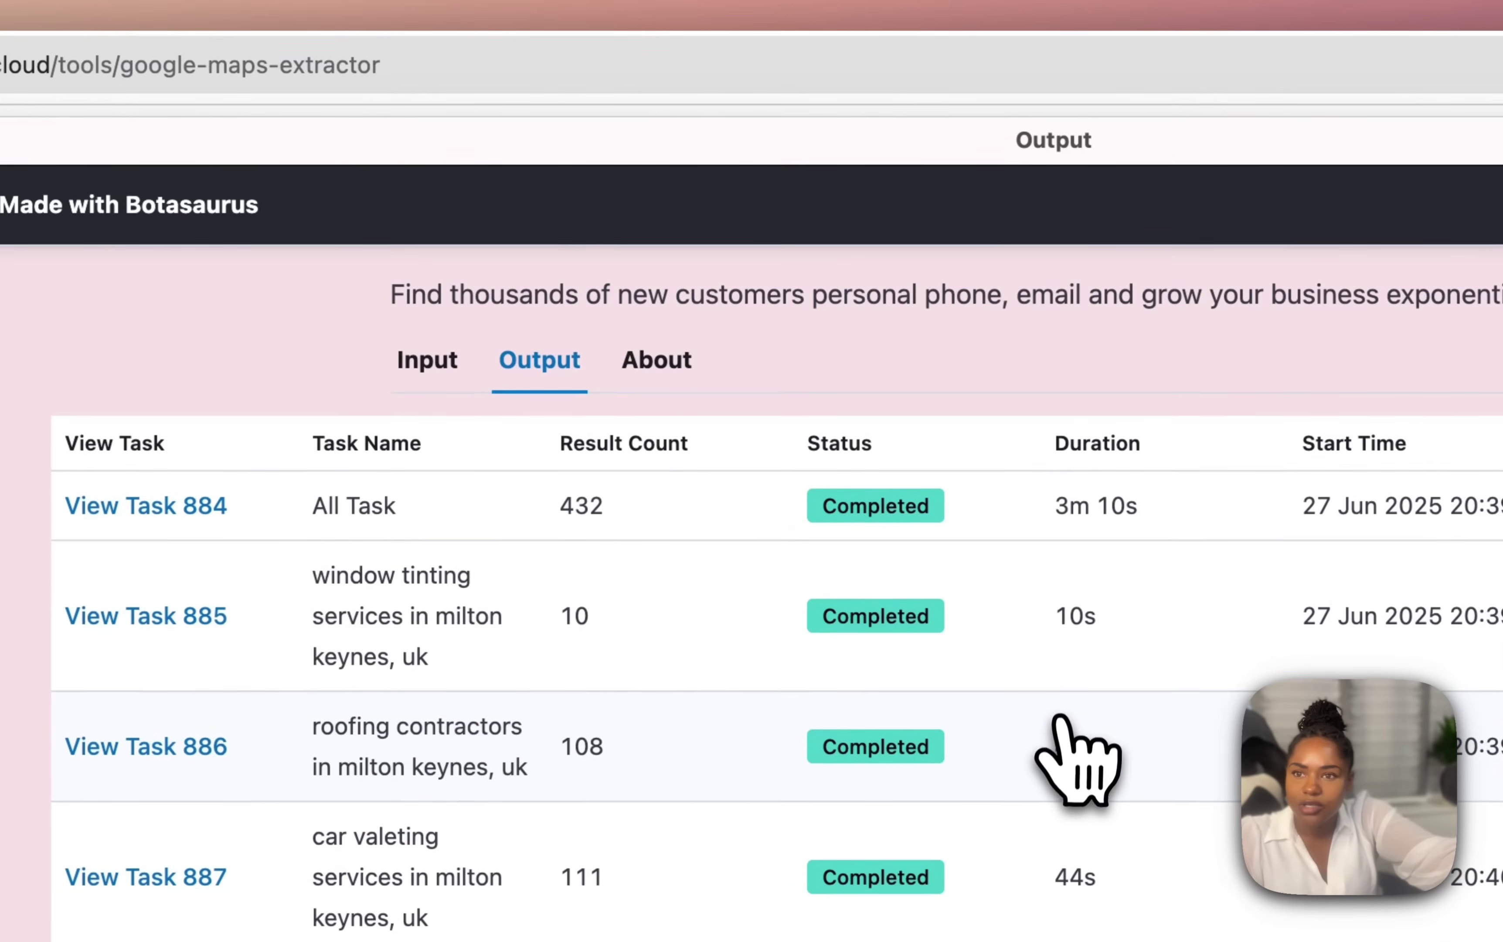
pyautogui.scroll(-20, 1077, 760)
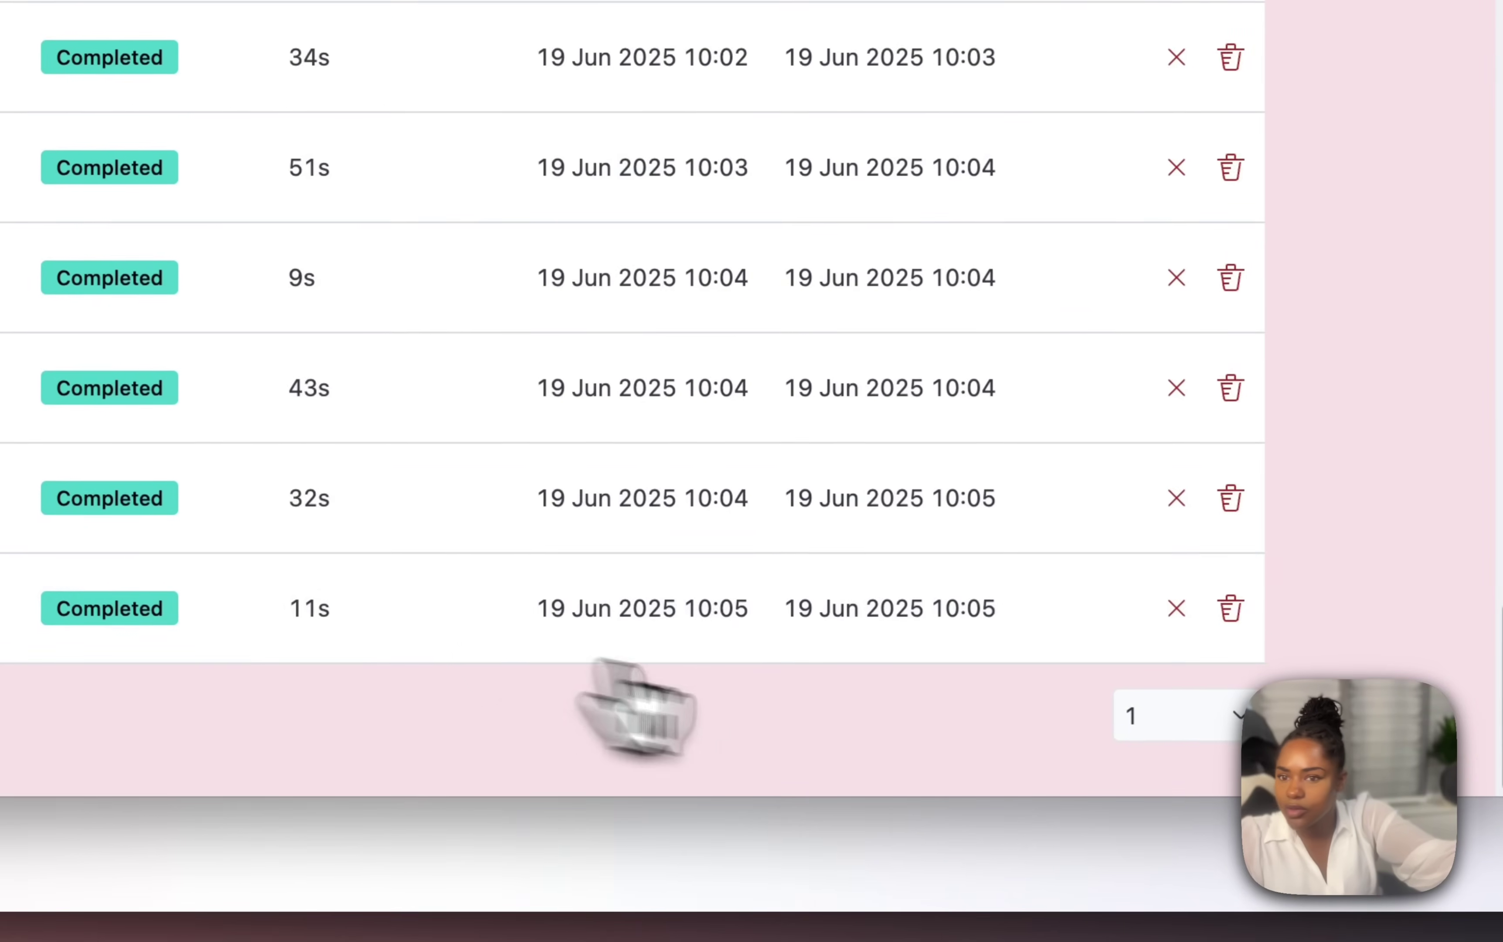
pyautogui.click(1093, 739)
pyautogui.scroll(-2, 1084, 681)
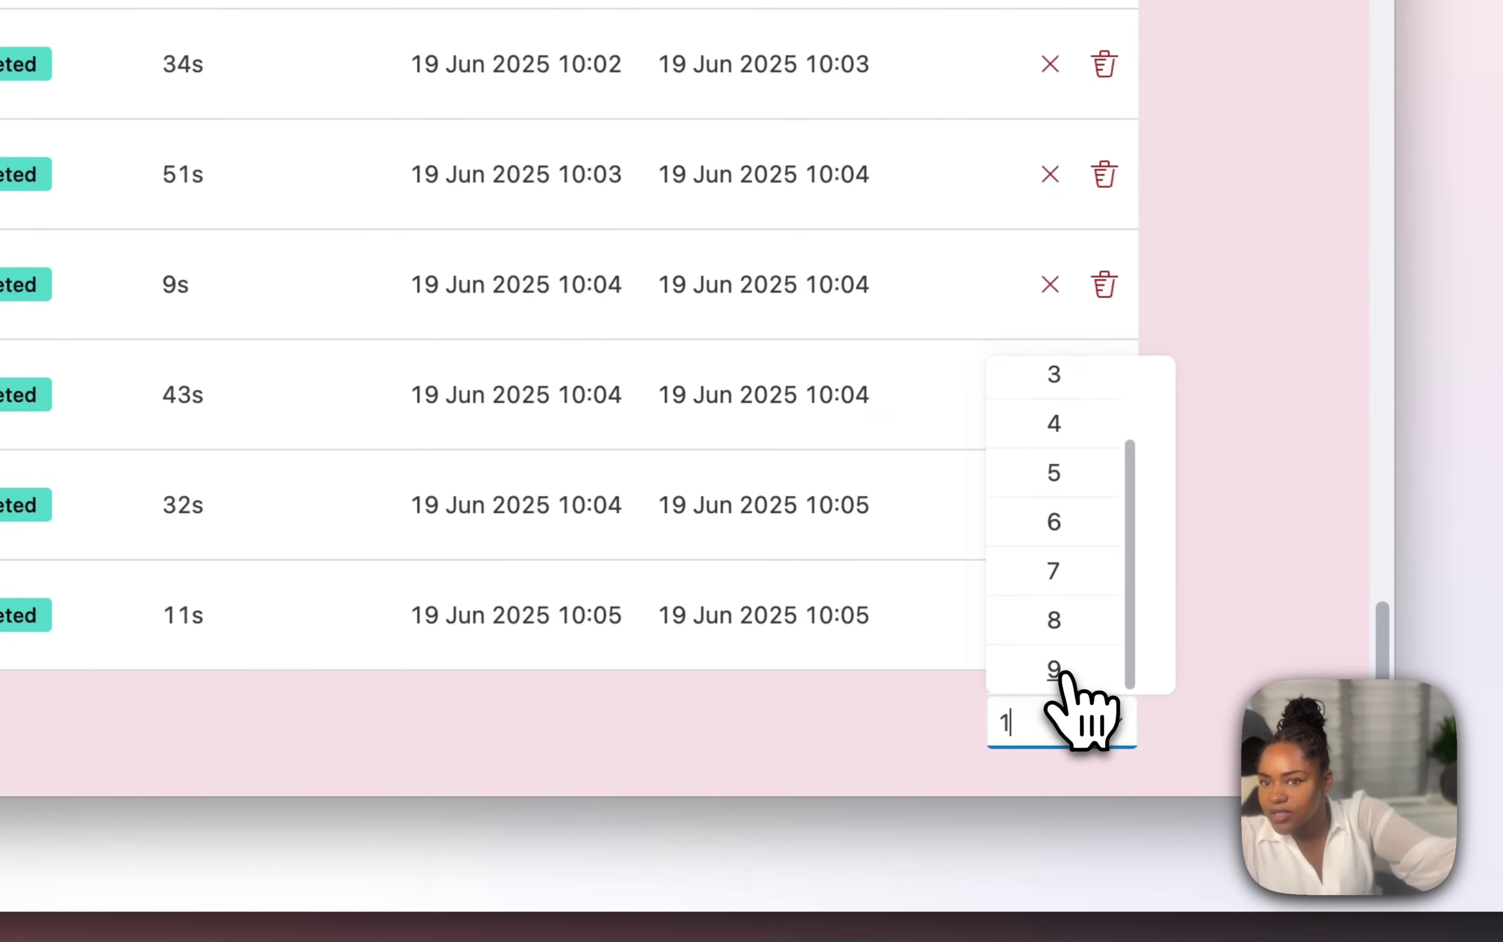
pyautogui.click(1064, 671)
pyautogui.scroll(-10, 530, 681)
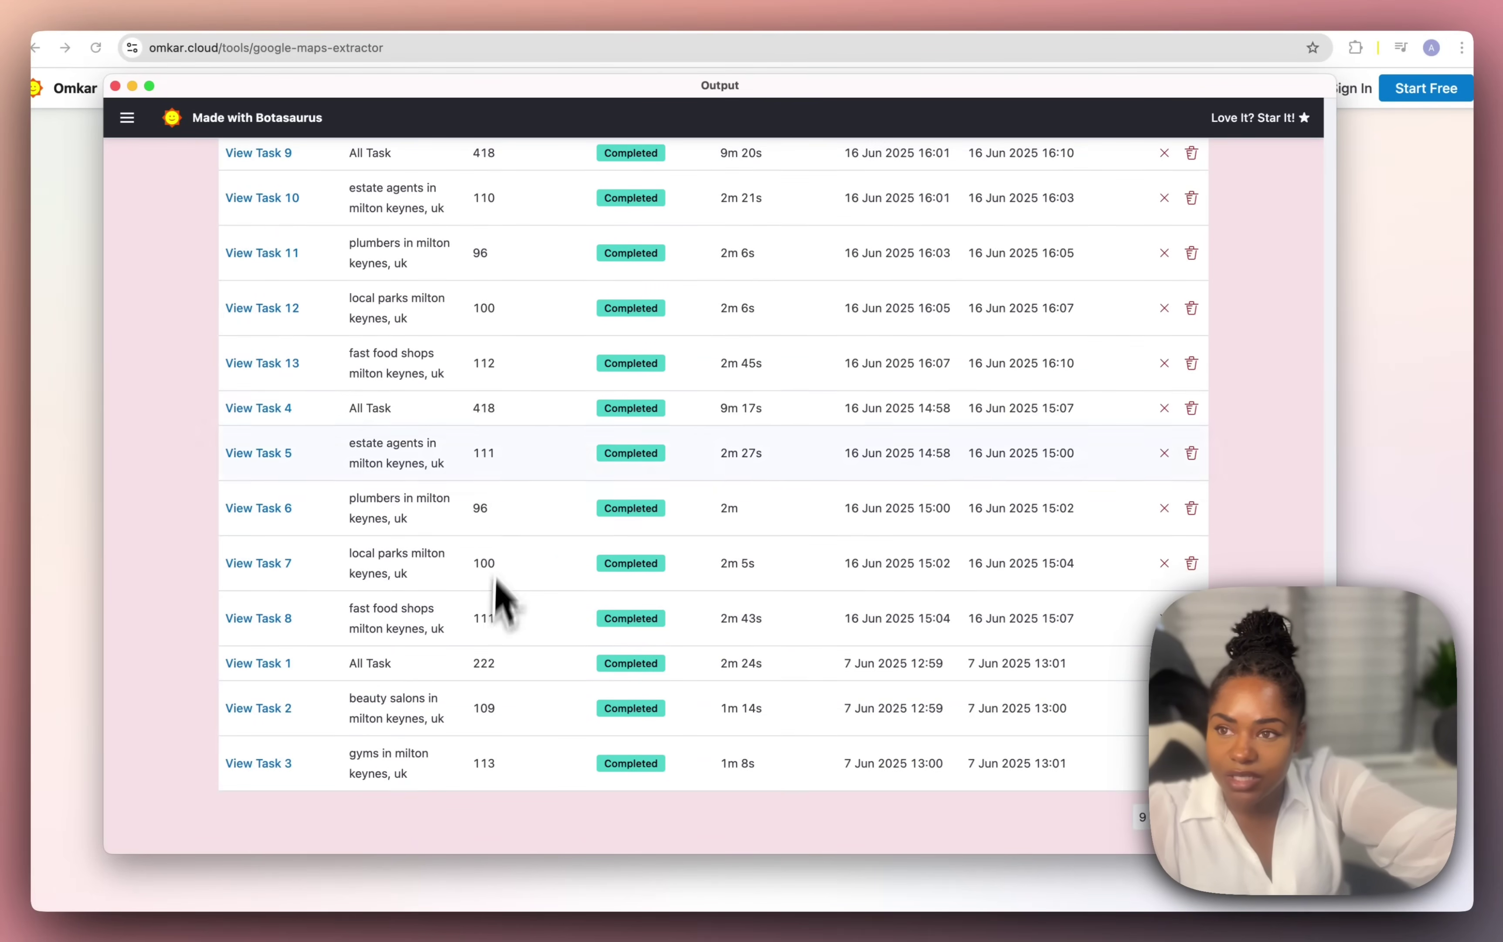
# Scroll through the tasks back to the top, where Task 884 shows 432 results.
pyautogui.scroll(15, 503, 577)
pyautogui.scroll(20, 487, 374)
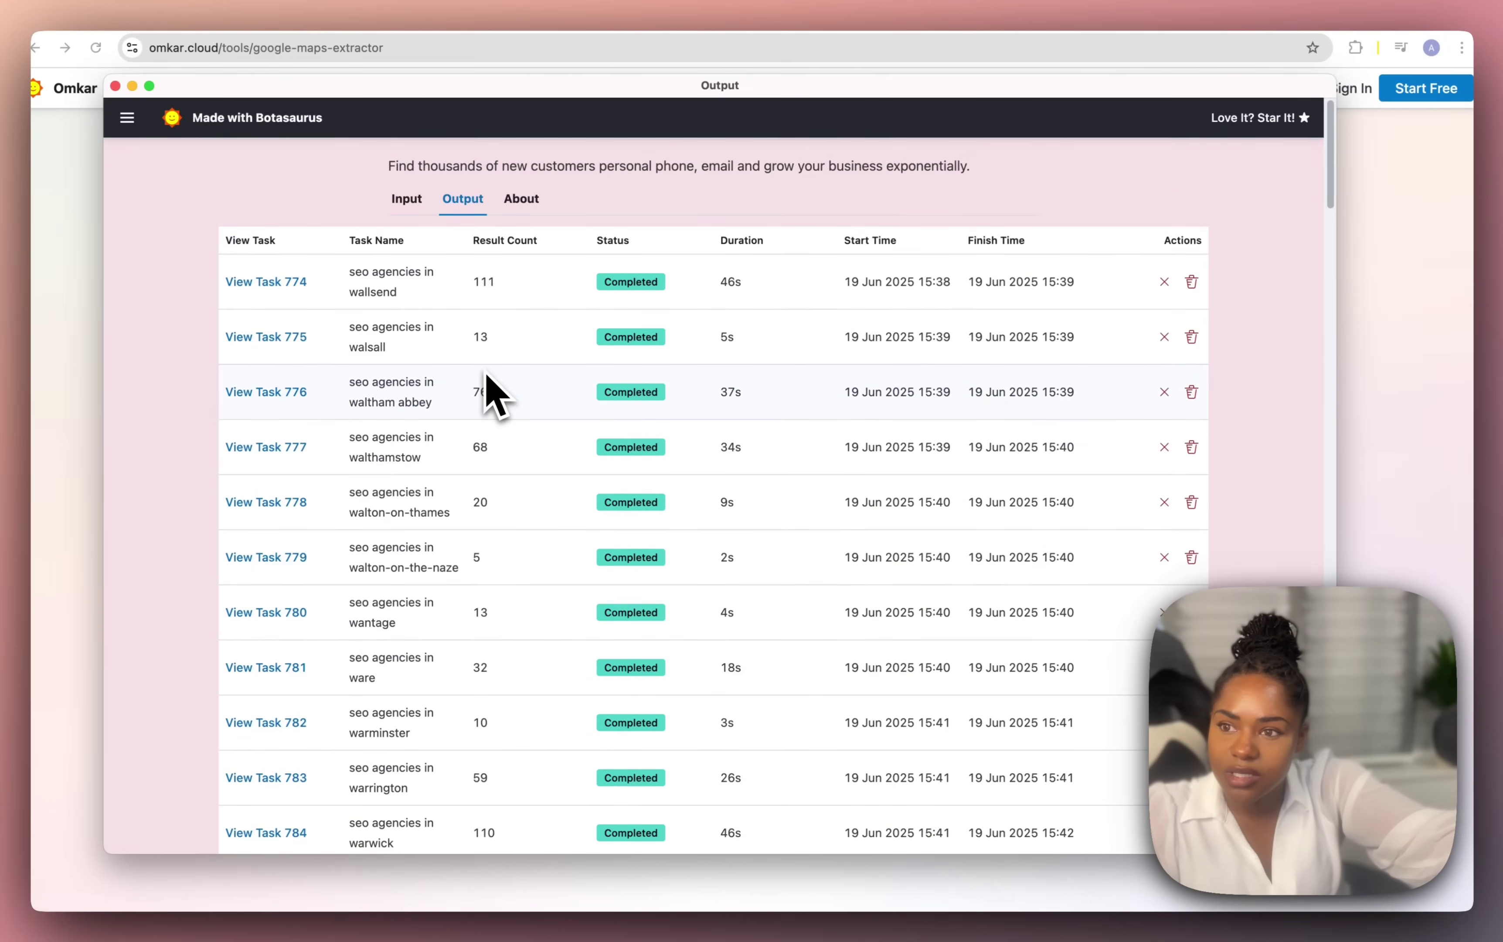
pyautogui.scroll(-20, 491, 392)
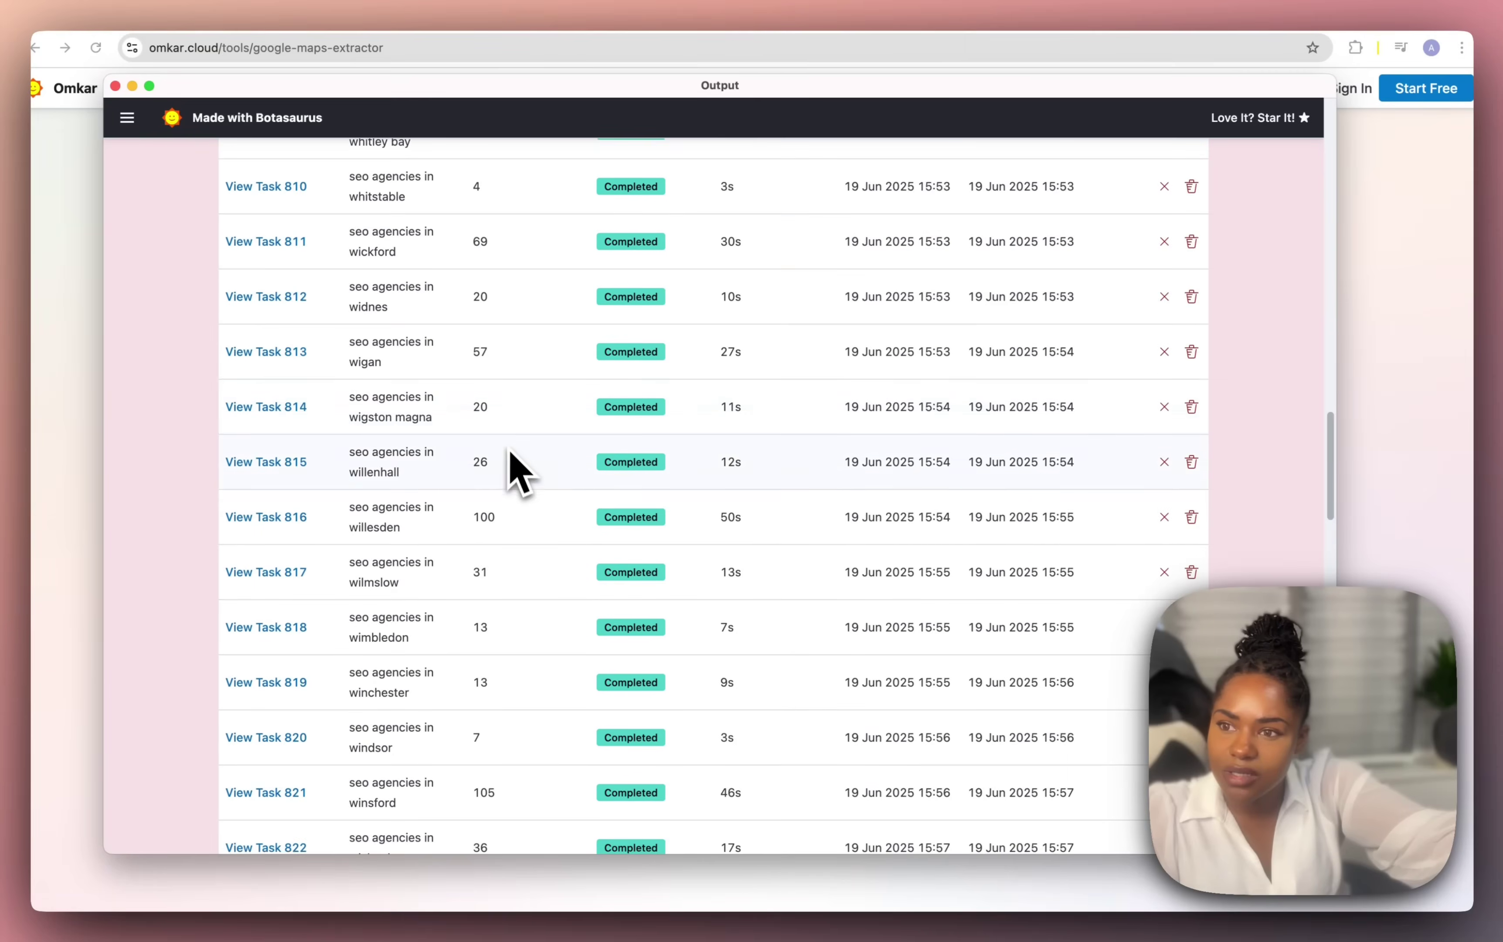
pyautogui.scroll(-20, 519, 474)
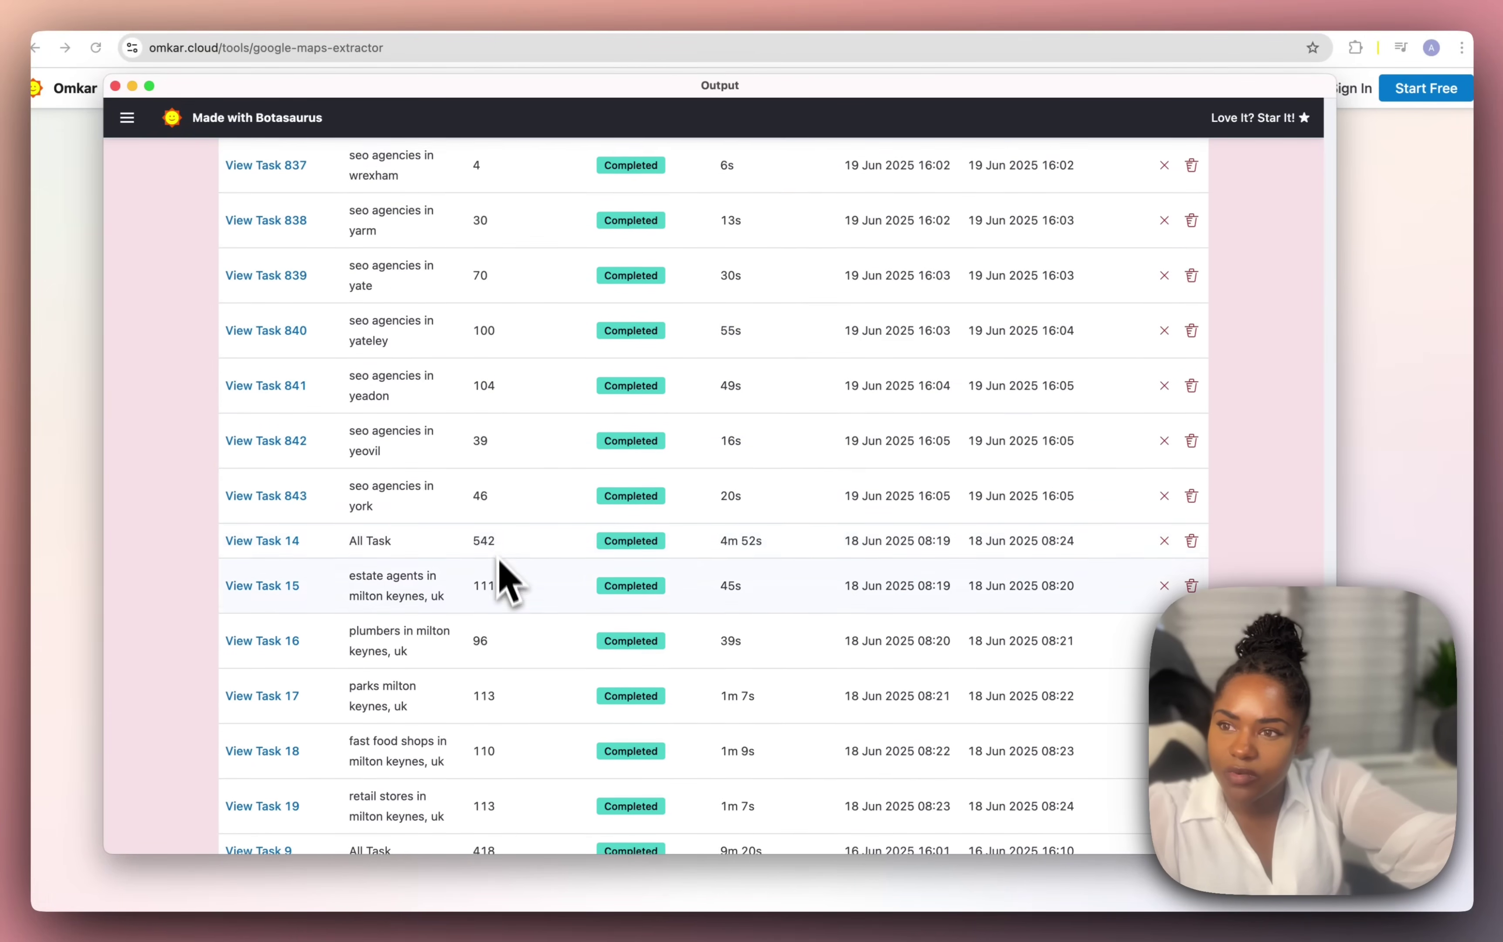
pyautogui.scroll(-10, 534, 598)
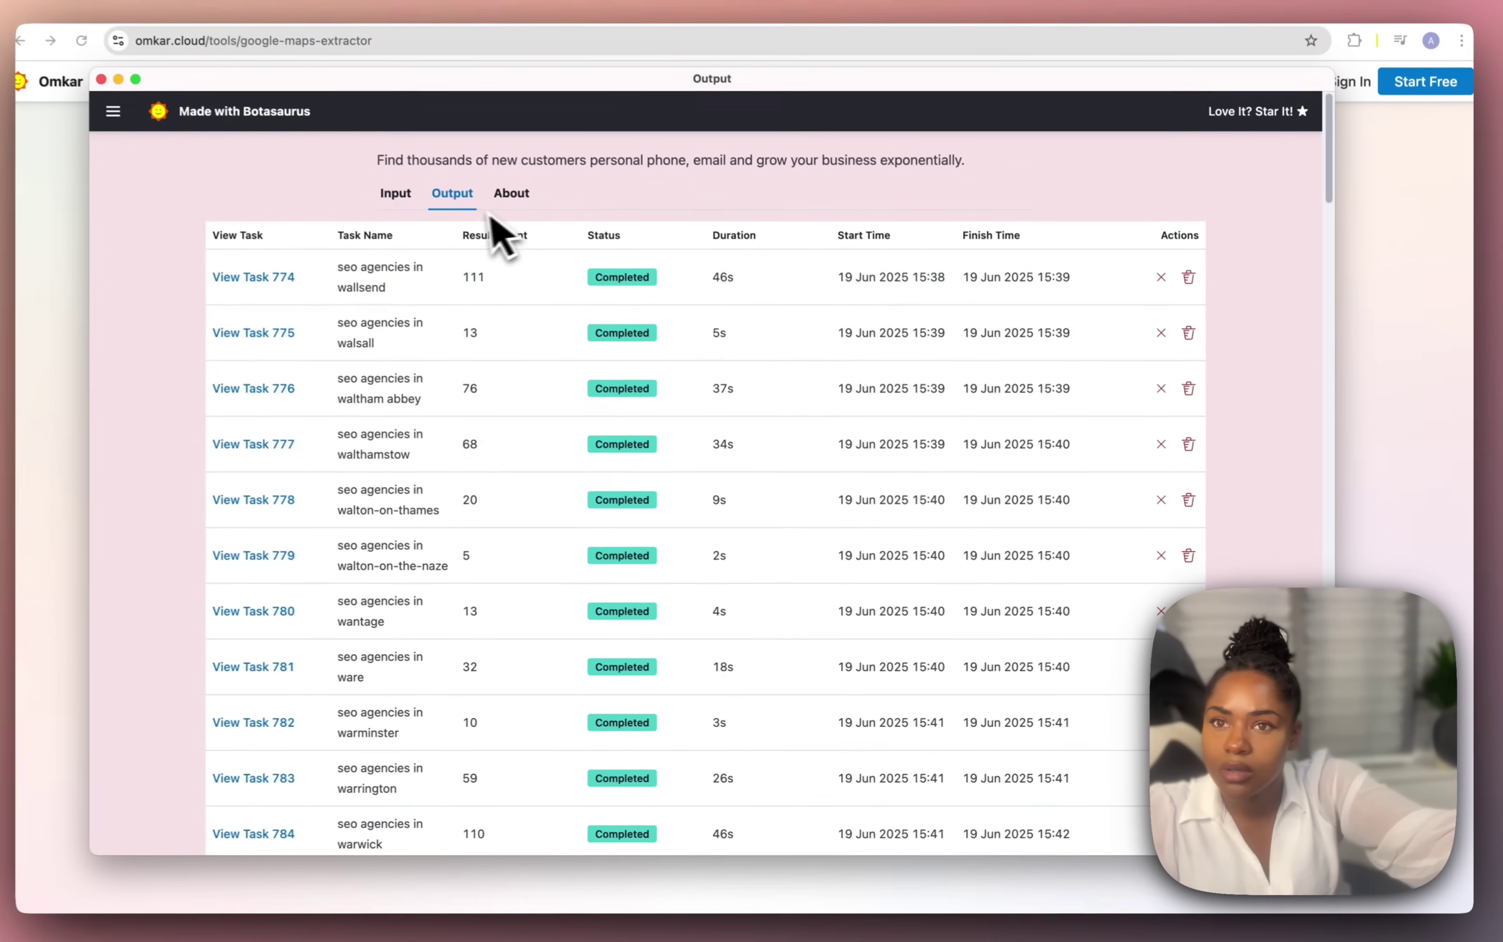
pyautogui.scroll(10, 414, 205)
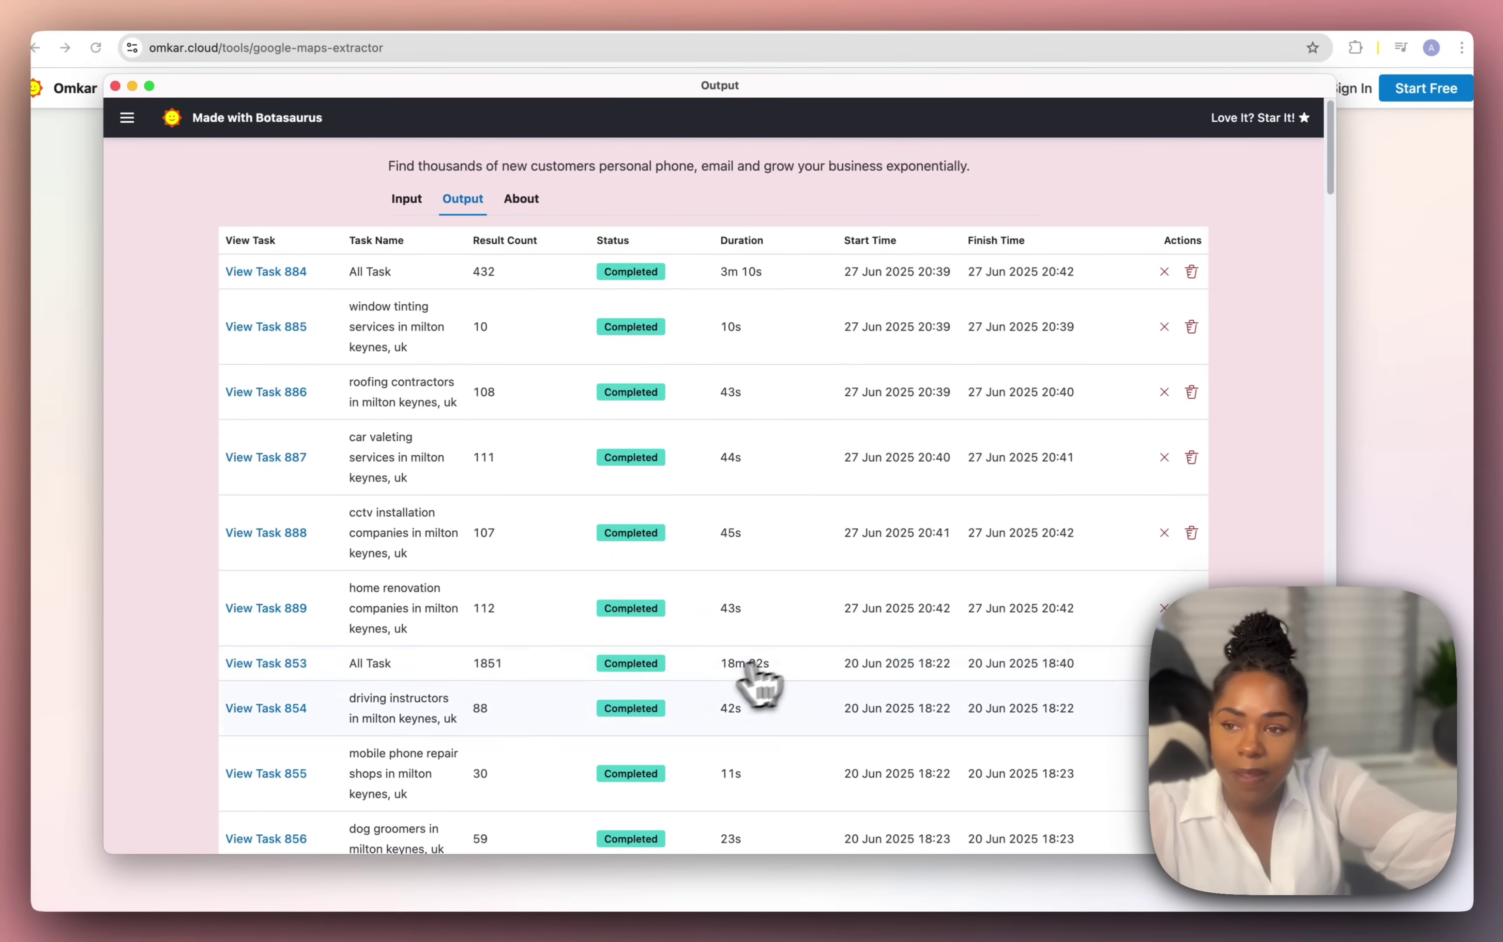
pyautogui.scroll(-5, 685, 592)
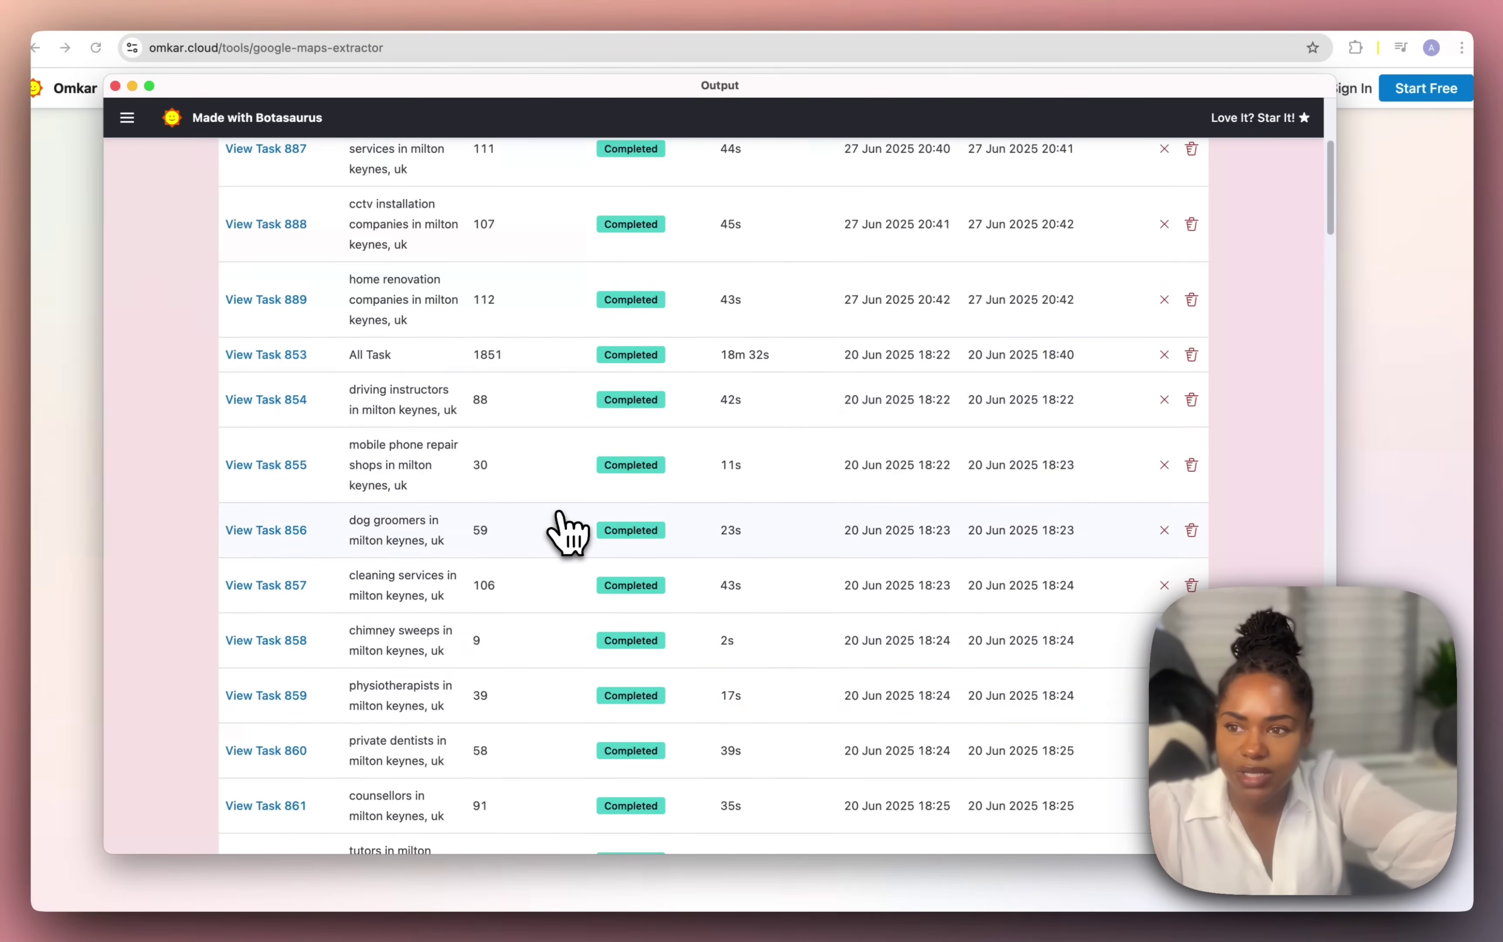
pyautogui.scroll(-15, 568, 532)
pyautogui.scroll(-20, 498, 605)
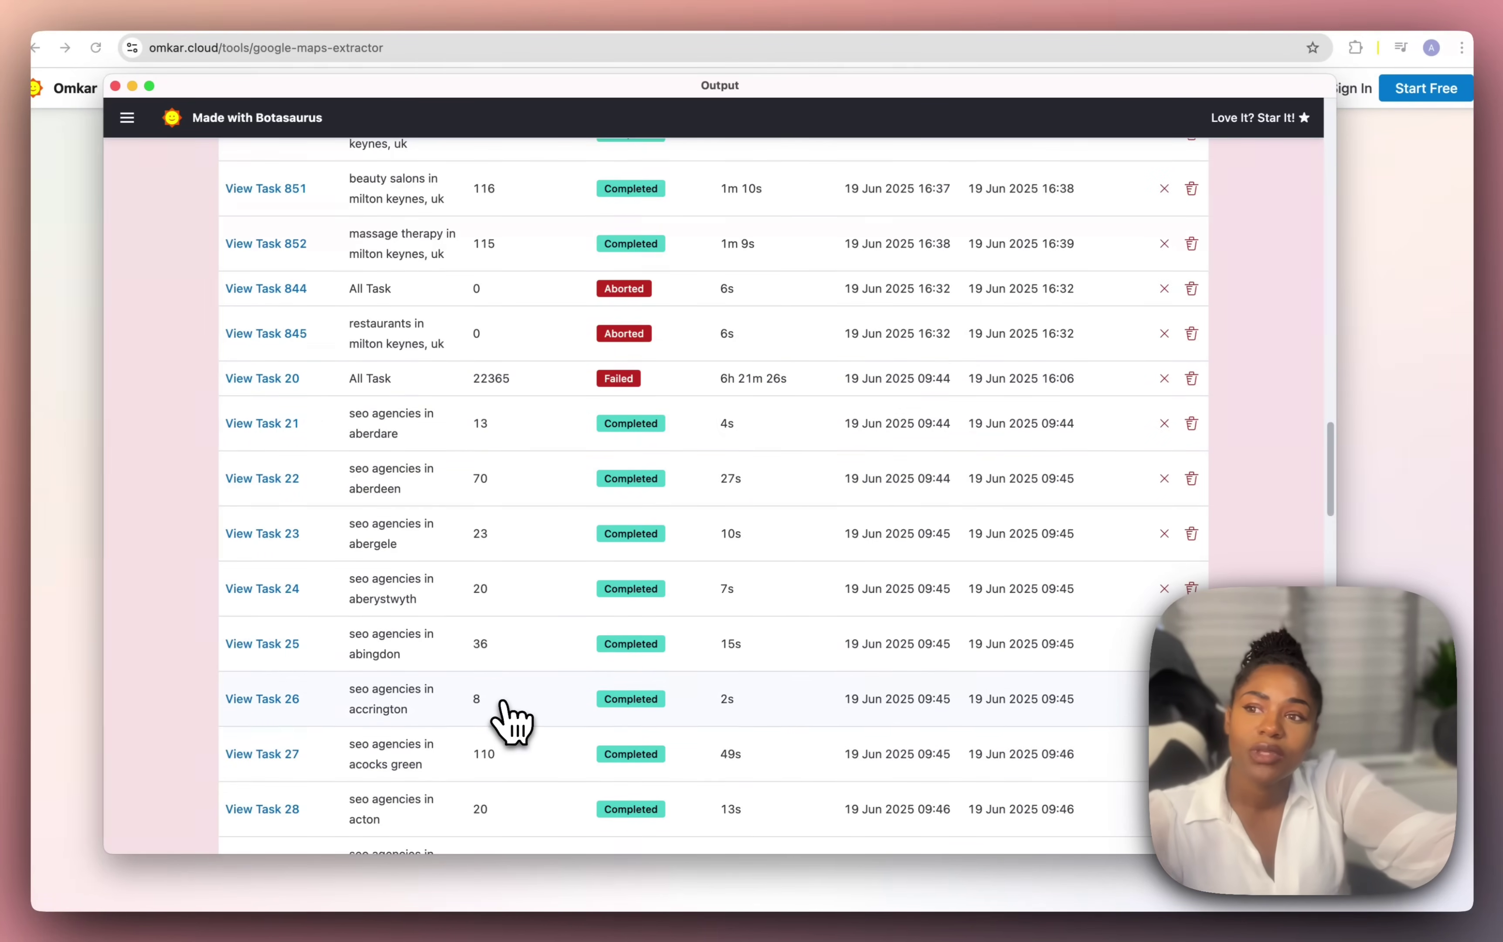
pyautogui.scroll(20, 507, 717)
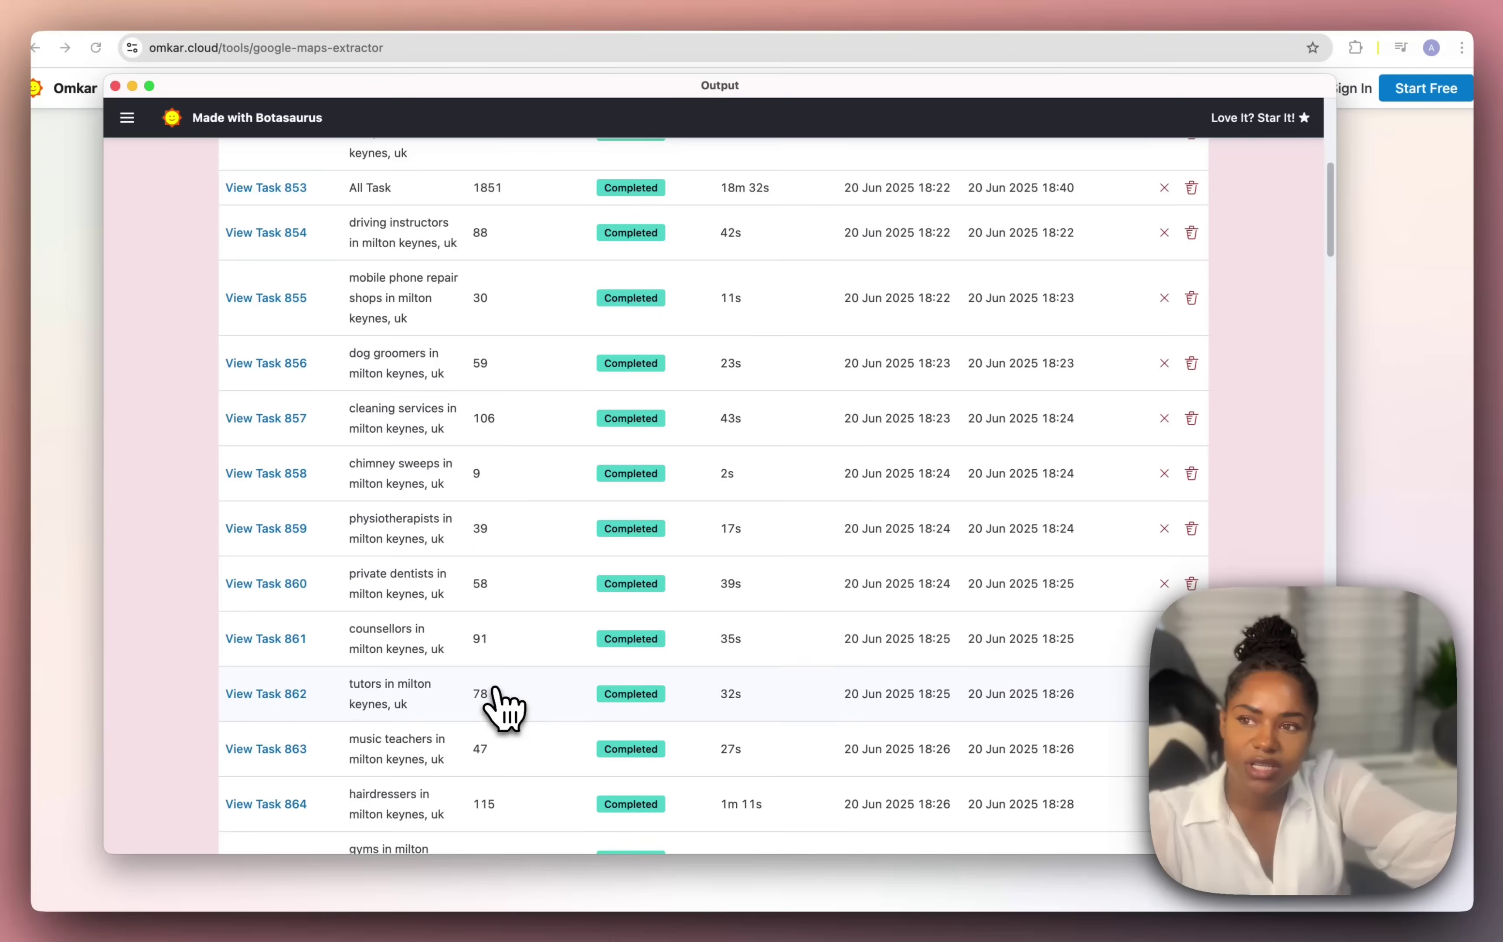
pyautogui.scroll(-15, 503, 707)
pyautogui.scroll(-20, 503, 707)
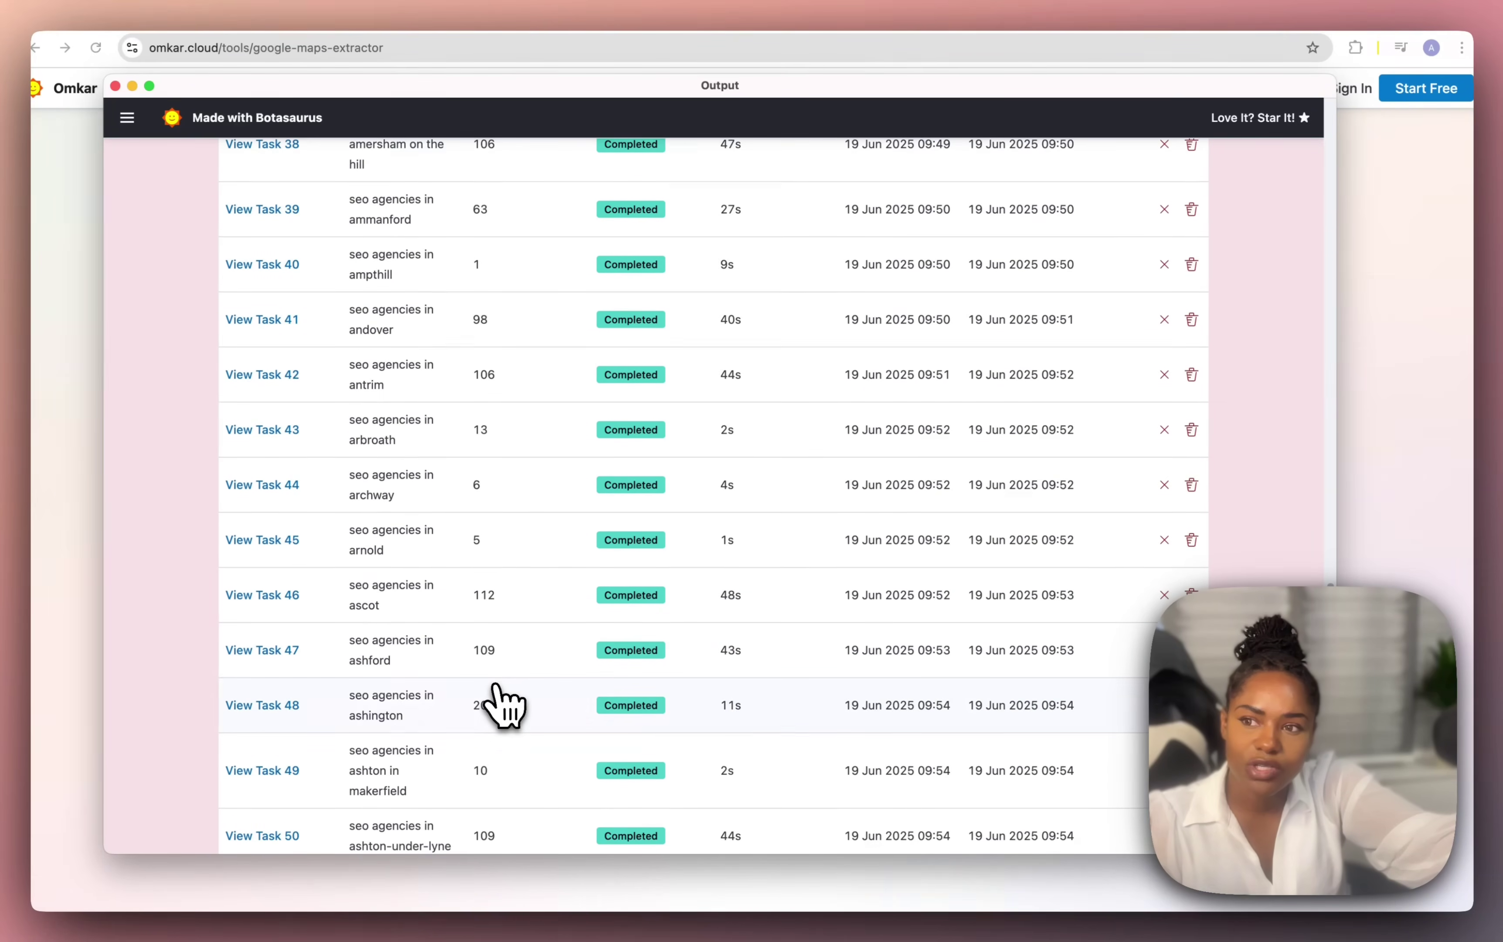
pyautogui.scroll(20, 504, 707)
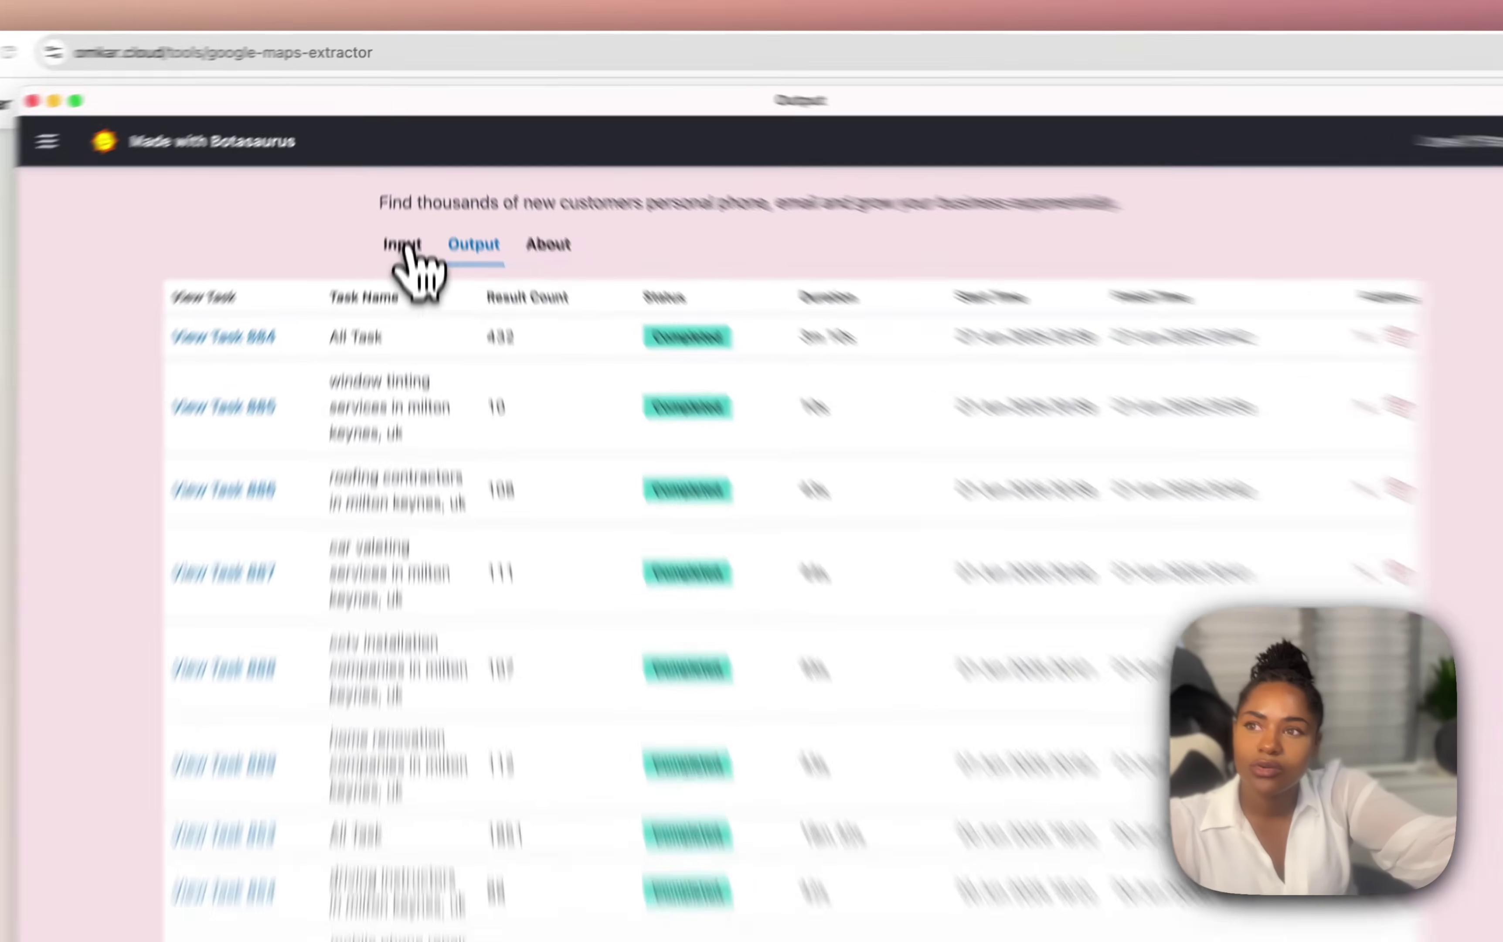
# Return to the Input form and preview the Website Contacts Scraper mode.
pyautogui.click(406, 198)
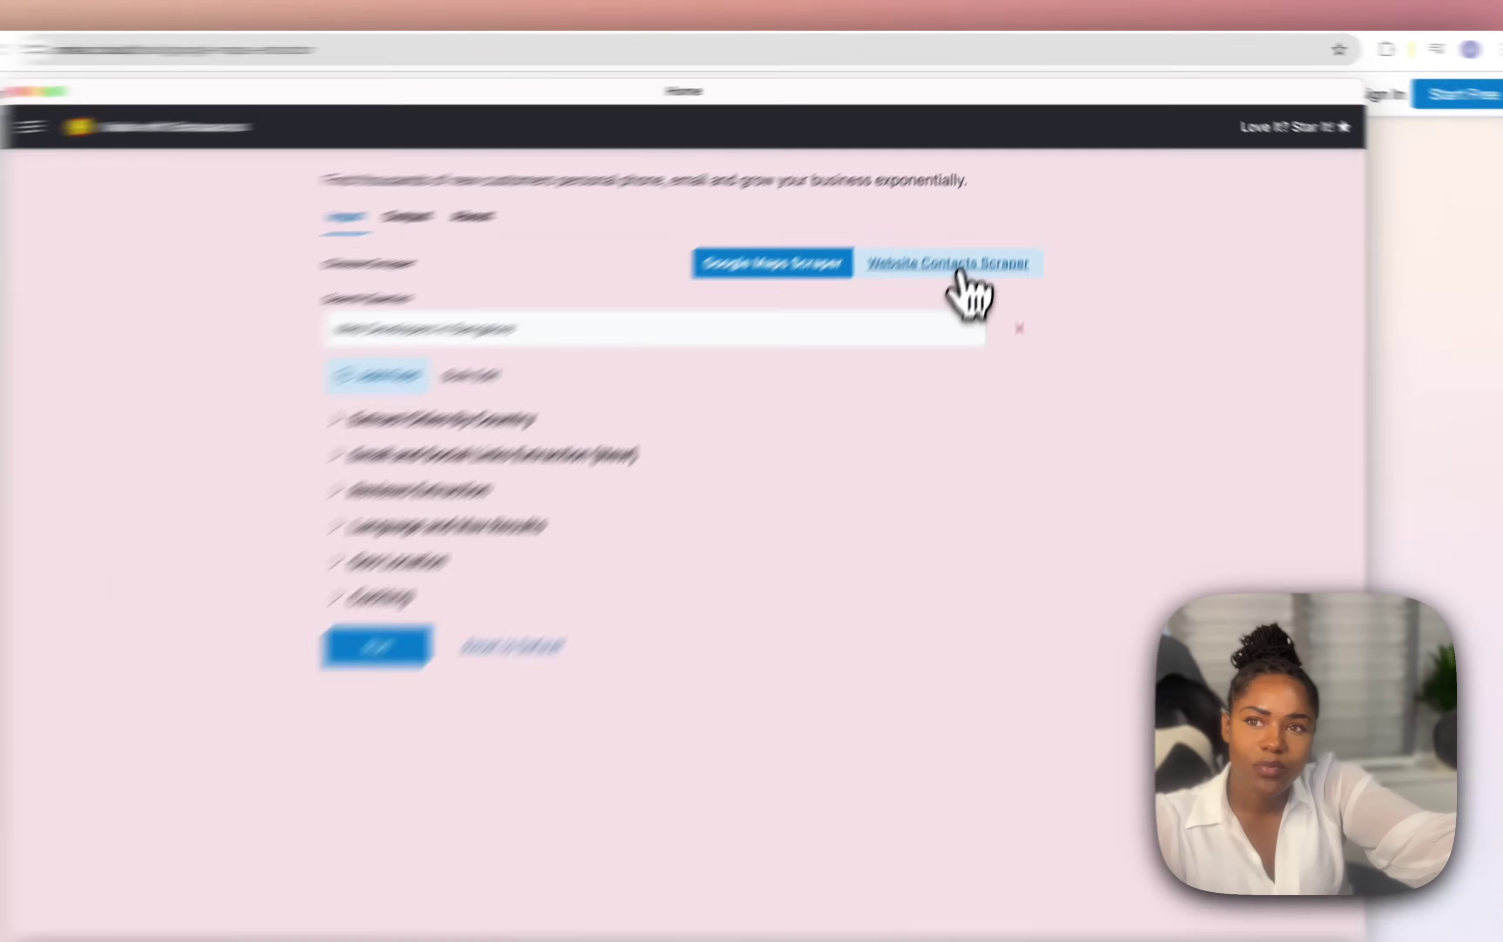
pyautogui.click(944, 250)
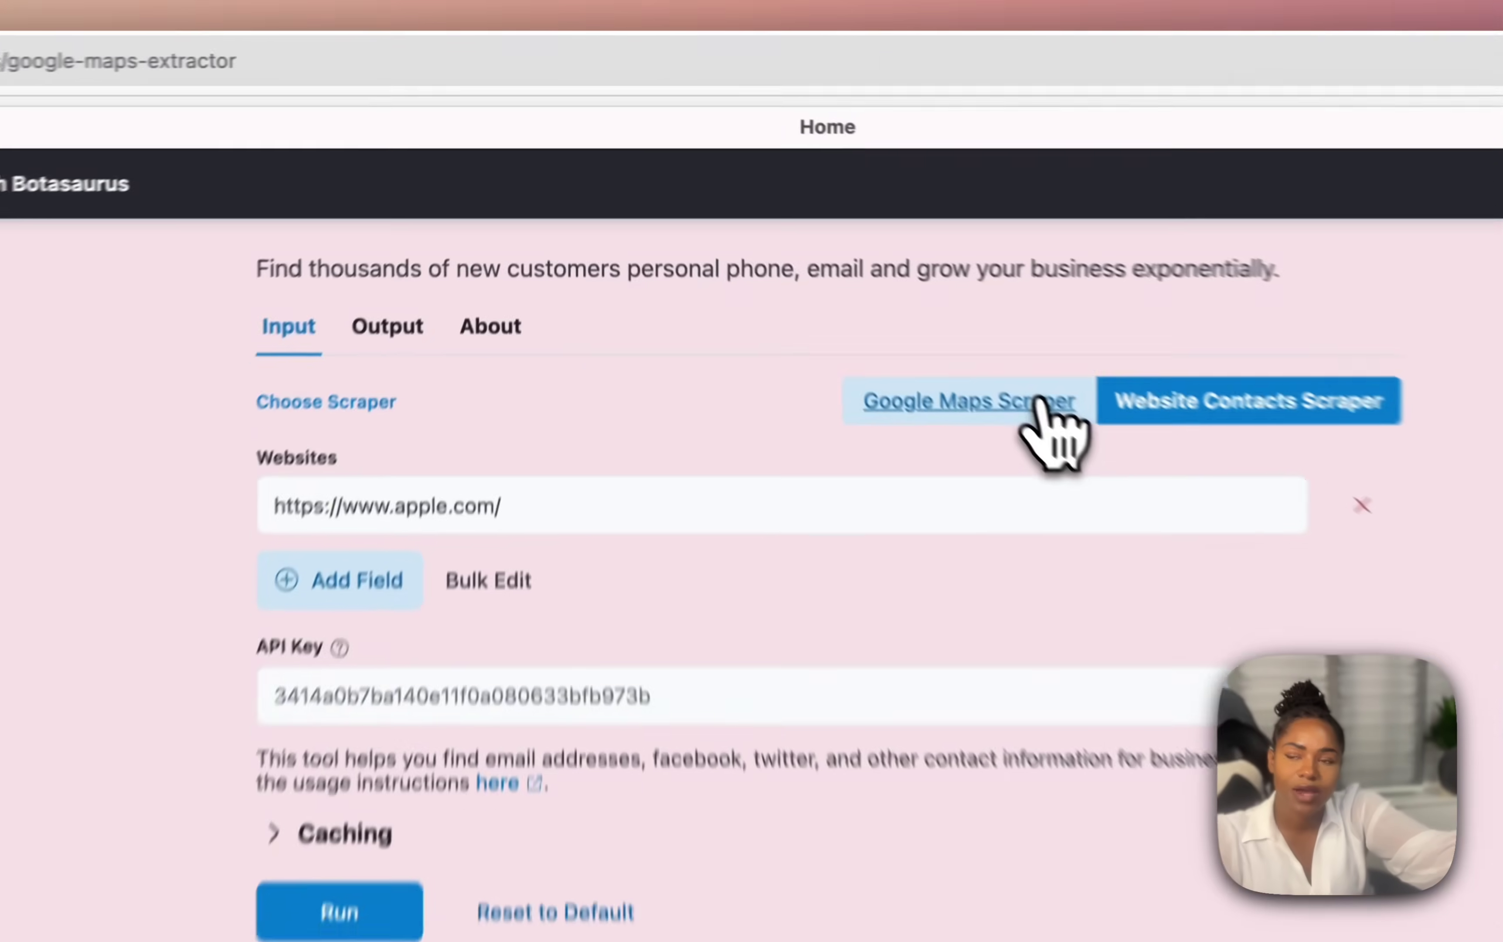
# Switch back to Google Maps Scraper mode and read the README's benefits, requirements, screenshots and advantages.
pyautogui.click(800, 241)
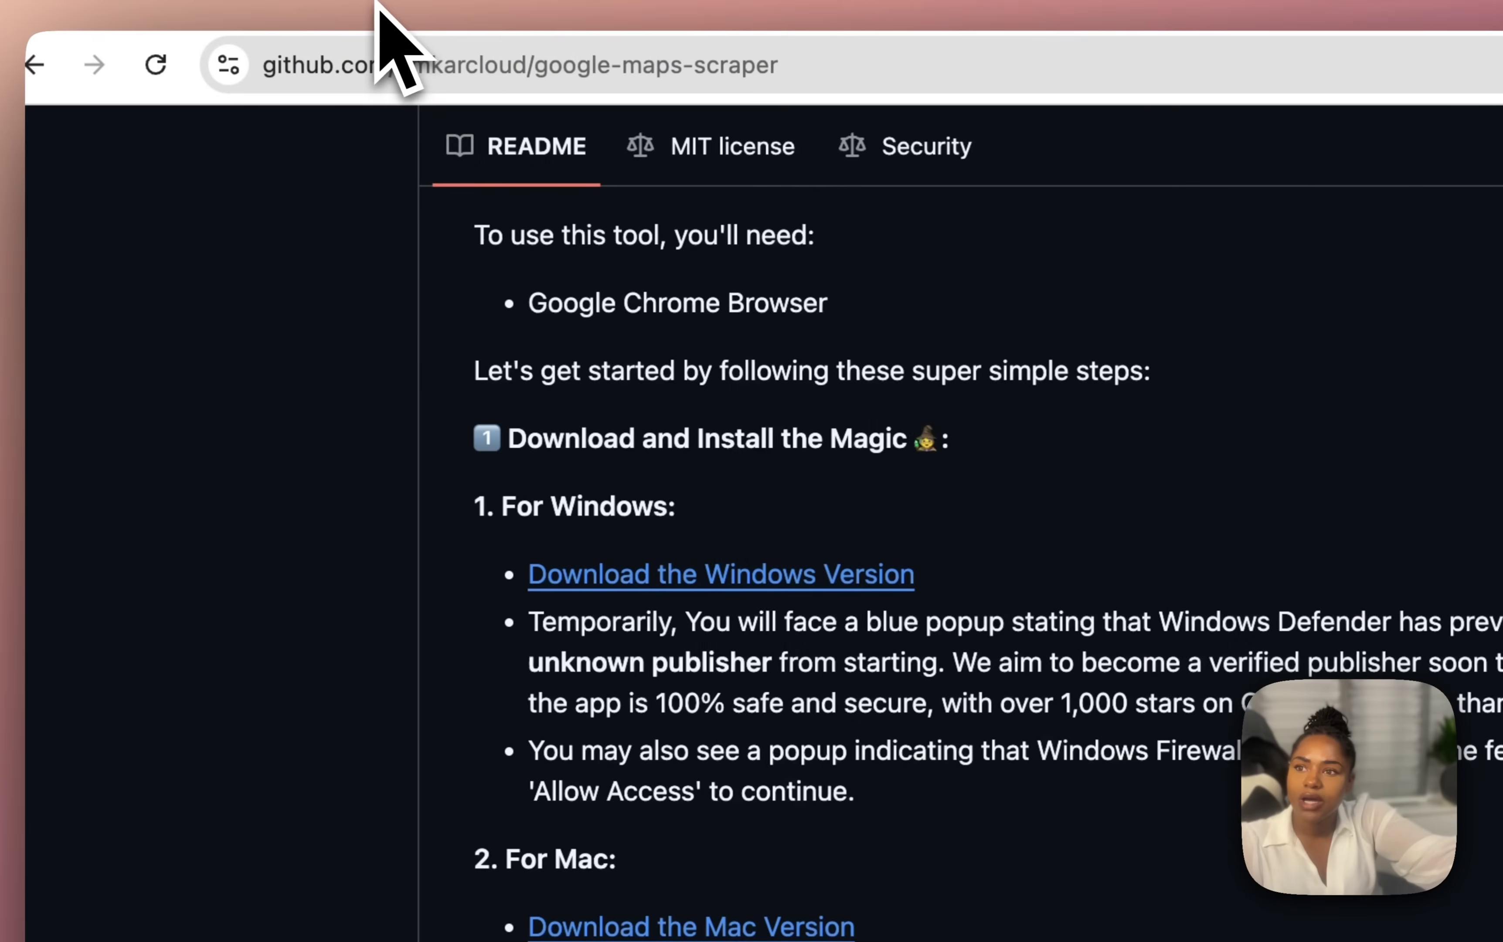
pyautogui.scroll(15, 654, 597)
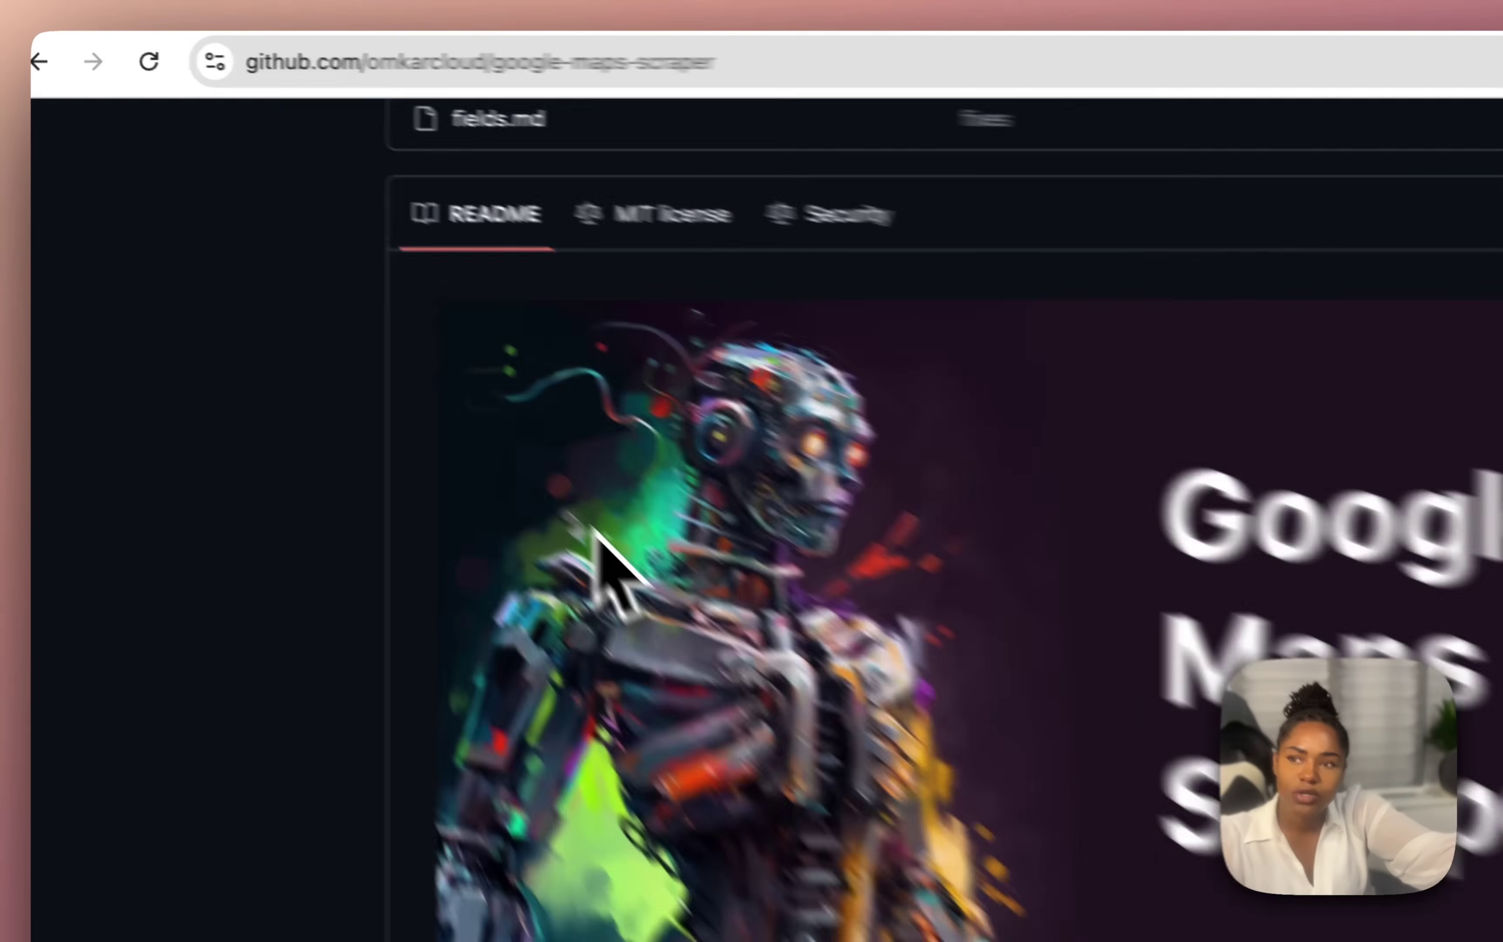
pyautogui.scroll(5, 653, 581)
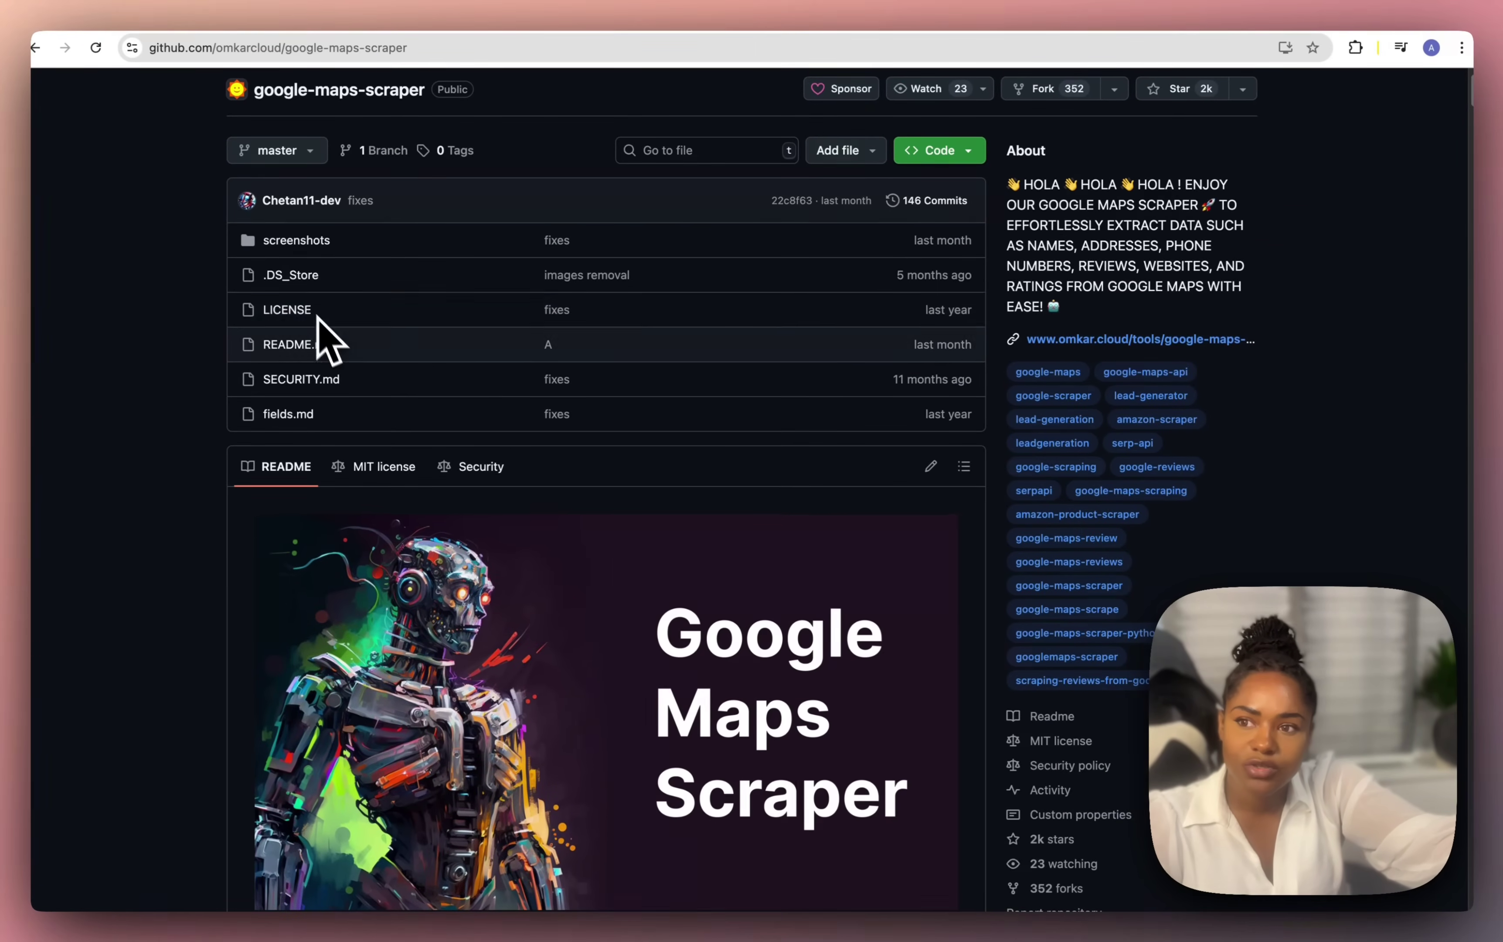
pyautogui.scroll(-6, 321, 336)
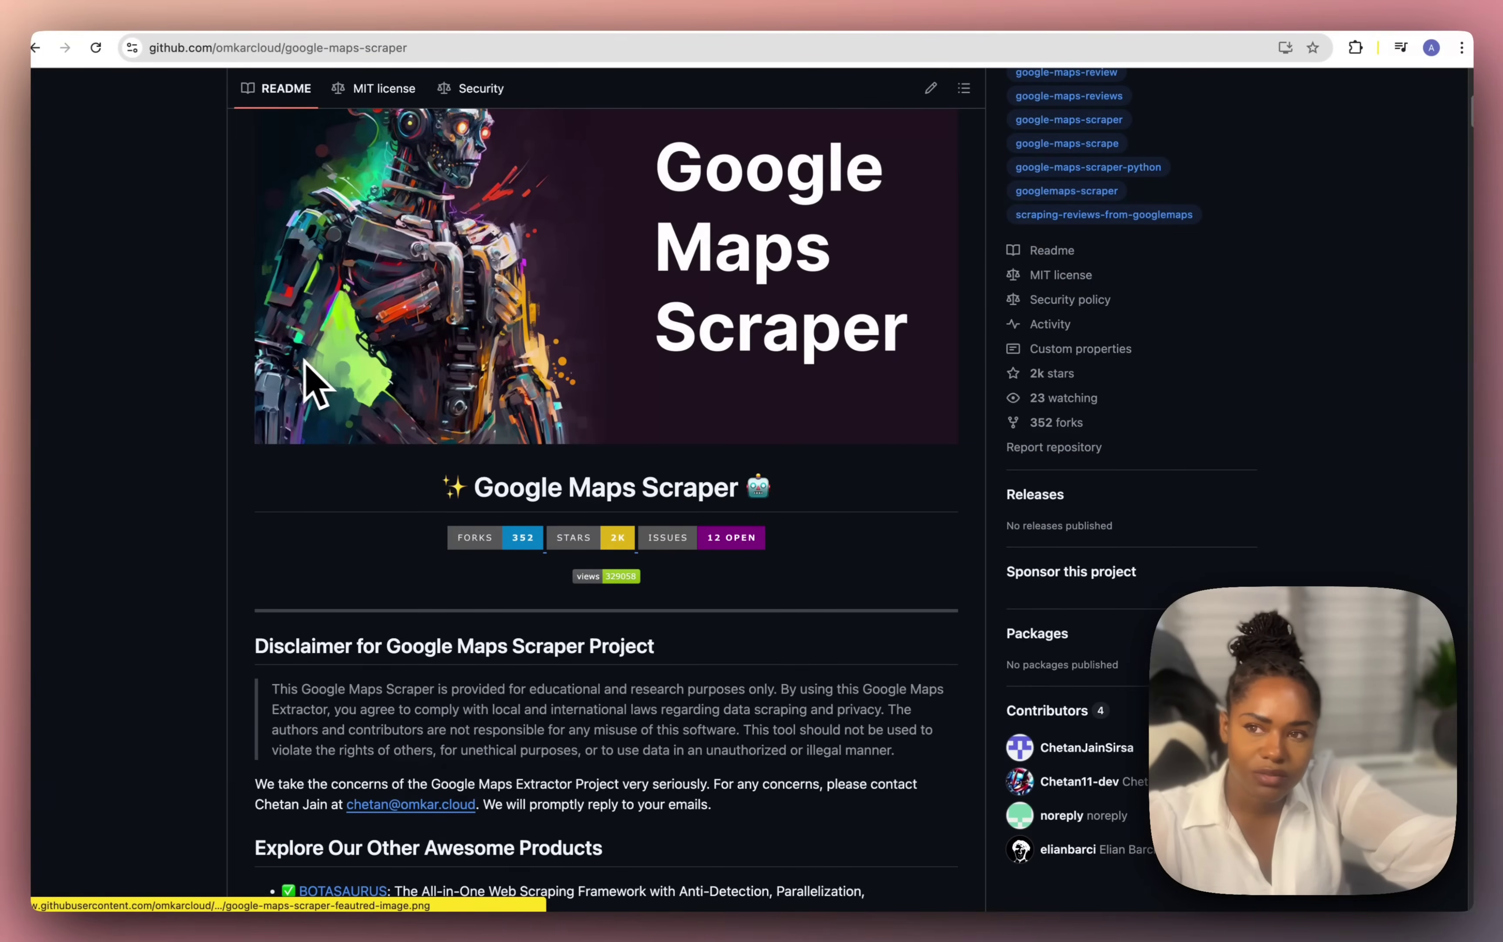
pyautogui.scroll(-15, 453, 503)
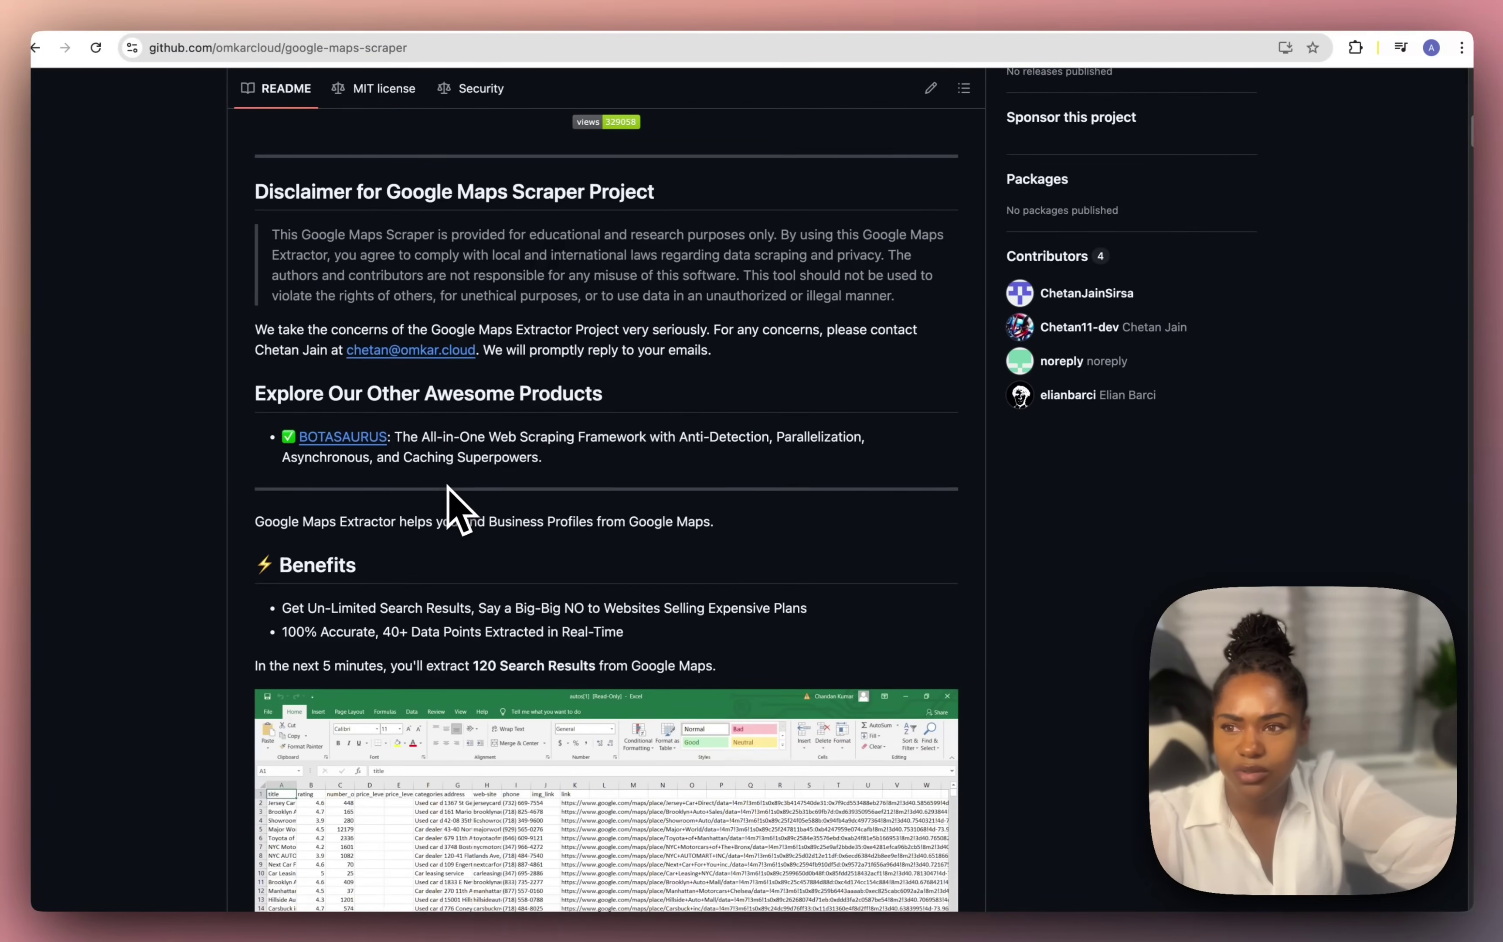
pyautogui.scroll(5, 447, 477)
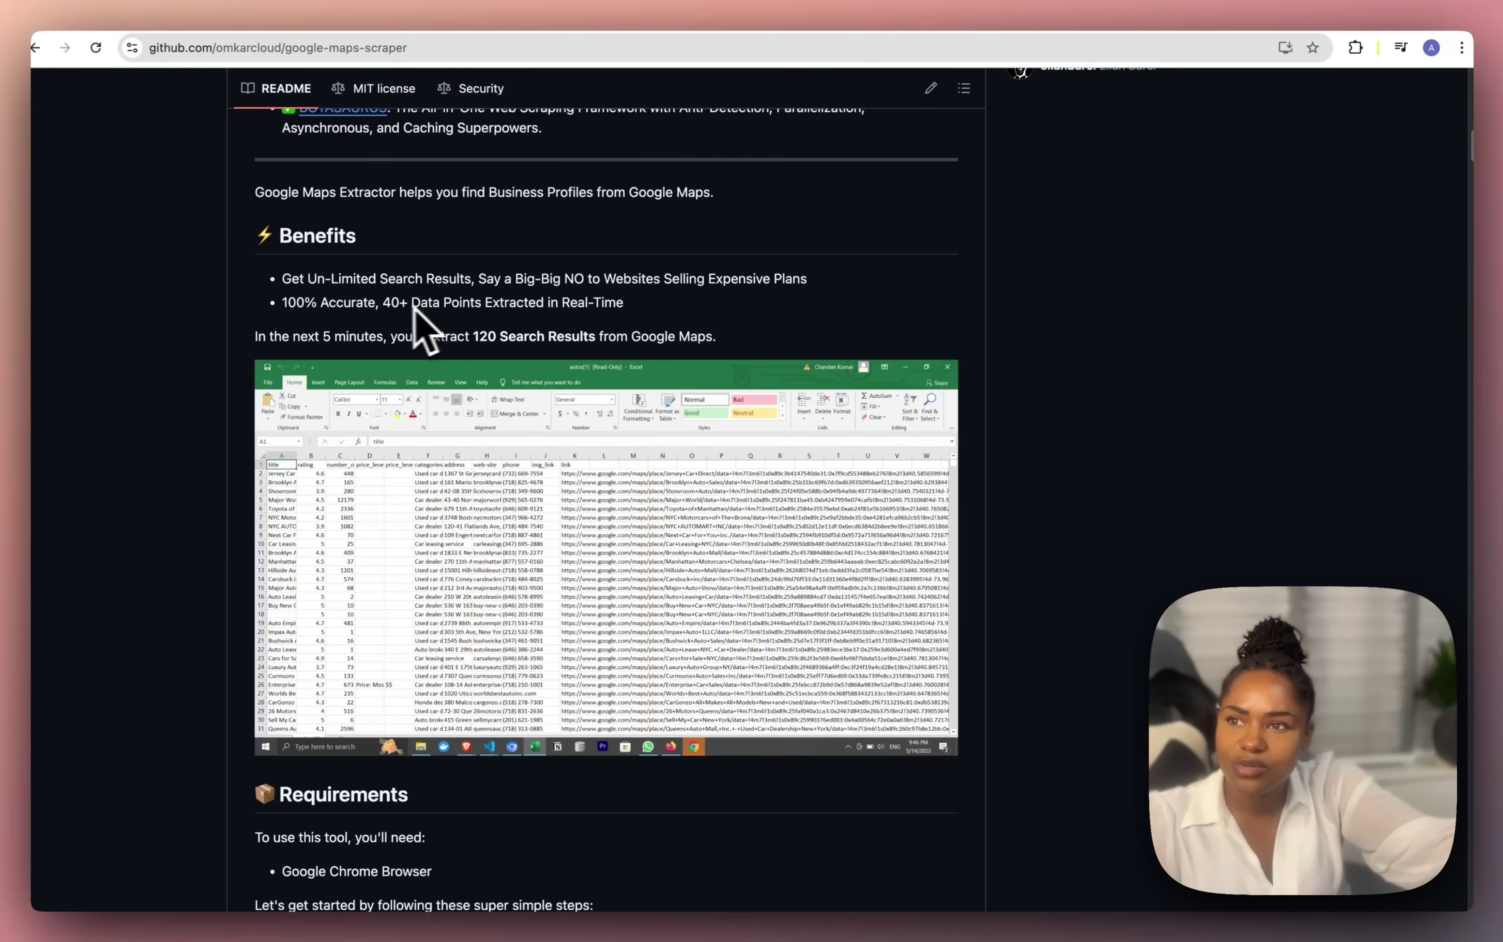
pyautogui.scroll(-7, 373, 342)
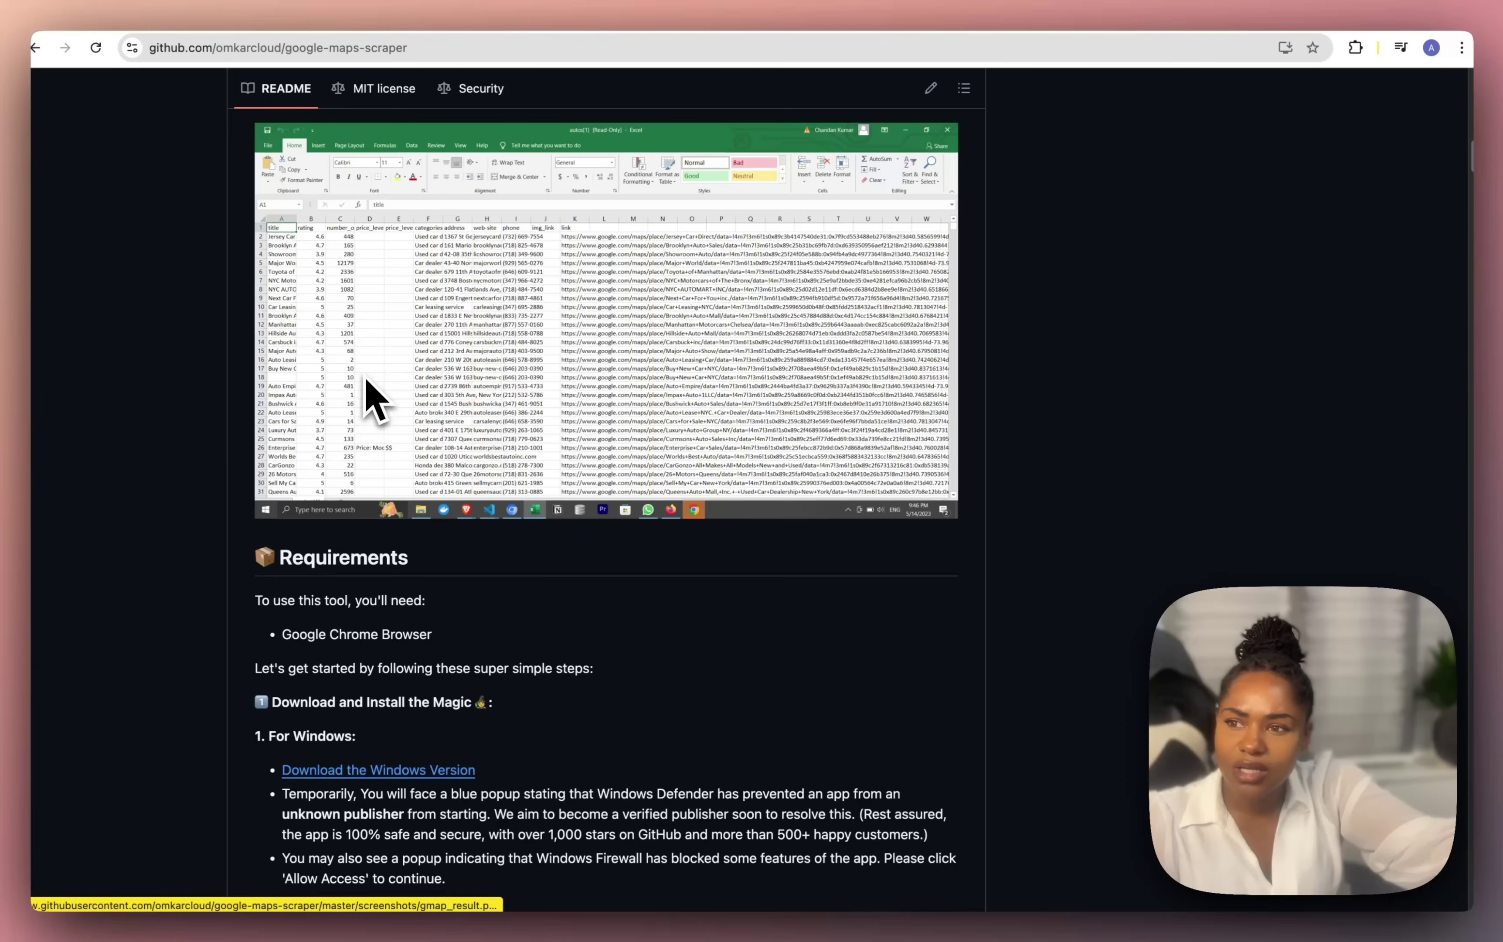
pyautogui.scroll(-1, 363, 376)
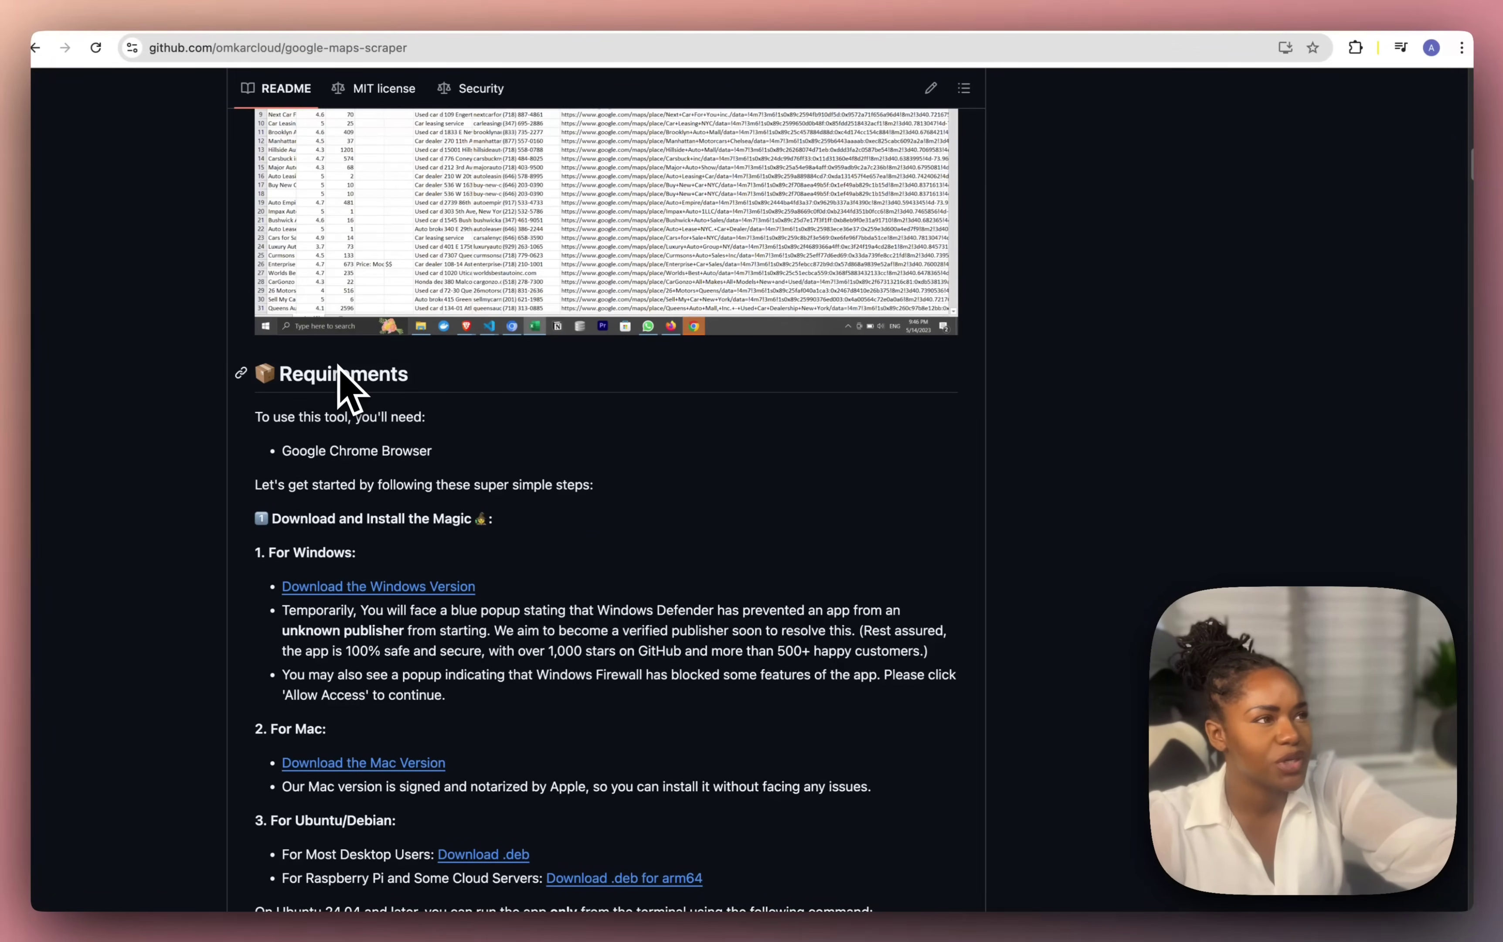
pyautogui.scroll(6, 344, 385)
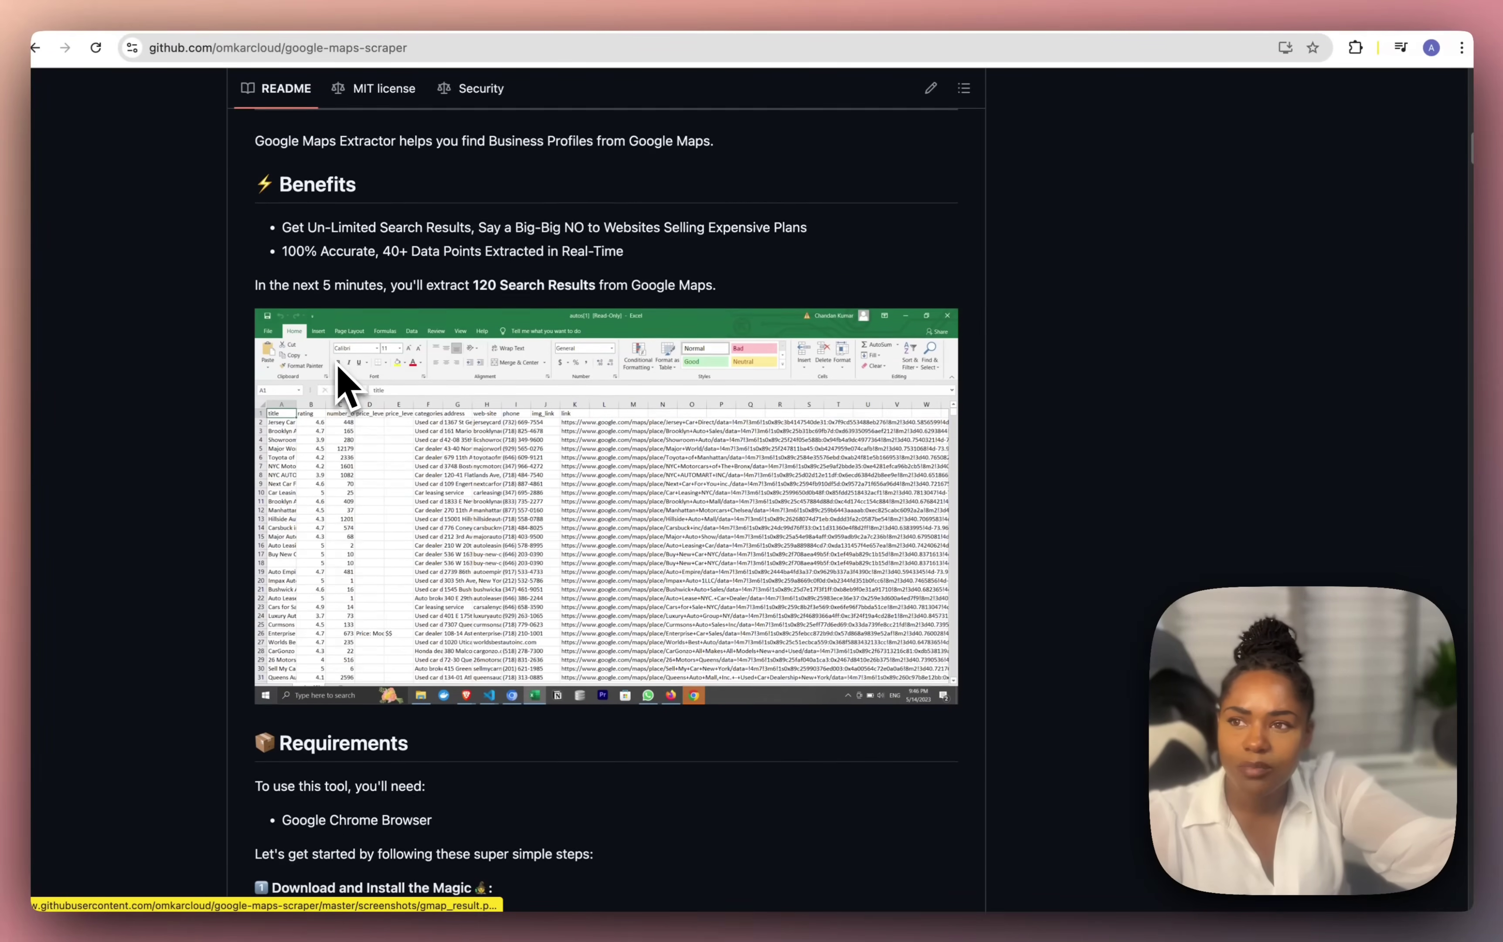
pyautogui.scroll(11, 348, 330)
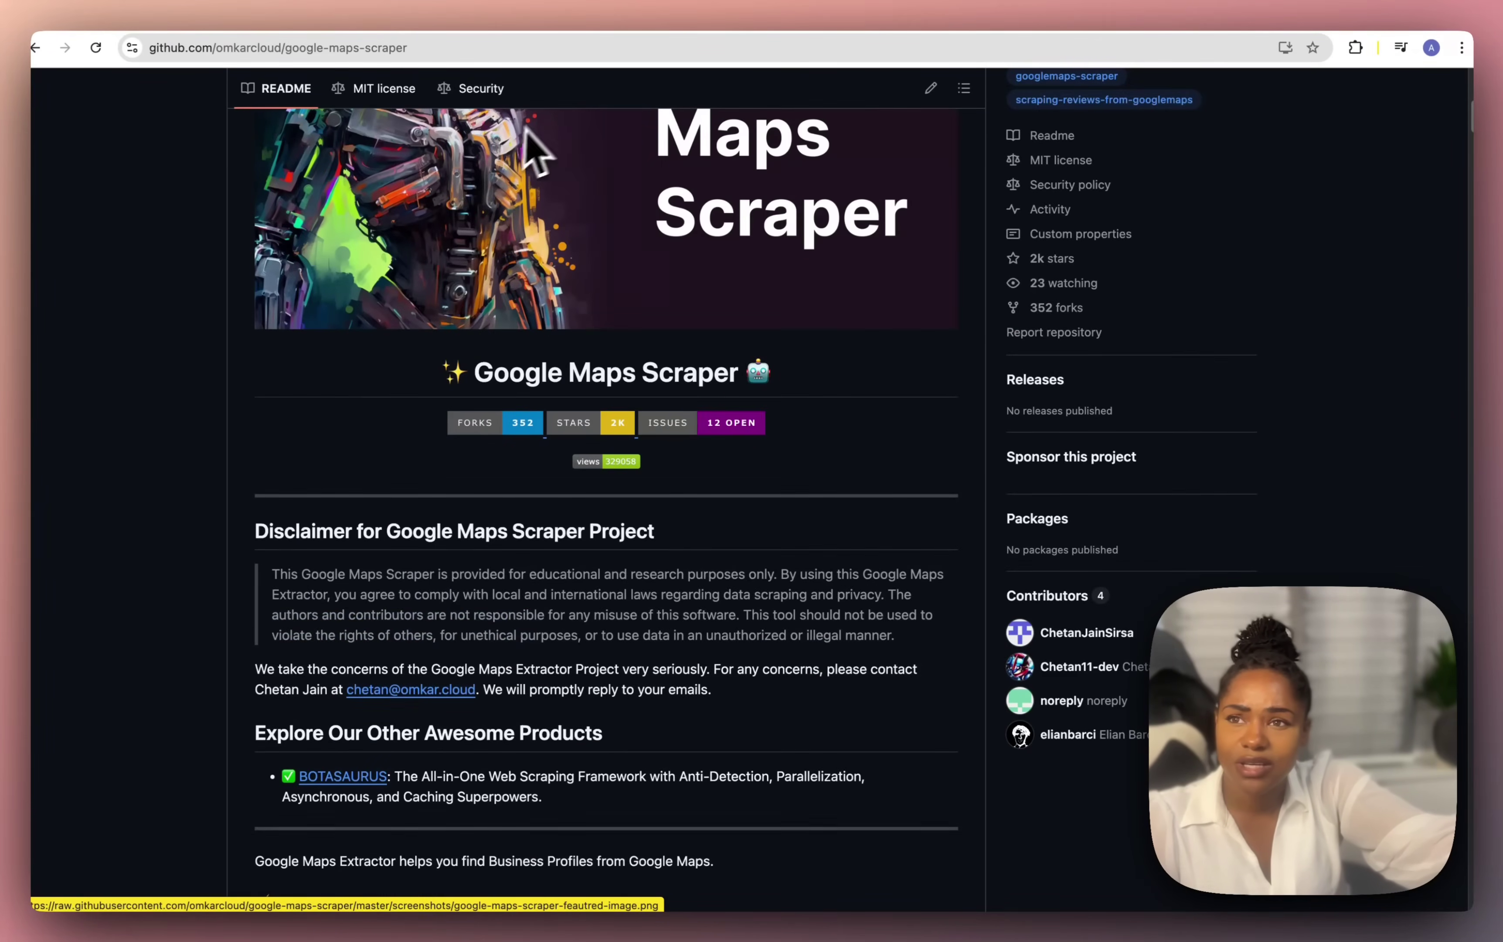
pyautogui.scroll(10, 218, 190)
pyautogui.scroll(-20, 215, 188)
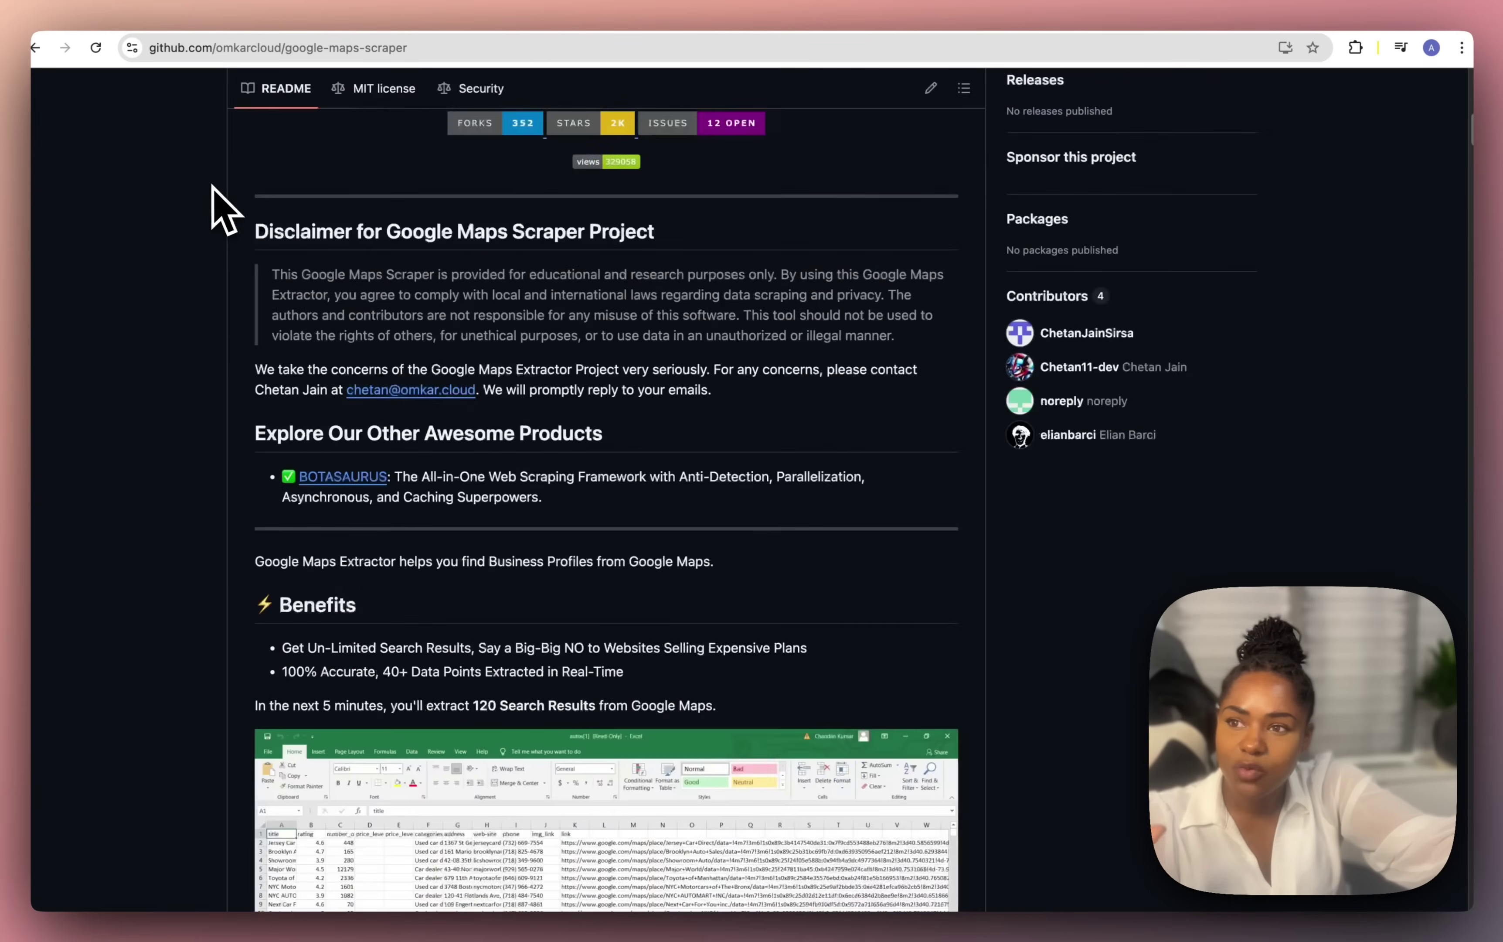
pyautogui.scroll(-20, 214, 188)
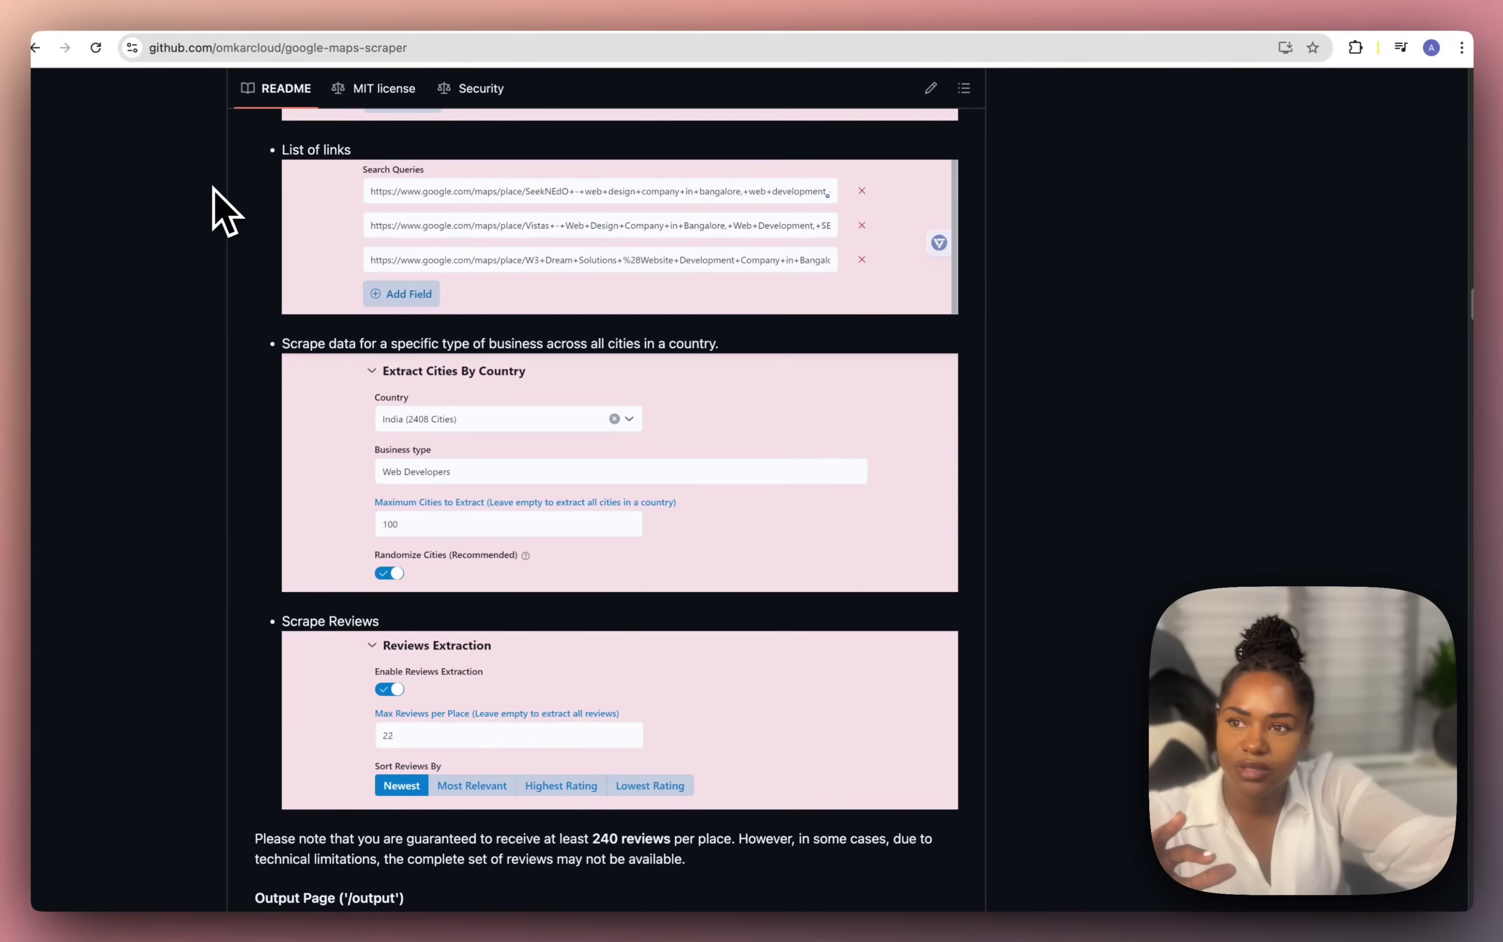
pyautogui.scroll(-20, 224, 216)
pyautogui.scroll(-5, 217, 197)
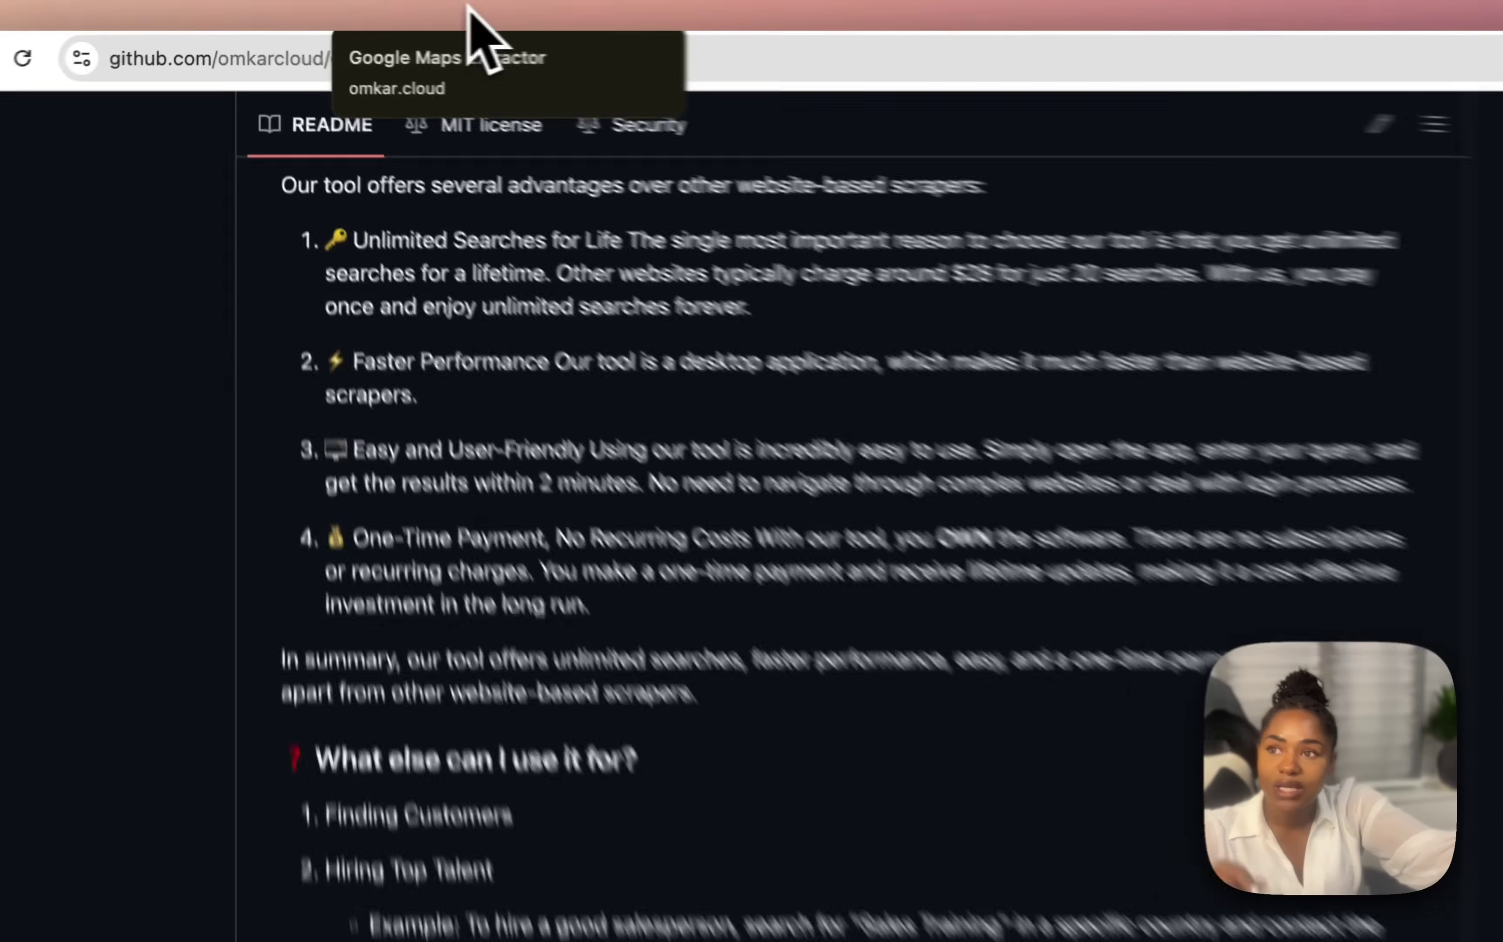
# Add a second query field, open Bulk Edit and select the sample line, then visit MK Business Directory.
pyautogui.click(377, 27)
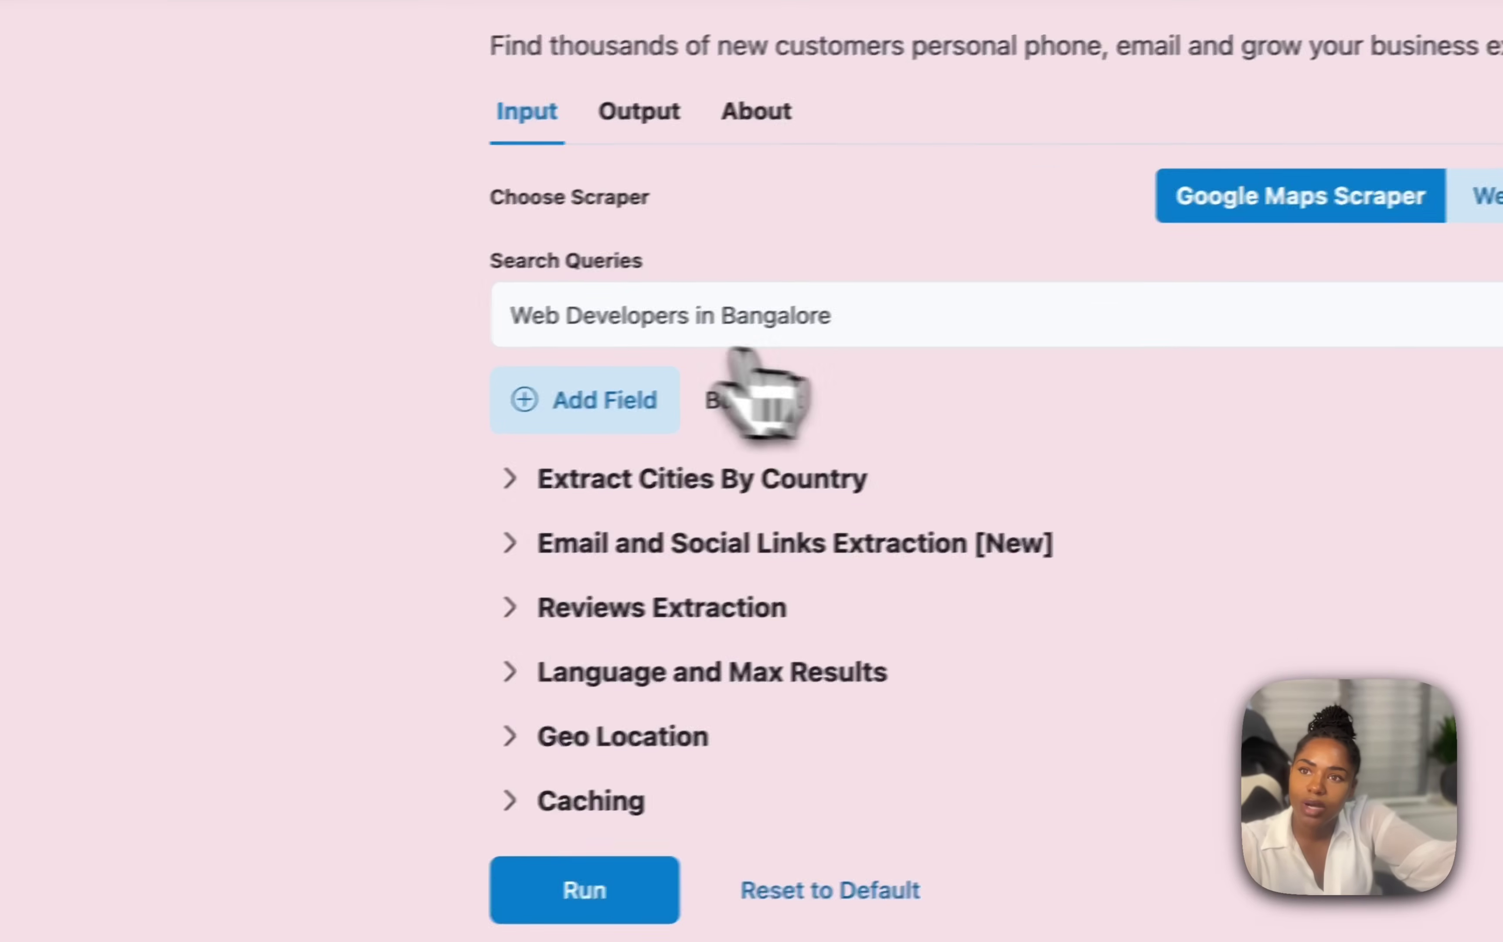
pyautogui.click(618, 116)
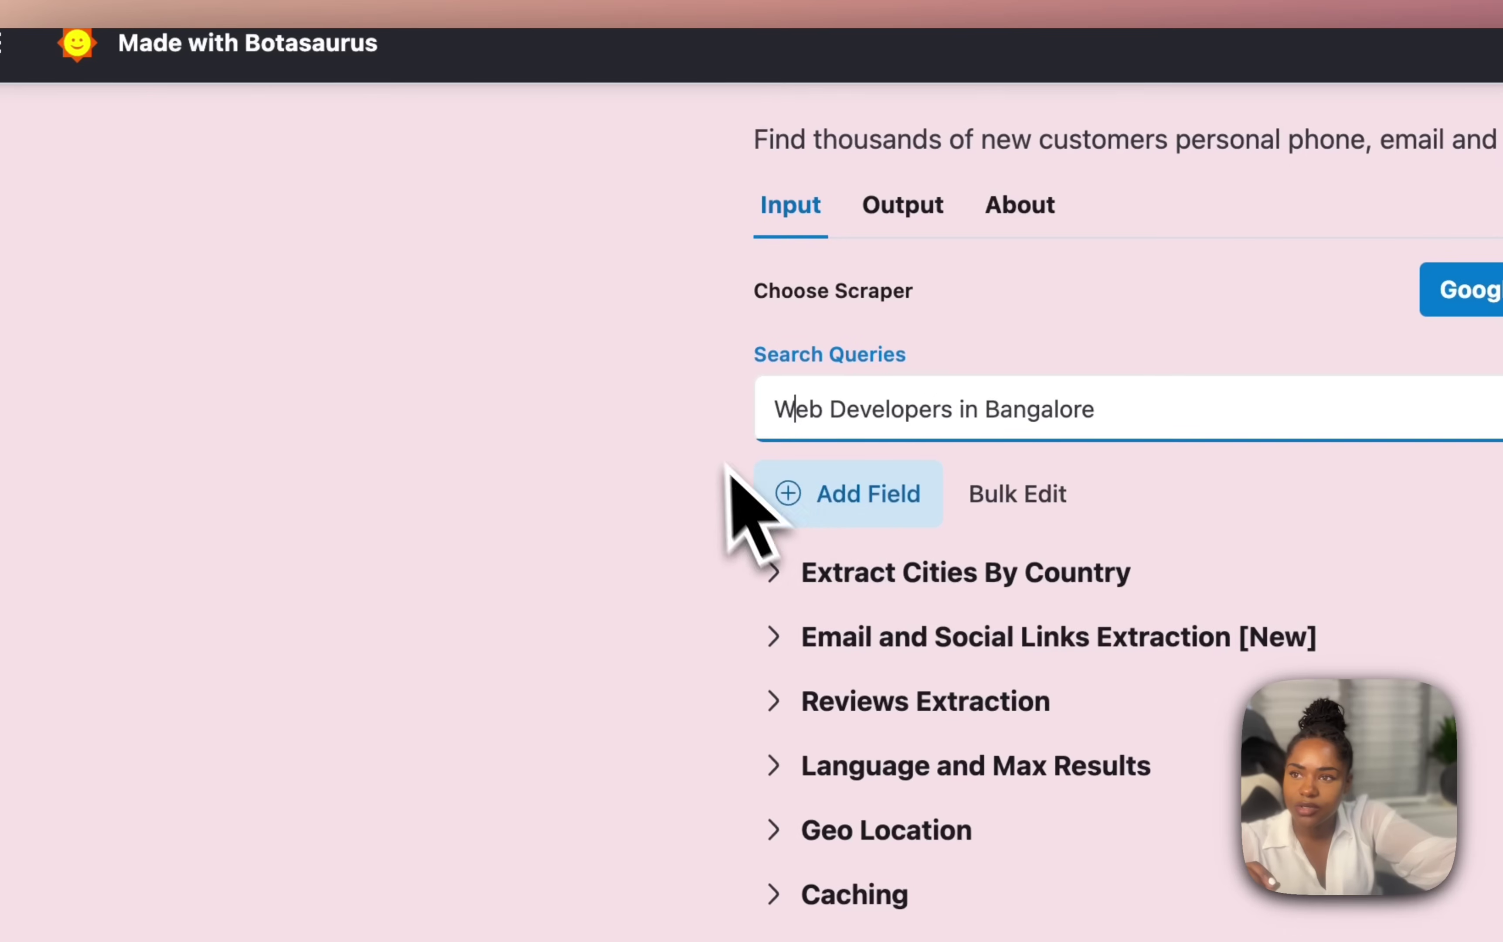
pyautogui.click(882, 497)
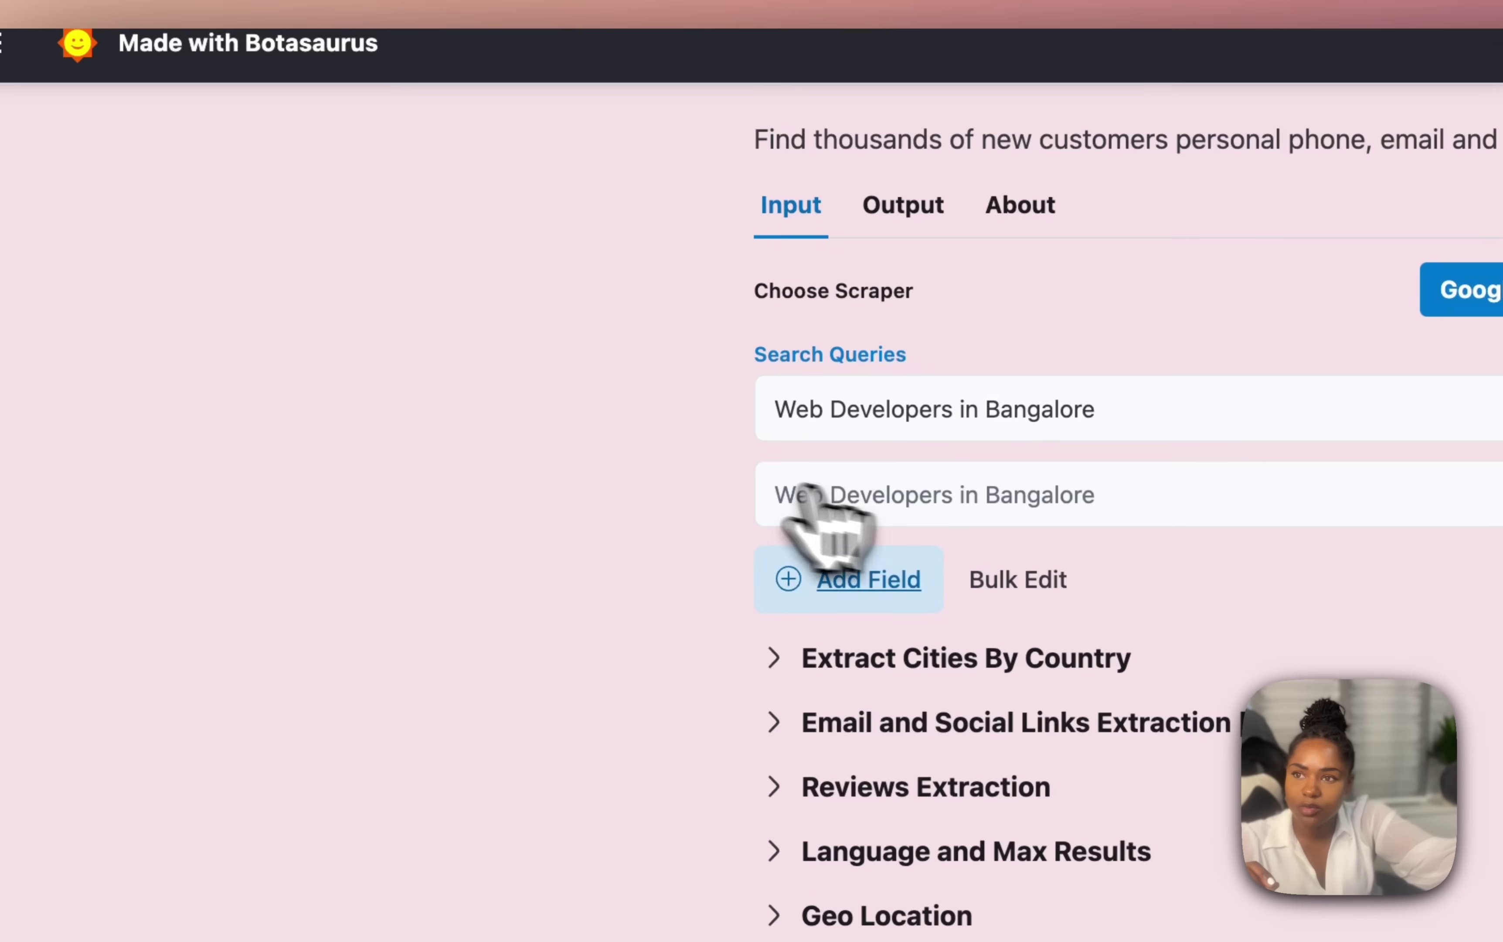
pyautogui.click(1007, 588)
pyautogui.moveTo(1278, 677); pyautogui.dragTo(596, 580)
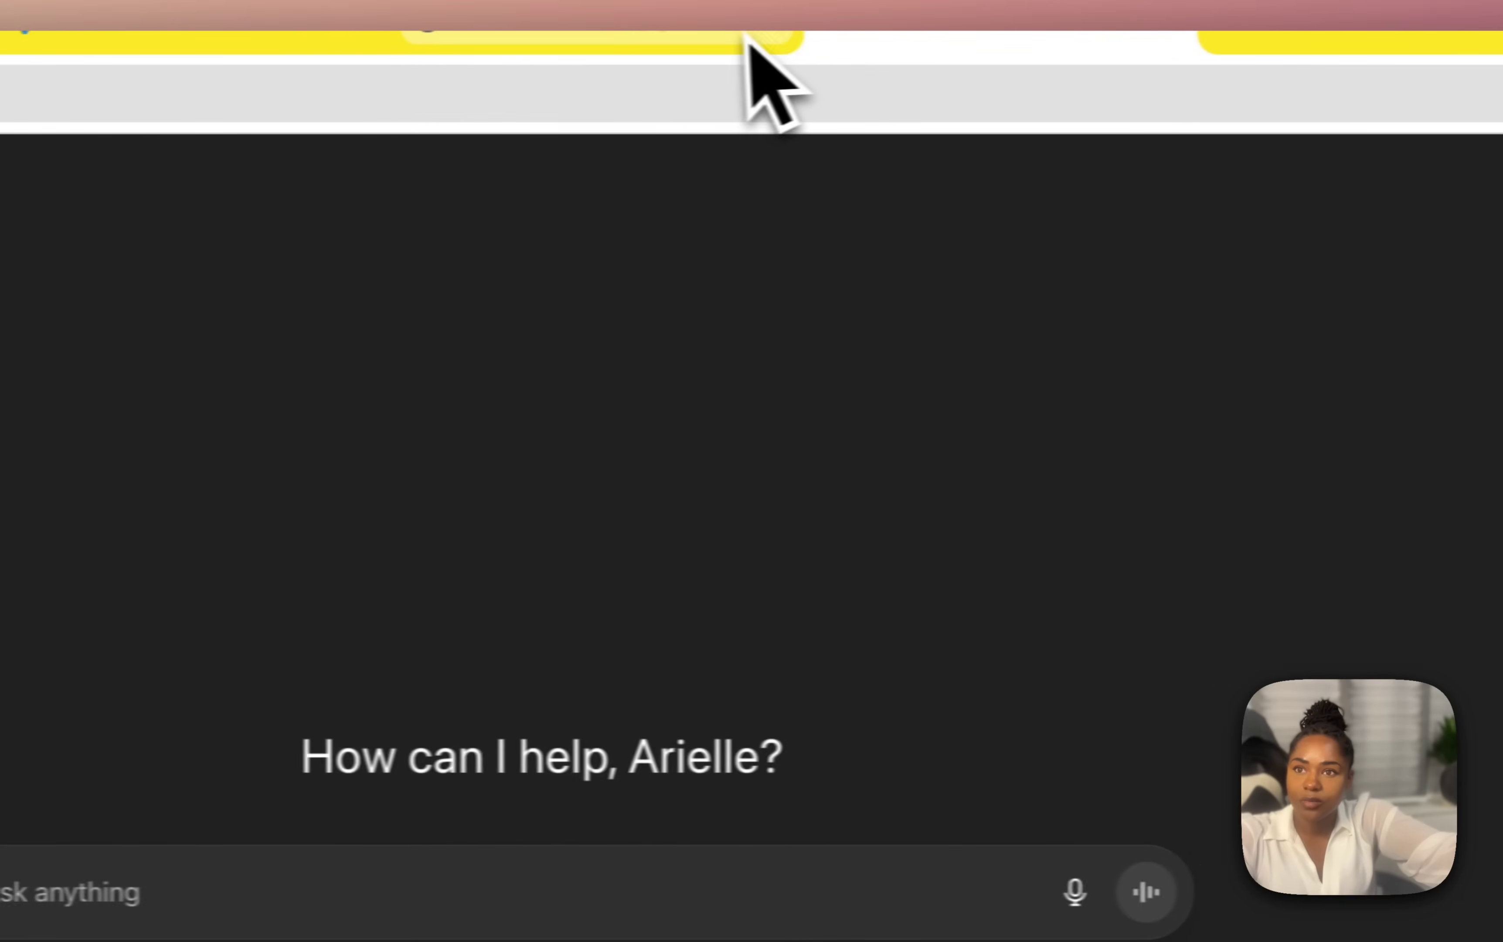
pyautogui.click(707, 38)
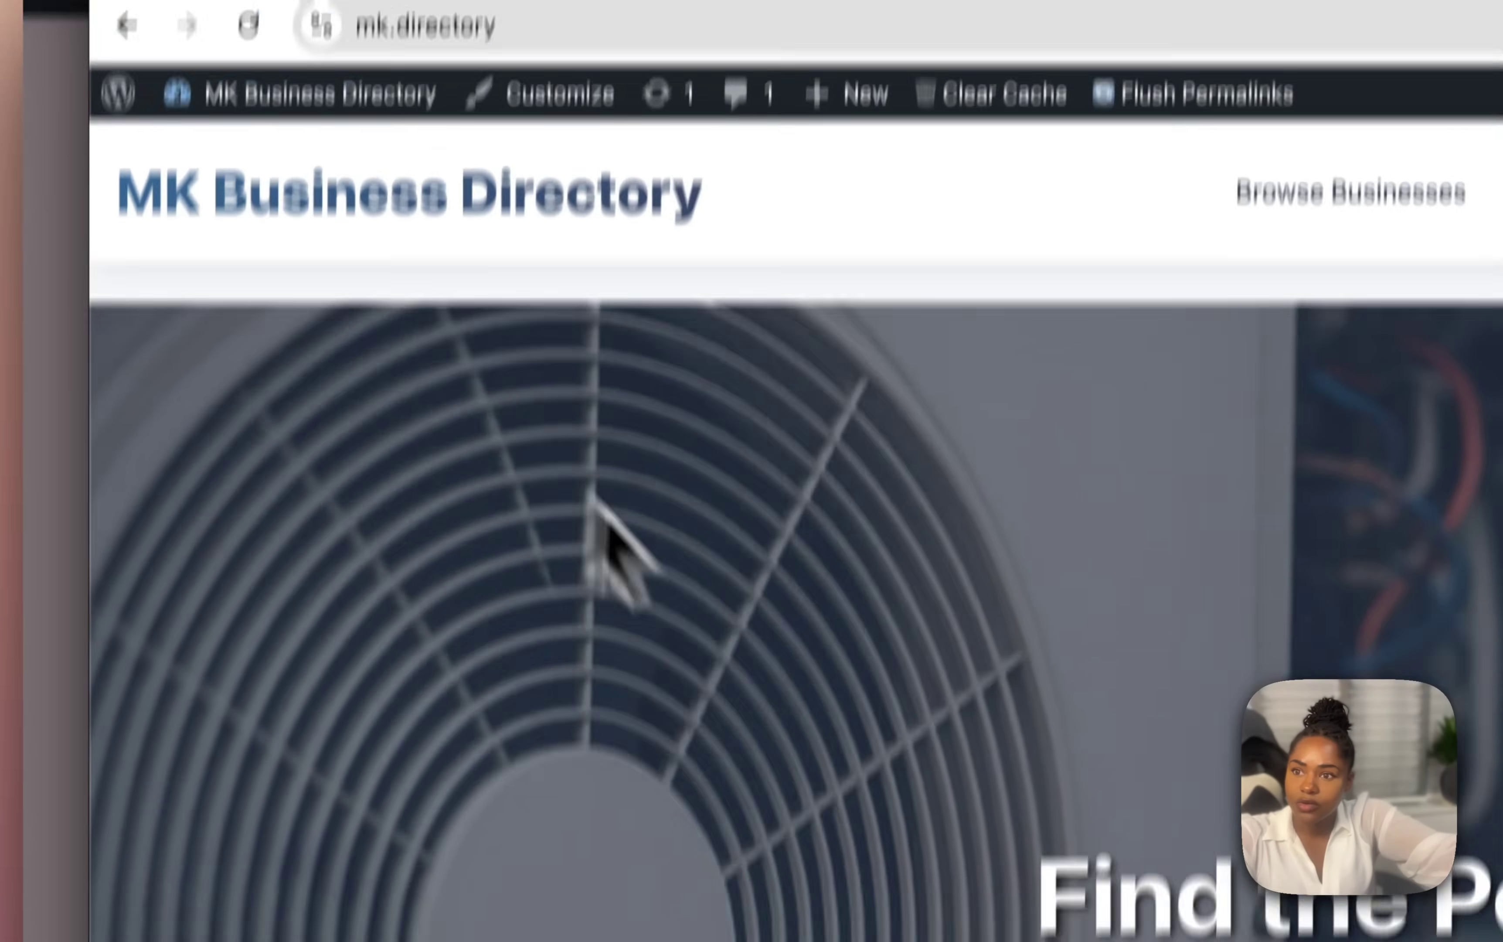
pyautogui.scroll(-10, 503, 493)
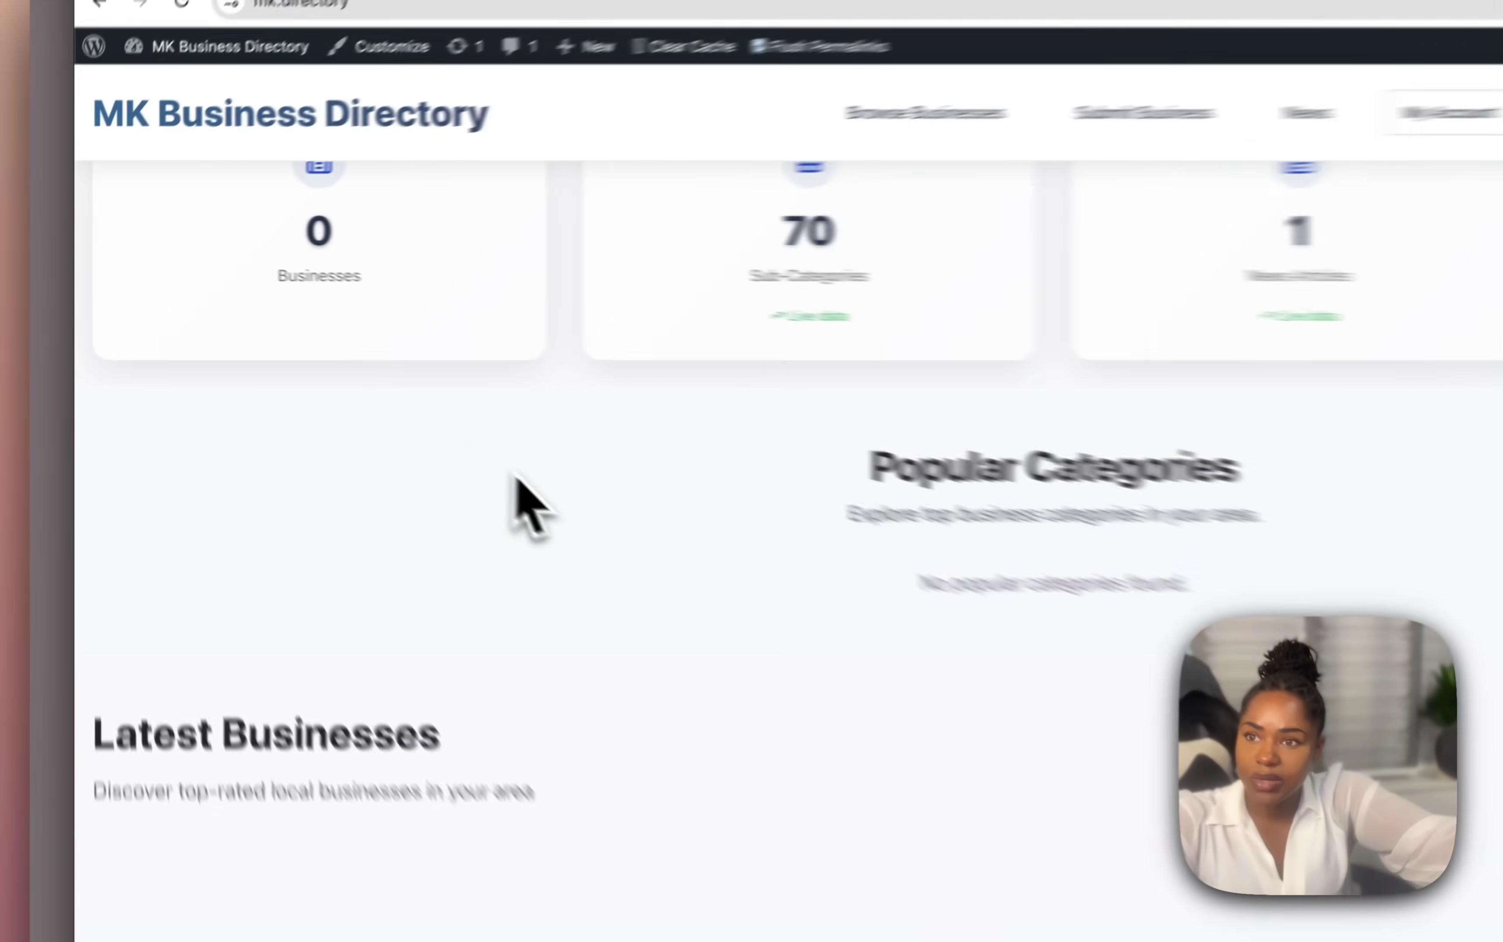
pyautogui.scroll(10, 398, 433)
pyautogui.scroll(3, 499, 467)
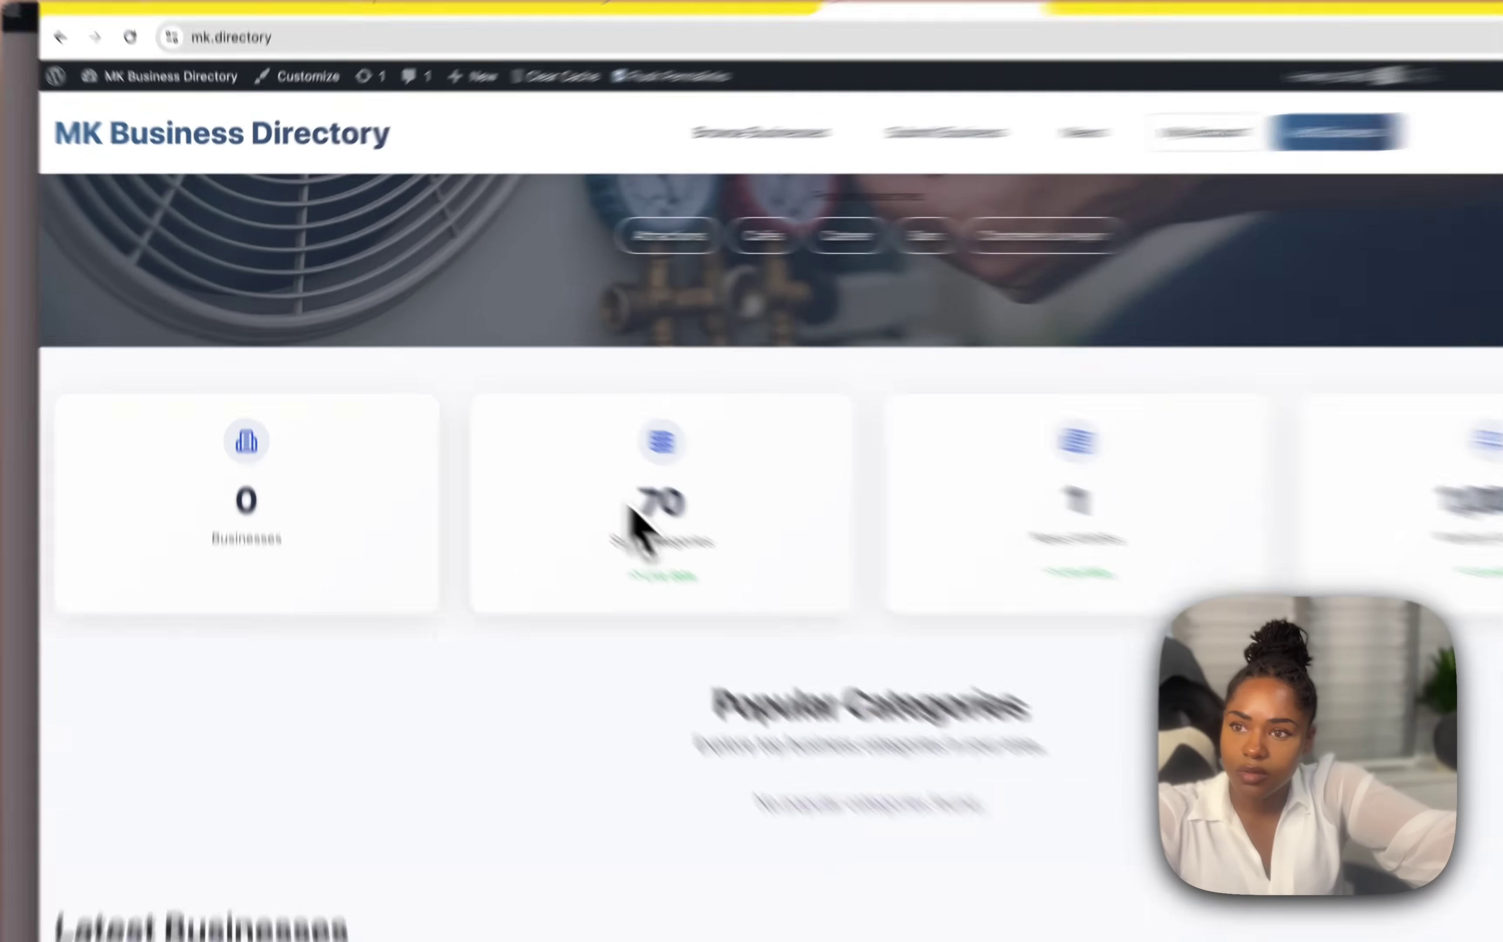
pyautogui.moveTo(582, 464); pyautogui.dragTo(655, 505)
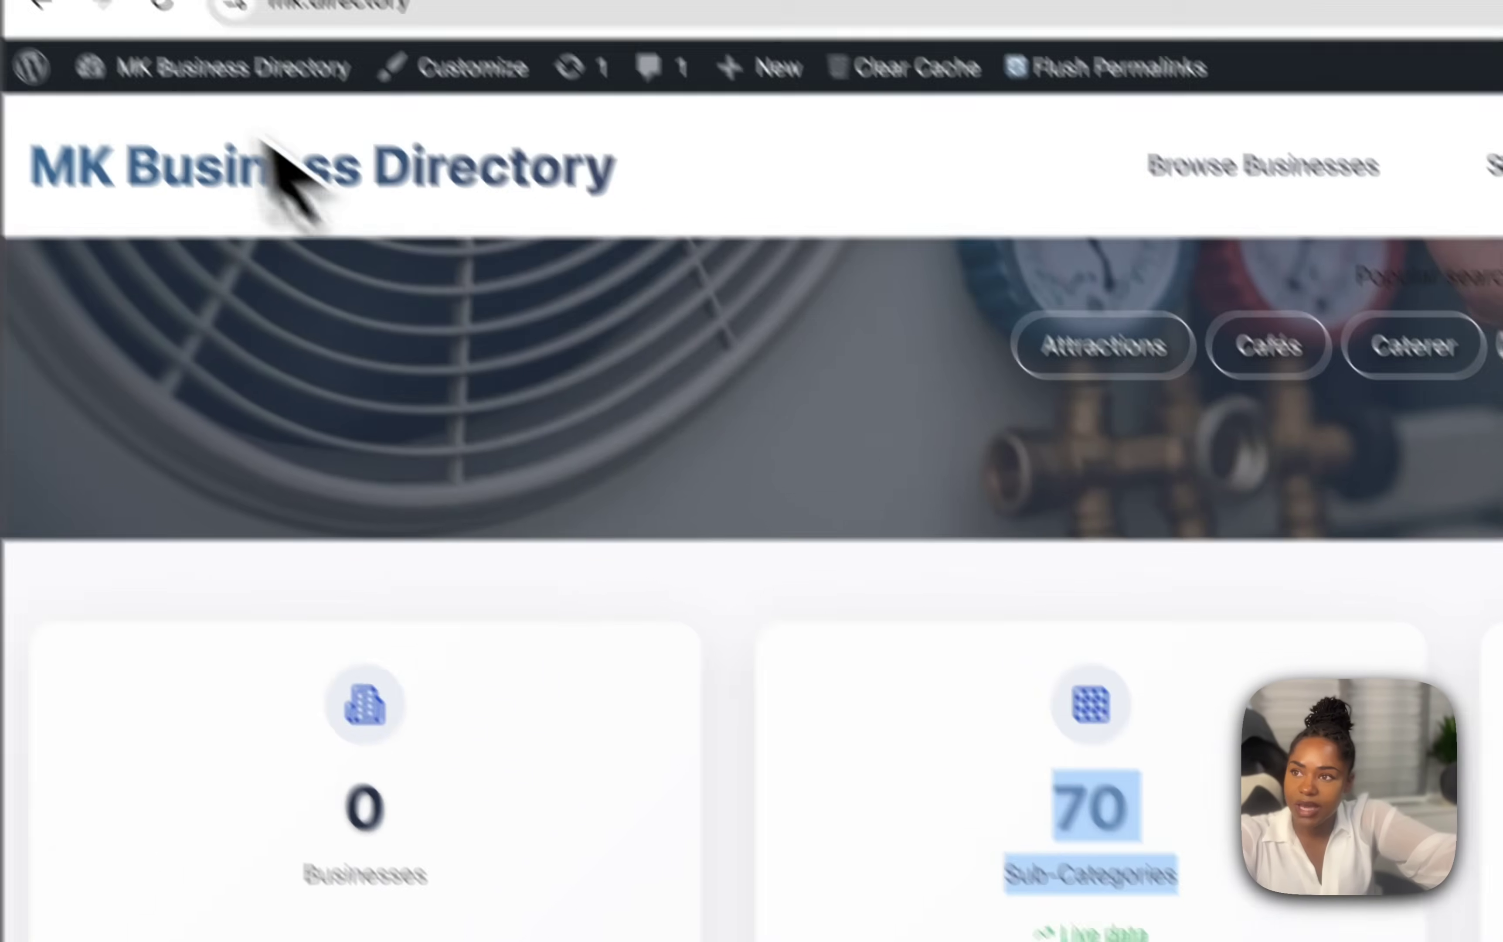
pyautogui.moveTo(134, 67)
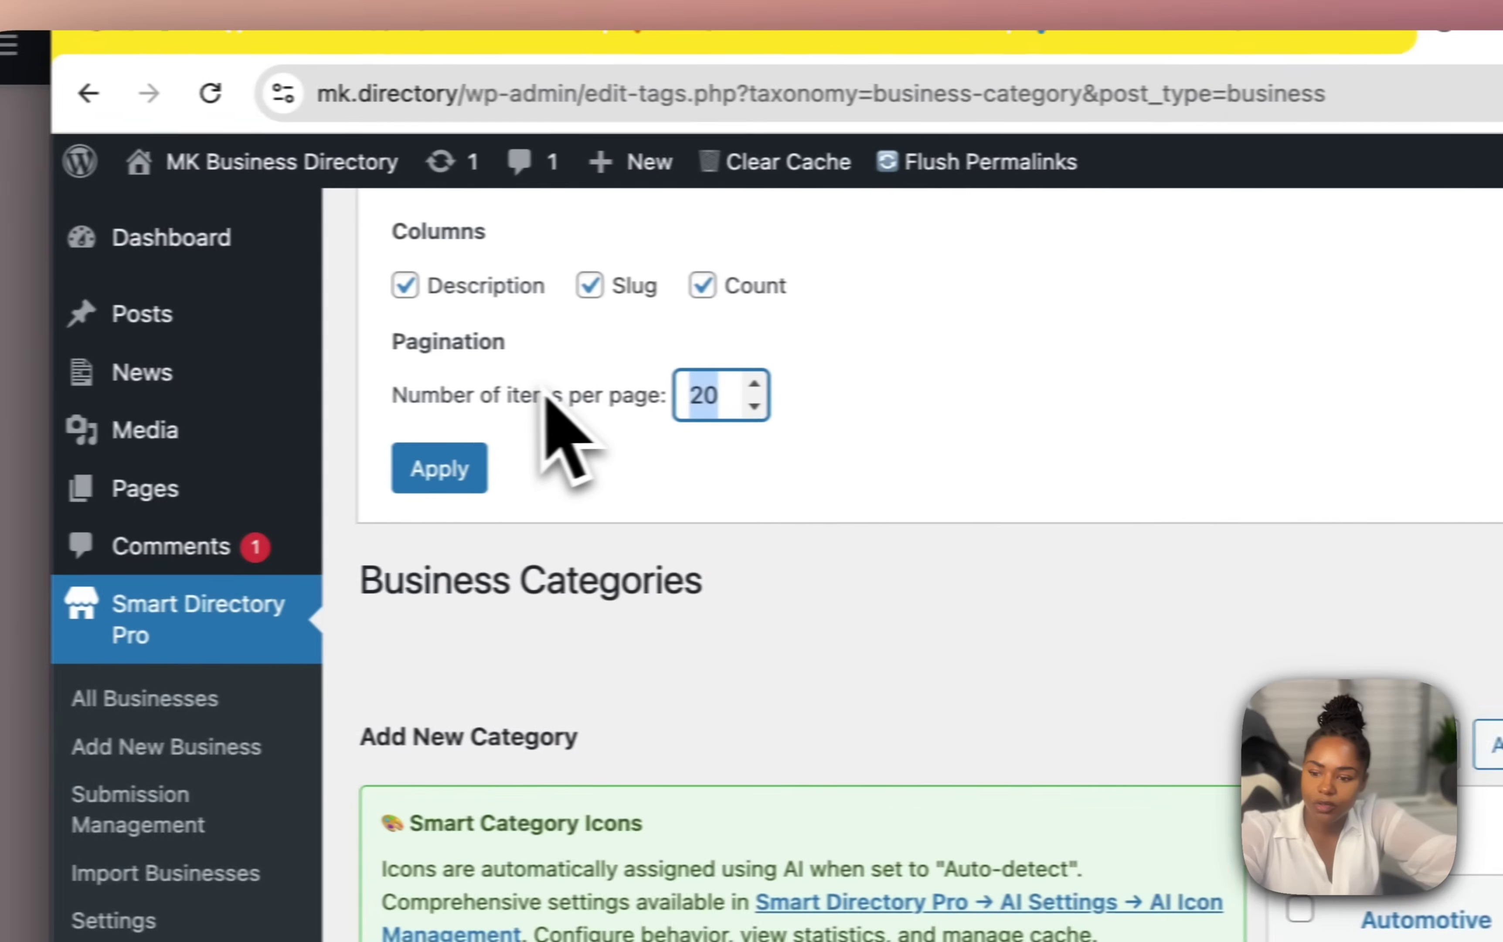
# Show 100 business categories per page and select the names from Automotive through Telecommunications.
pyautogui.write('100')
pyautogui.click(486, 477)
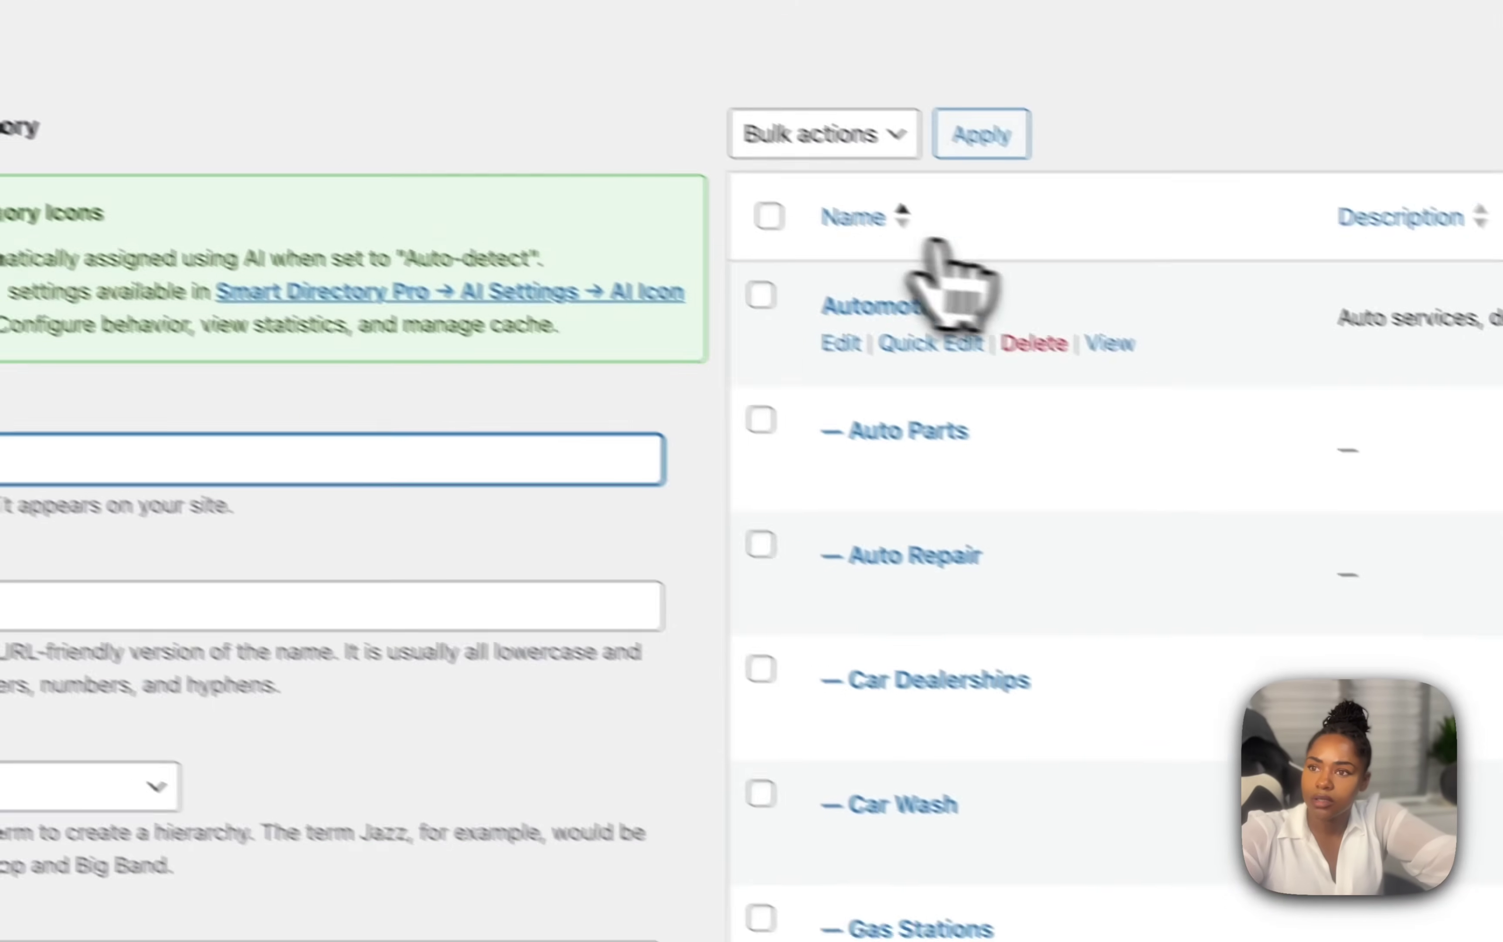
pyautogui.moveTo(832, 299); pyautogui.dragTo(1123, 609)
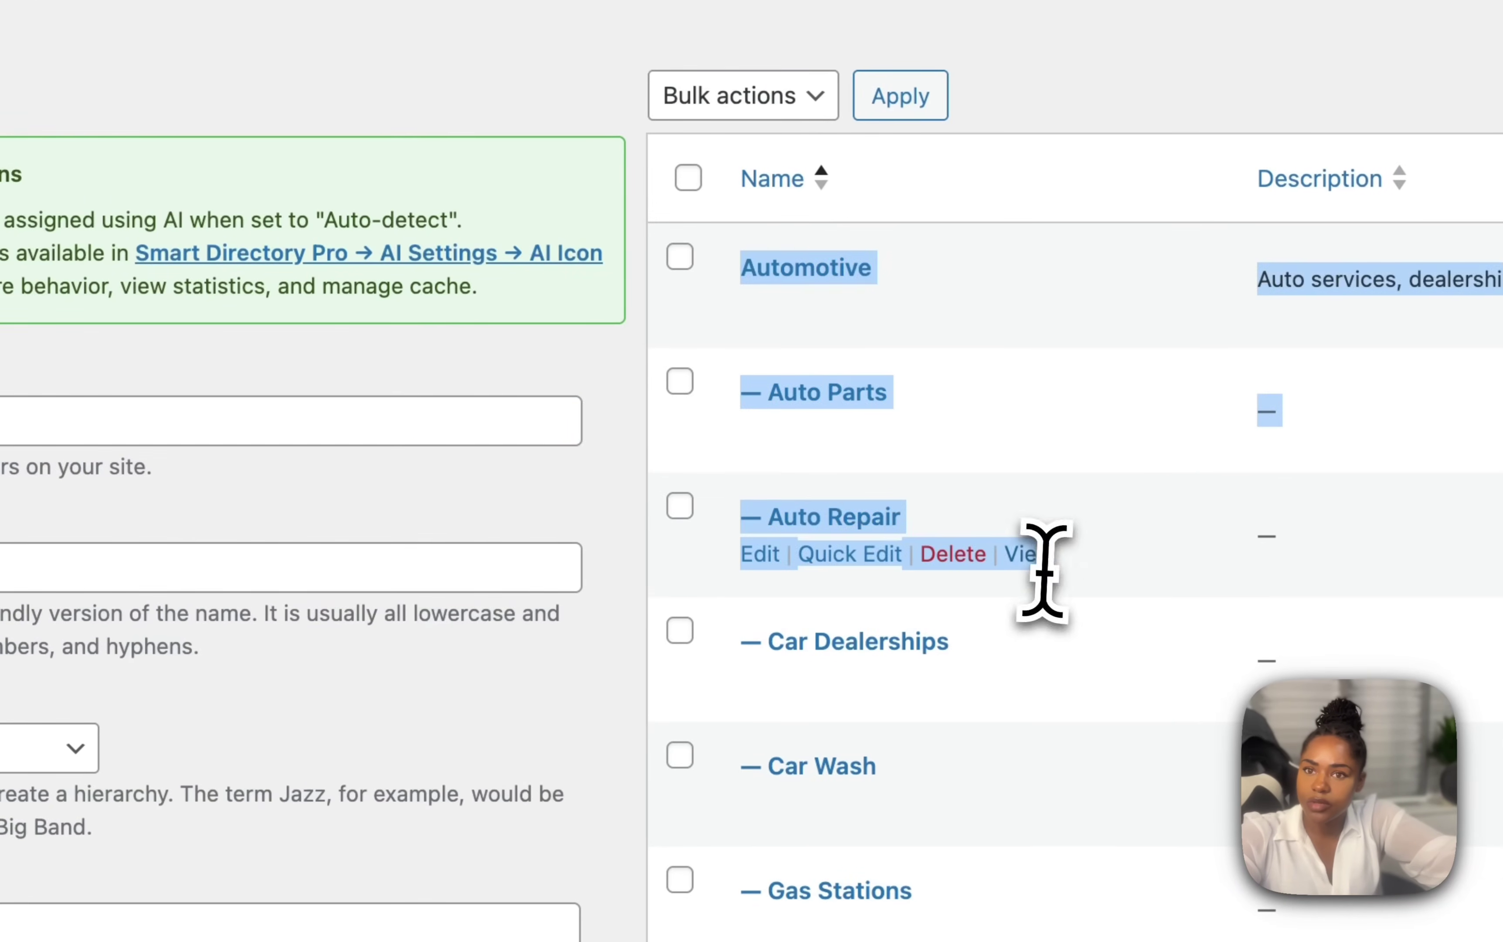
pyautogui.scroll(-15, 1061, 638)
pyautogui.moveTo(1044, 570); pyautogui.dragTo(1159, 448)
pyautogui.moveTo(497, 390); pyautogui.dragTo(439, 638)
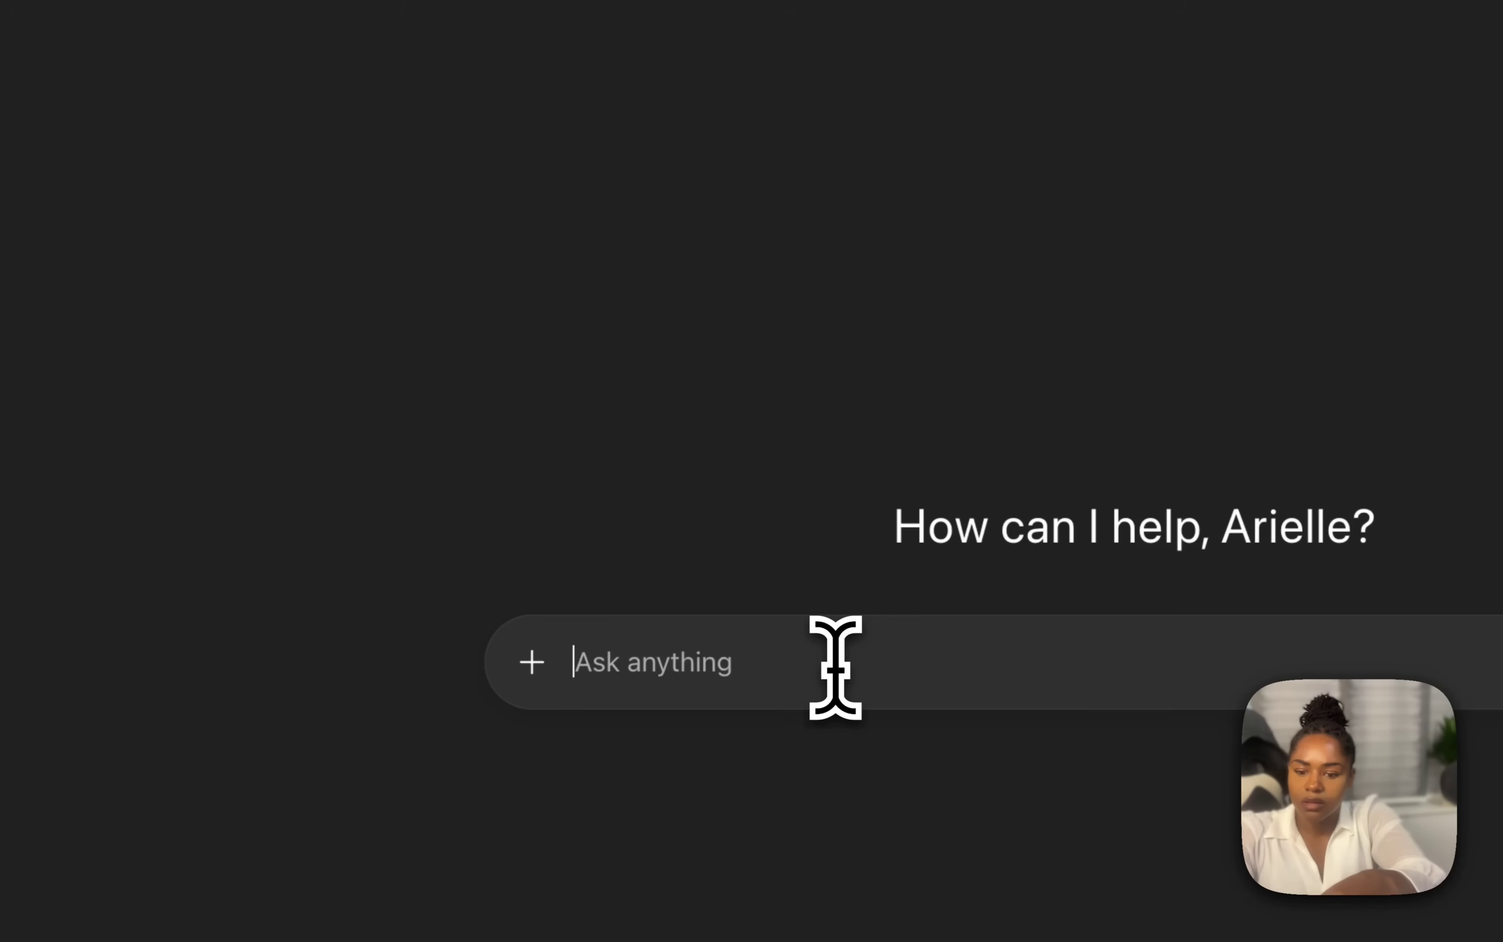
# Ask ChatGPT to turn the pasted categories into one-per-line queries ending 'in Milton Keynes, UK', no gaps.
pyautogui.write('clean this up, one per line, append with in Milt')
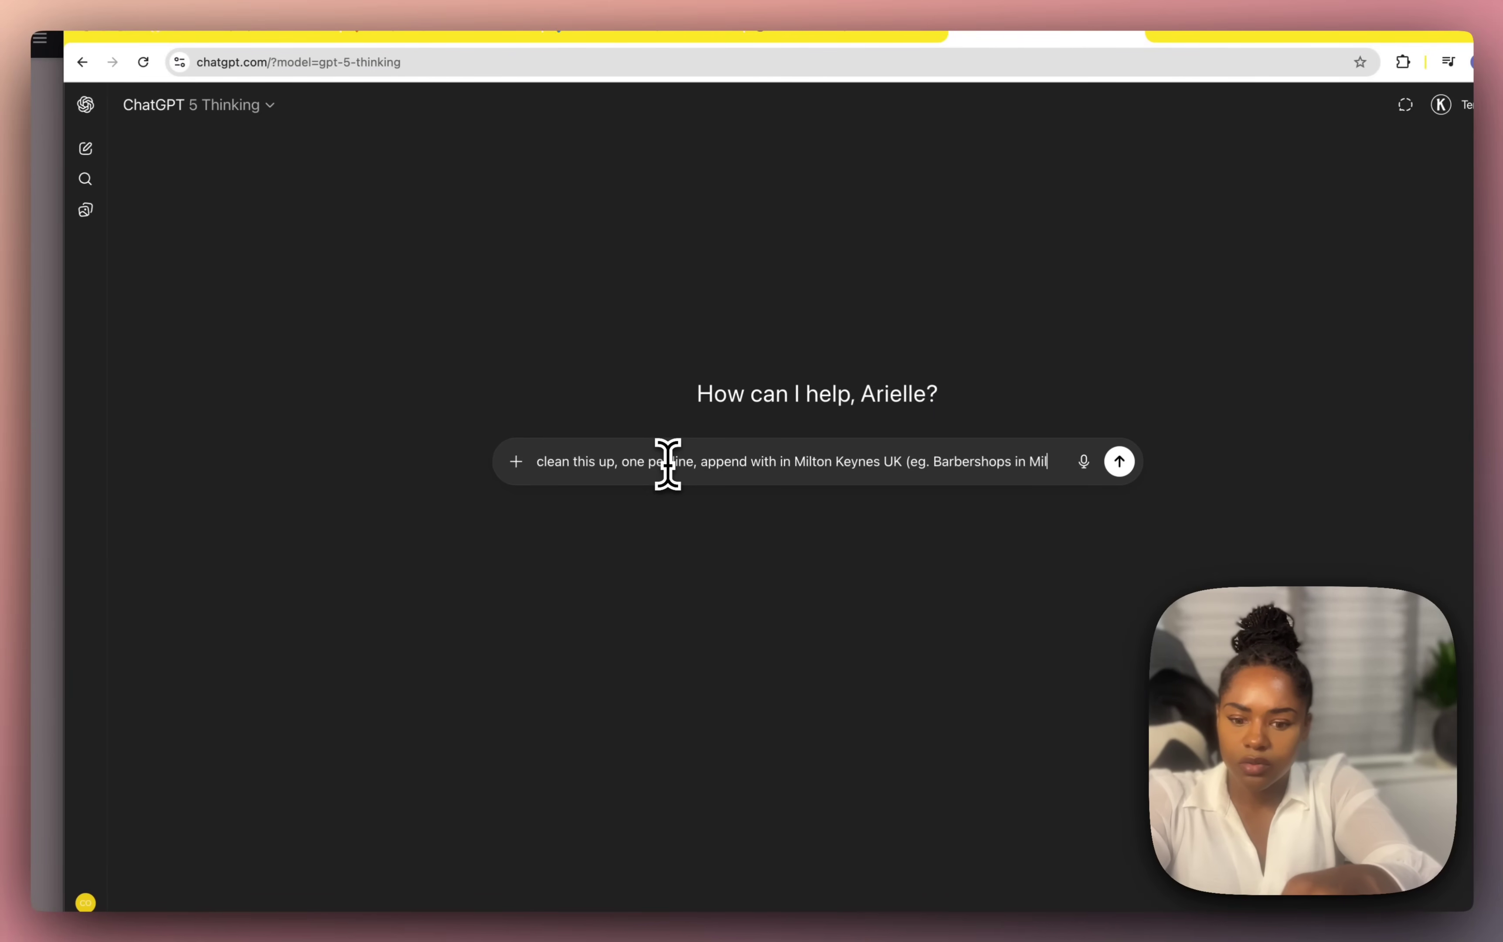
pyautogui.write('on Keynes')
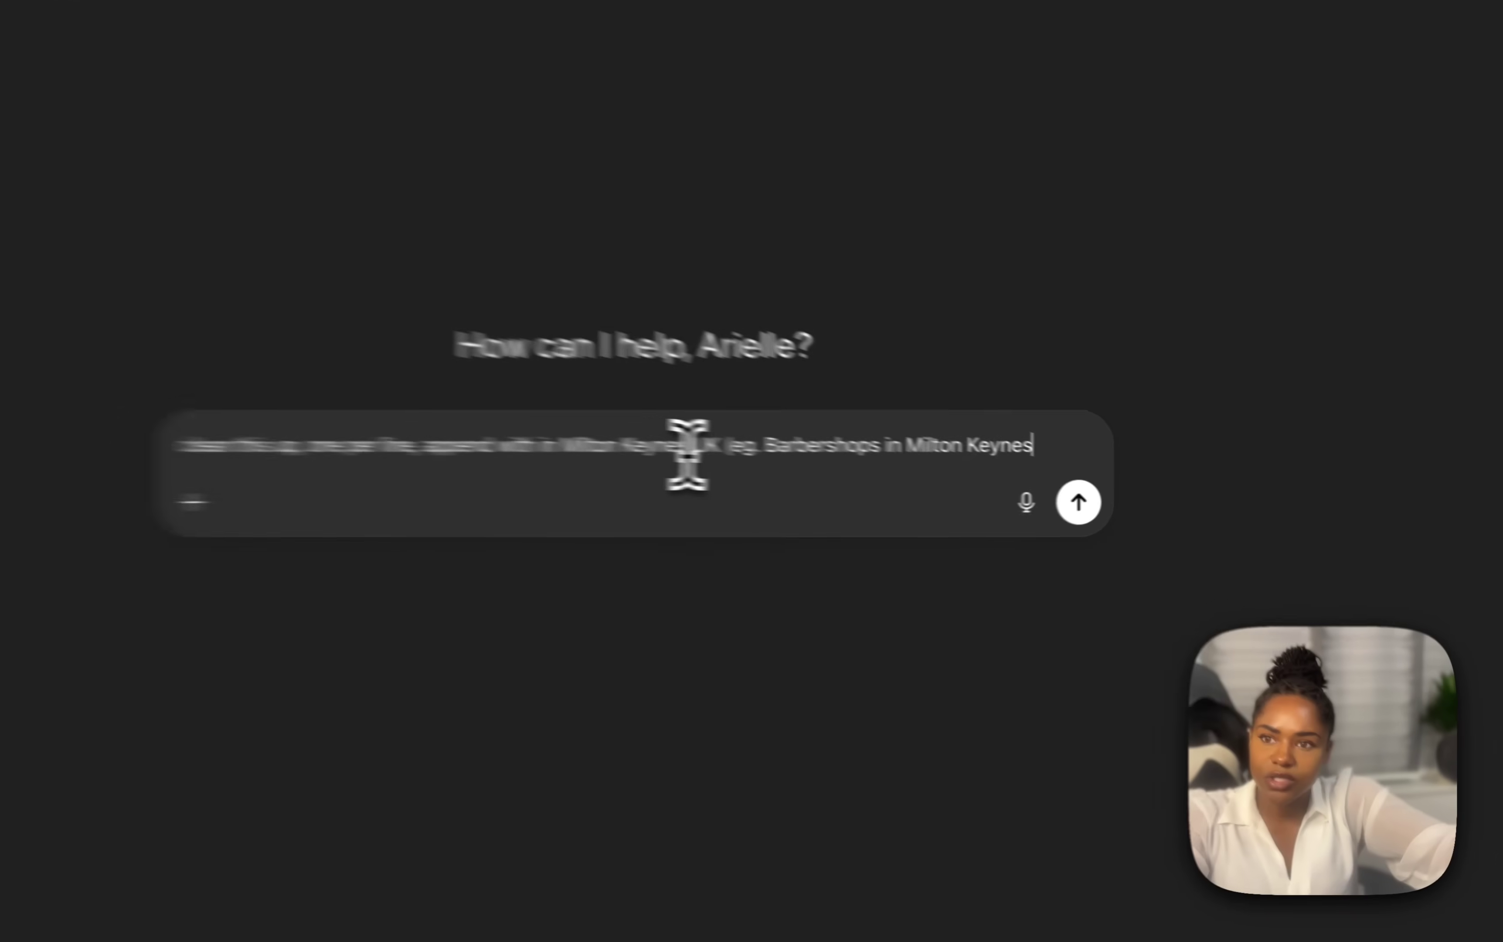
pyautogui.click(851, 461)
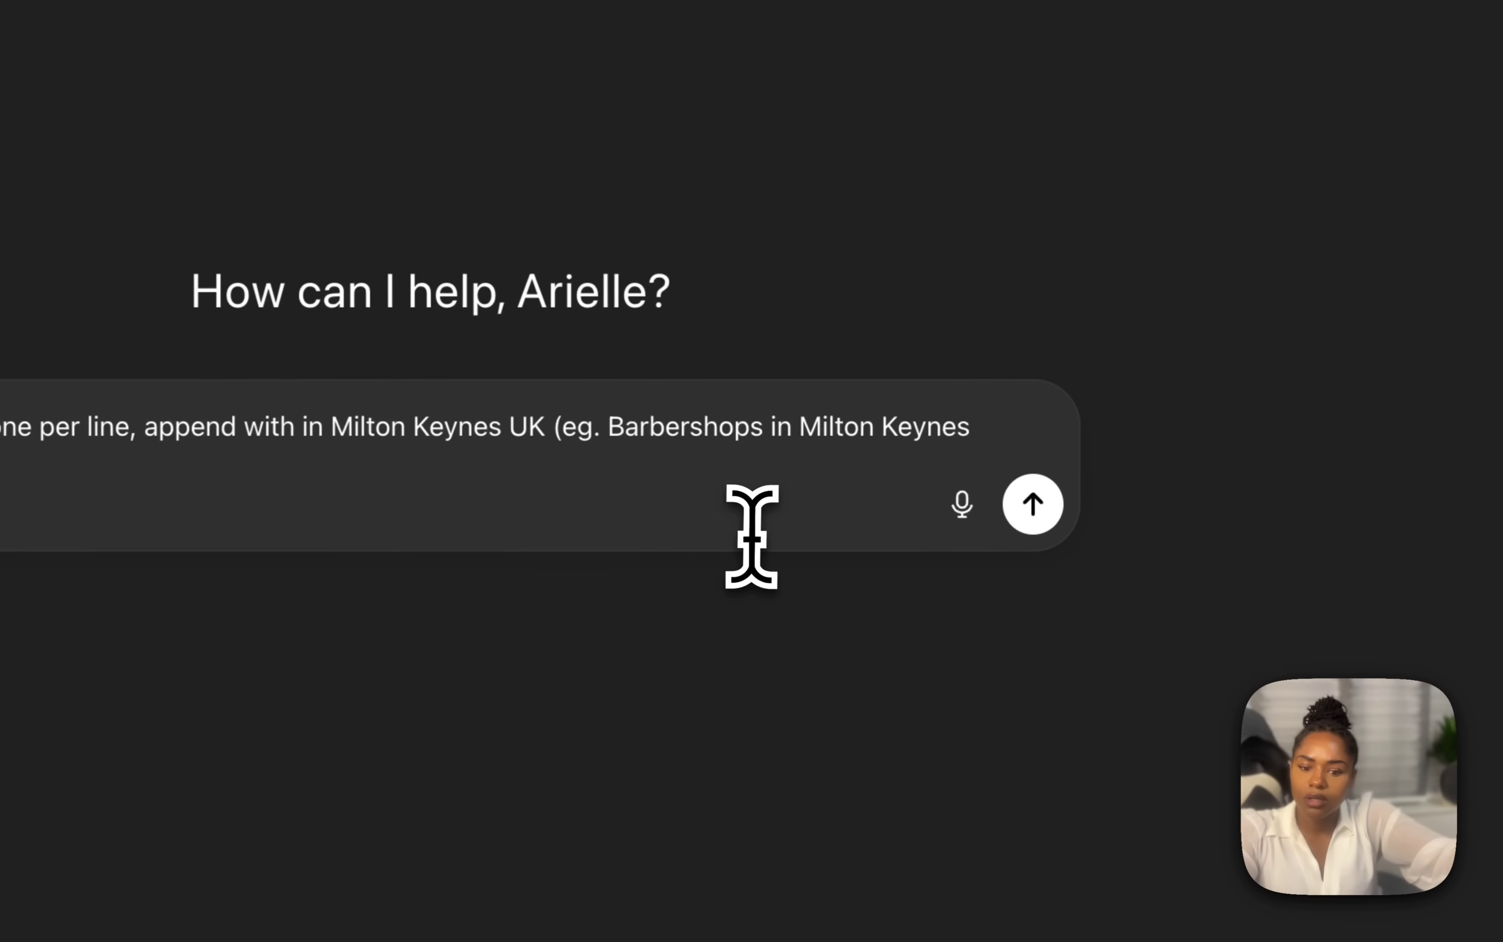
pyautogui.write(',')
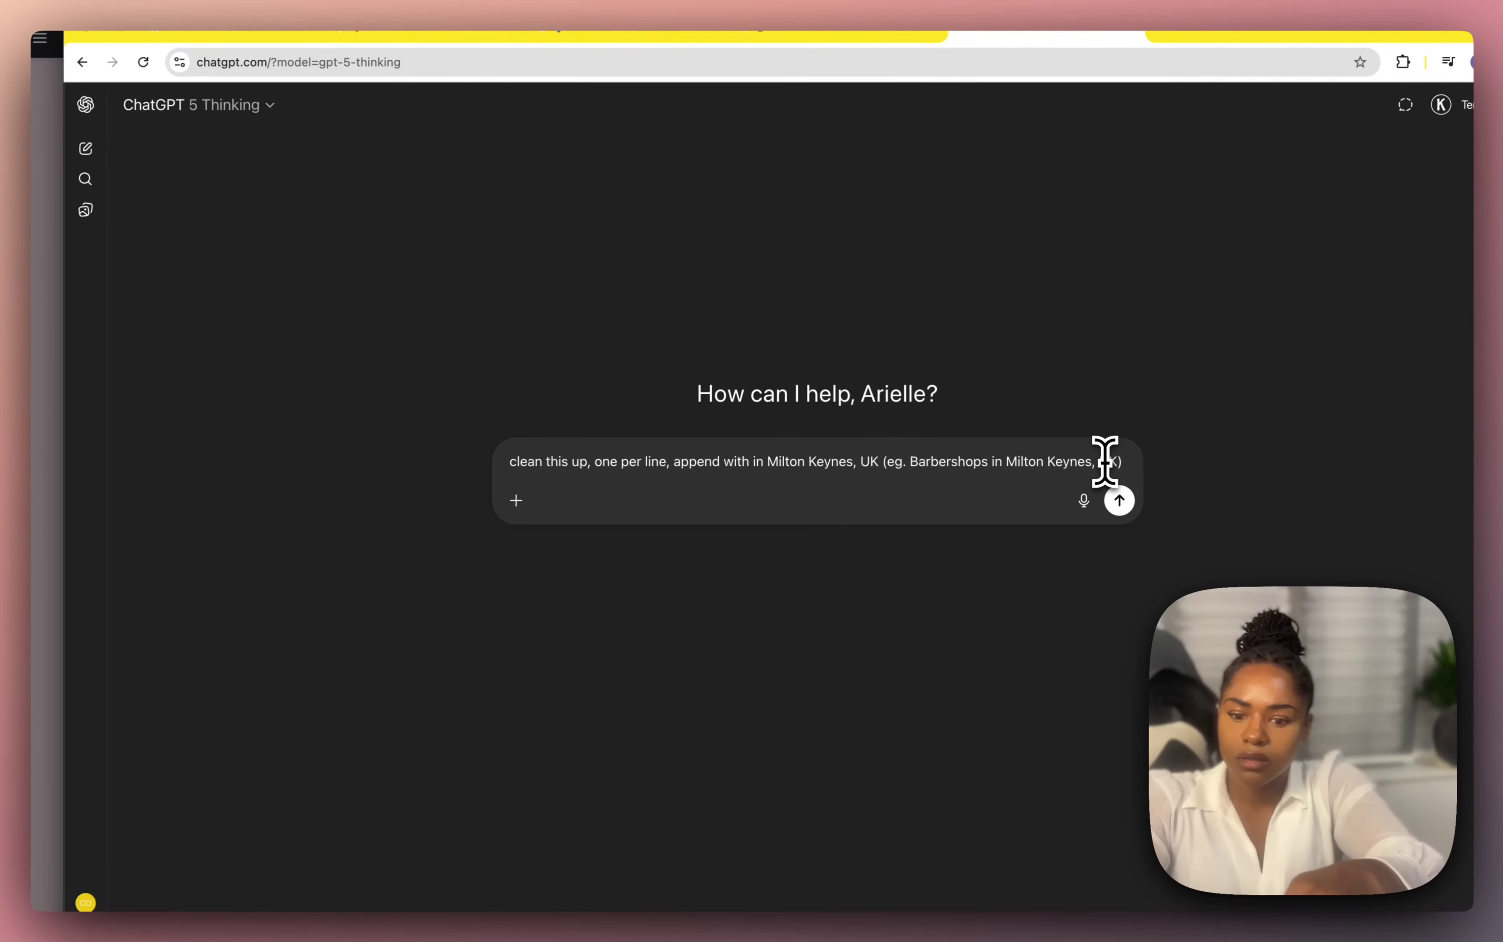
pyautogui.hotkey('shift', 'Return')
pyautogui.write('no')
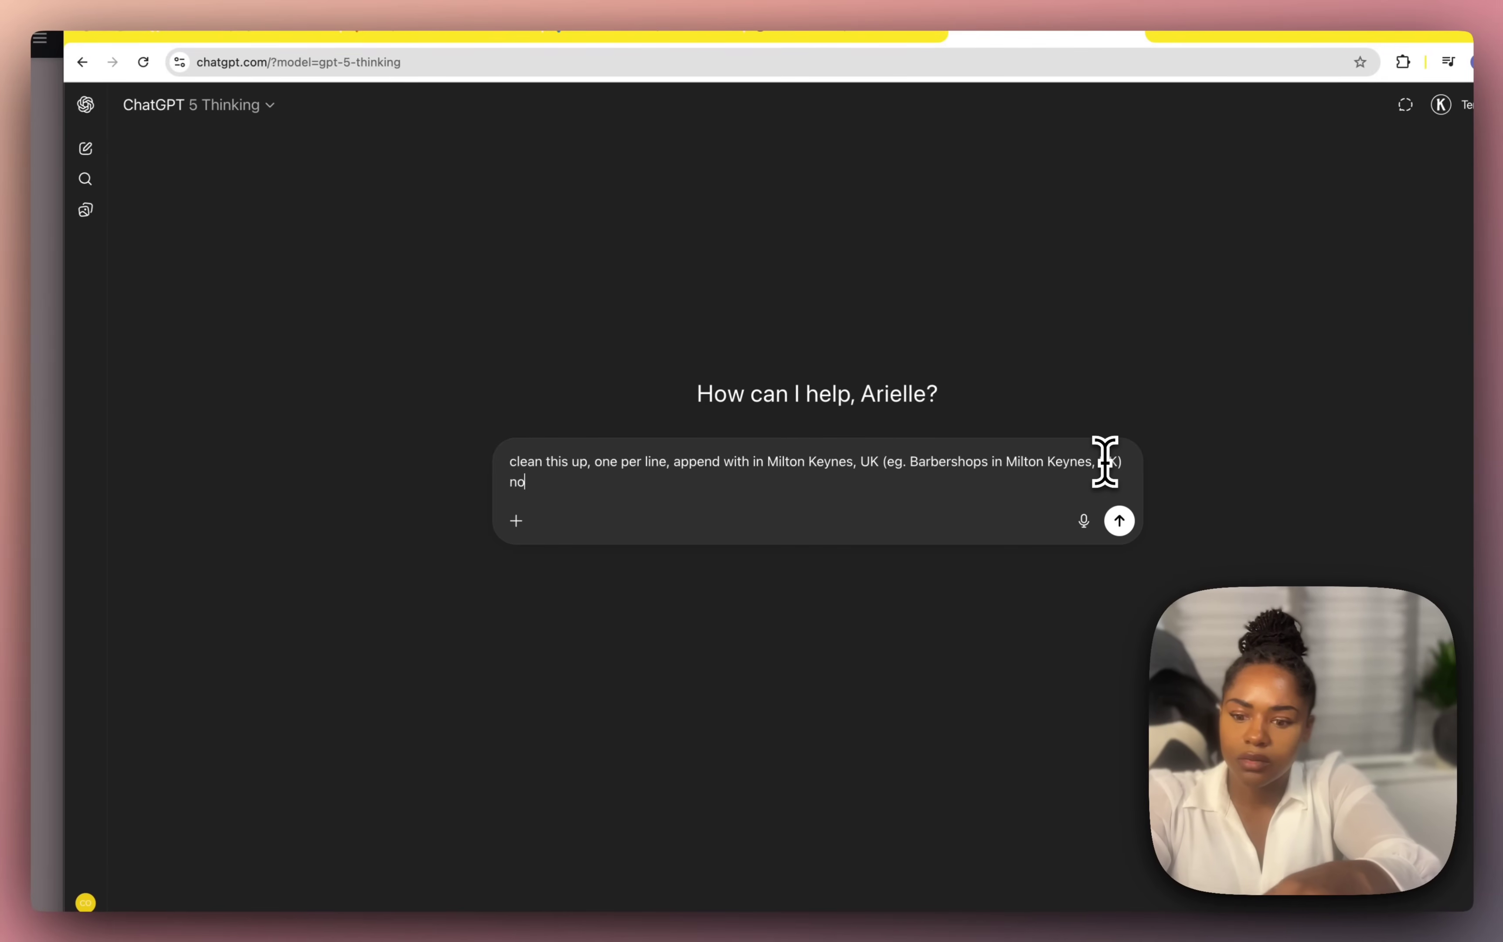
pyautogui.write(' gap')
pyautogui.hotkey('shift', 'Return')
pyautogui.hotkey('shift', 'Return')
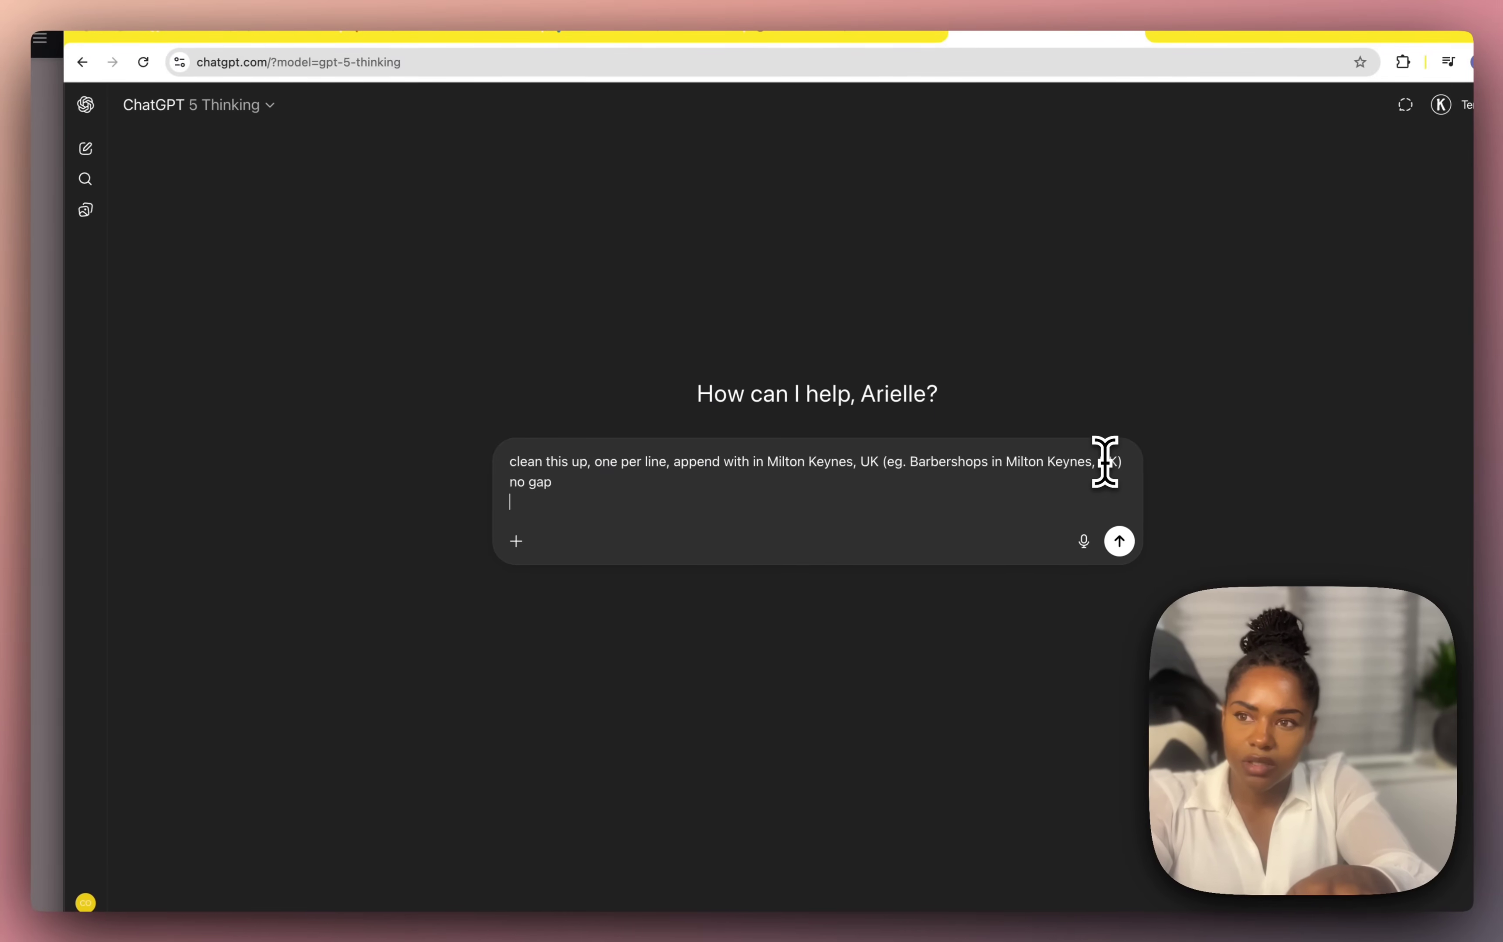
pyautogui.hotkey('ctrl', 'v')
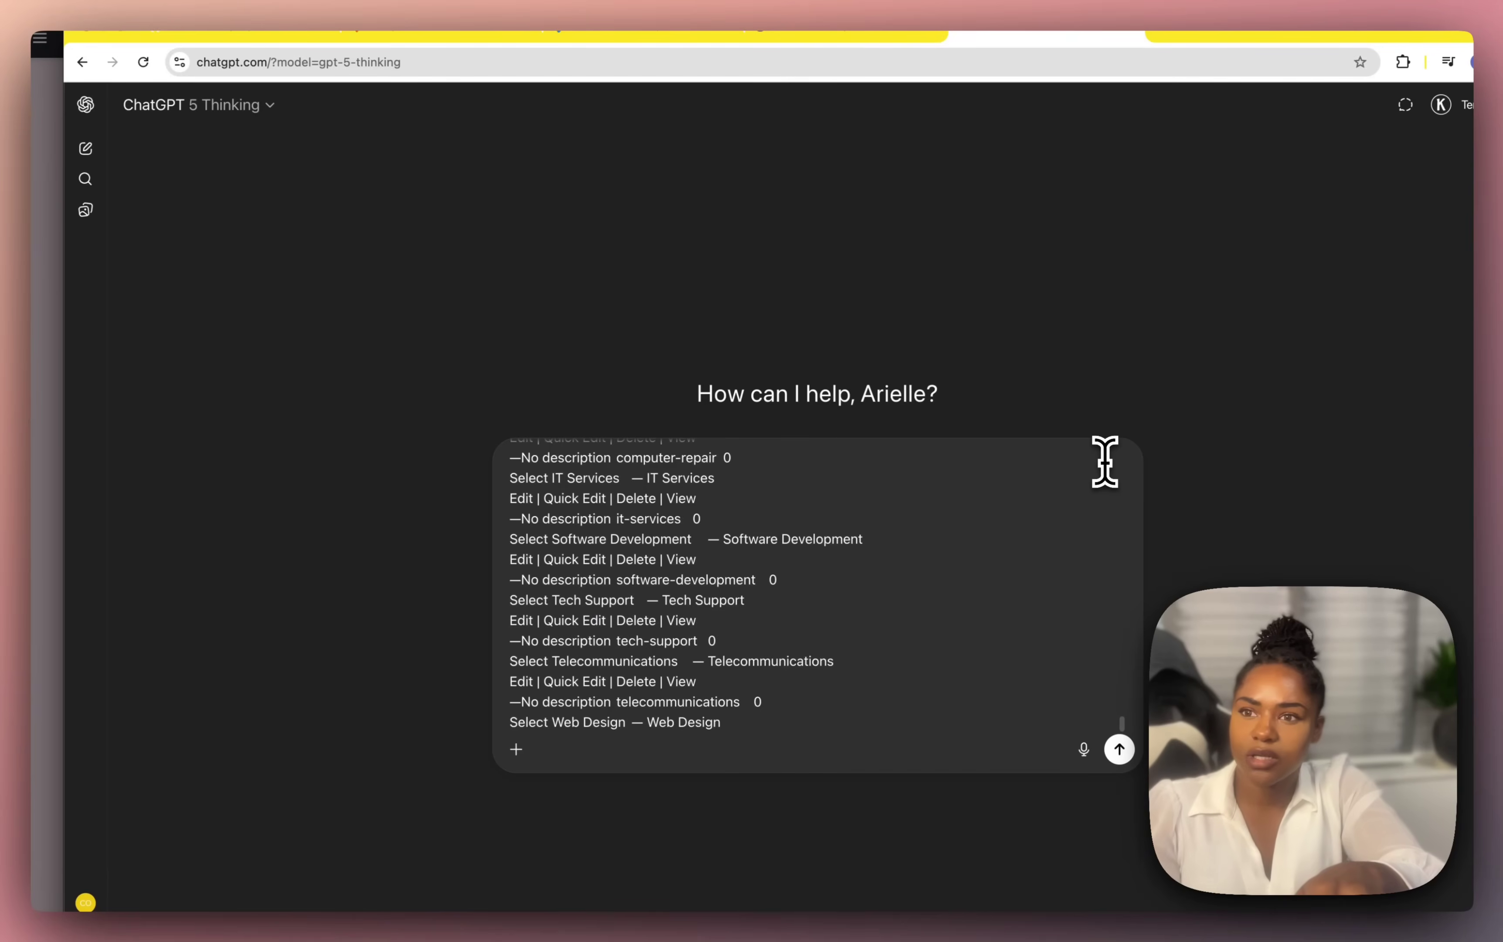
pyautogui.press('Return')
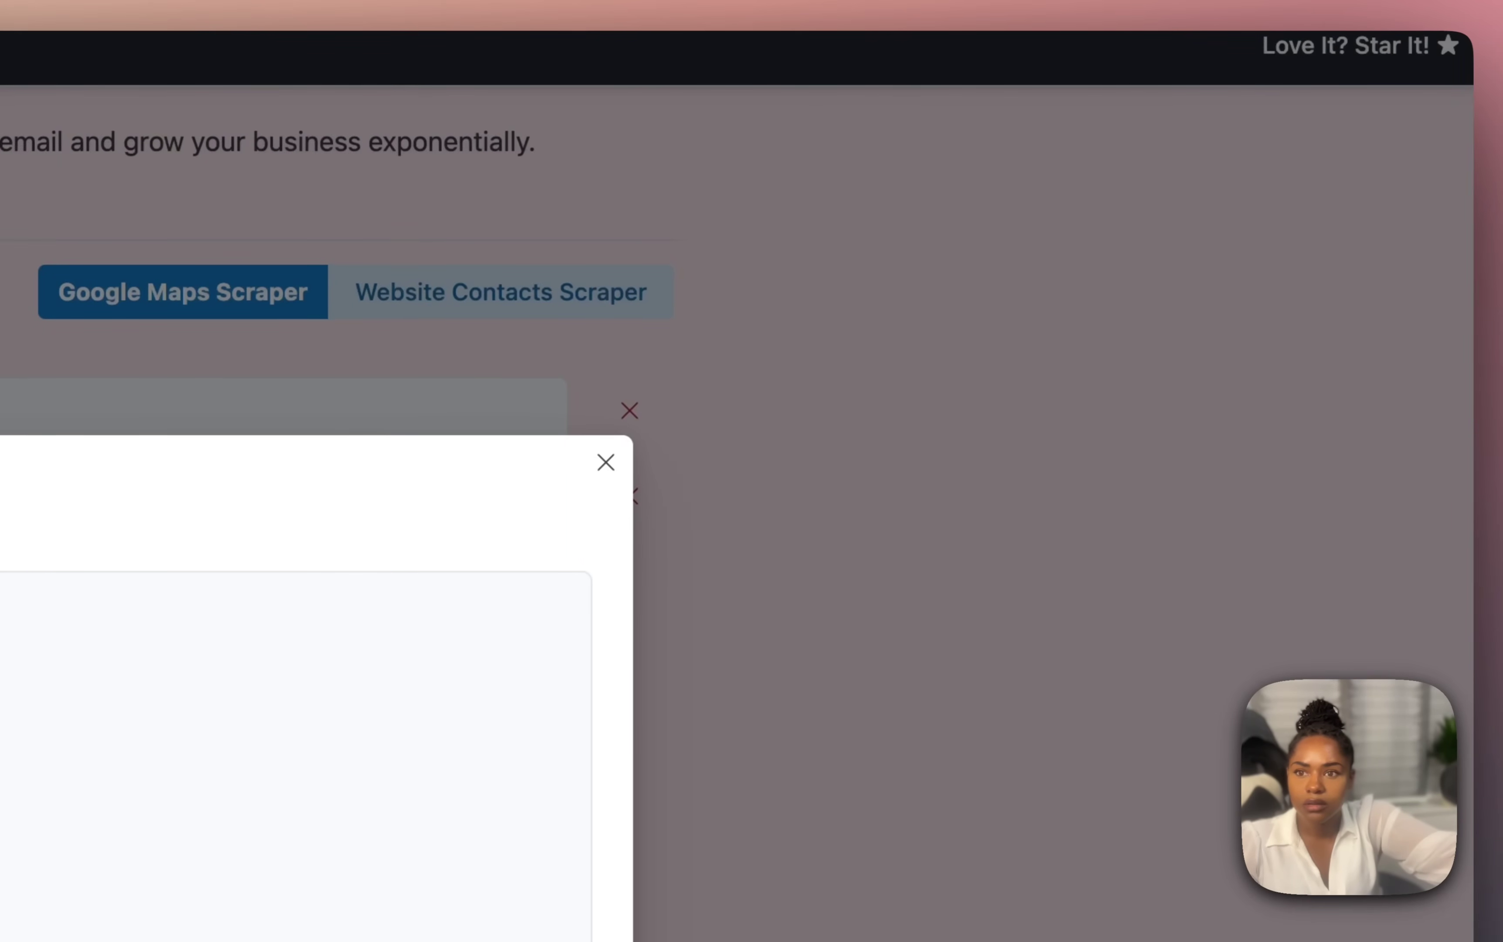
# Delete the 'Web Developers in Bangalore' line so the Paste Items box is empty.
pyautogui.click(32, 600)
pyautogui.write('Web Developers in Bangalore')
pyautogui.moveTo(0, 627); pyautogui.dragTo(0, 565)
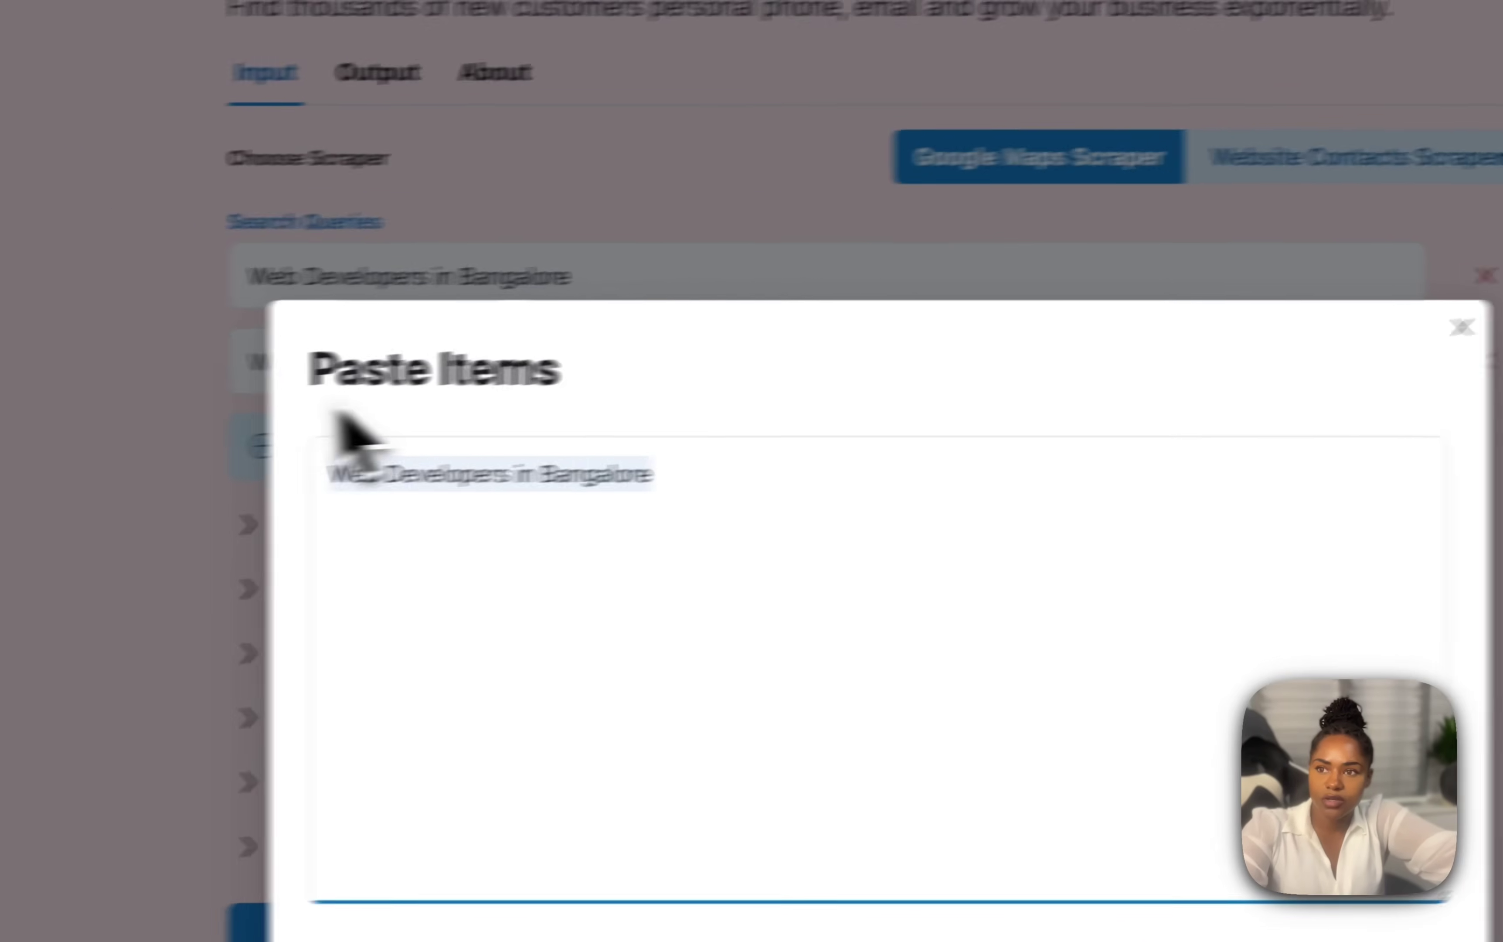
pyautogui.moveTo(330, 475); pyautogui.dragTo(523, 475)
pyautogui.moveTo(851, 442); pyautogui.dragTo(996, 459)
pyautogui.press('BackSpace')
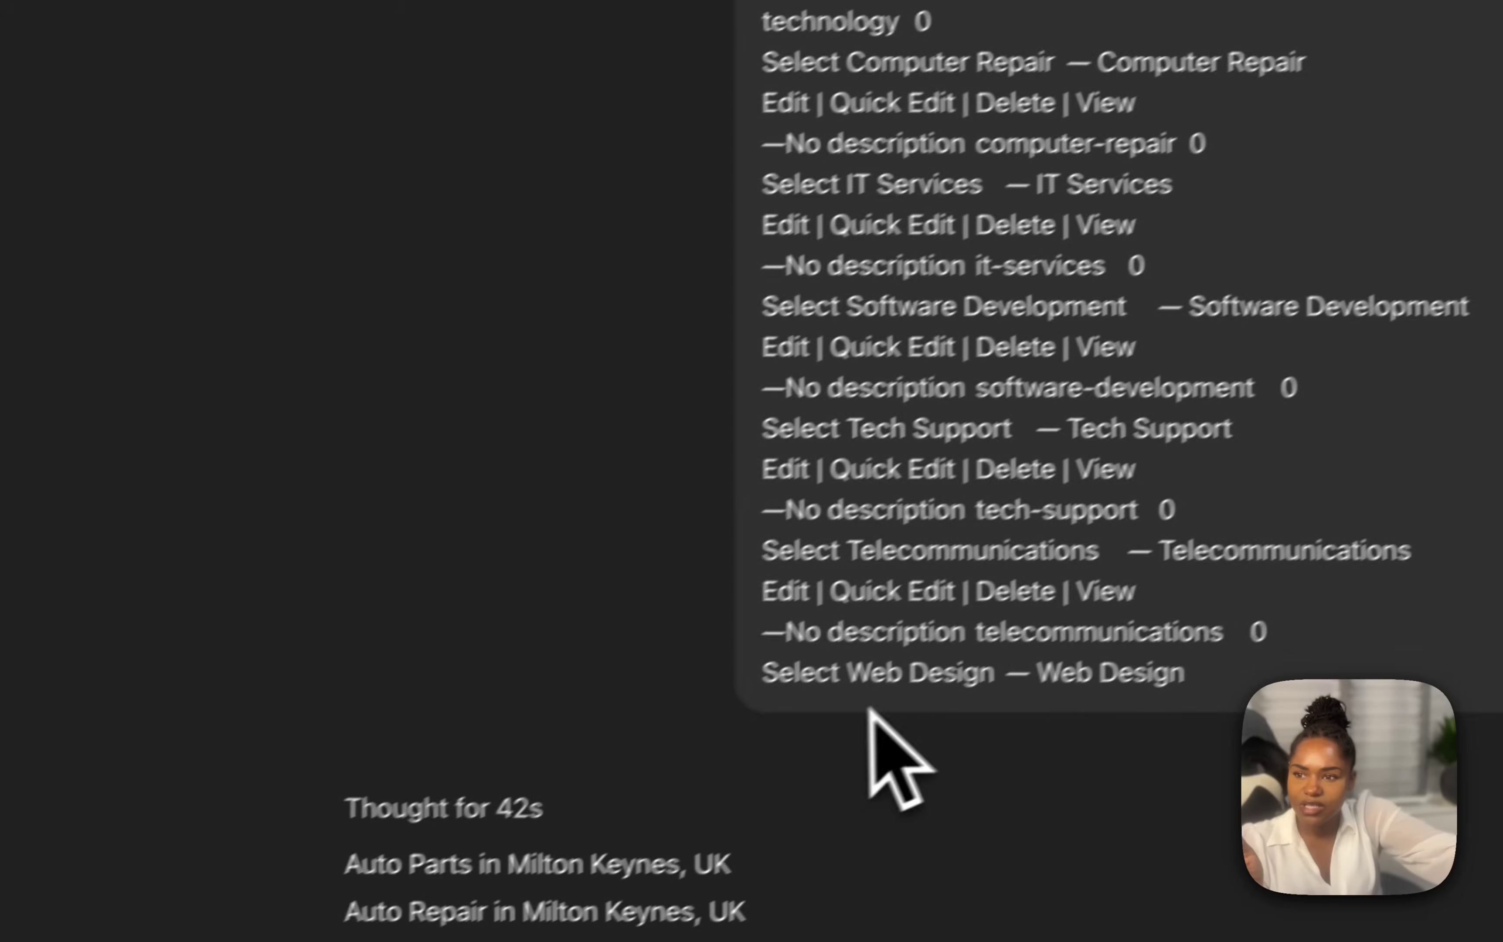
# Scroll to ChatGPT's reply and select the Milton Keynes query list from Auto Parts downward.
pyautogui.scroll(-10, 701, 648)
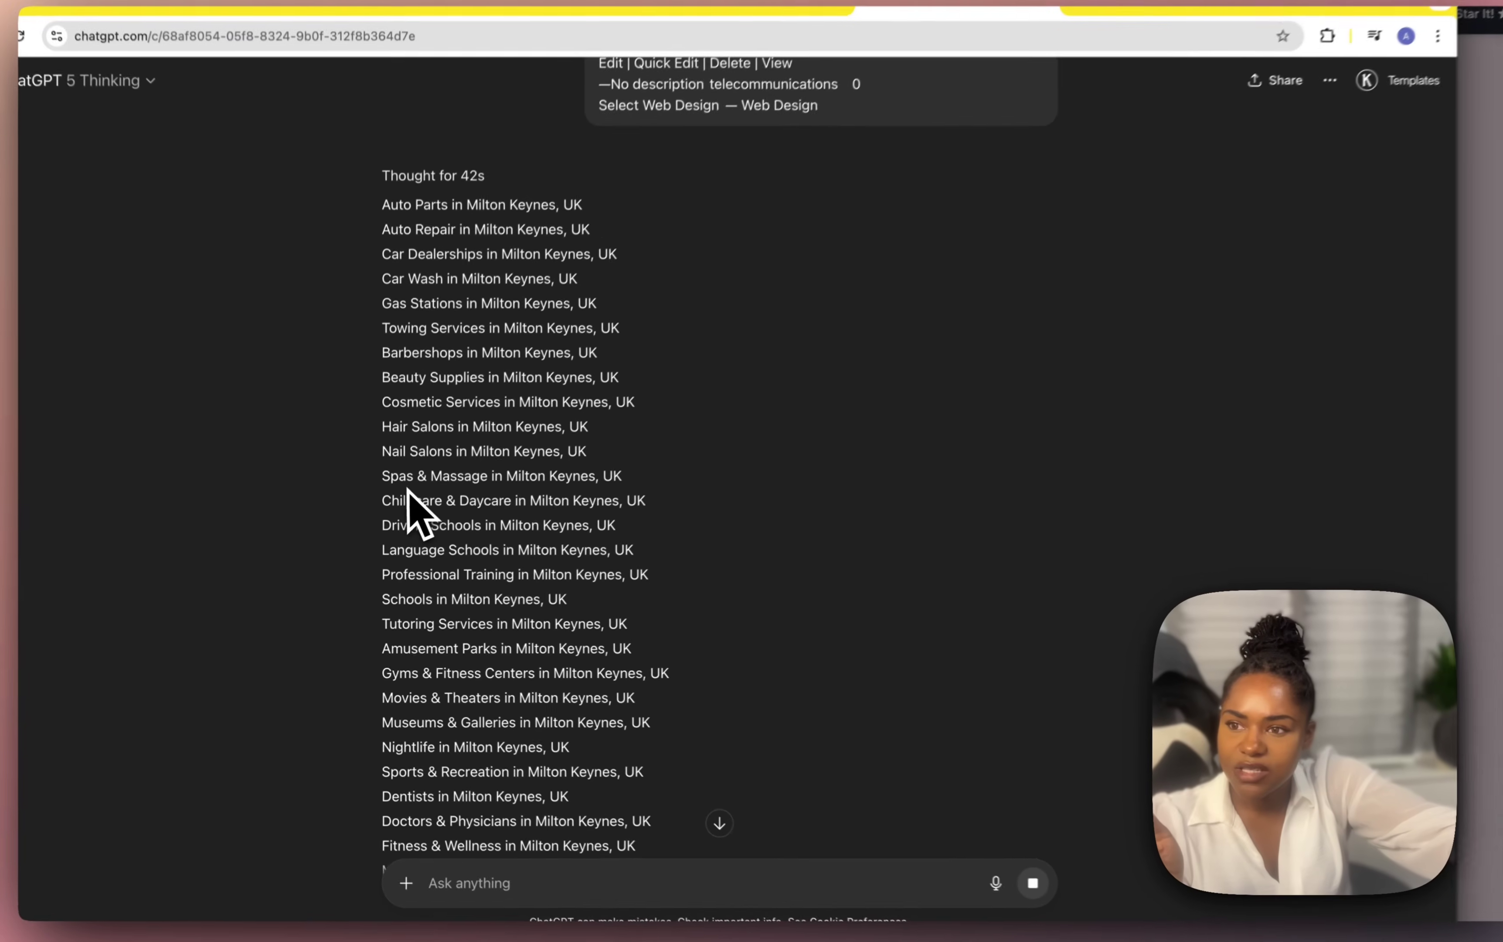
pyautogui.scroll(-2, 436, 502)
pyautogui.scroll(-4, 436, 501)
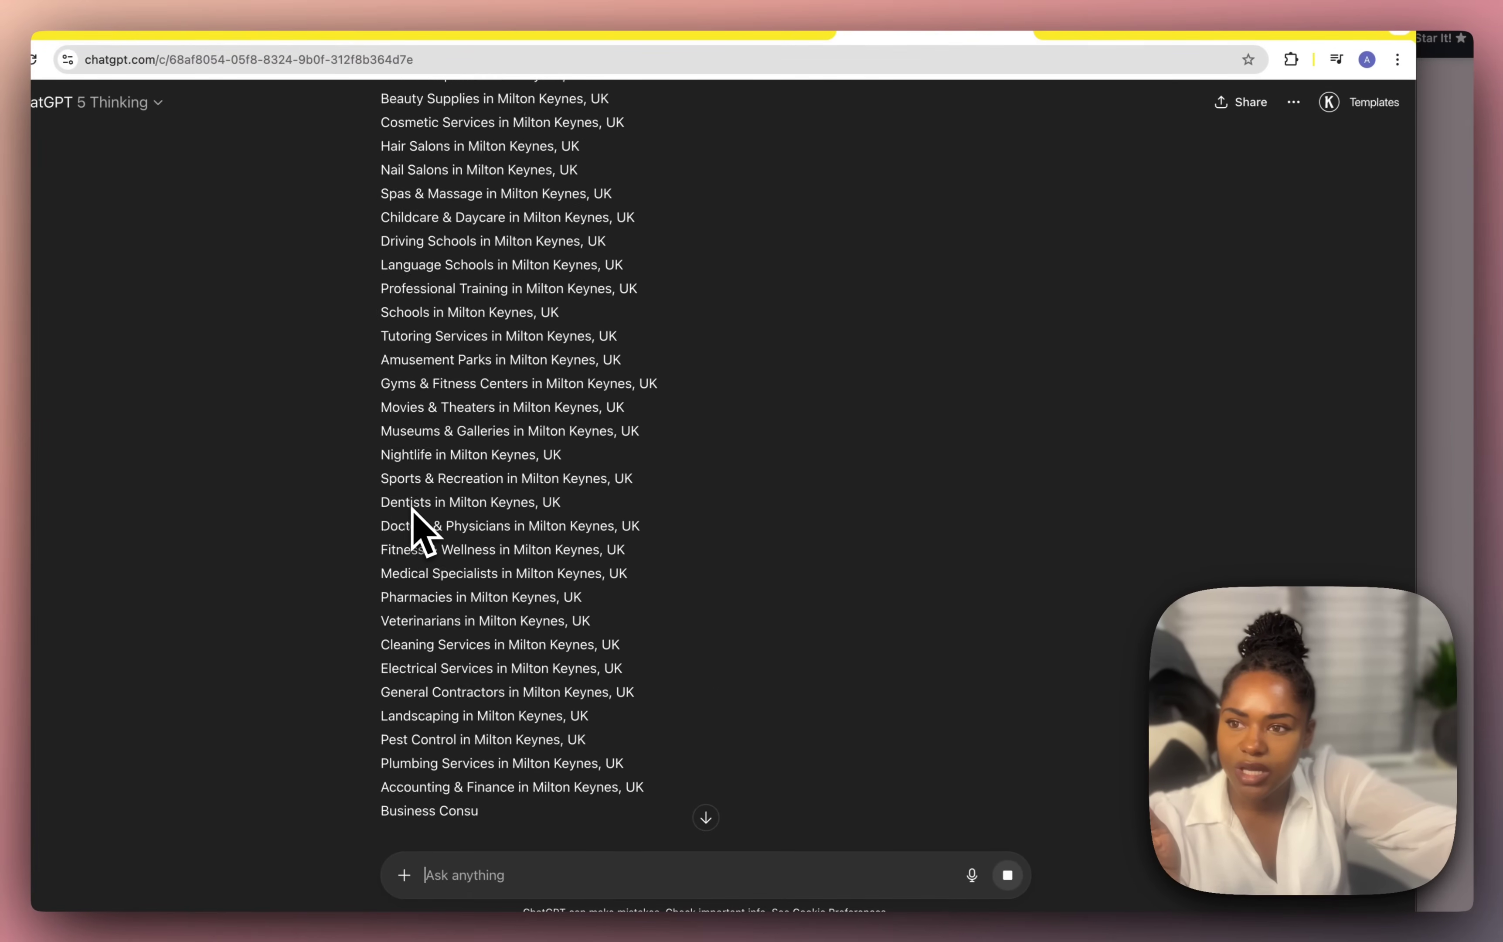
pyautogui.scroll(-2, 413, 517)
pyautogui.scroll(8, 413, 523)
pyautogui.tripleClick(405, 515)
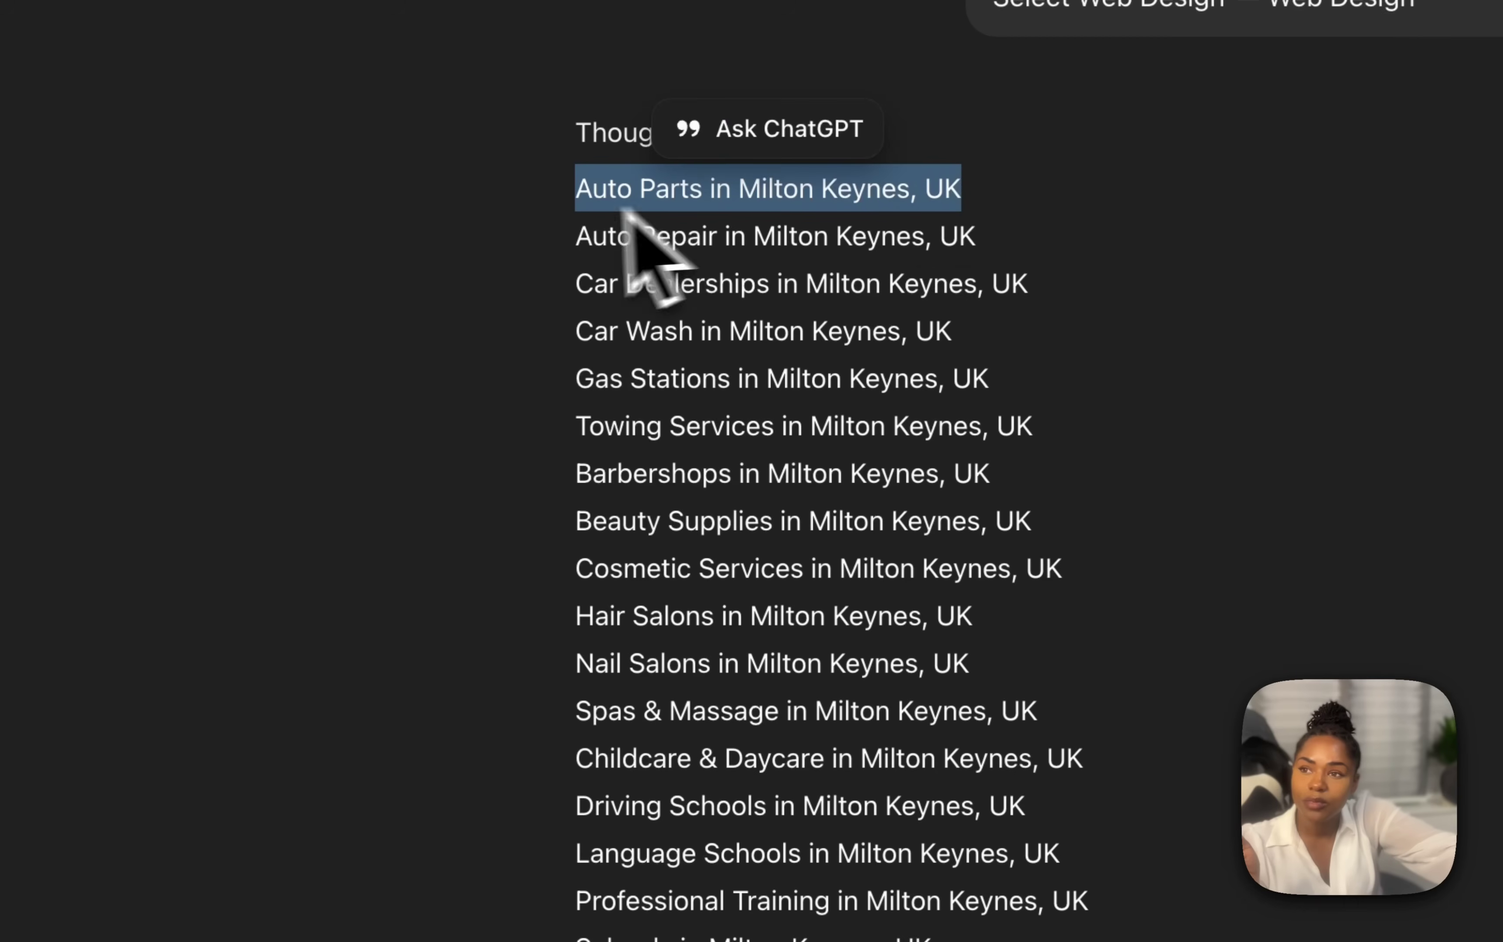
pyautogui.click(560, 191)
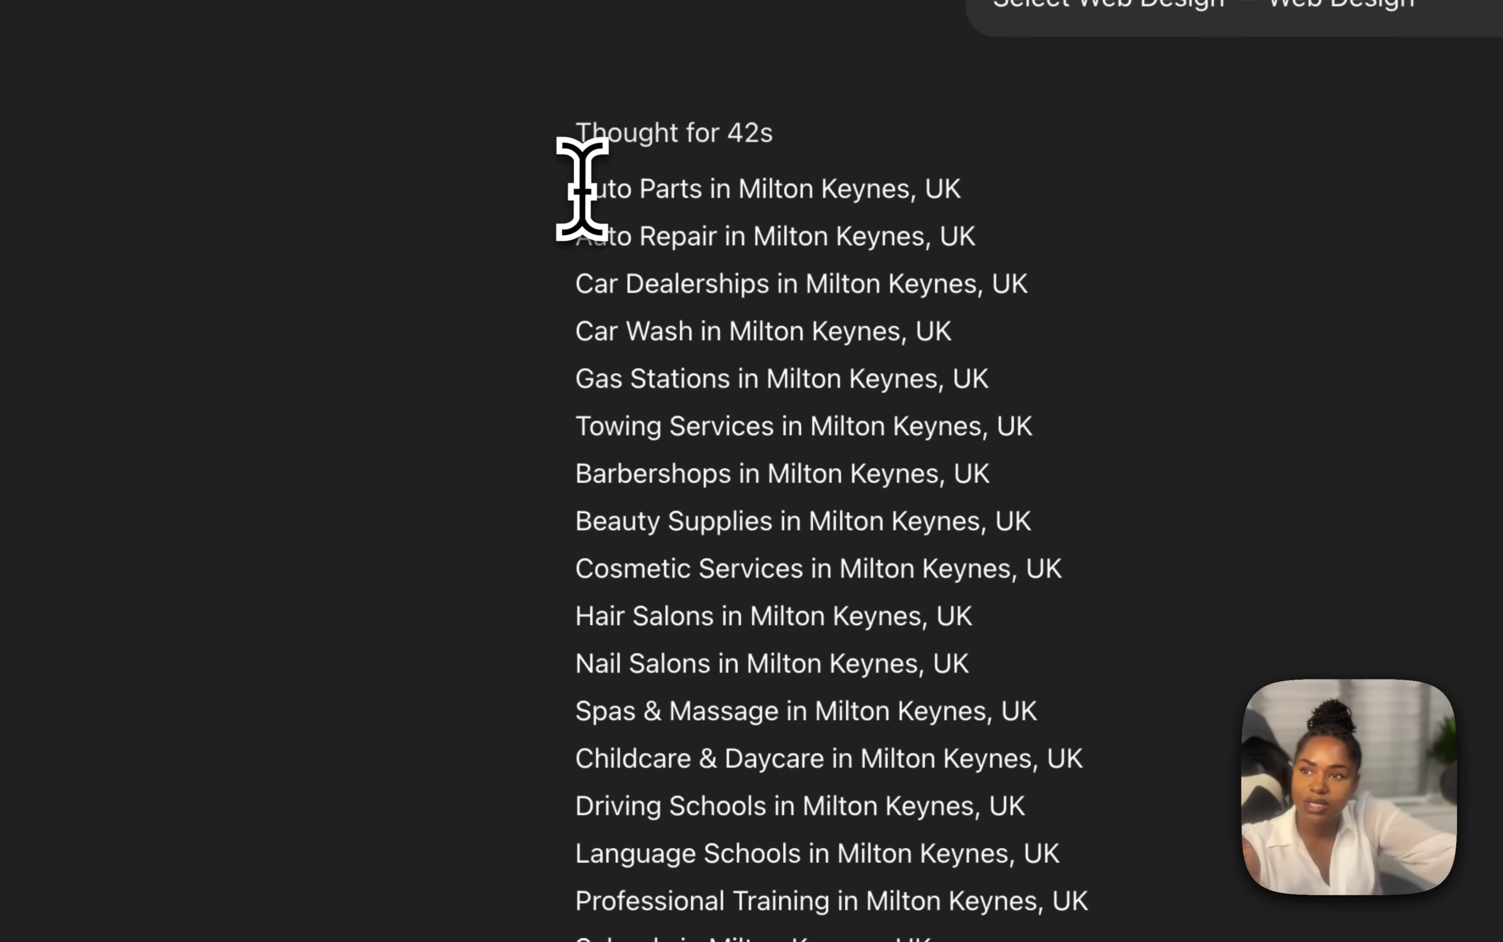
pyautogui.moveTo(577, 190); pyautogui.dragTo(744, 288)
pyautogui.click(751, 292)
pyautogui.moveTo(618, 193); pyautogui.dragTo(801, 941)
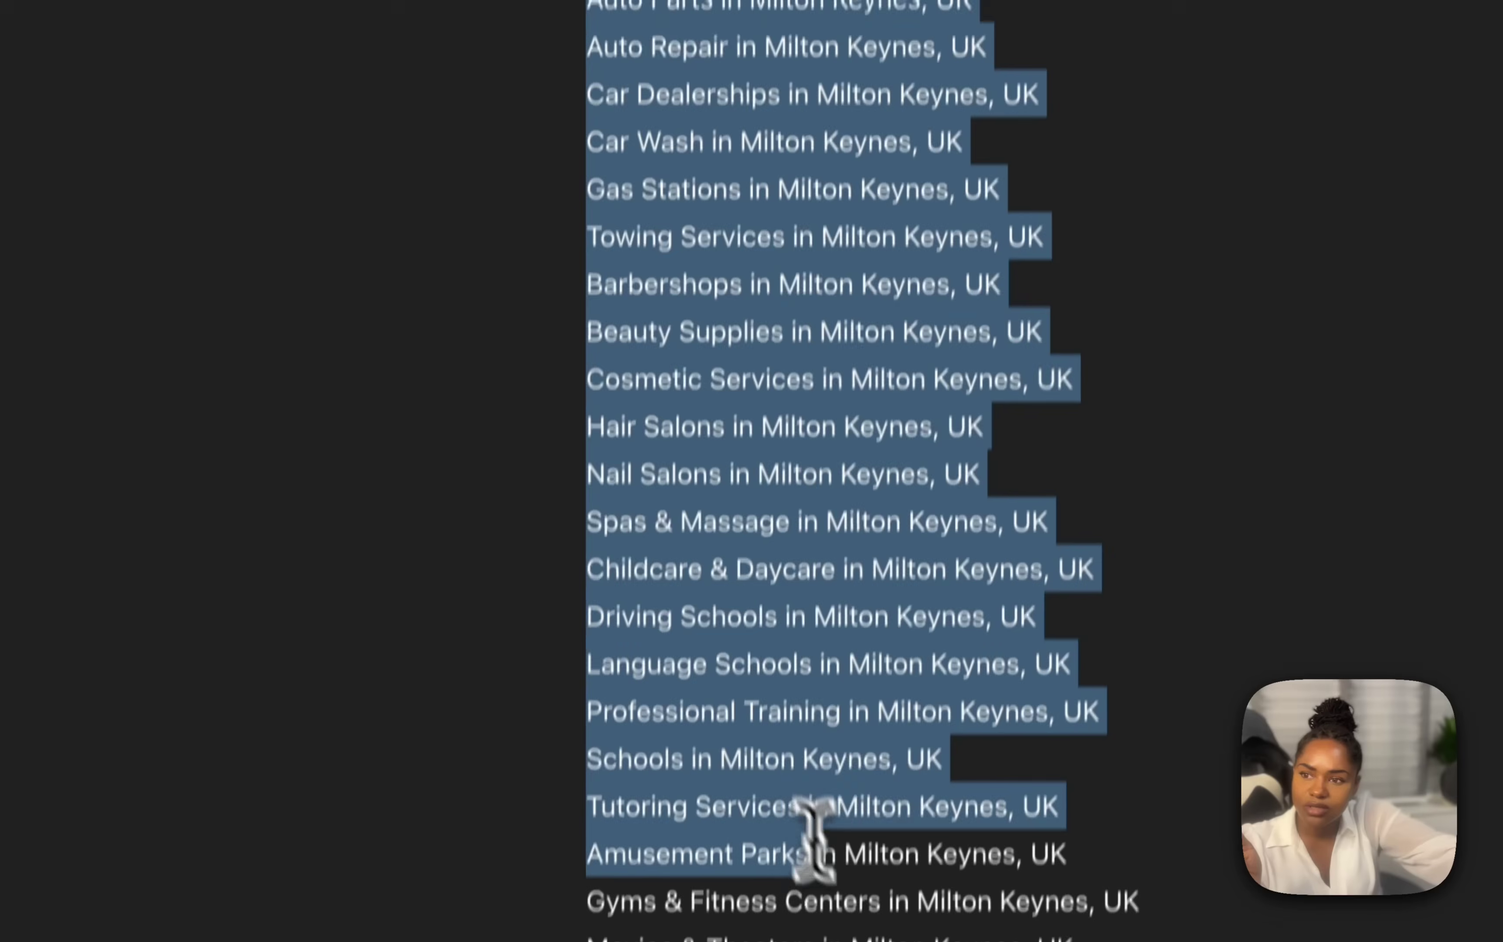
pyautogui.moveTo(810, 837); pyautogui.dragTo(802, 831)
pyautogui.click(802, 831)
# Copy the full query list through Web Design, then clear the selection.
pyautogui.scroll(-15, 772, 623)
pyautogui.scroll(10, 741, 311)
pyautogui.scroll(15, 719, 198)
pyautogui.scroll(-3, 666, 635)
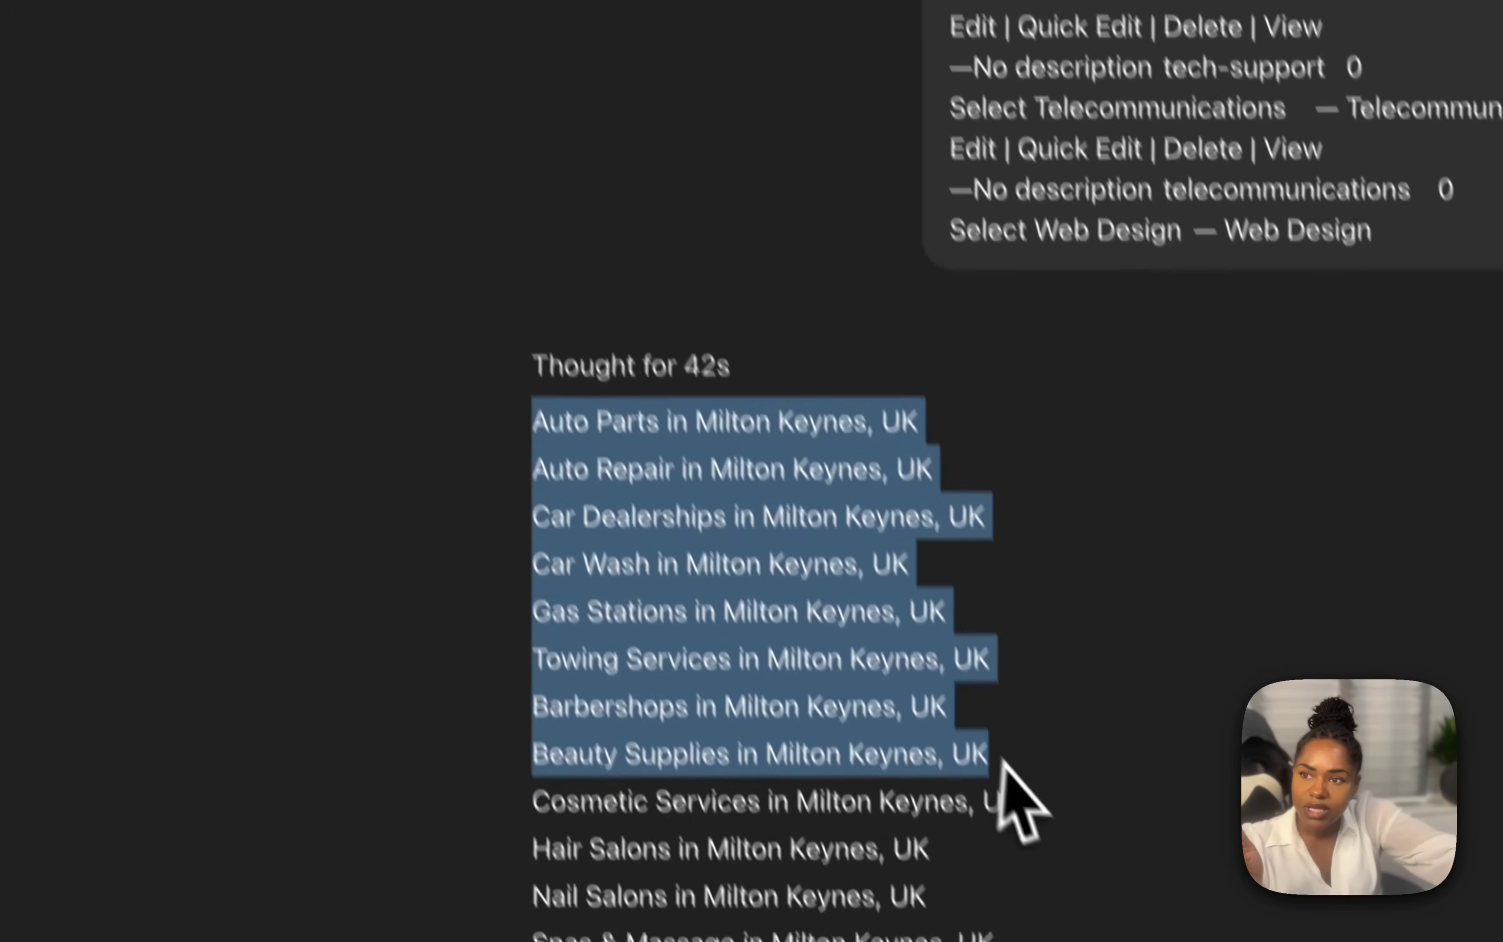
pyautogui.scroll(-10, 946, 728)
pyautogui.moveTo(990, 770); pyautogui.dragTo(964, 742)
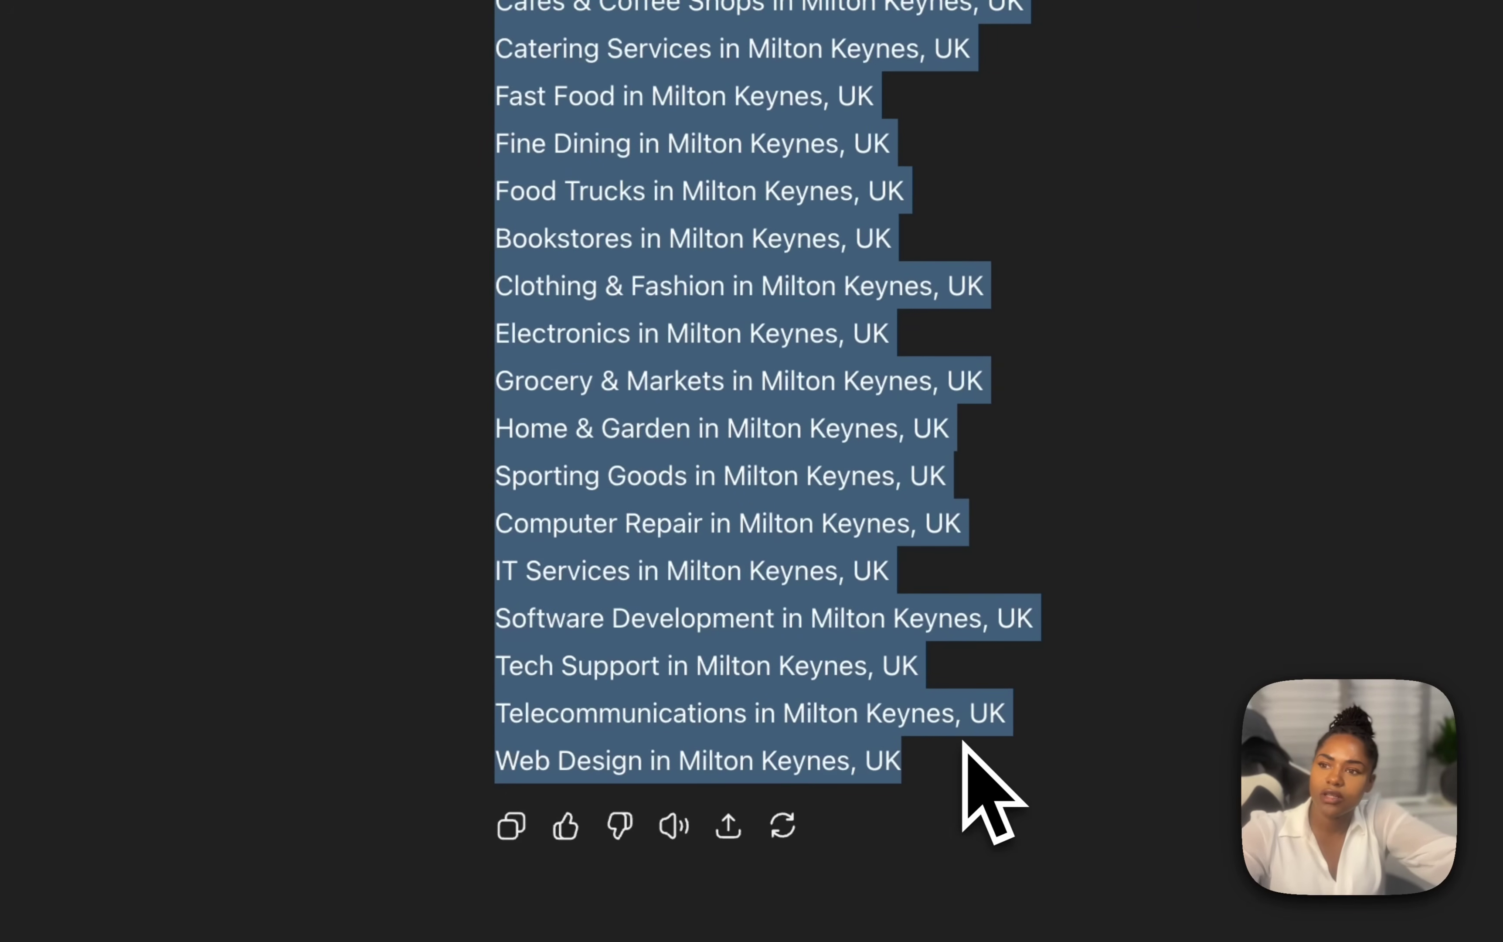
pyautogui.click(838, 735)
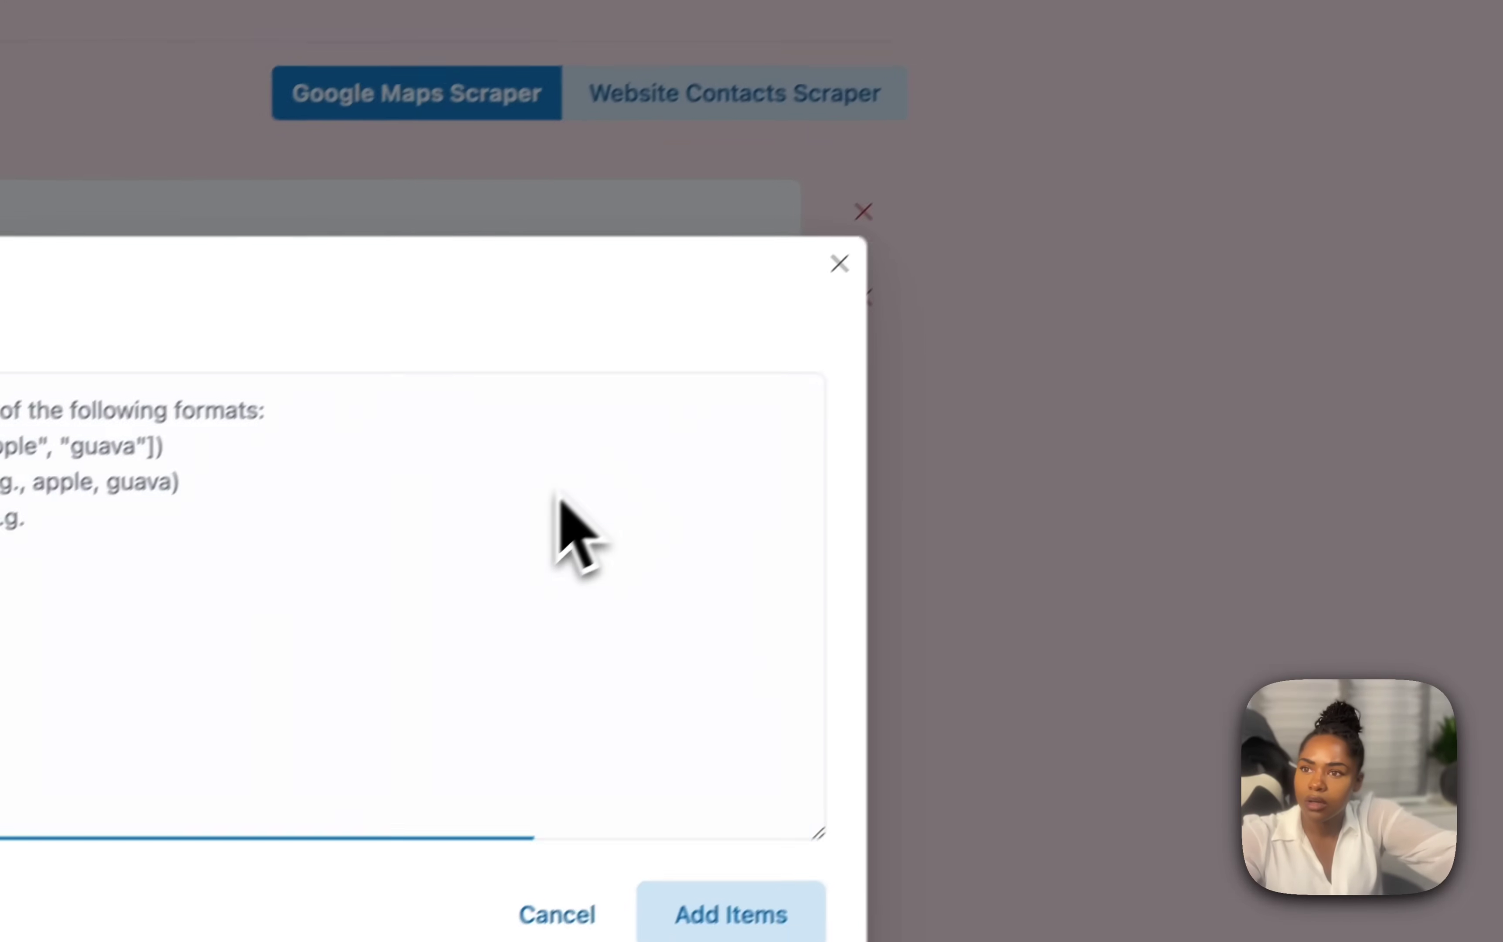
# Paste the copied Milton Keynes category query list into Paste Items.
pyautogui.press('super+v')
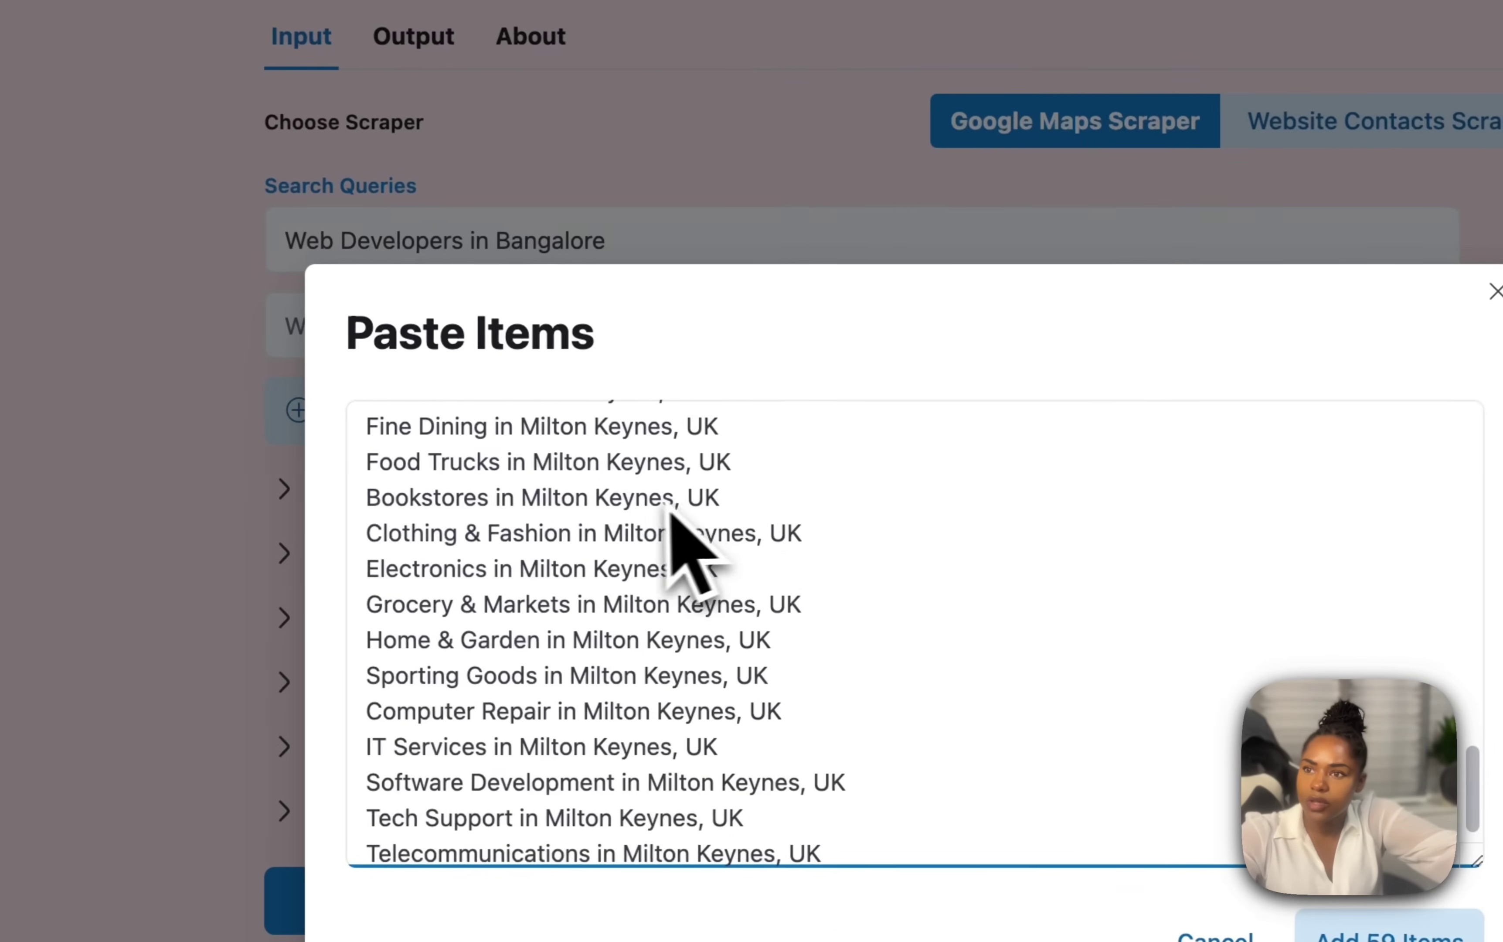
pyautogui.scroll(15, 672, 511)
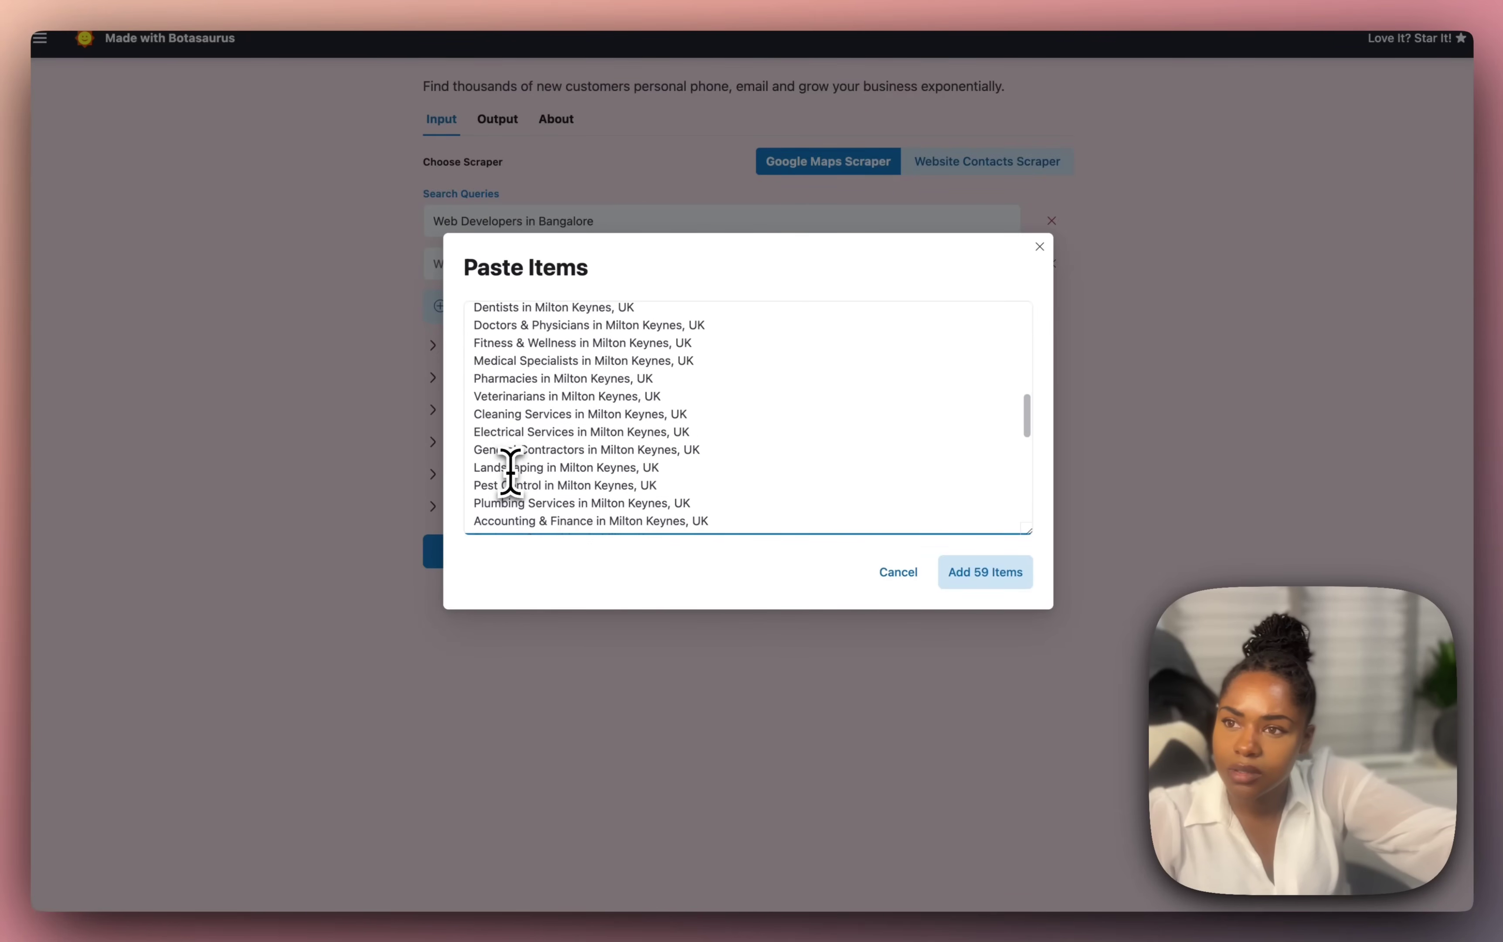
pyautogui.scroll(-6, 510, 471)
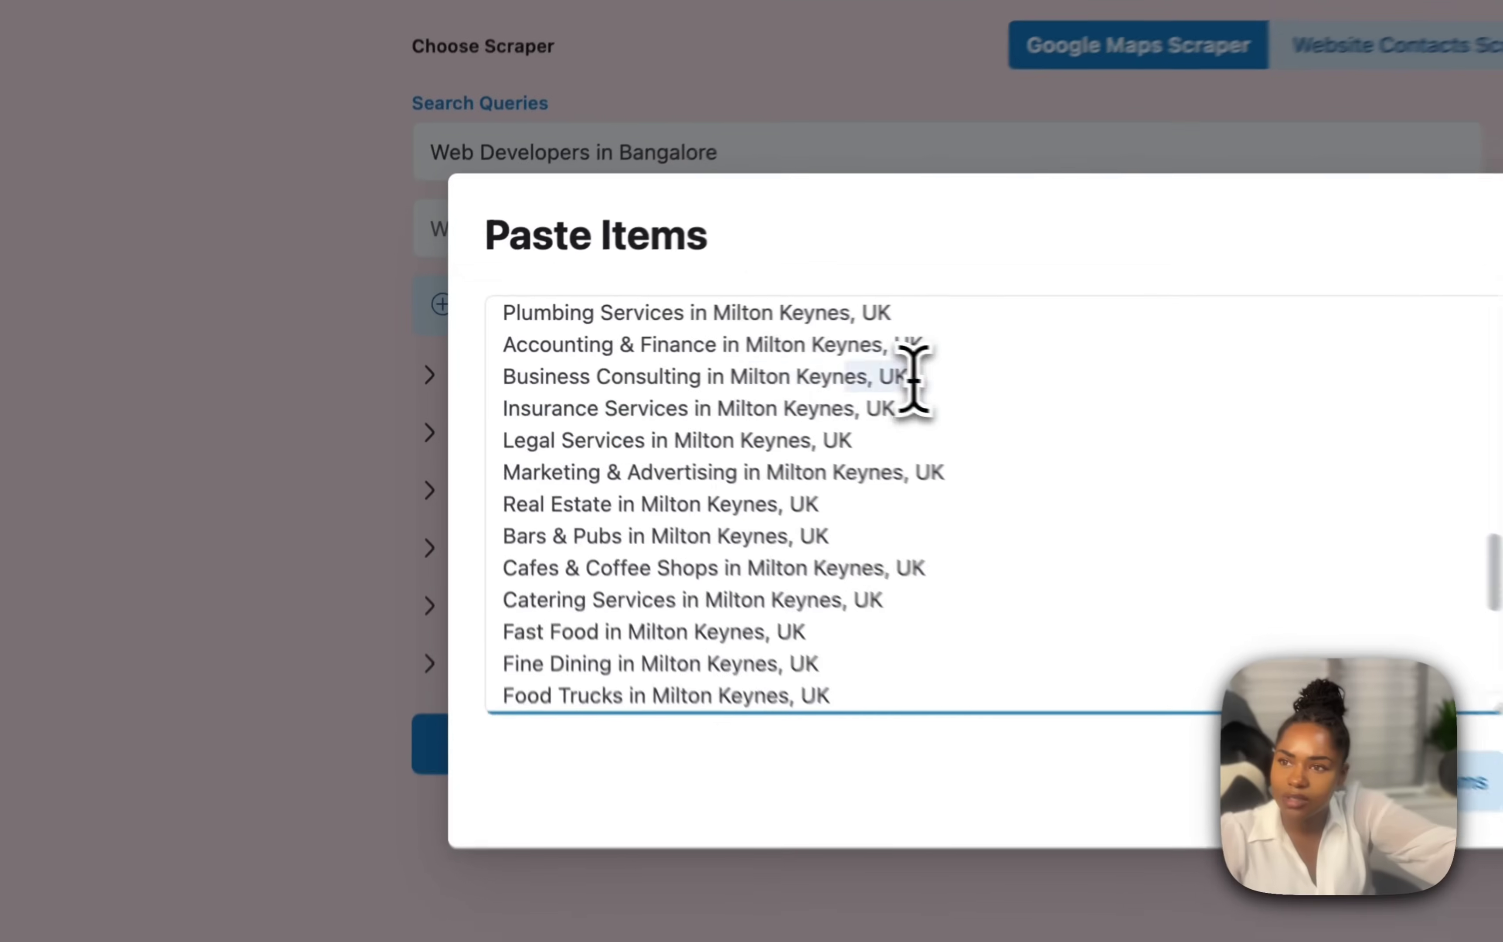
# Delete the Business Consulting, Insurance Services, Legal Services and Marketing & Advertising query lines.
pyautogui.moveTo(703, 347); pyautogui.dragTo(463, 349)
pyautogui.press('BackSpace')
pyautogui.press('BackSpace')
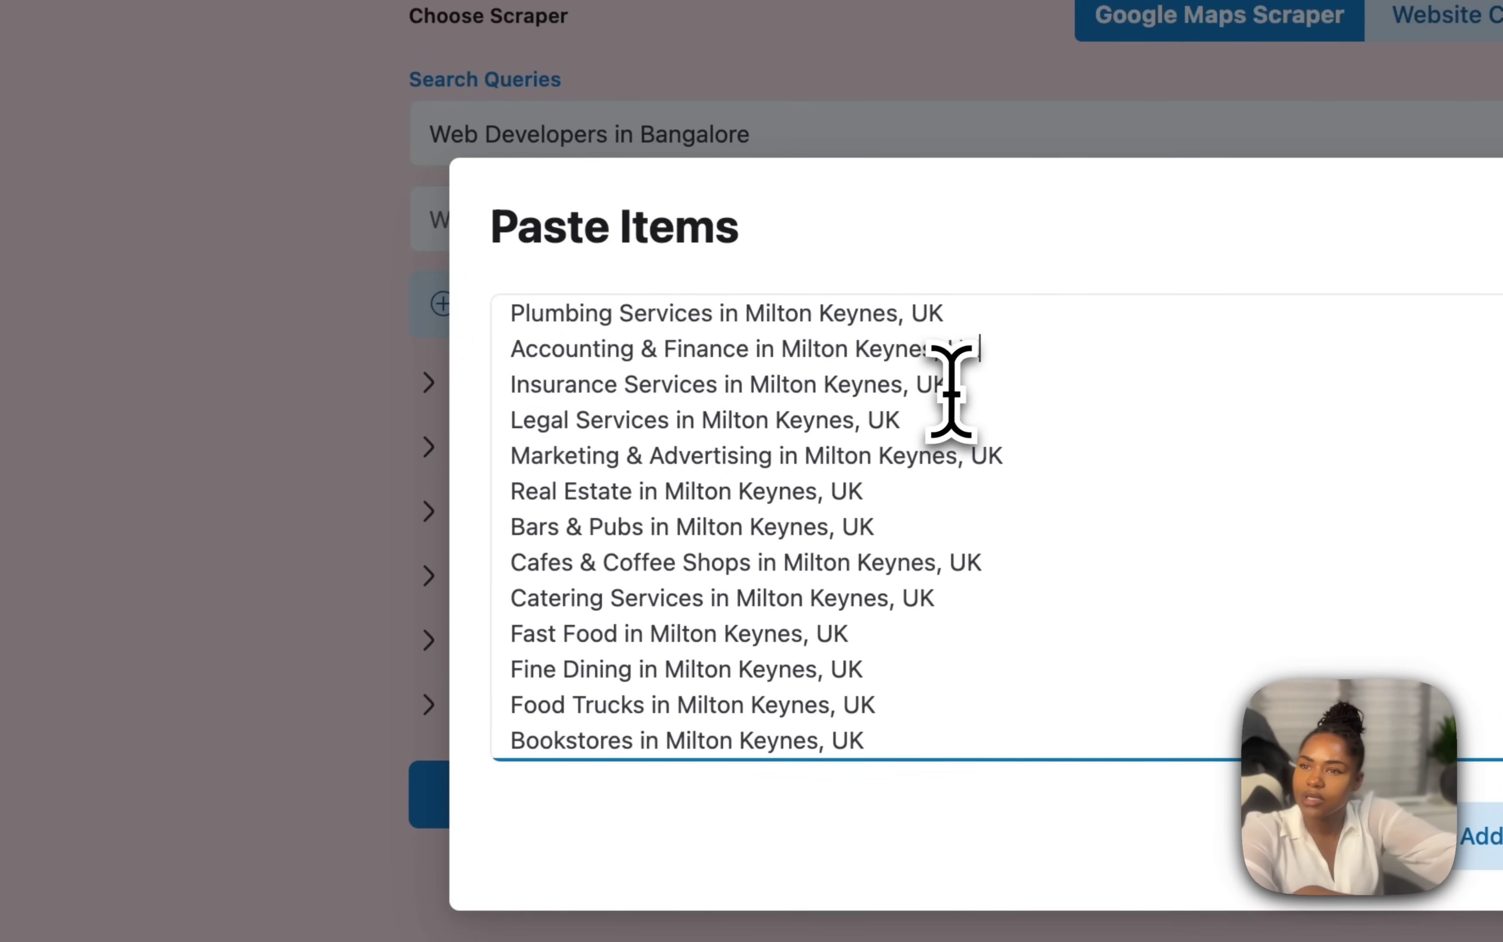
pyautogui.moveTo(957, 388); pyautogui.dragTo(440, 399)
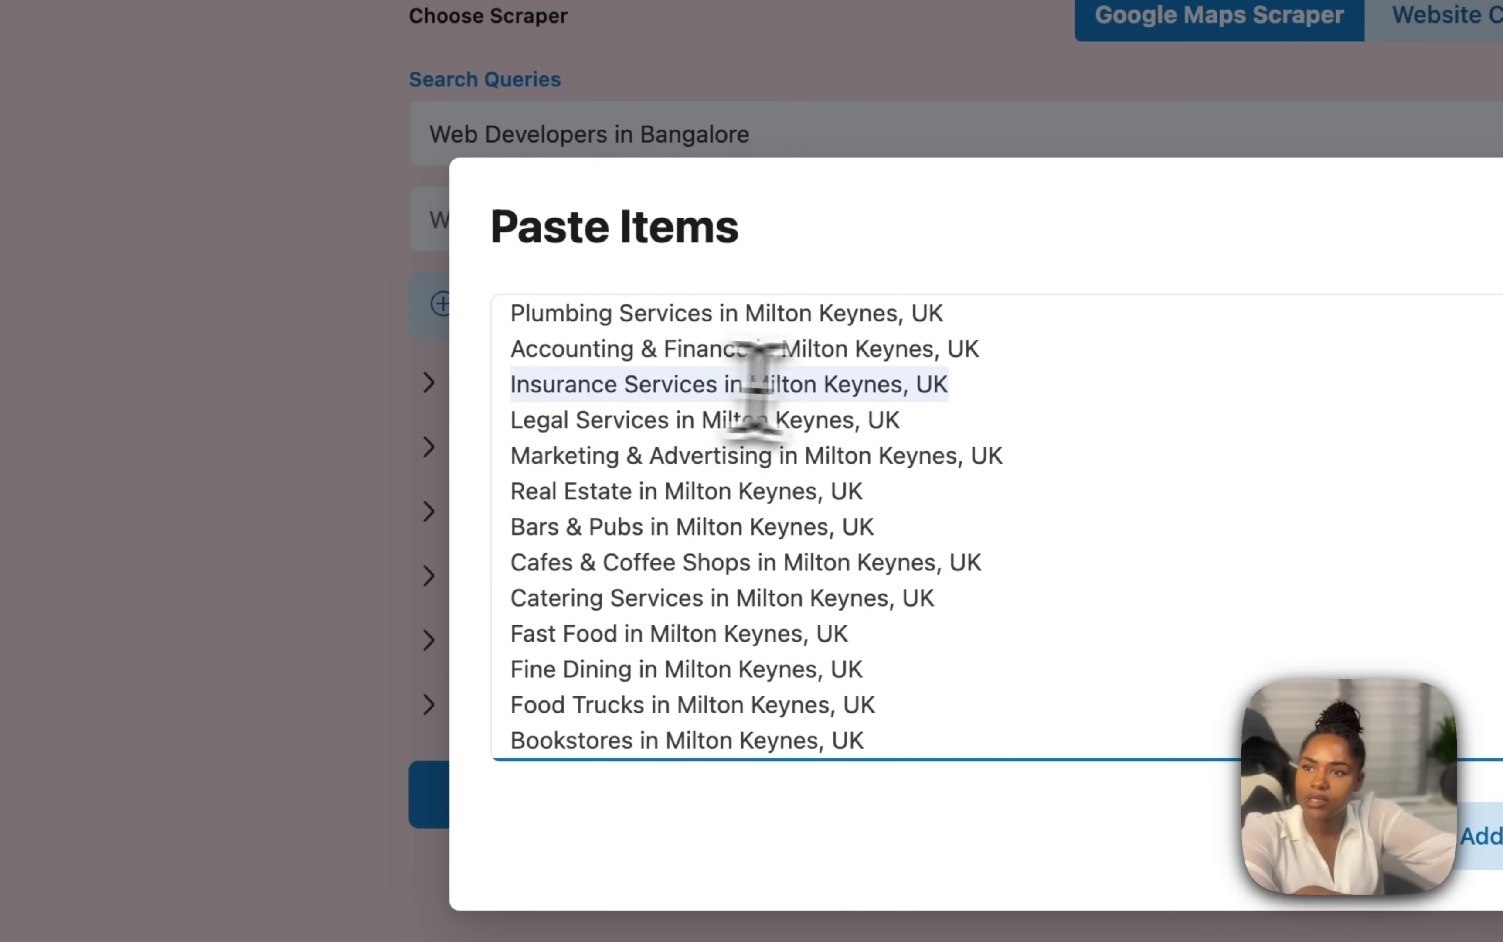
pyautogui.click(934, 386)
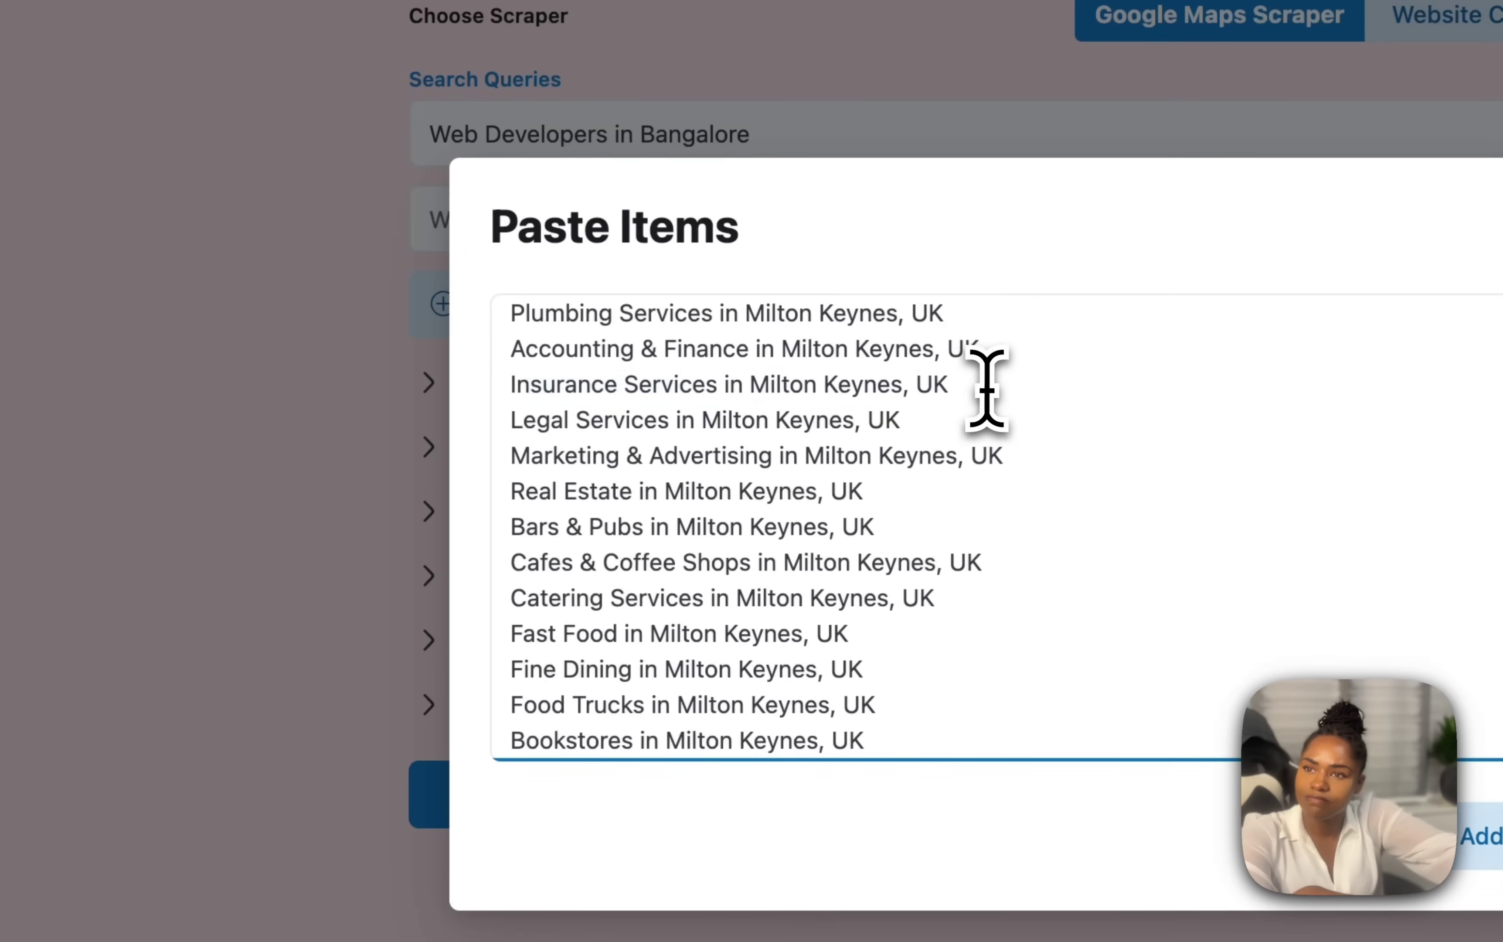
pyautogui.moveTo(987, 389); pyautogui.dragTo(525, 395)
pyautogui.press('BackSpace')
pyautogui.press('BackSpace')
pyautogui.press('BackSpace')
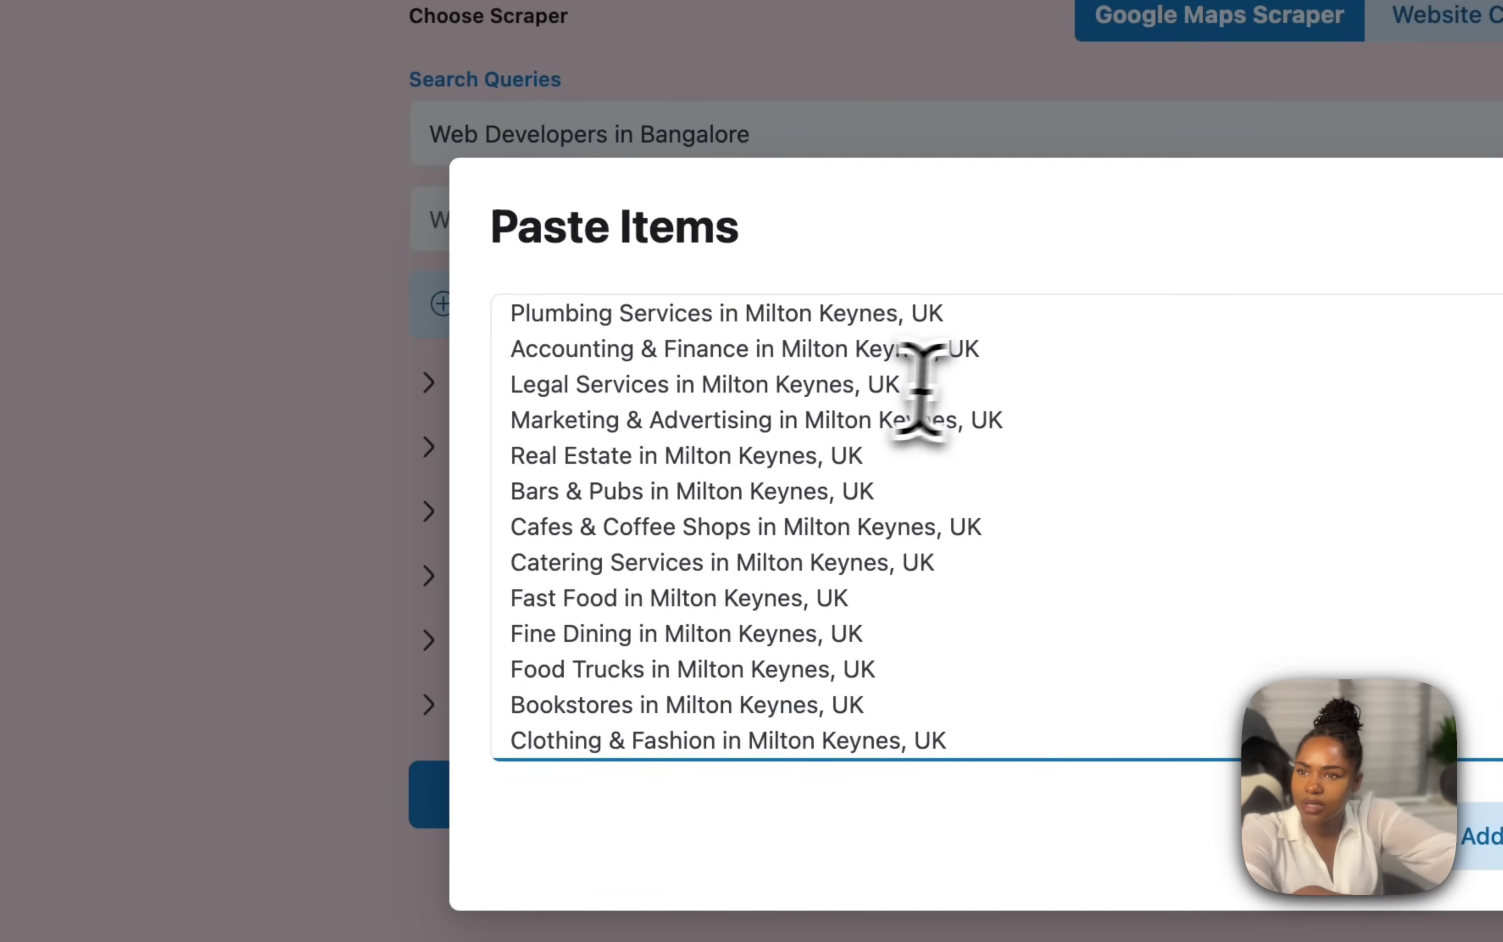
pyautogui.moveTo(930, 389); pyautogui.dragTo(503, 382)
pyautogui.press('BackSpace')
pyautogui.press('BackSpace')
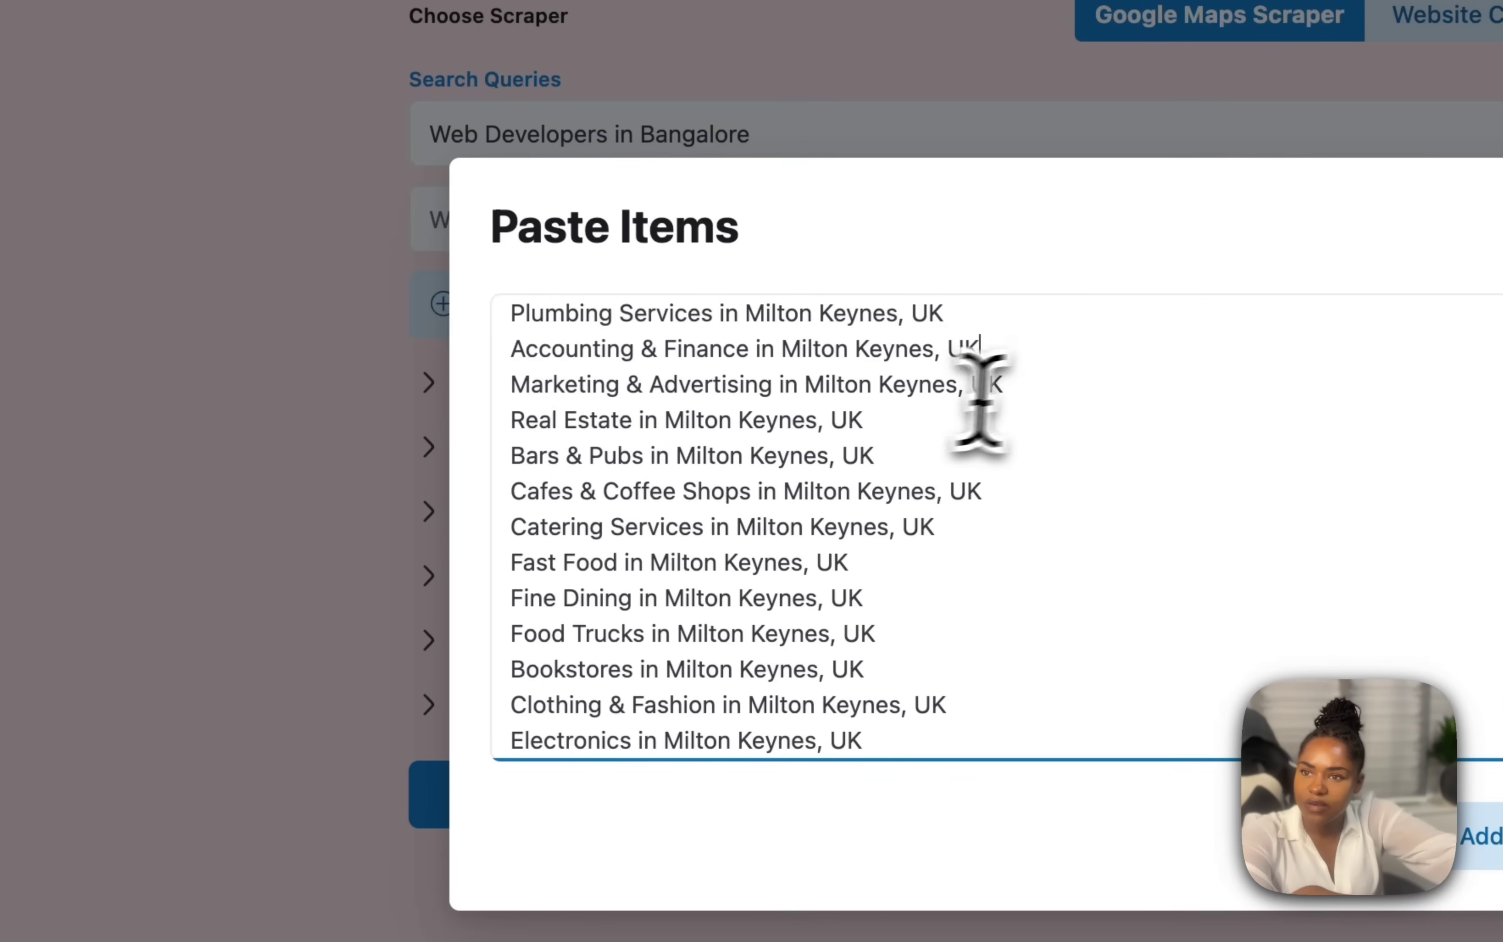
pyautogui.moveTo(1000, 389); pyautogui.dragTo(448, 423)
pyautogui.press('BackSpace')
pyautogui.press('BackSpace')
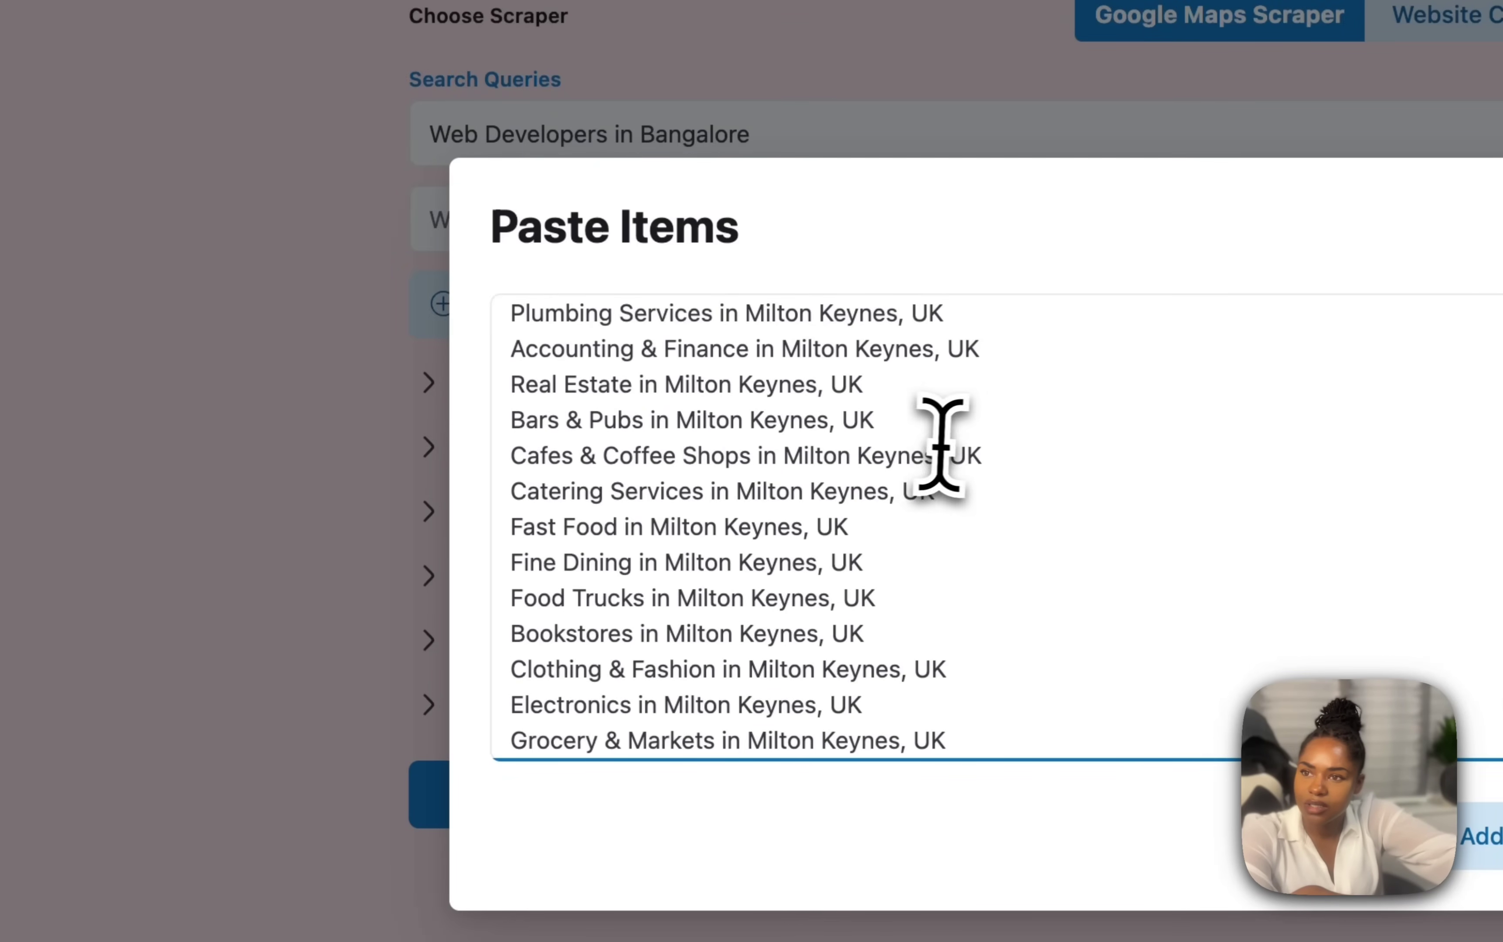
# Check the remaining queries at the end of the list, down to IT Services.
pyautogui.scroll(-5, 537, 429)
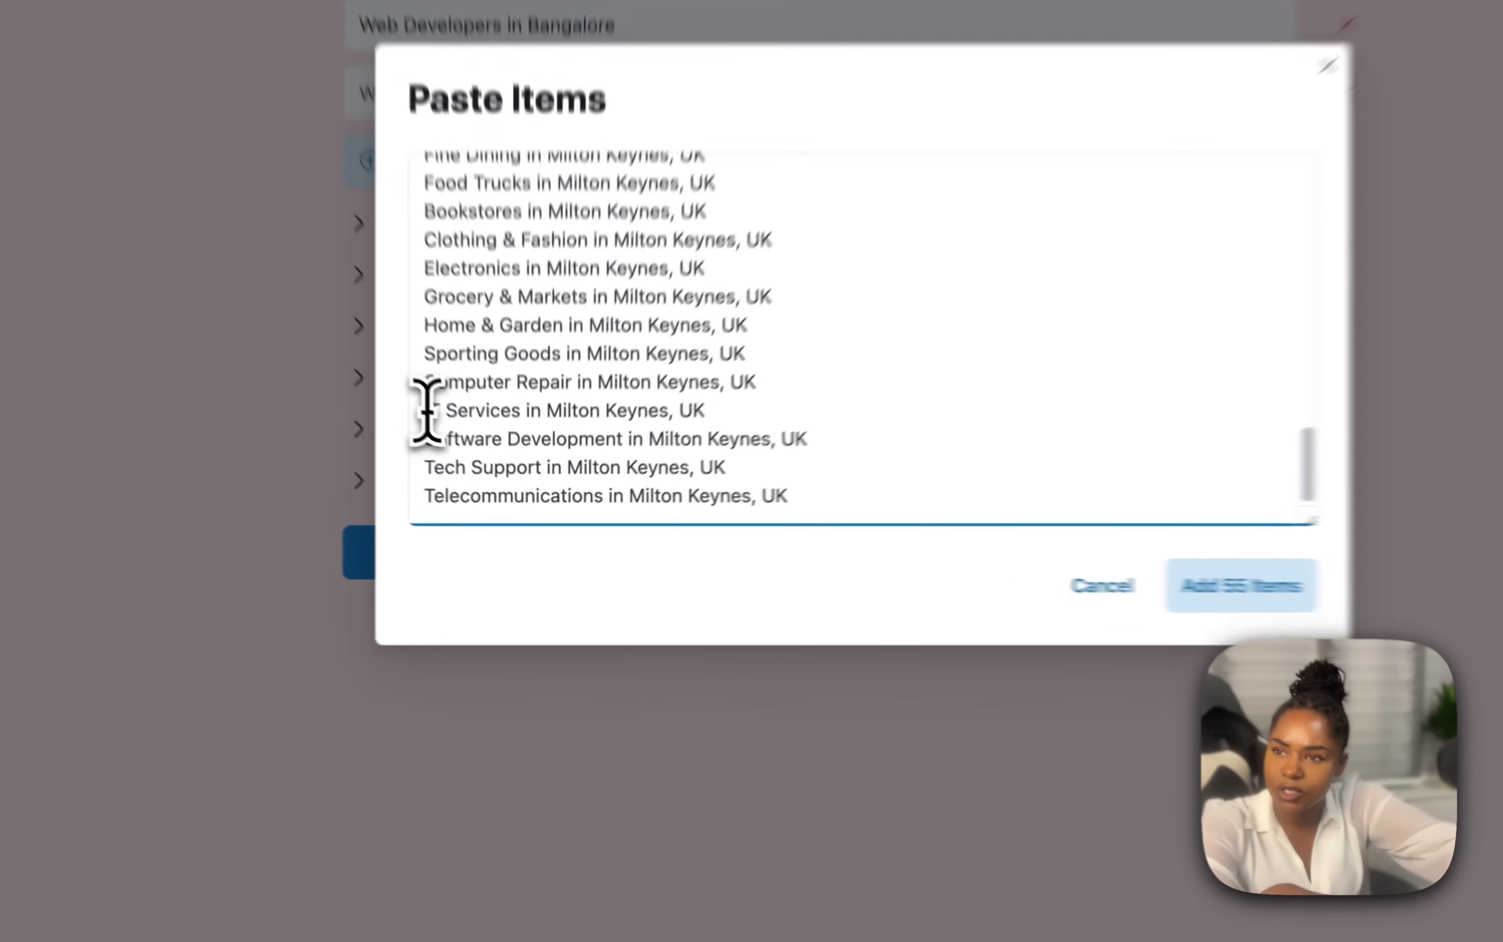
pyautogui.moveTo(473, 462); pyautogui.dragTo(539, 461)
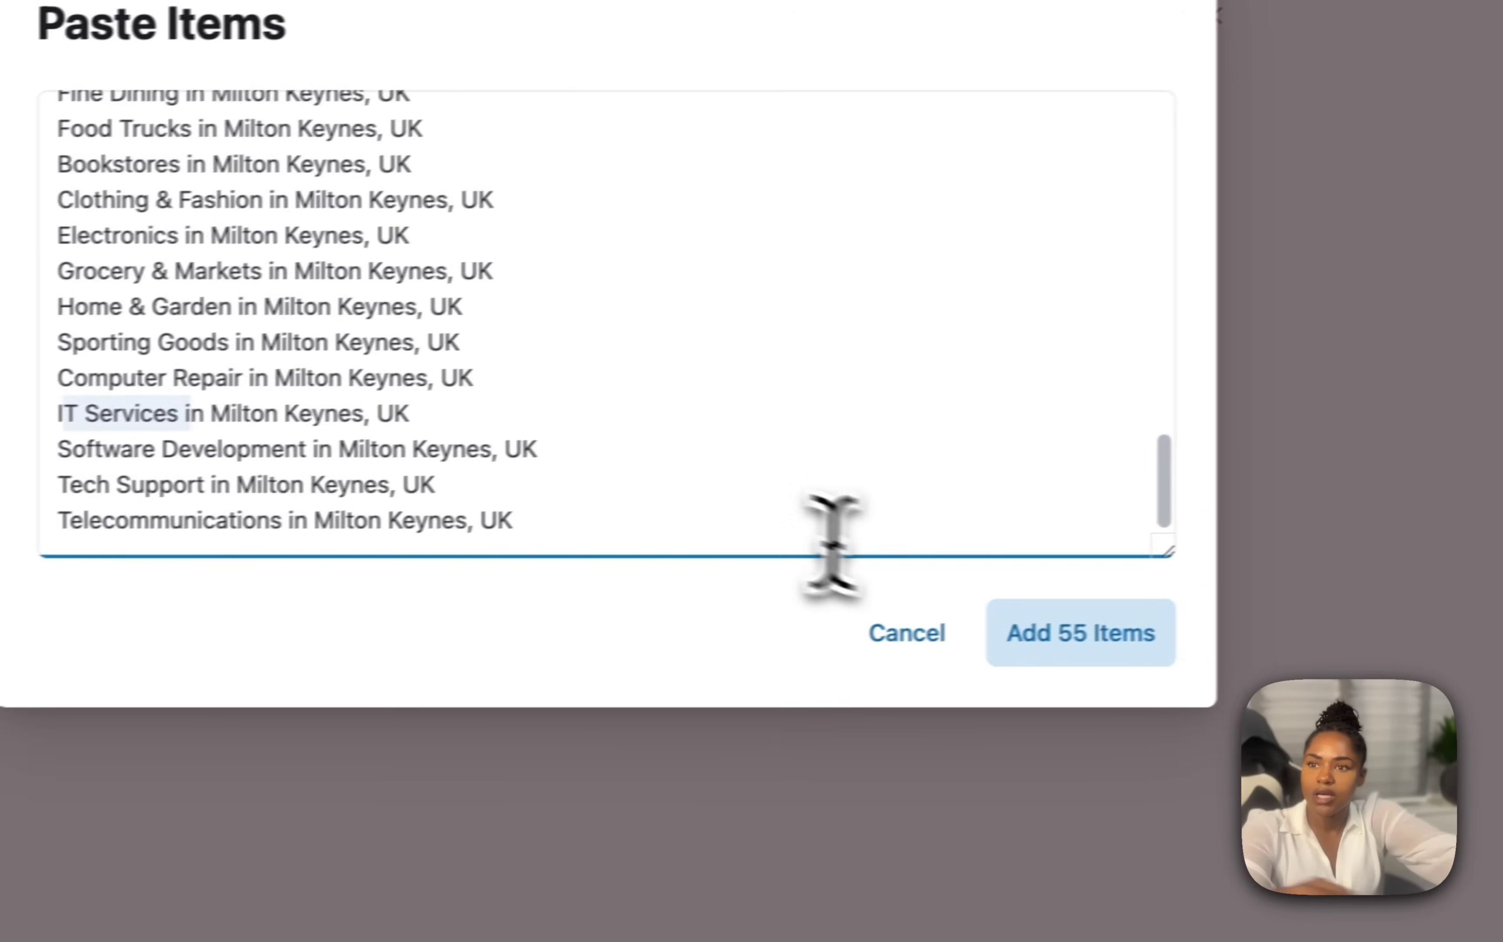
pyautogui.click(1077, 480)
pyautogui.press('super+a')
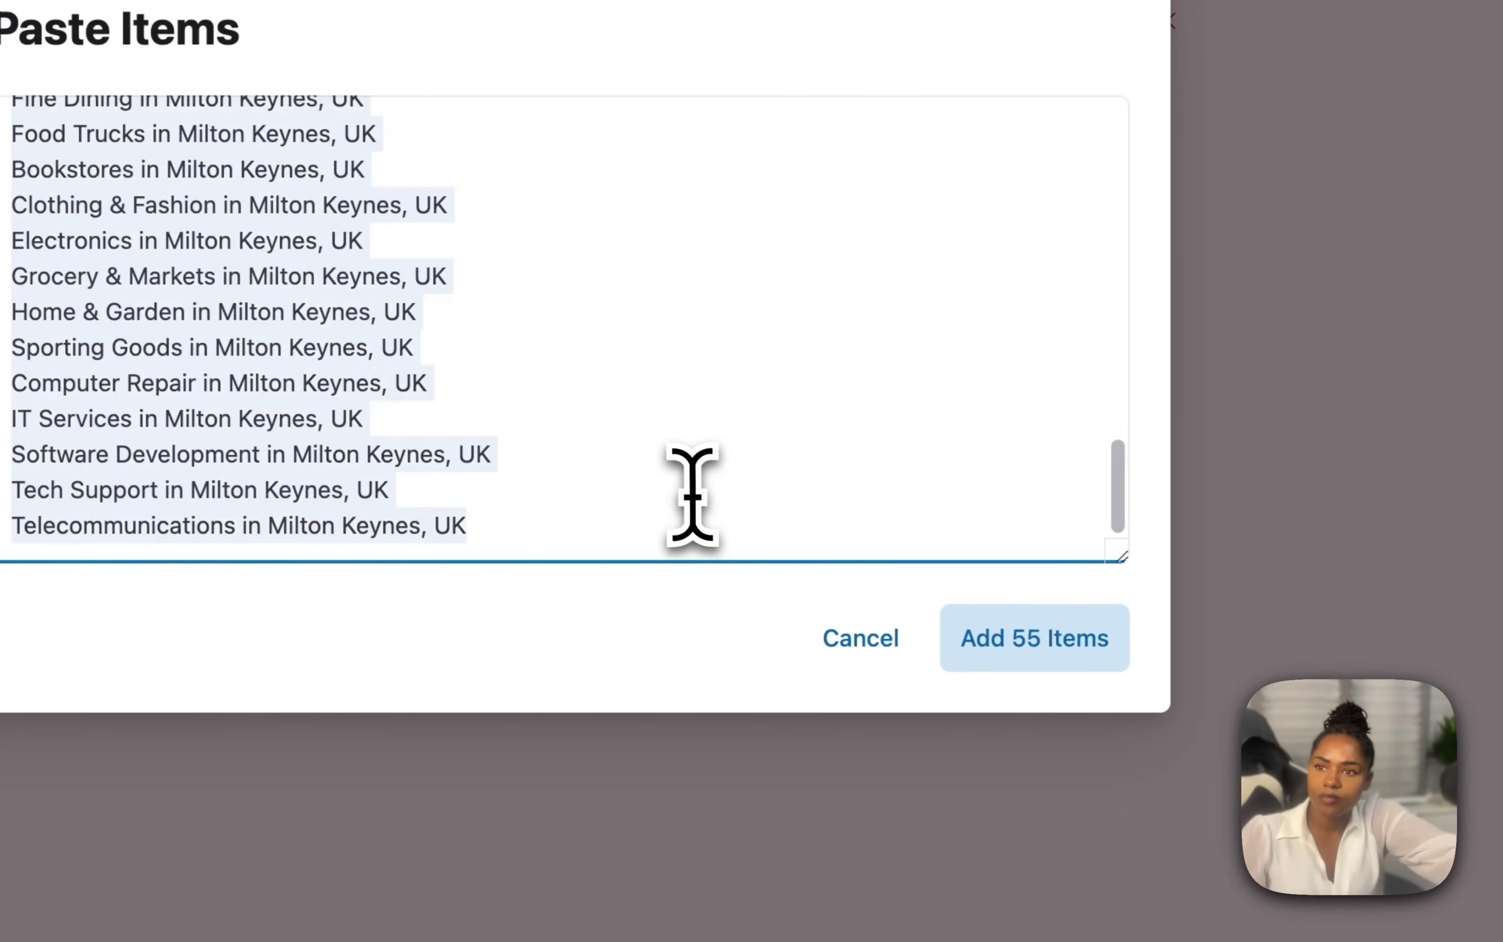
pyautogui.click(702, 493)
# Add the 55 pasted Milton Keynes queries to the Search Queries list.
pyautogui.click(1035, 649)
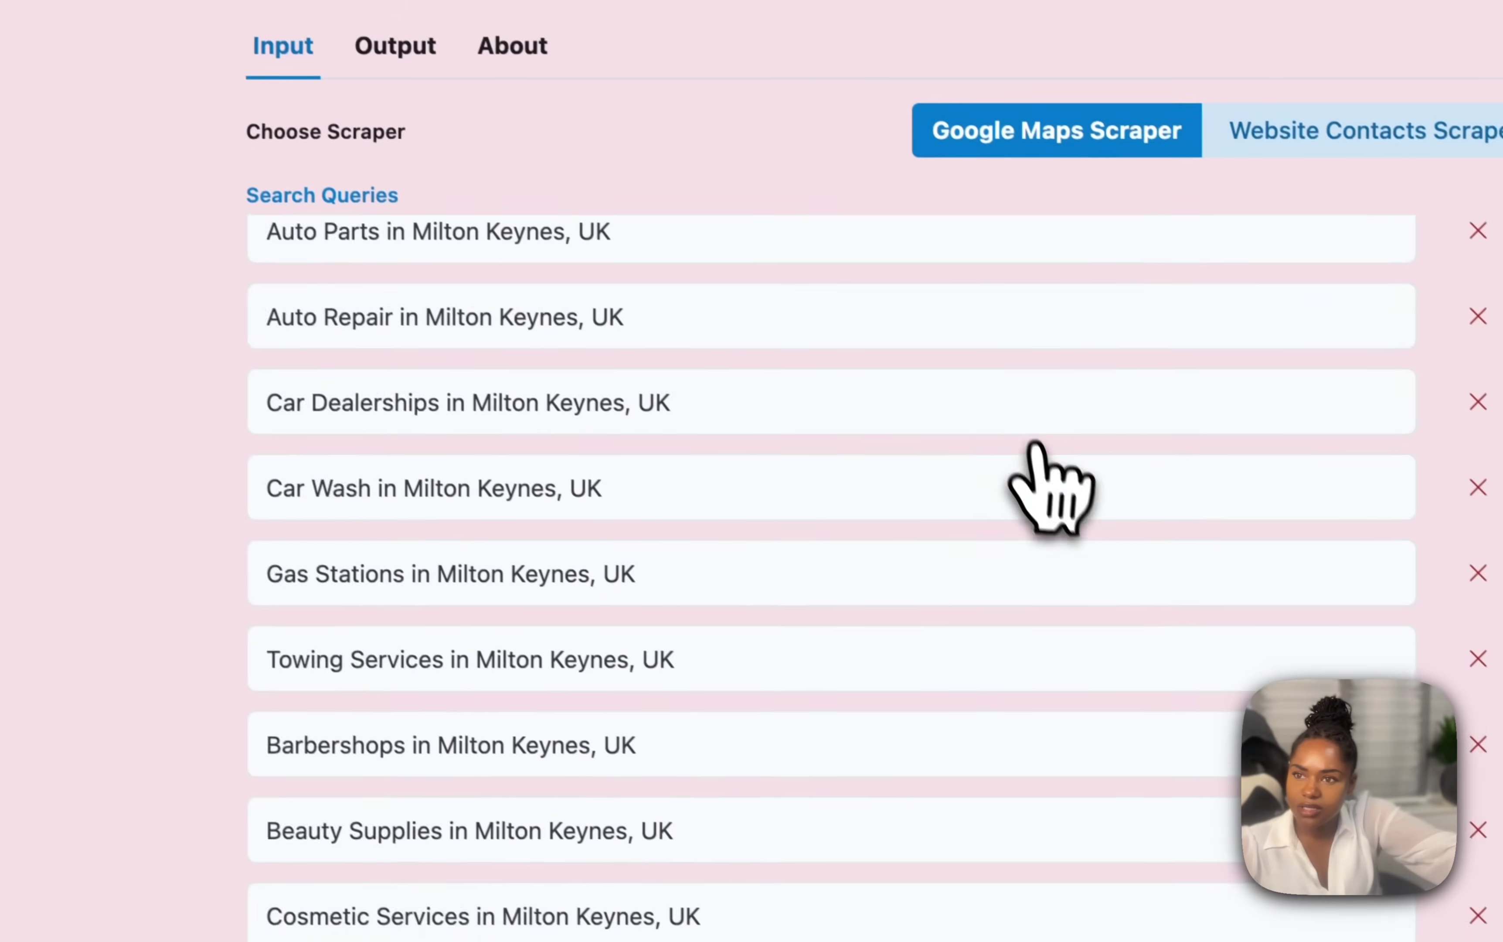
pyautogui.scroll(-10, 1047, 486)
pyautogui.scroll(-15, 1047, 486)
pyautogui.scroll(-2, 748, 362)
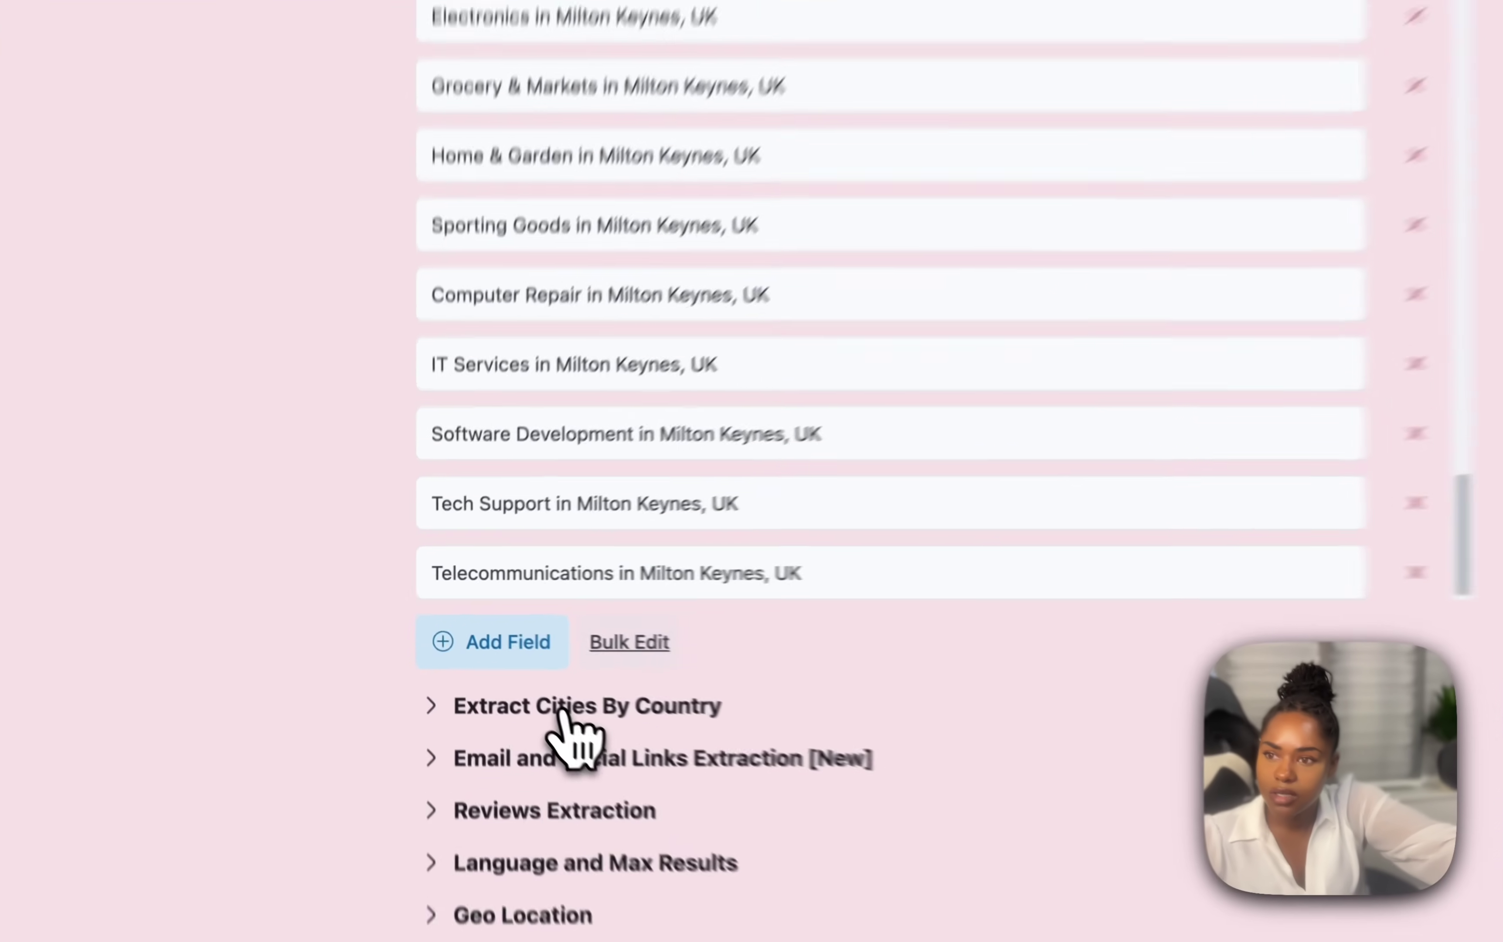
# Look over the Extract Cities By Country and Email and Social Links Extraction options.
pyautogui.click(506, 665)
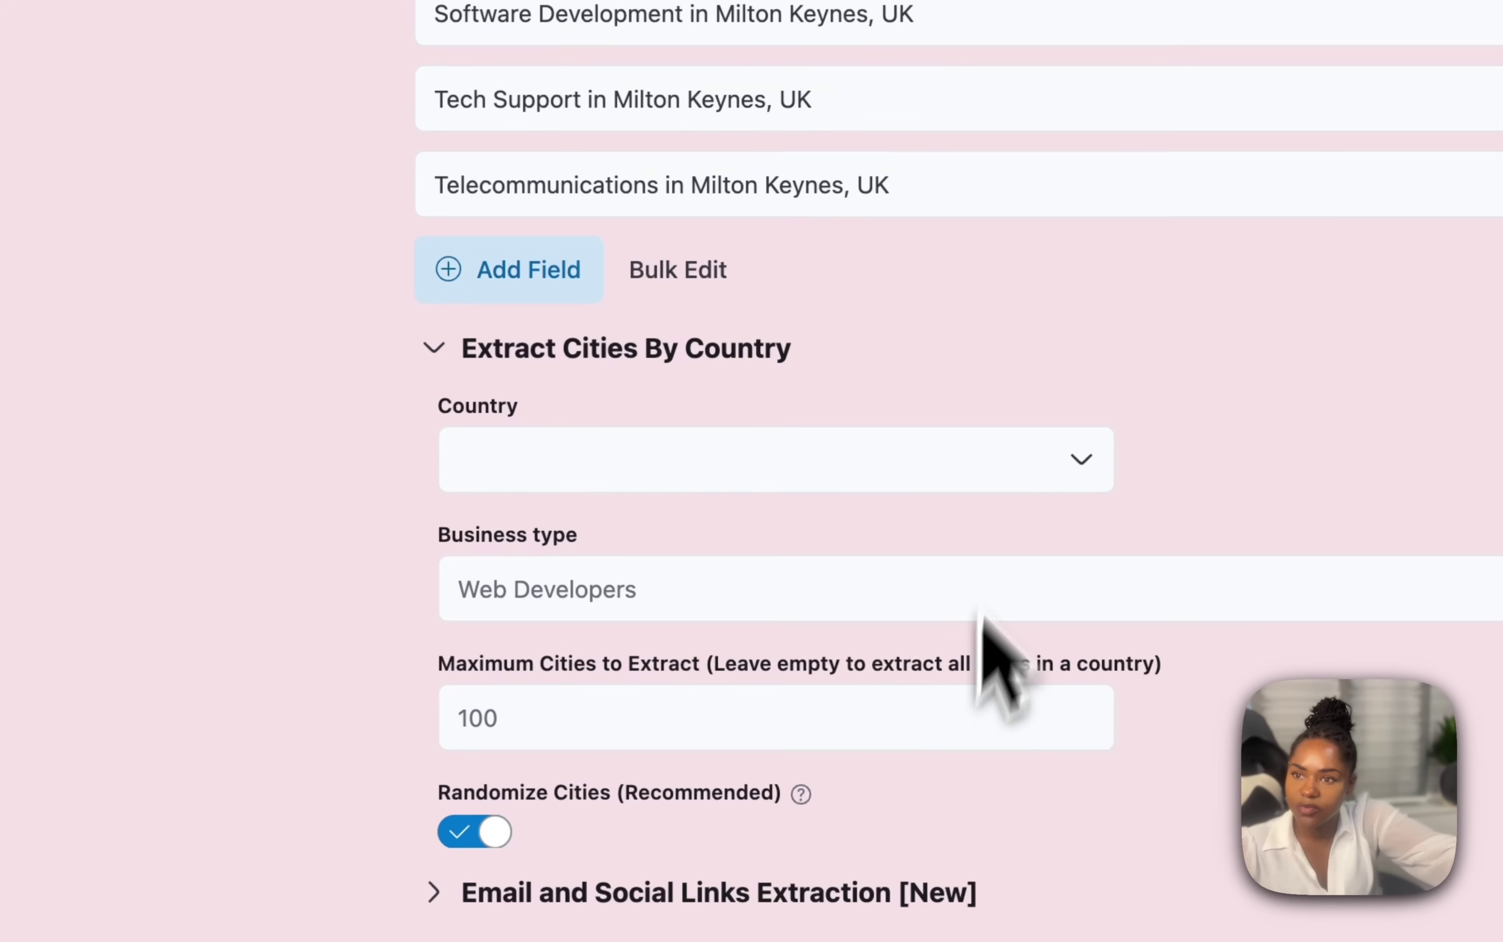
pyautogui.tripleClick(937, 187)
pyautogui.moveTo(891, 185); pyautogui.dragTo(661, 185)
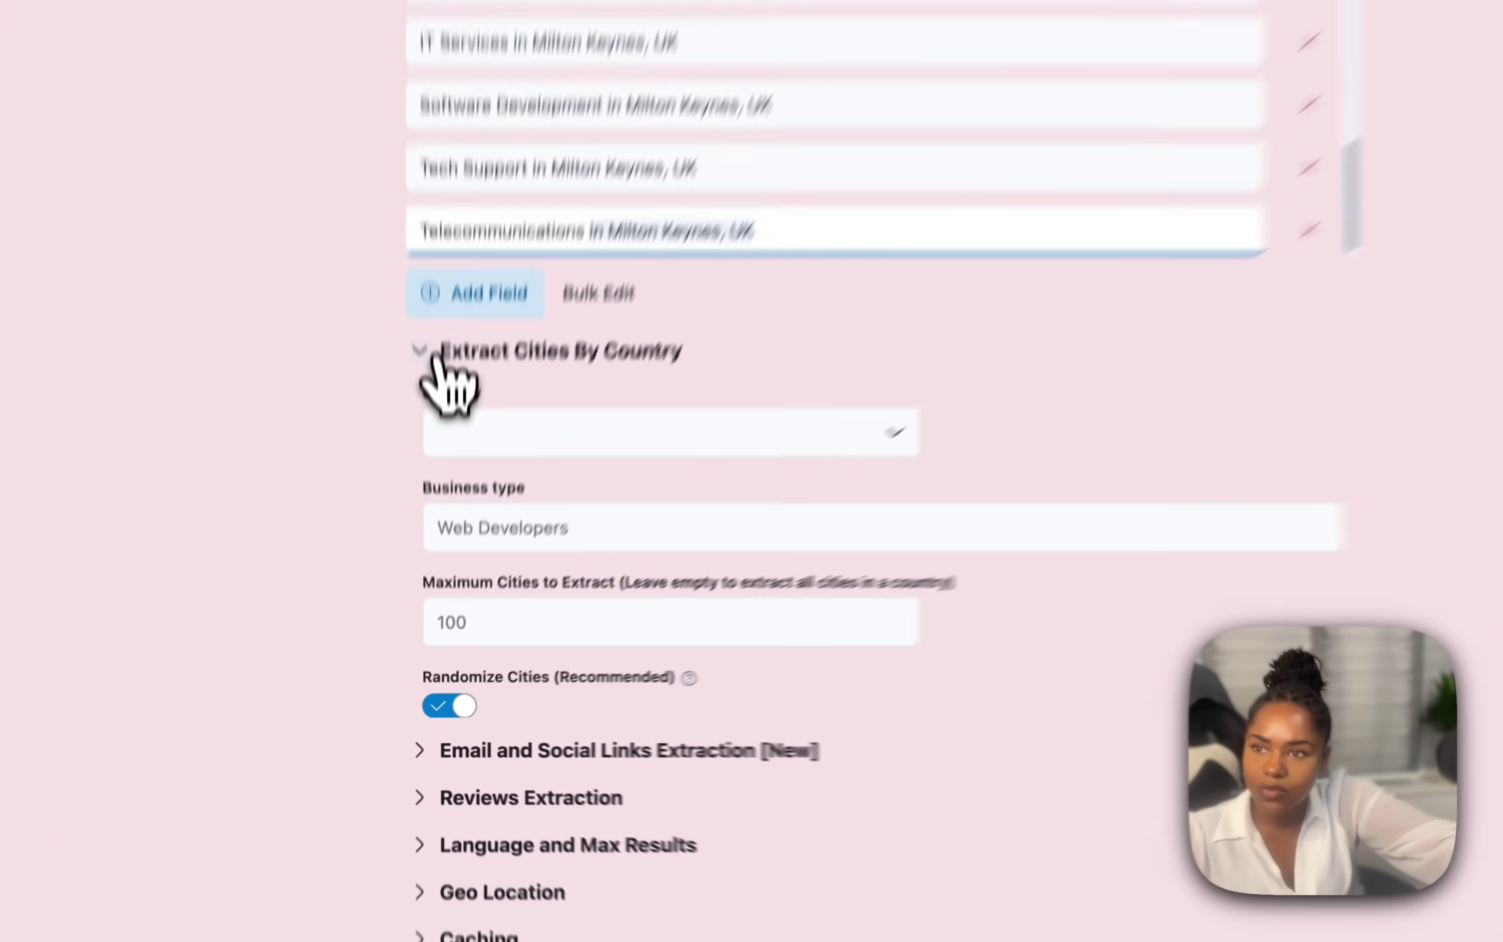
pyautogui.click(437, 475)
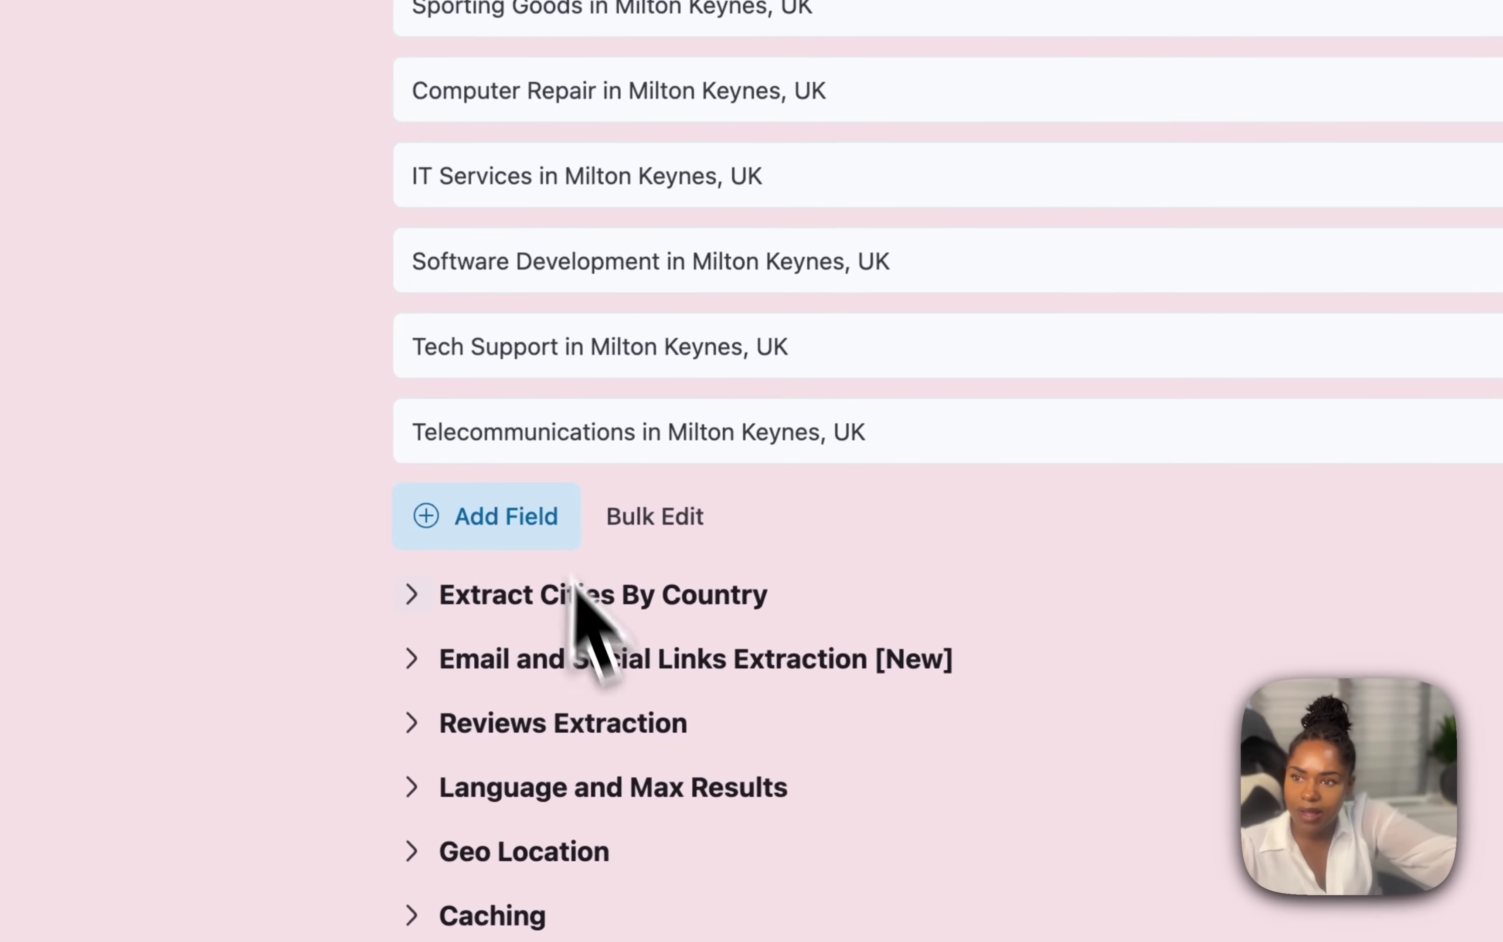
pyautogui.click(595, 660)
pyautogui.scroll(-3, 1081, 722)
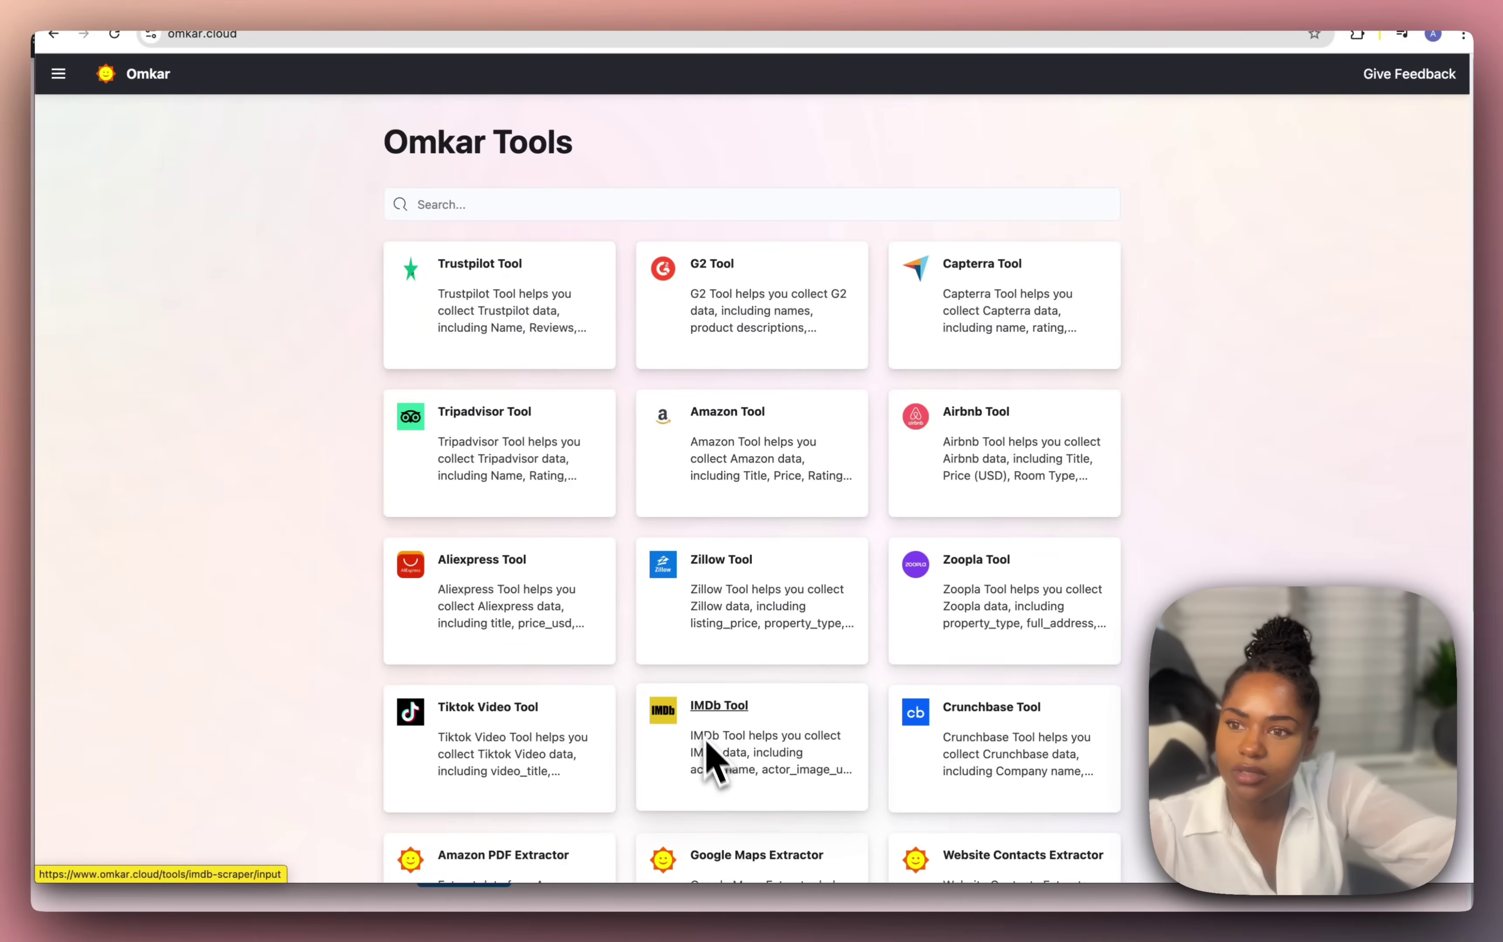
pyautogui.scroll(-6, 716, 766)
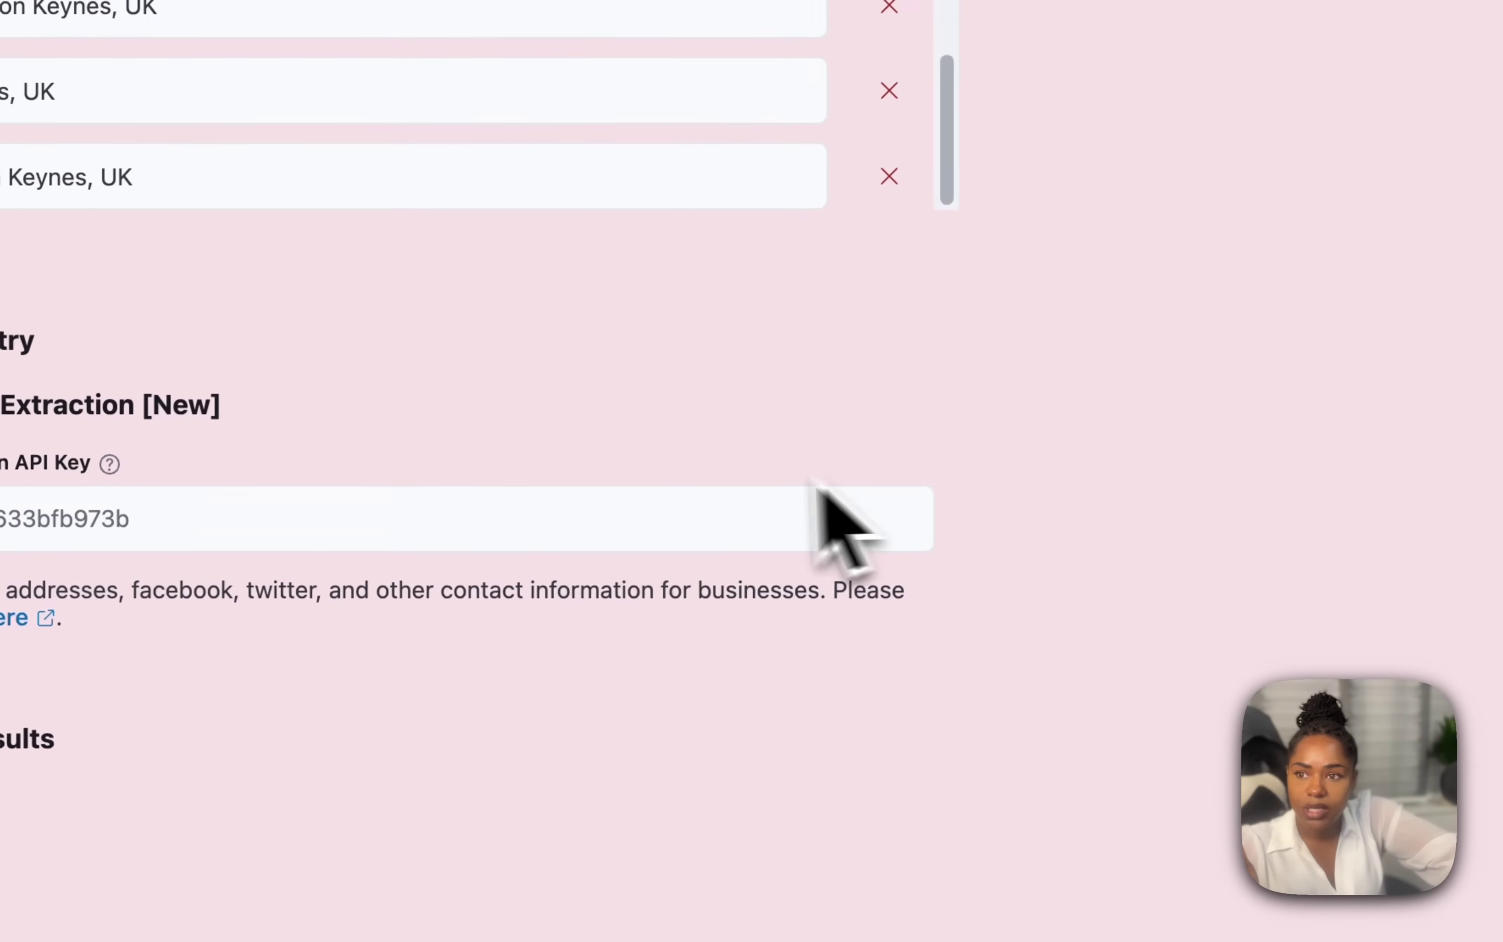
# Turn on Reviews Extraction in its expanded options section.
pyautogui.click(556, 592)
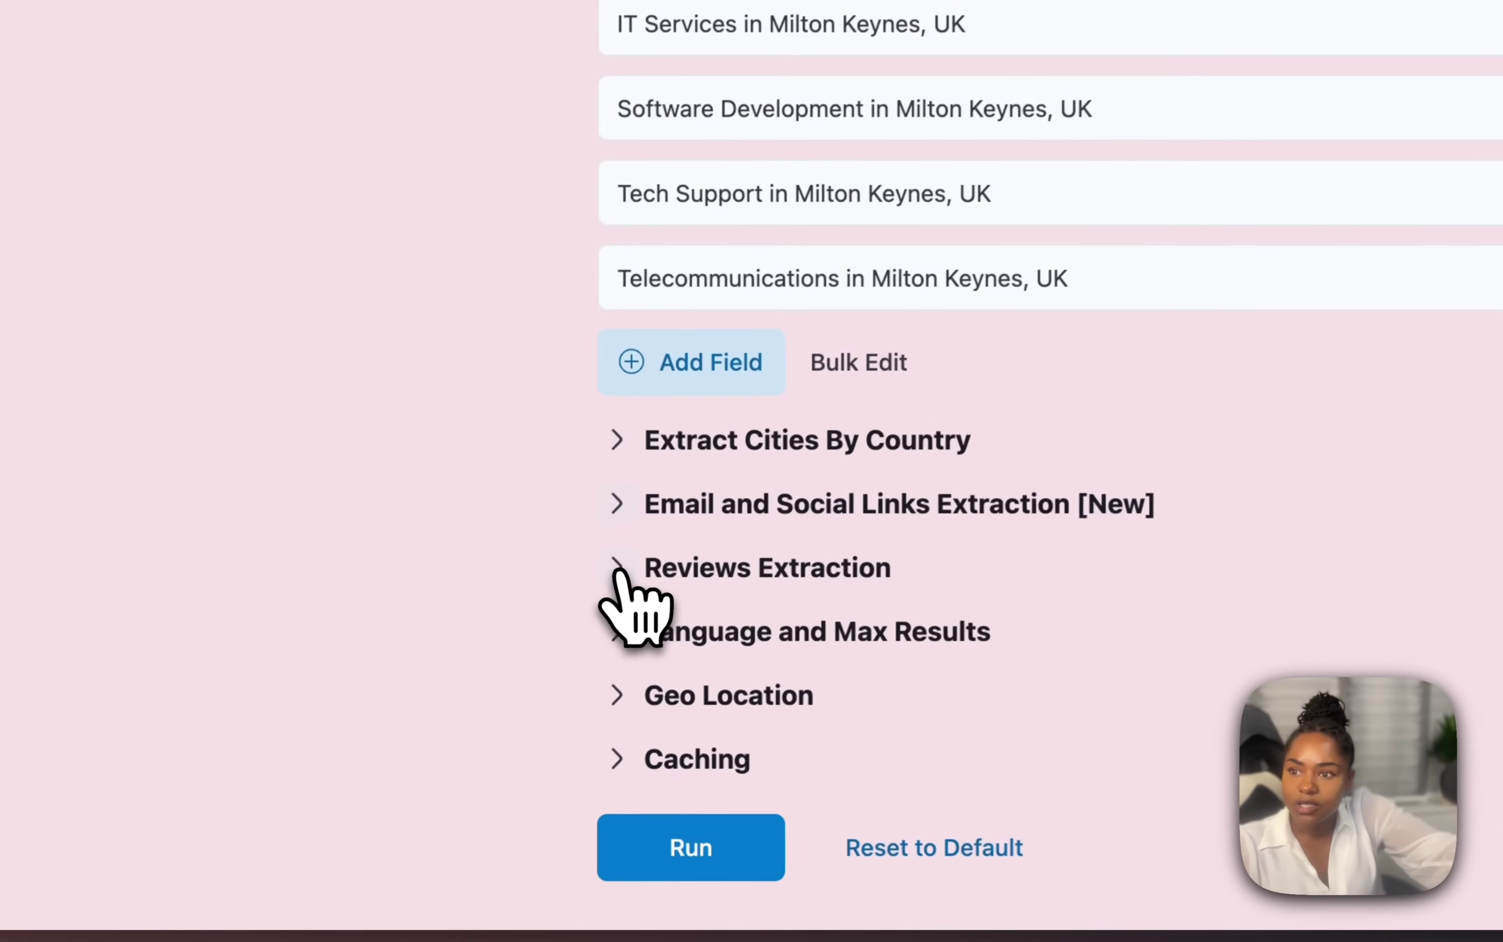
pyautogui.click(428, 730)
pyautogui.scroll(-1, 735, 660)
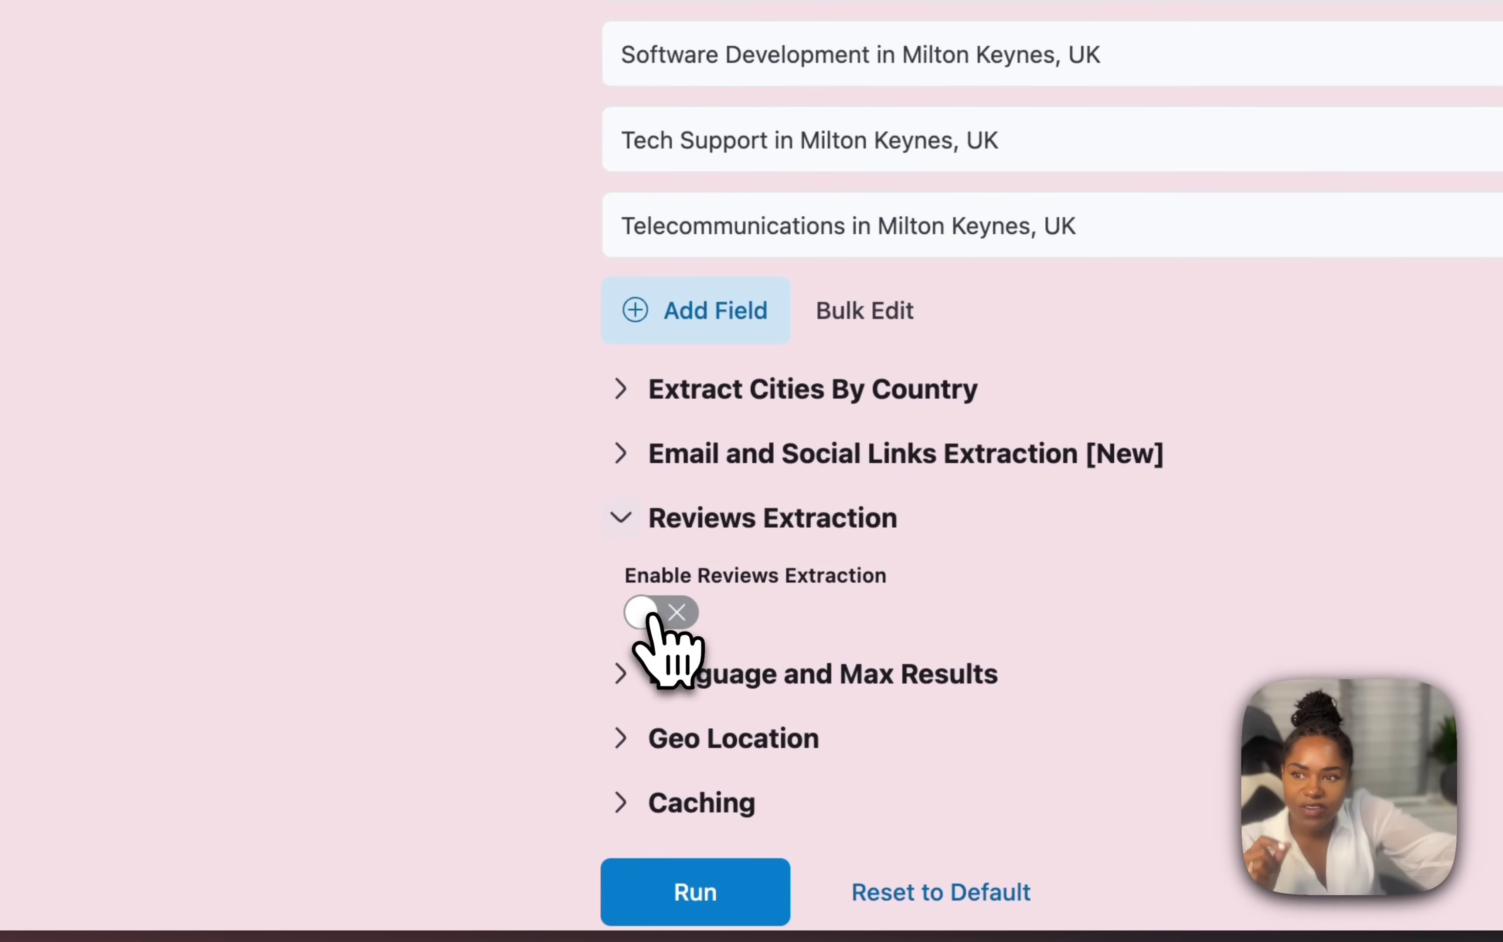
pyautogui.click(685, 614)
pyautogui.scroll(-3, 809, 623)
pyautogui.scroll(-3, 872, 595)
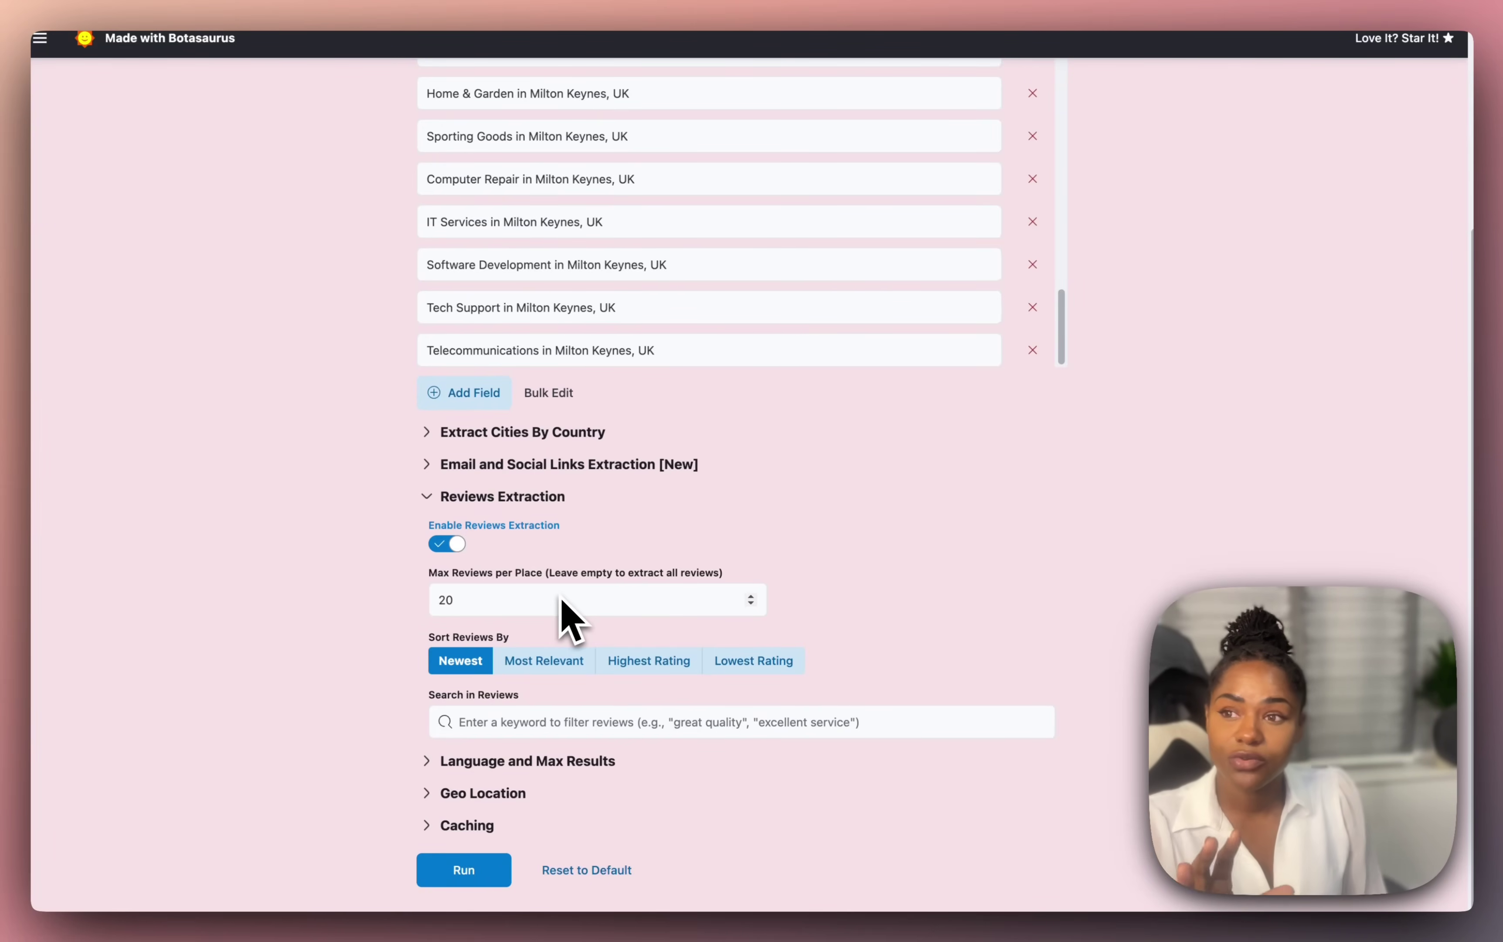
# Delete the 20 in Max Reviews per Place, leaving the field empty.
pyautogui.click(487, 603)
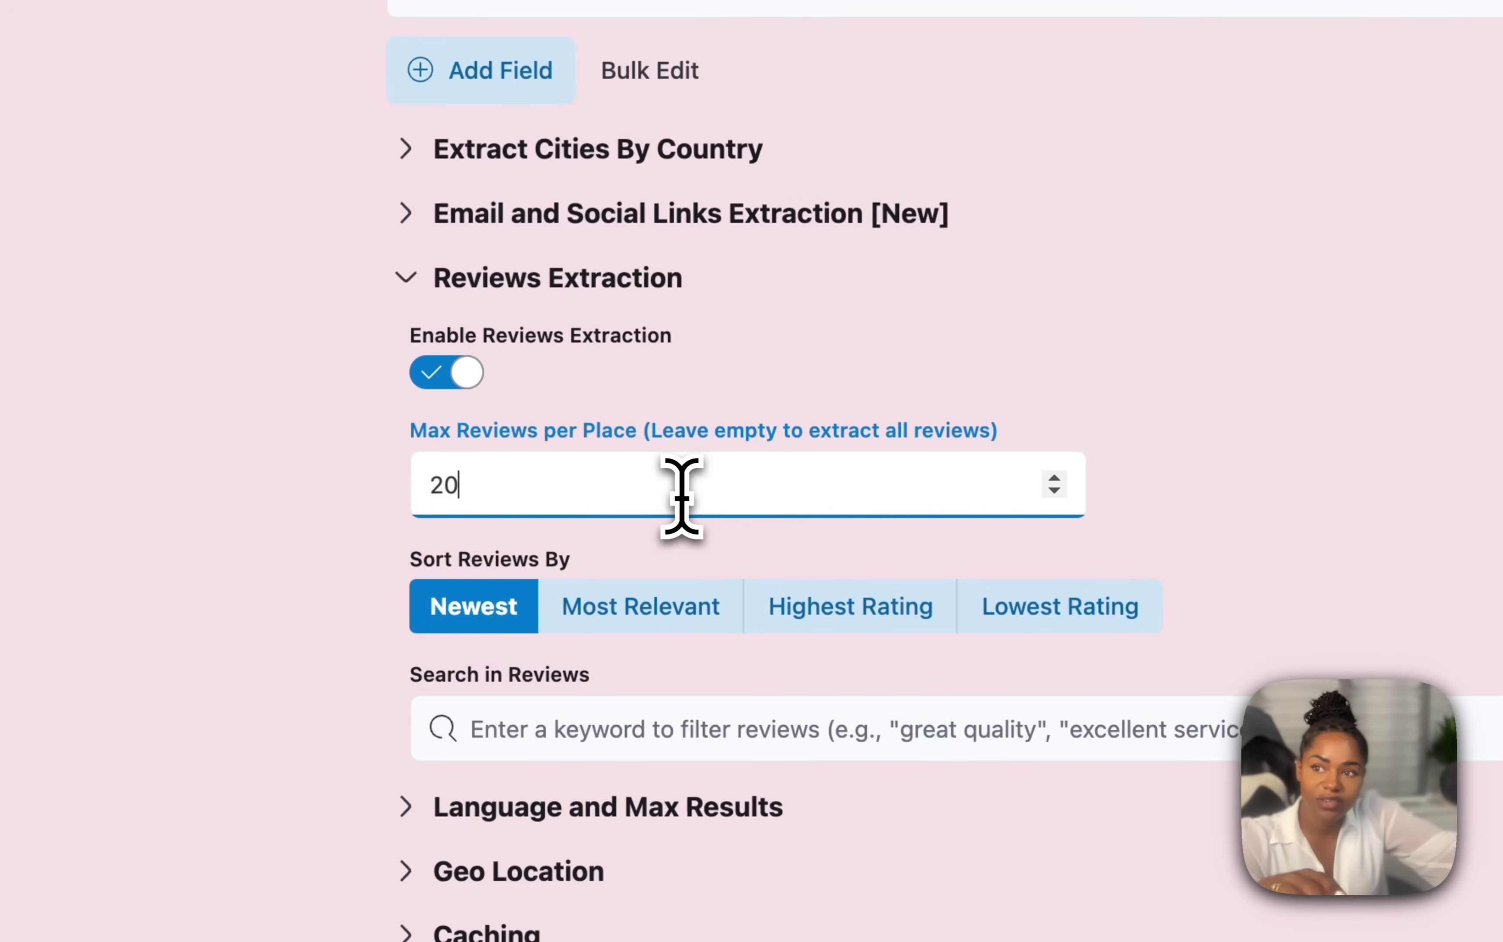
pyautogui.press('BackSpace')
pyautogui.press('BackSpace')
pyautogui.click(1190, 493)
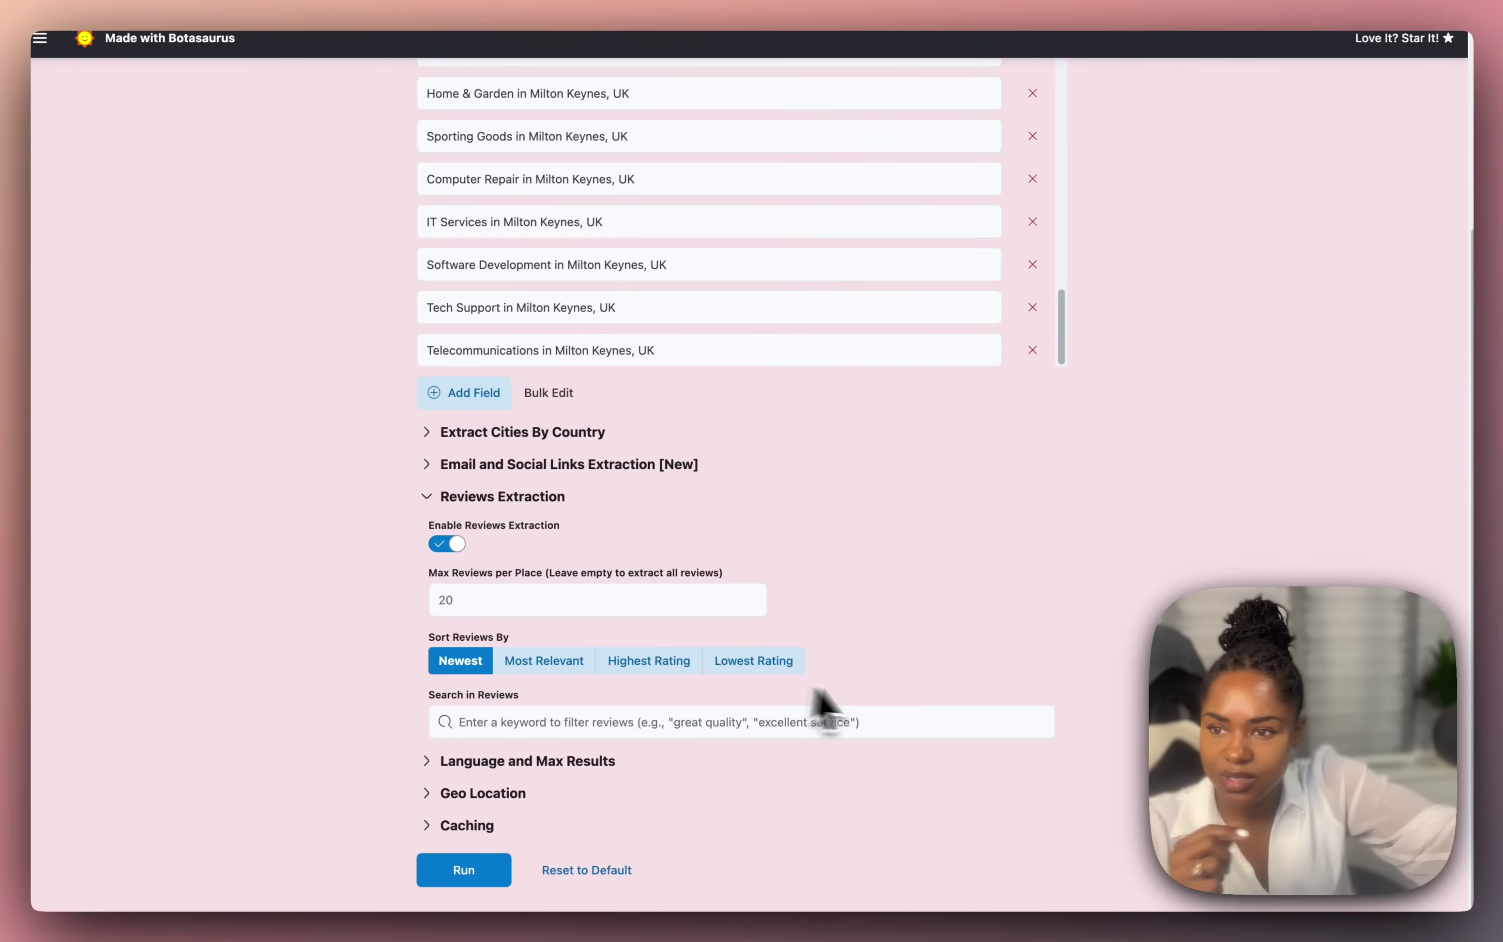
pyautogui.scroll(1, 498, 728)
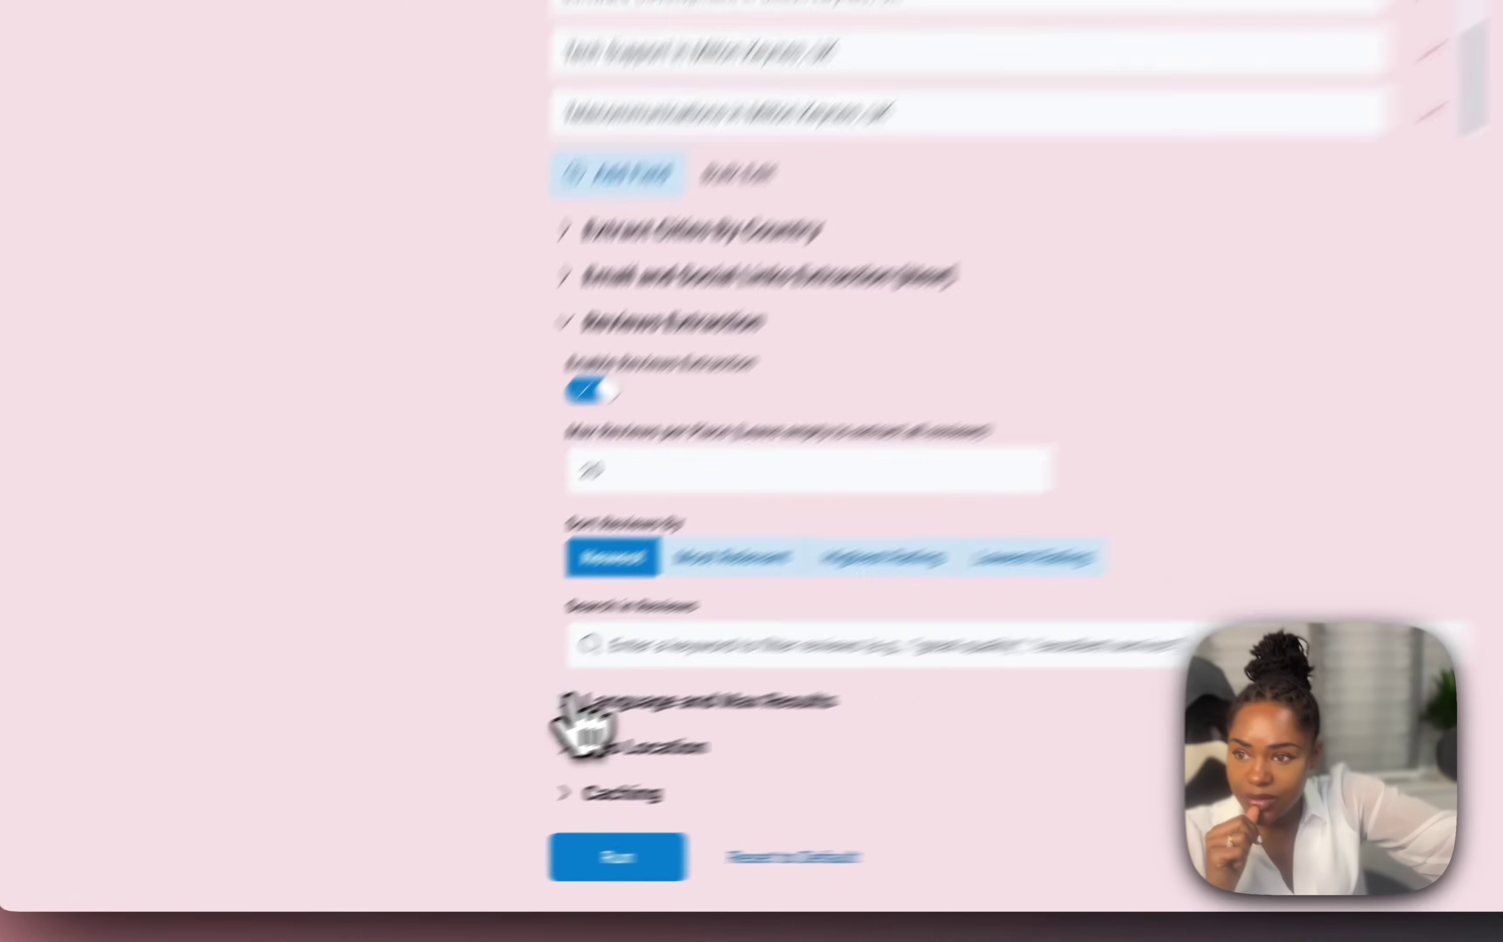
# Review the Language and Max Results, Geo Location and Caching options, then run the extraction.
pyautogui.click(425, 766)
pyautogui.scroll(-3, 523, 799)
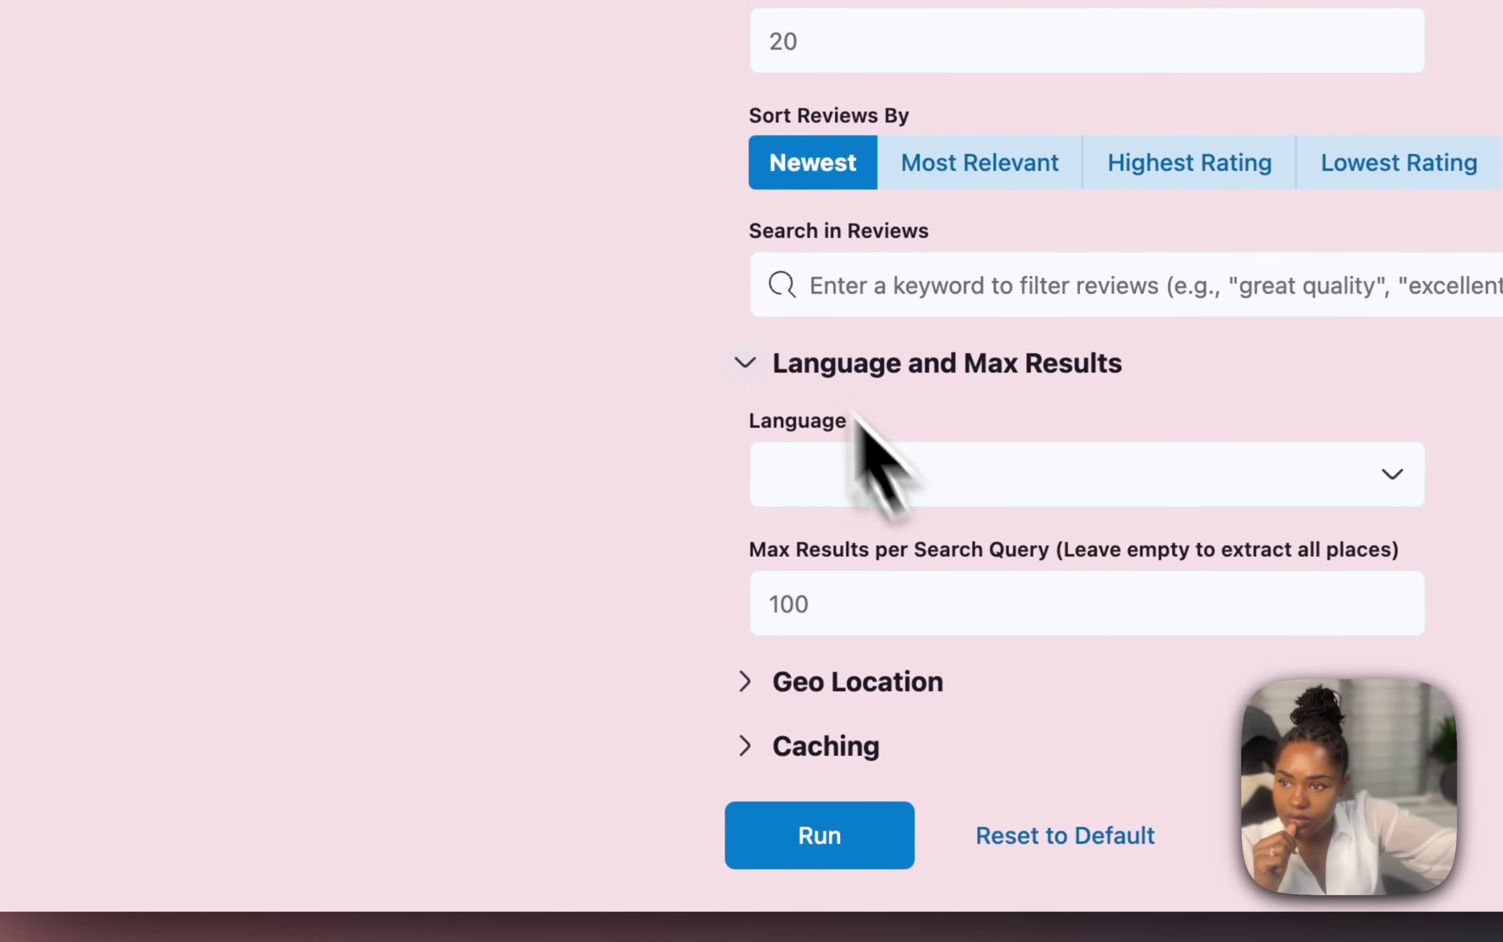
pyautogui.click(761, 373)
pyautogui.click(763, 674)
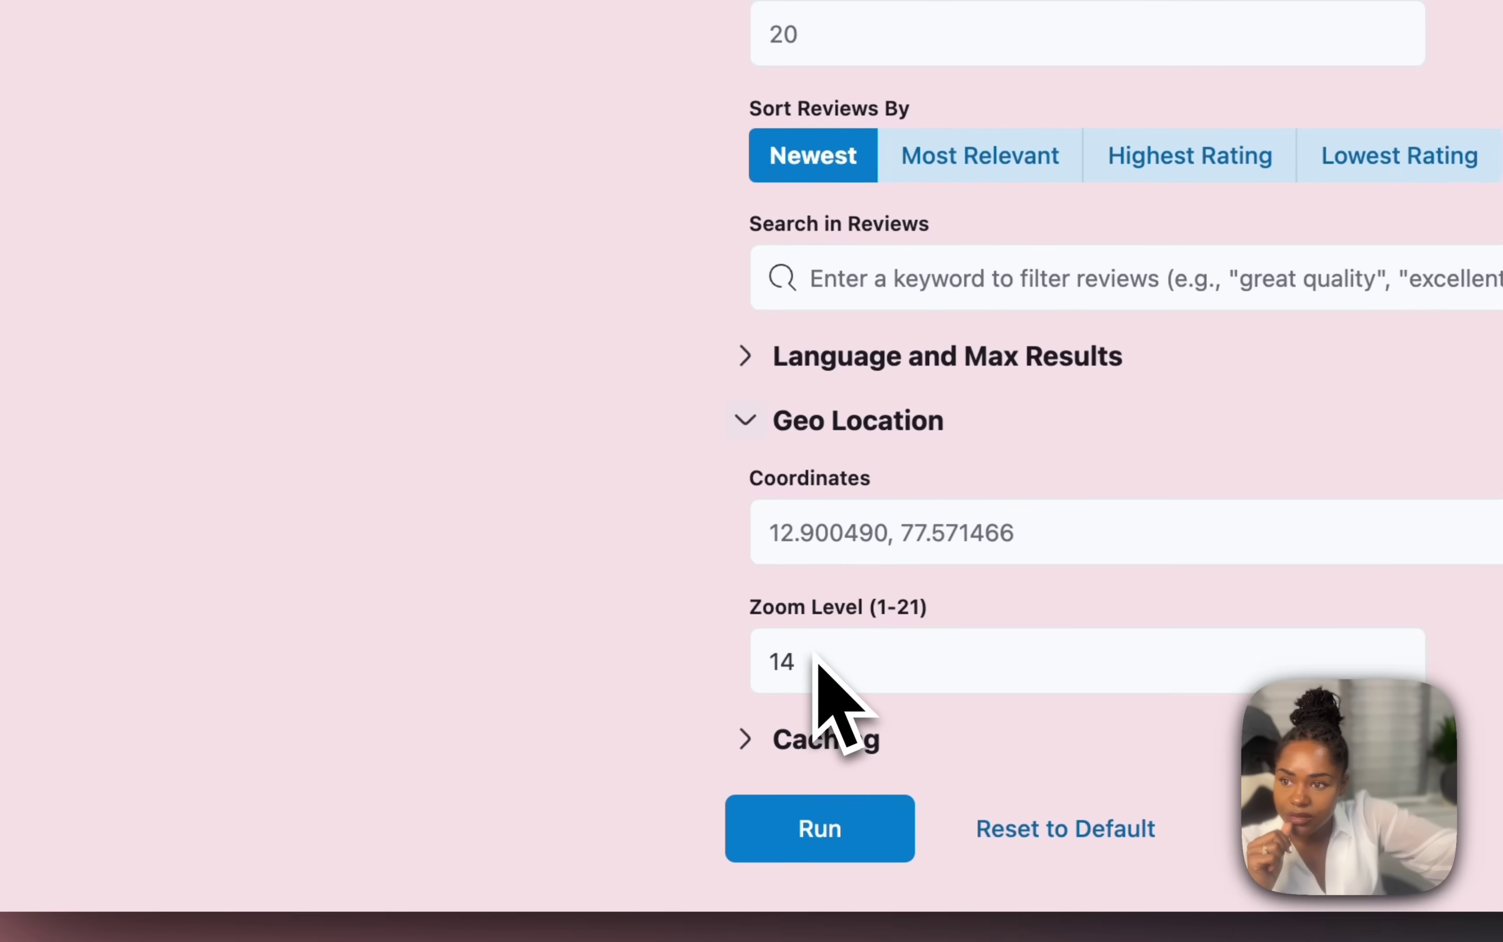
pyautogui.click(747, 421)
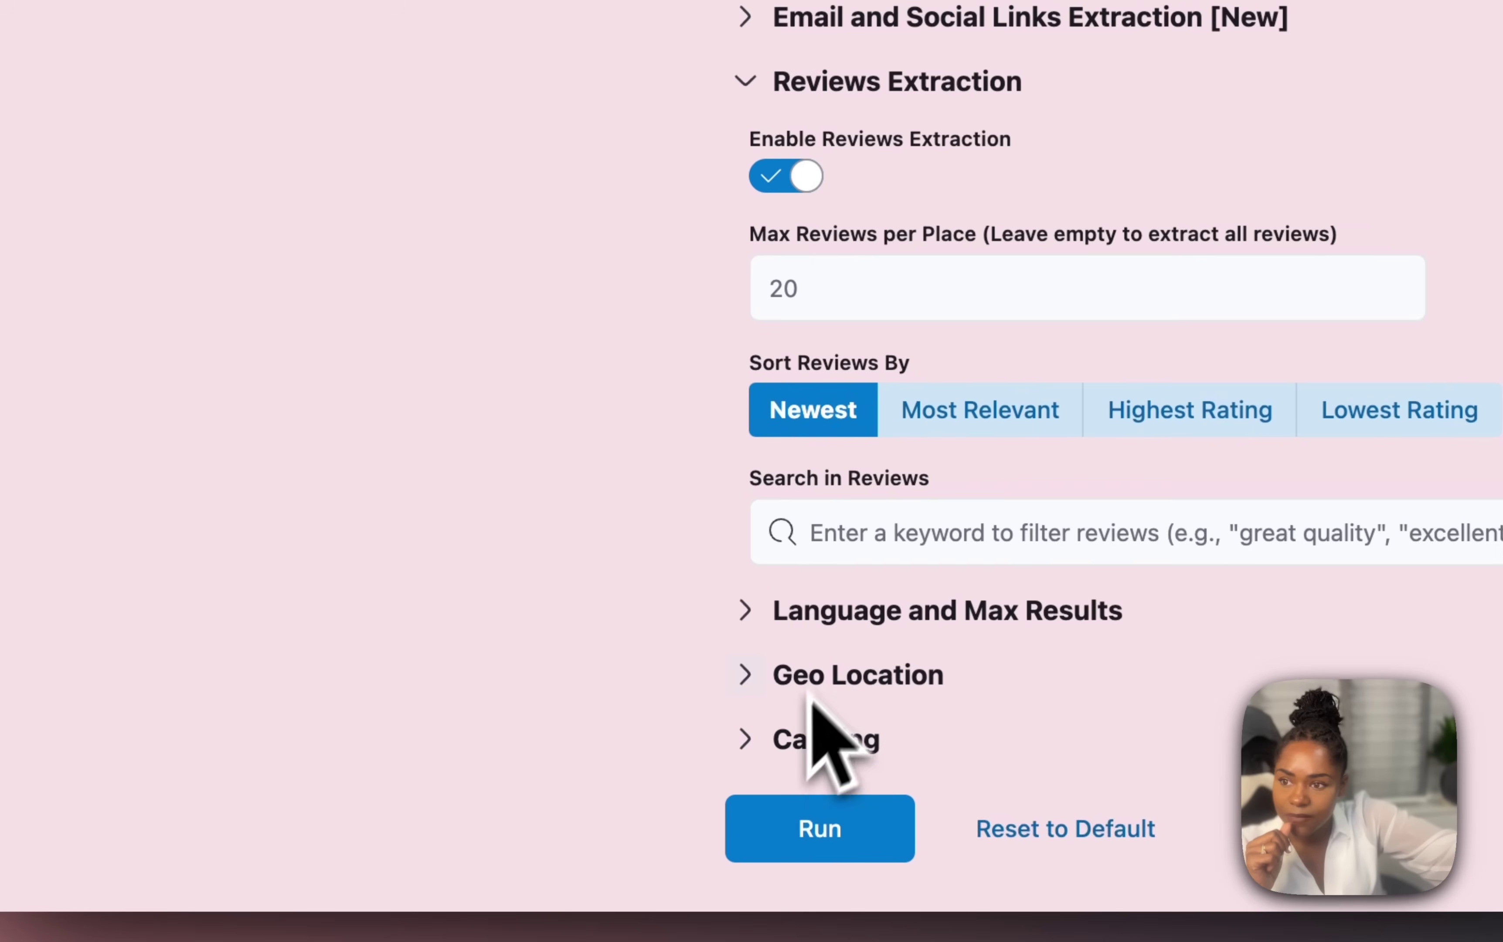
pyautogui.click(807, 716)
pyautogui.scroll(-2, 590, 681)
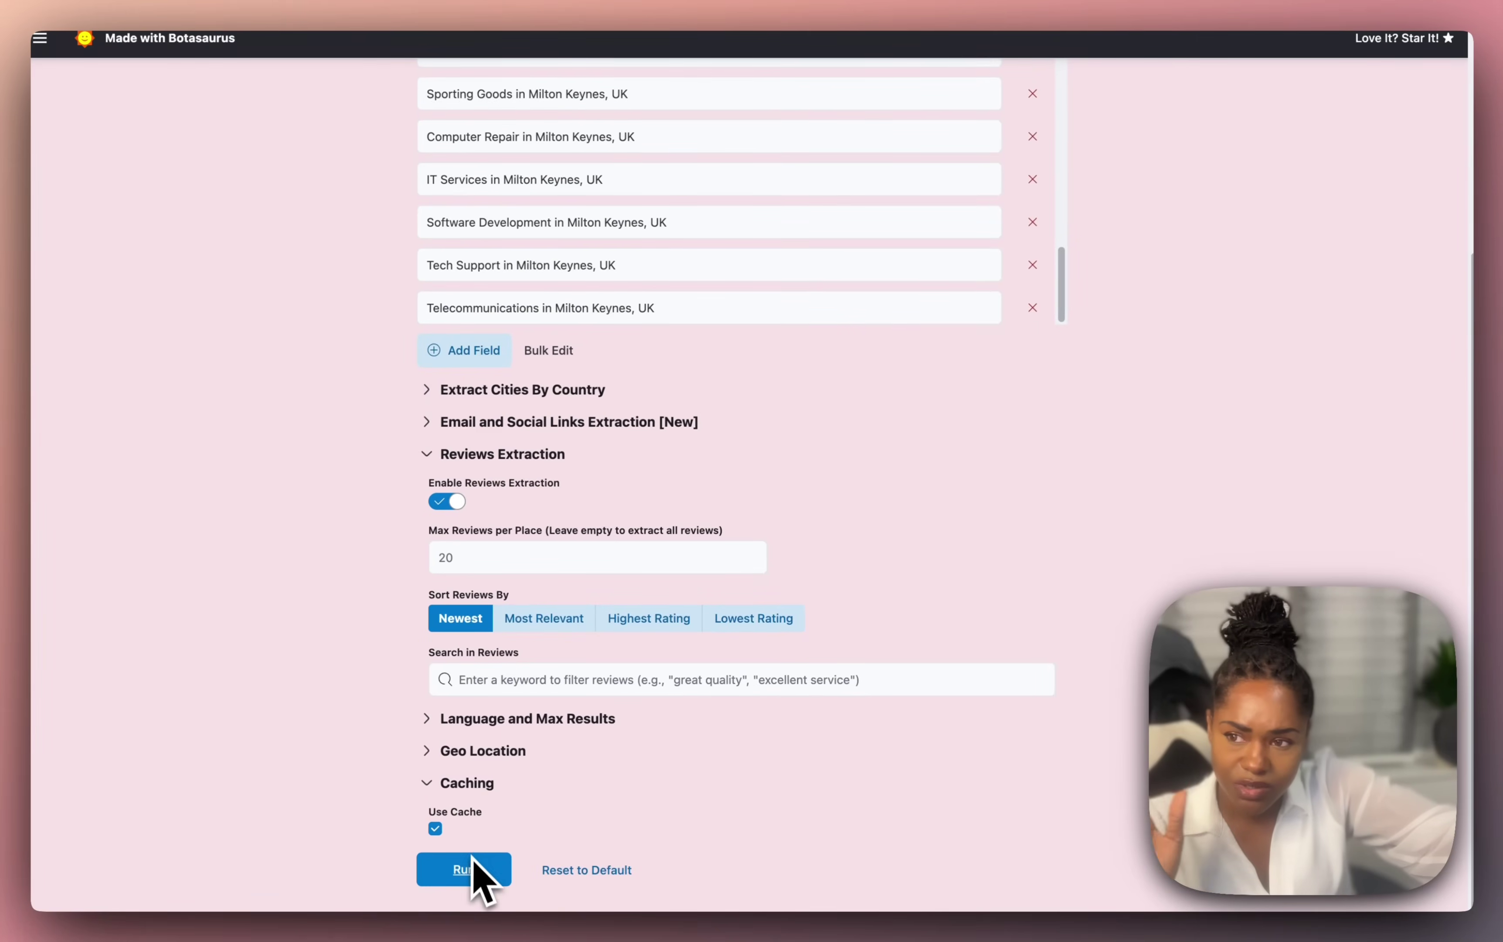
pyautogui.click(470, 867)
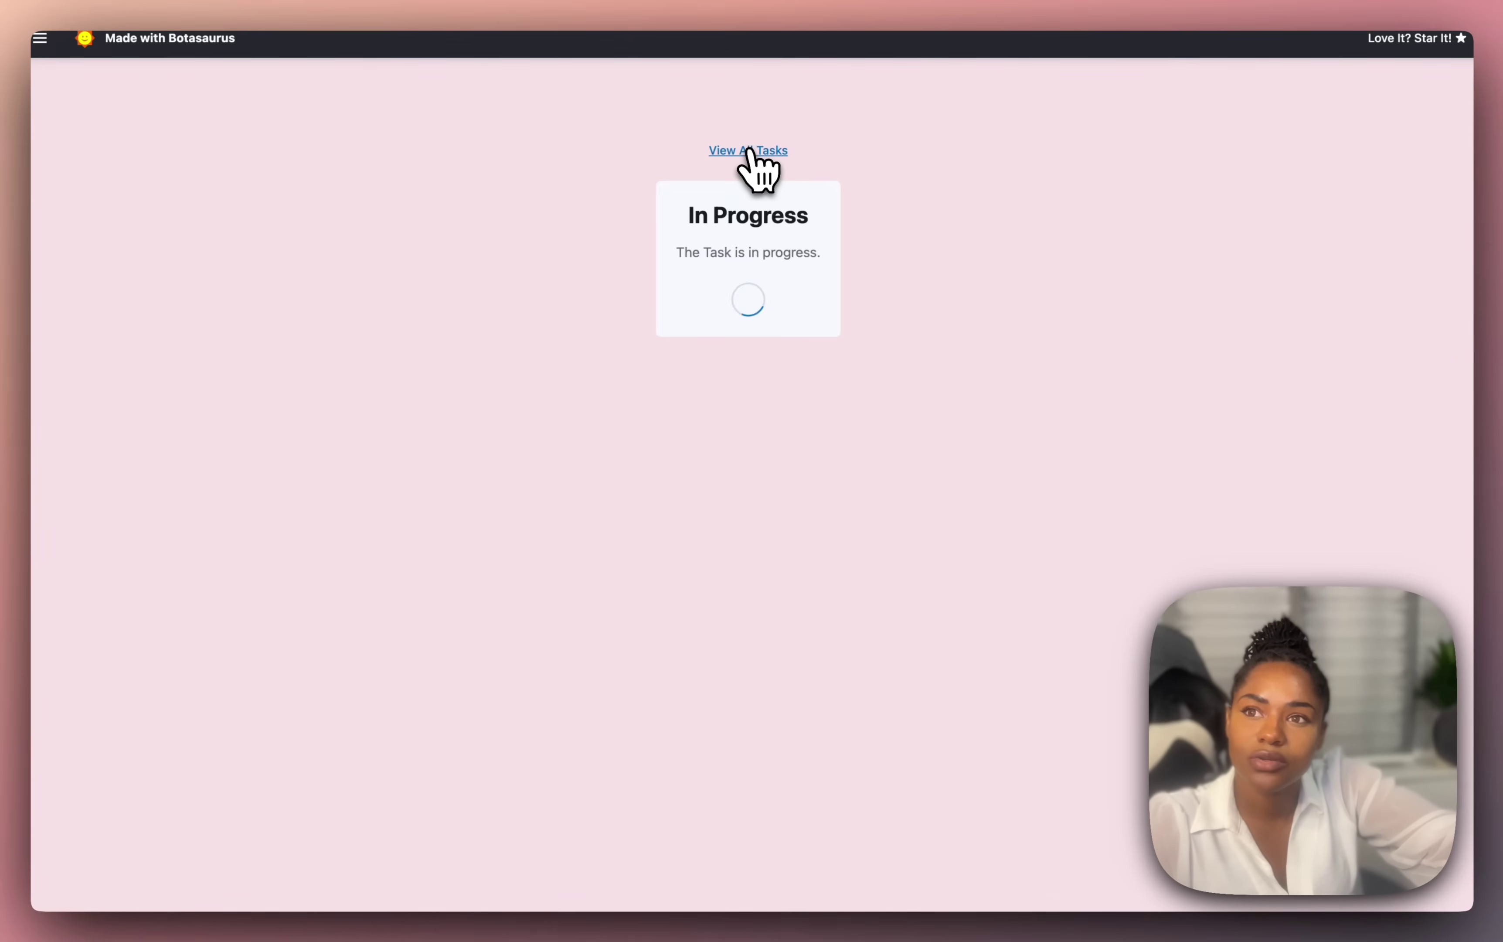
# Open the full task list and scroll through the Milton Keynes category tasks' progress.
pyautogui.click(749, 150)
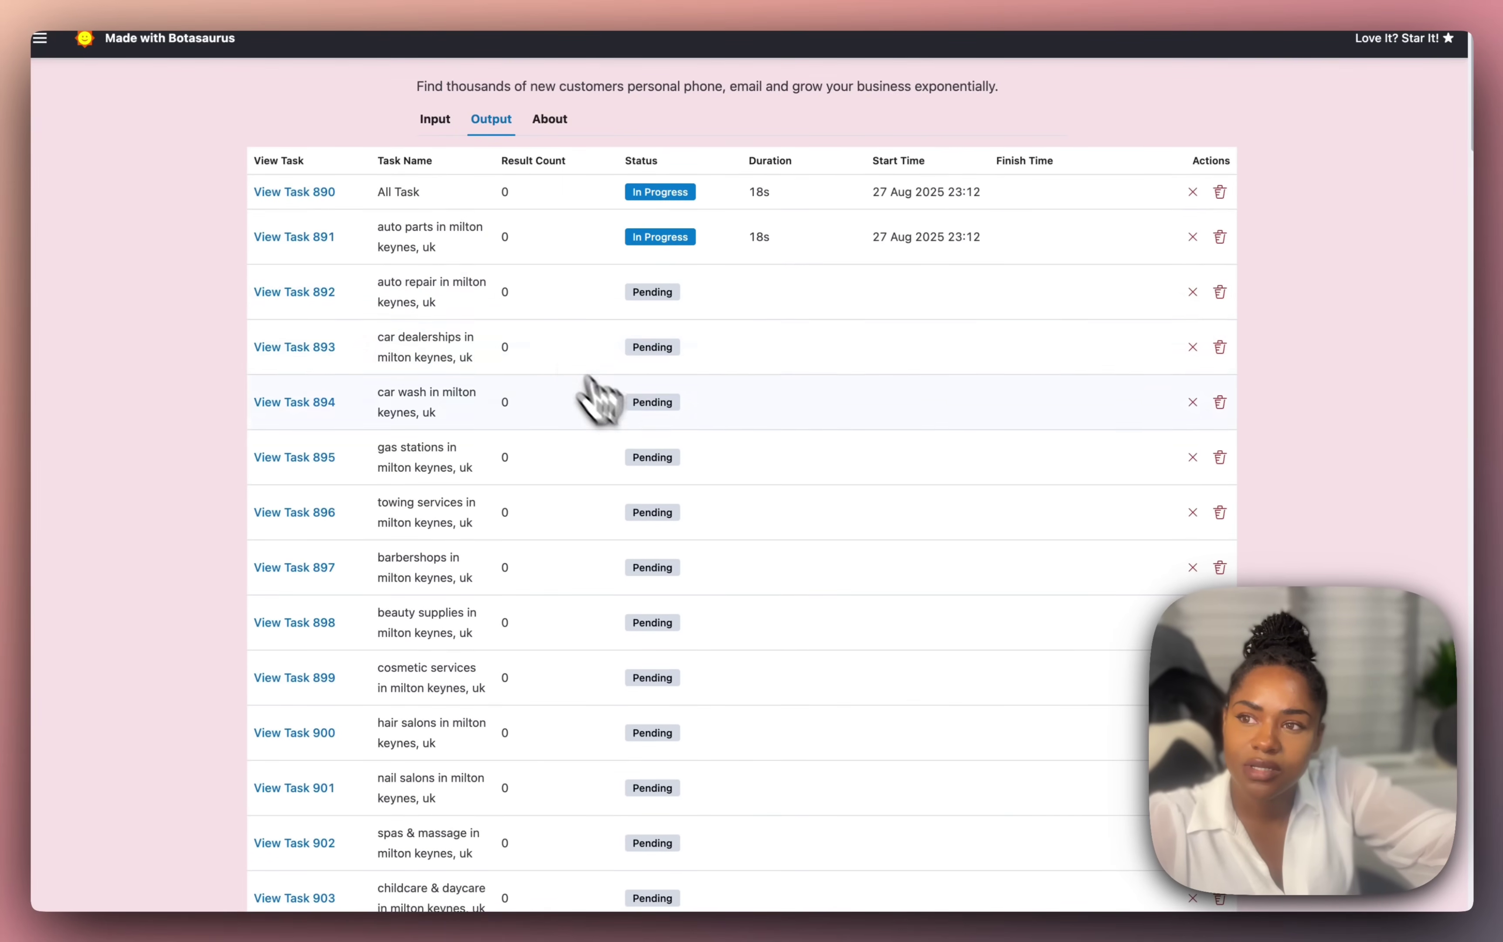
pyautogui.scroll(-20, 613, 411)
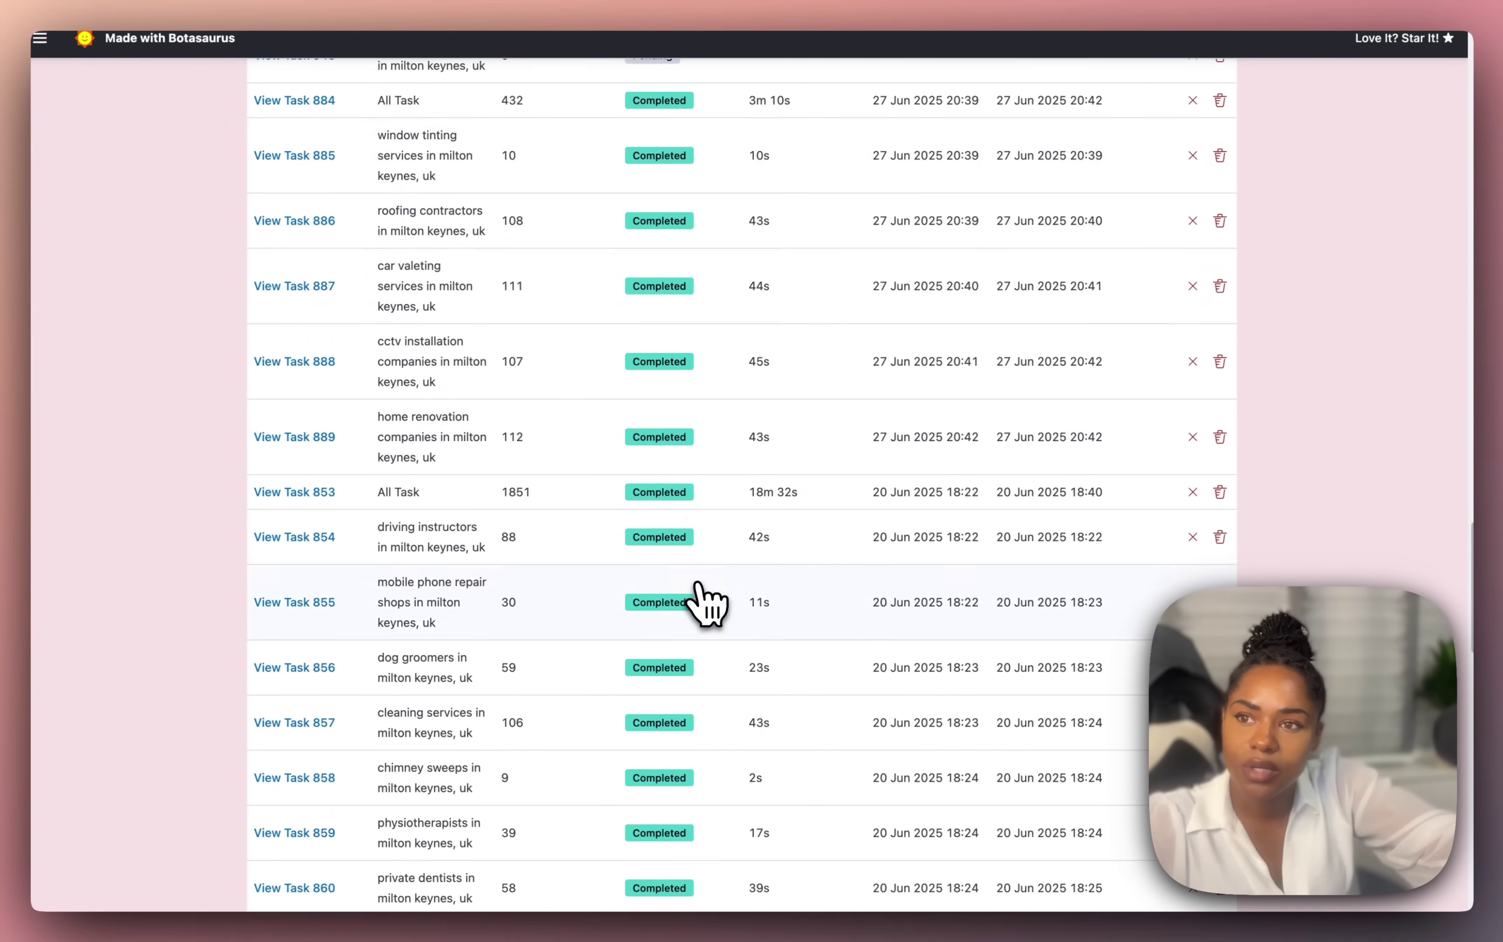
pyautogui.scroll(5, 710, 605)
pyautogui.scroll(15, 671, 447)
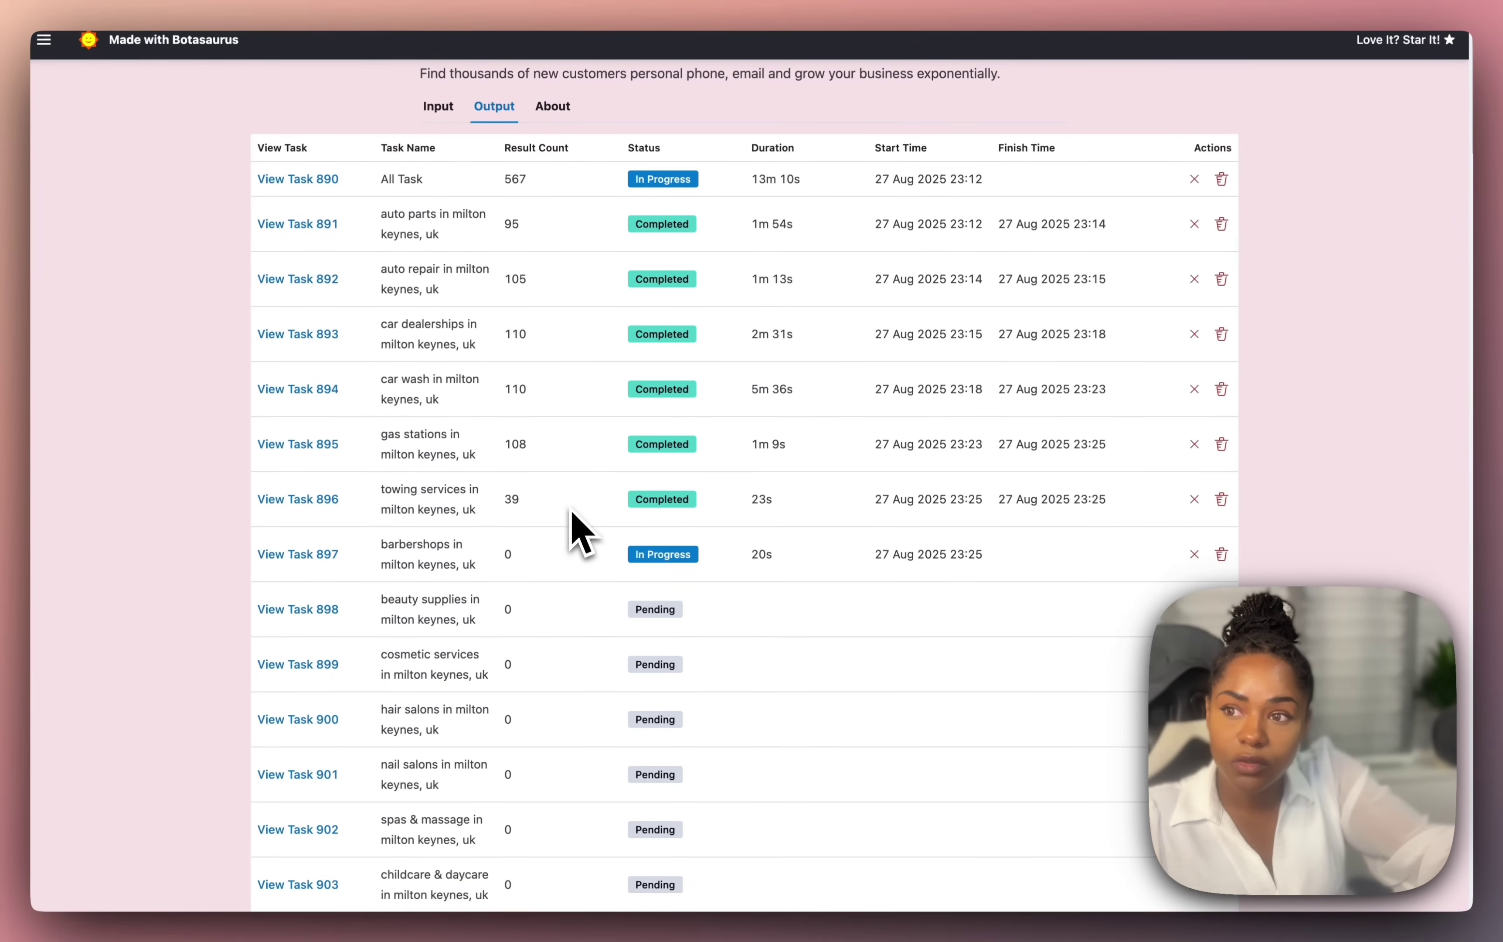
pyautogui.scroll(-15, 554, 503)
pyautogui.scroll(15, 598, 336)
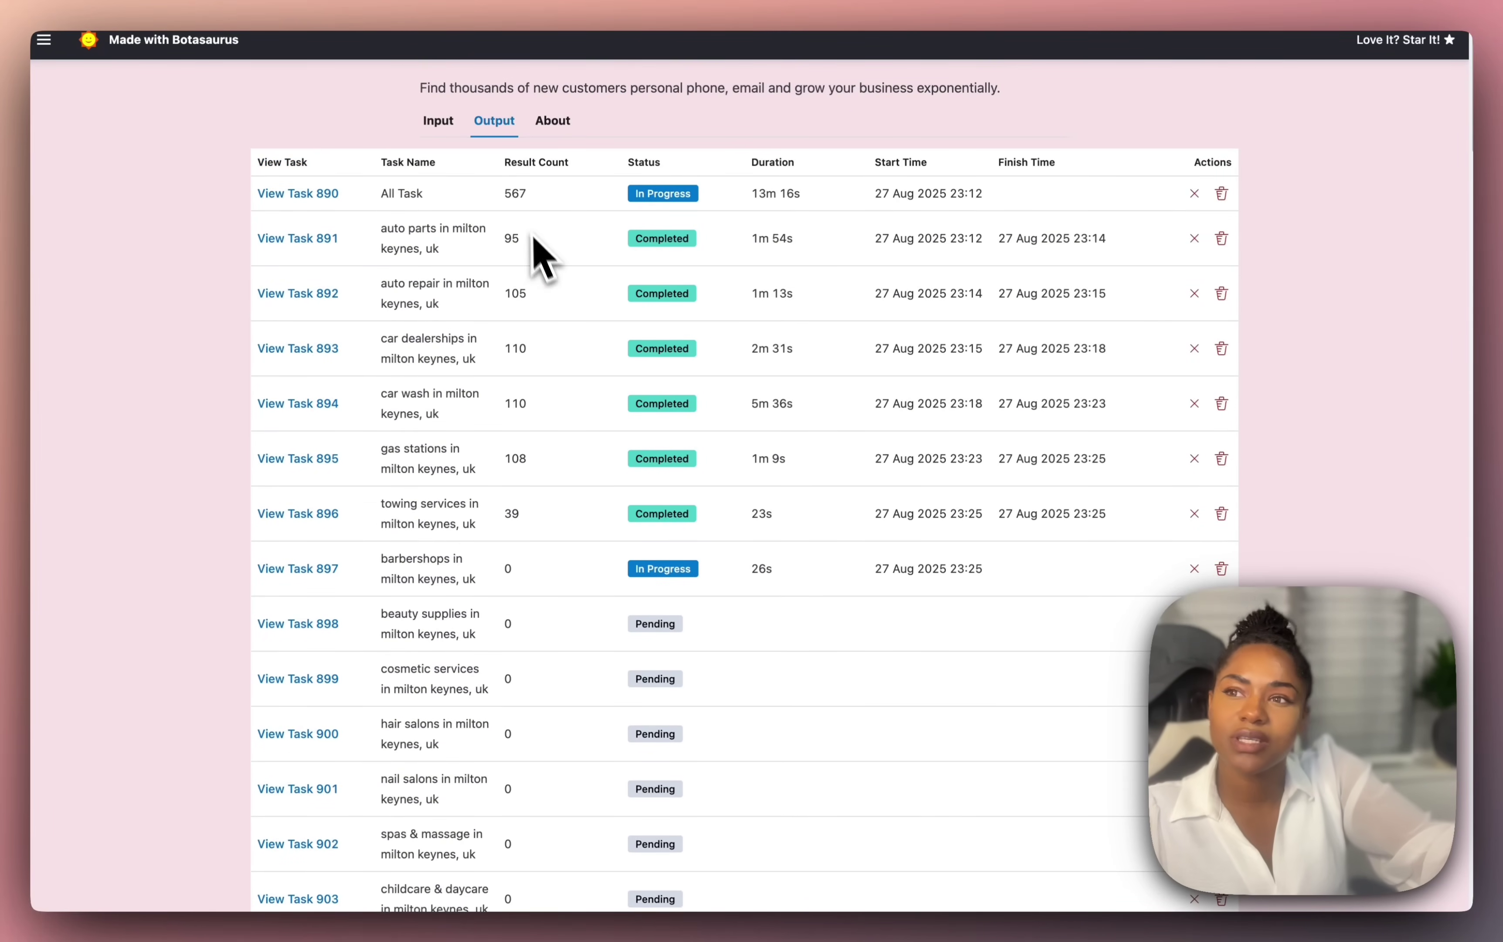
pyautogui.scroll(-15, 564, 311)
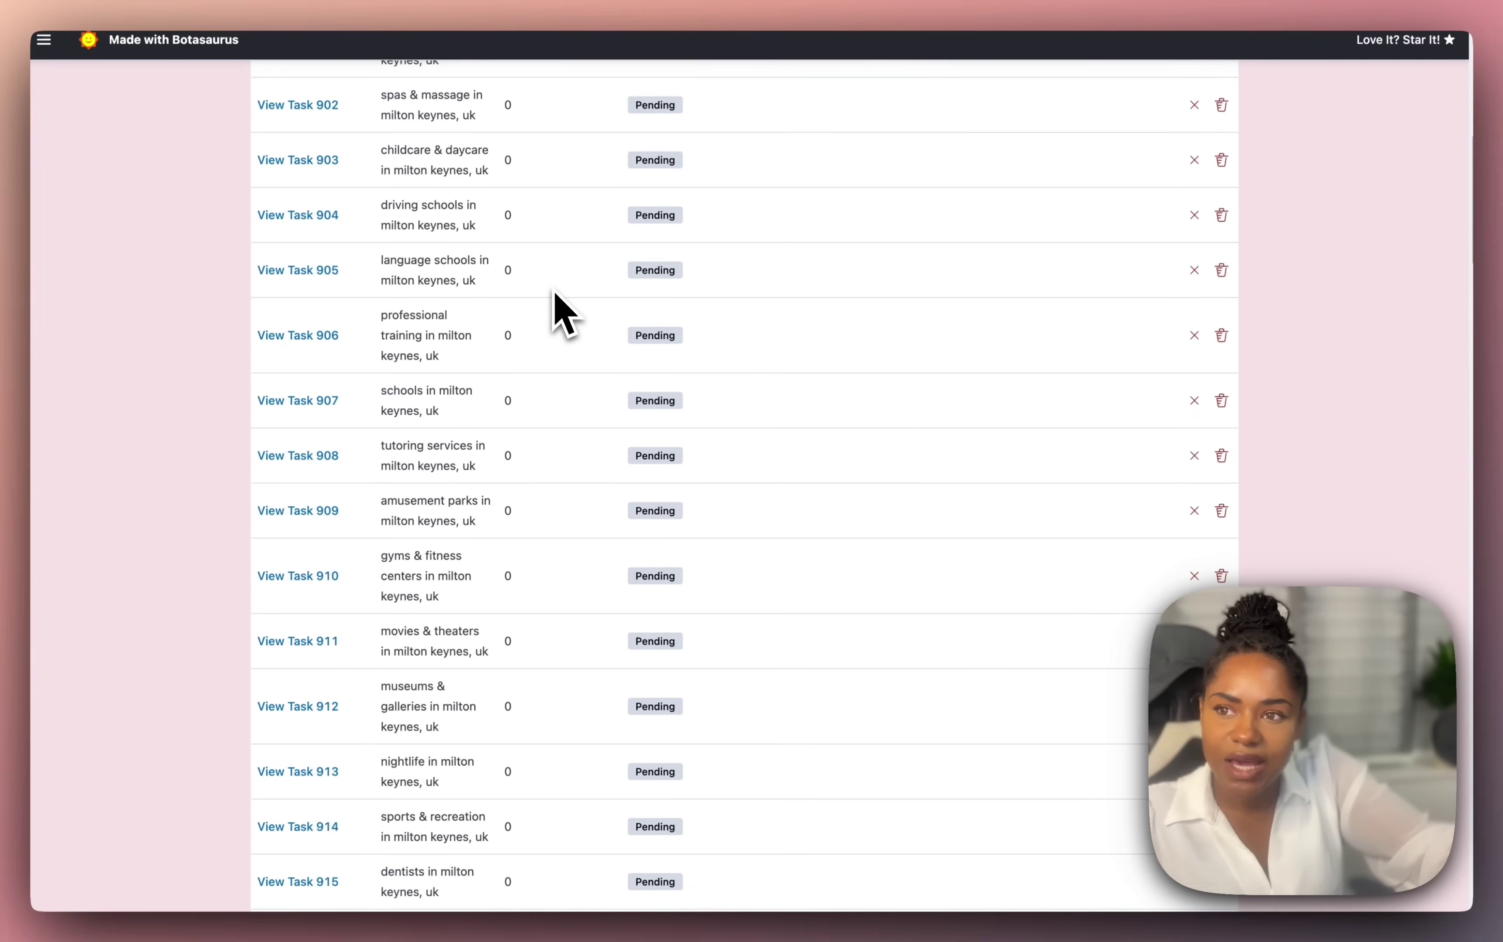
pyautogui.scroll(15, 563, 312)
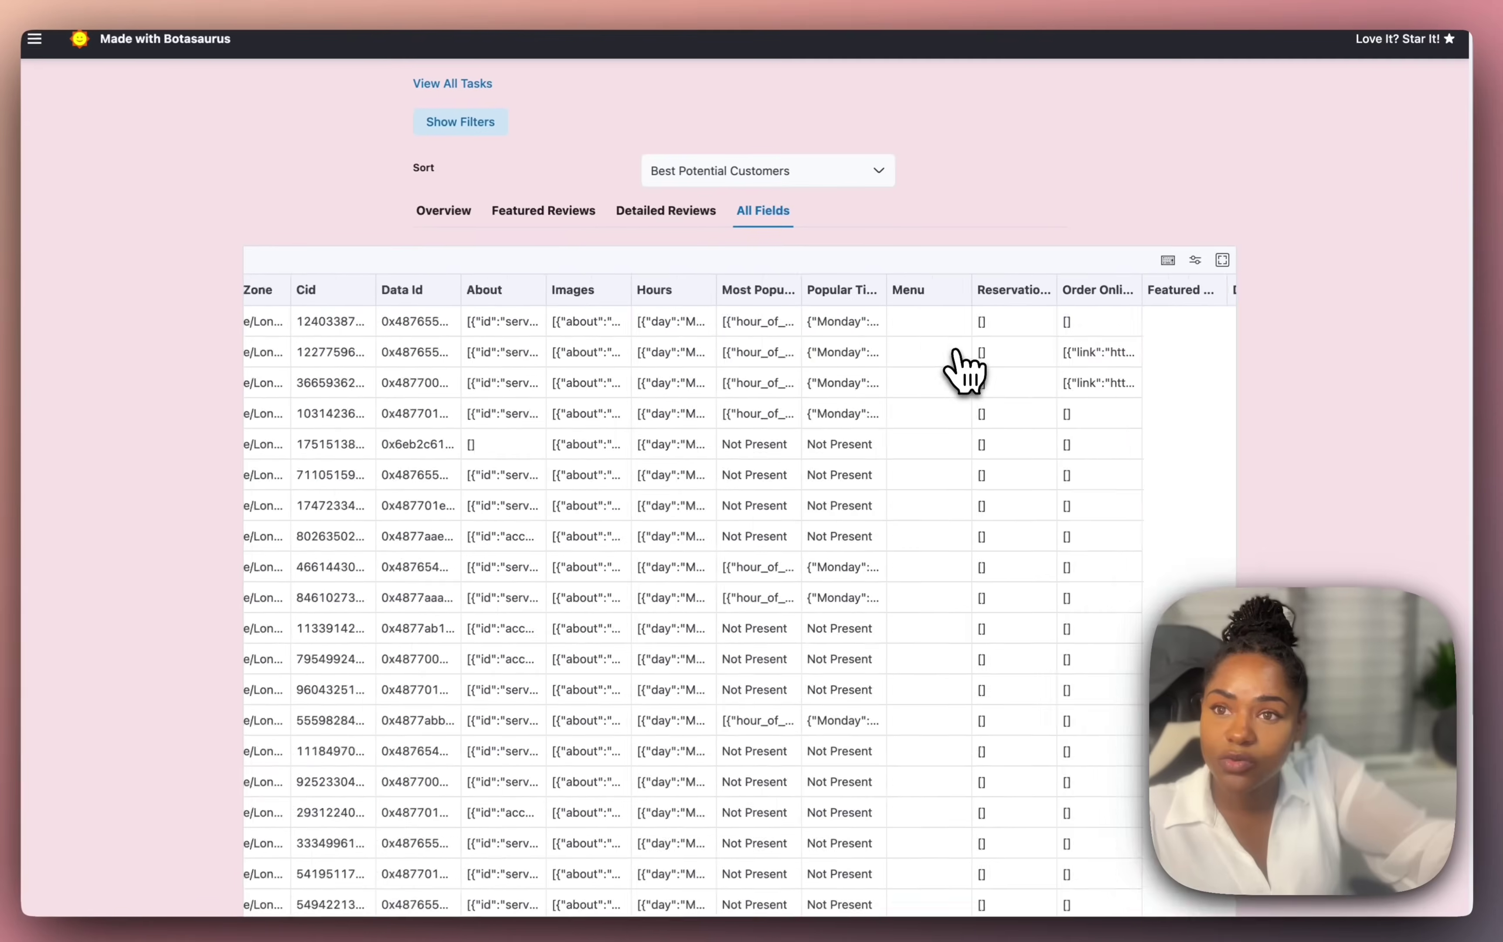
# Browse the All Fields columns and widen, then narrow, the Place Id column.
pyautogui.hscroll(-10, 956, 356)
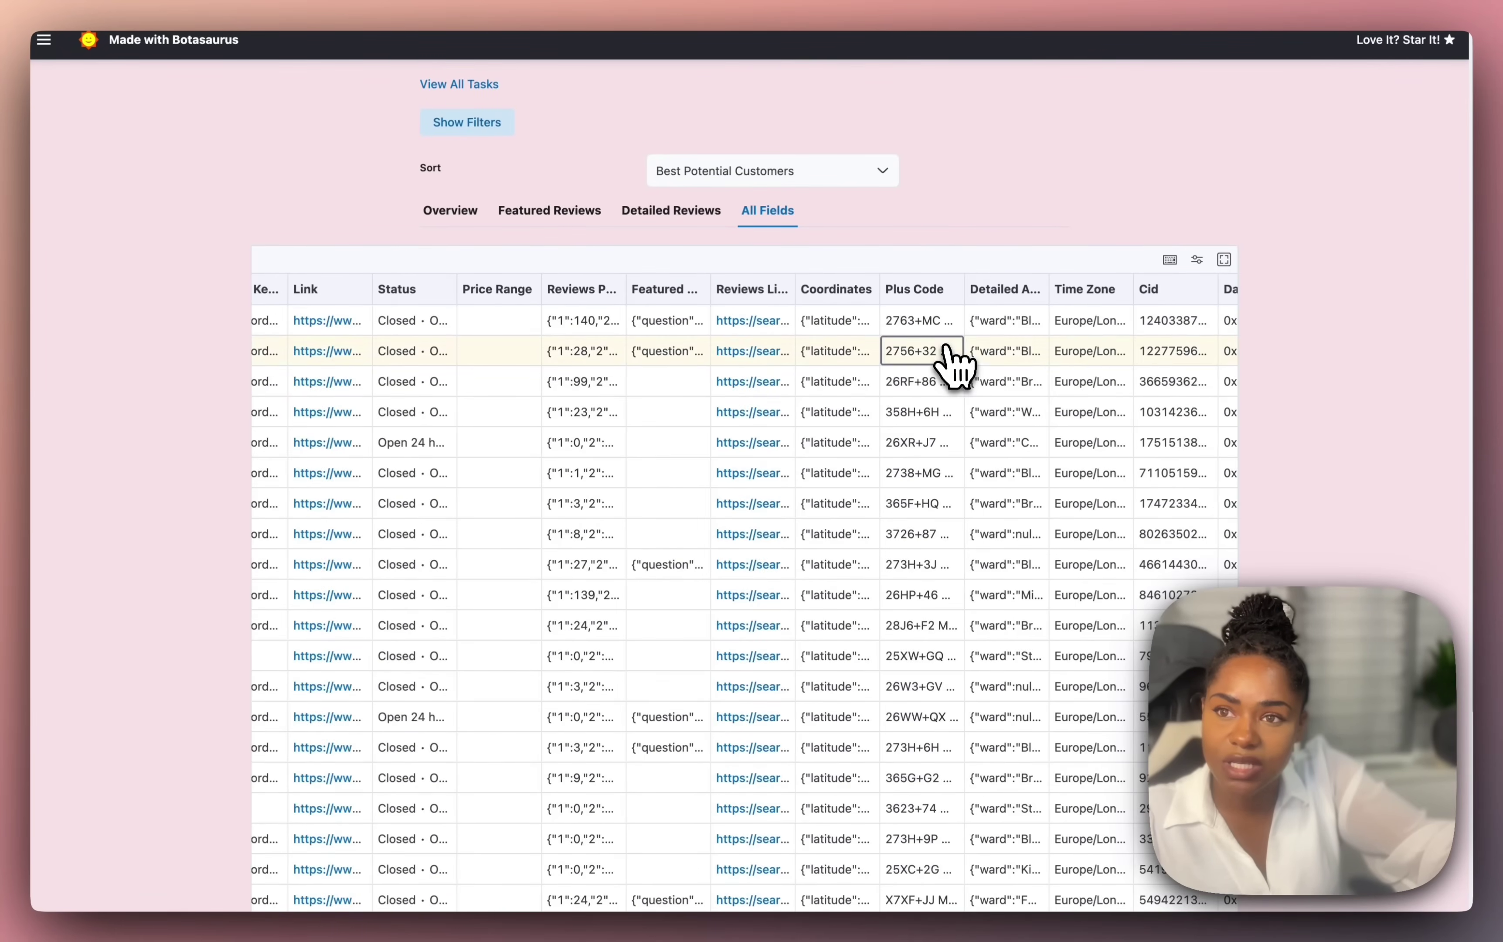
pyautogui.click(1012, 324)
pyautogui.hscroll(10, 1014, 325)
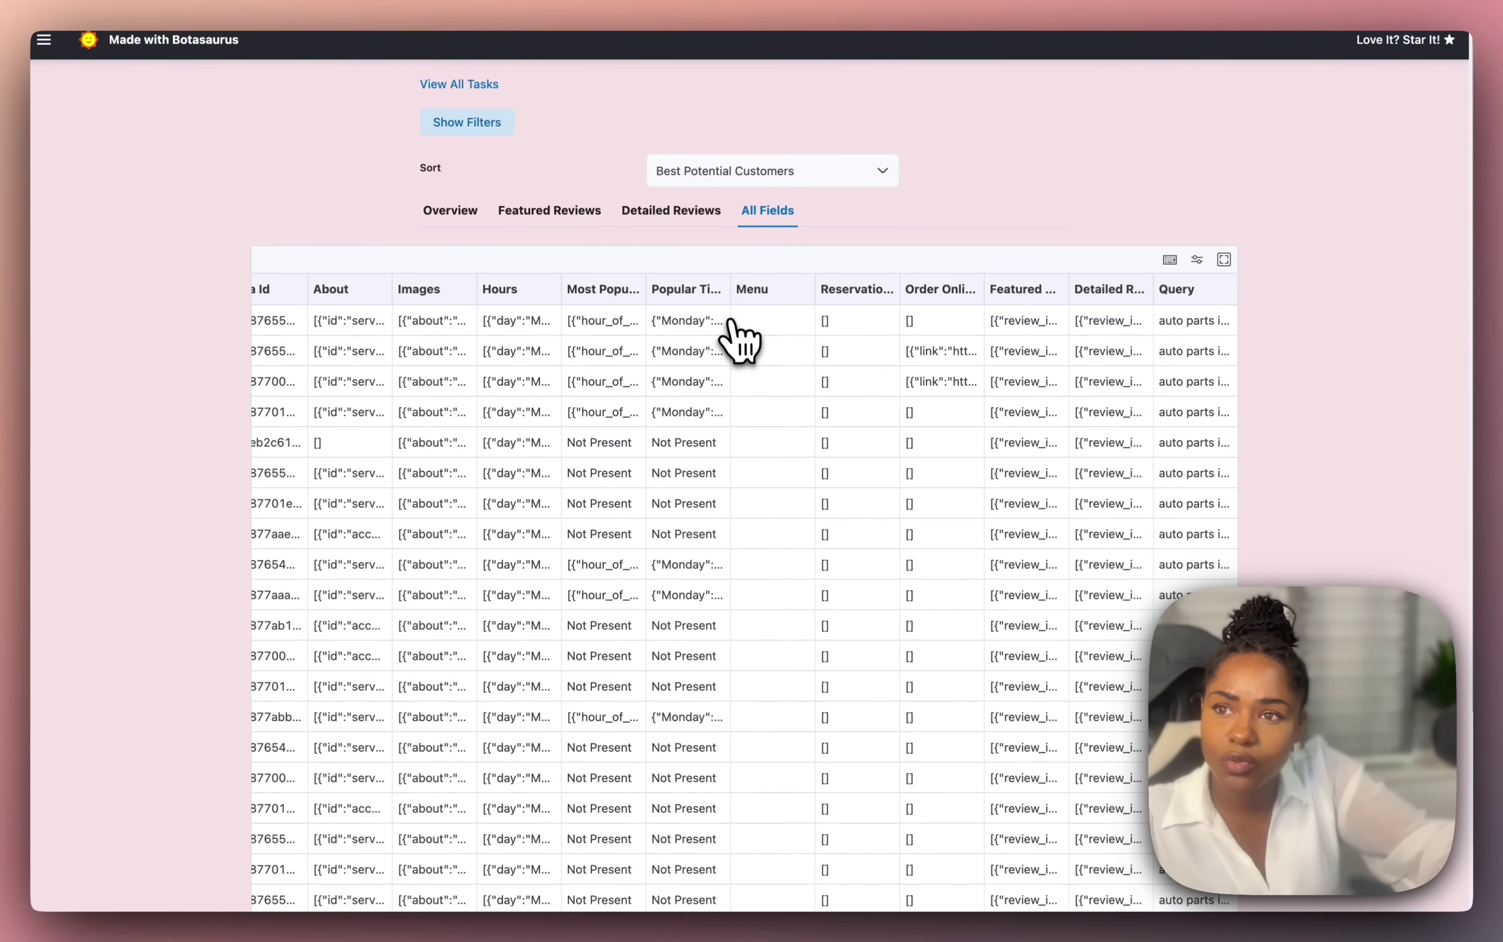
pyautogui.hscroll(-10, 1089, 353)
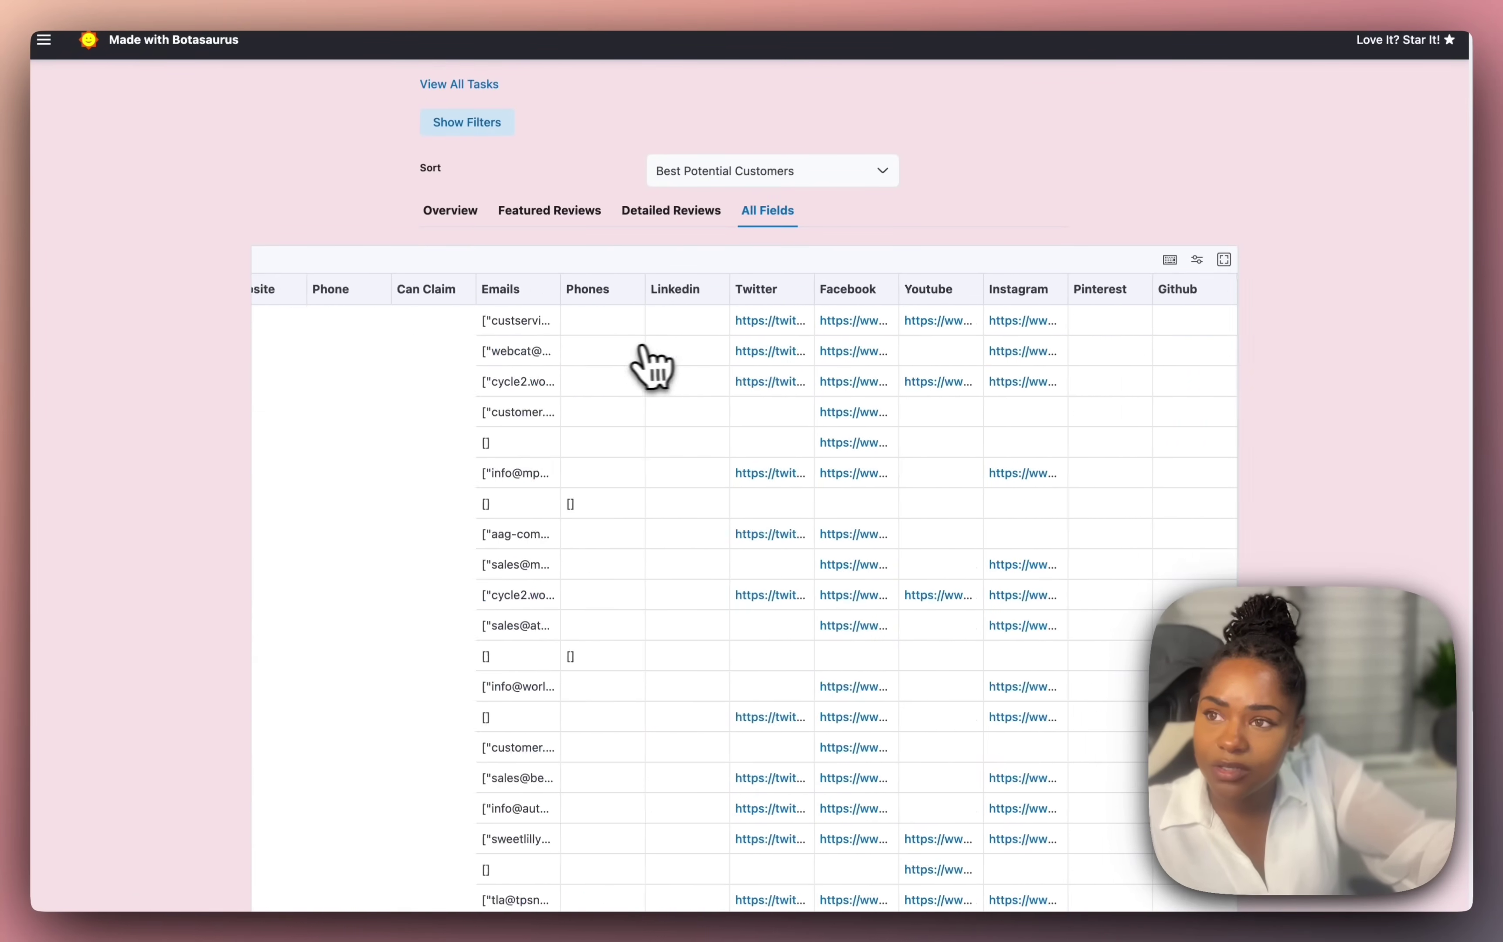
pyautogui.hscroll(-10, 637, 346)
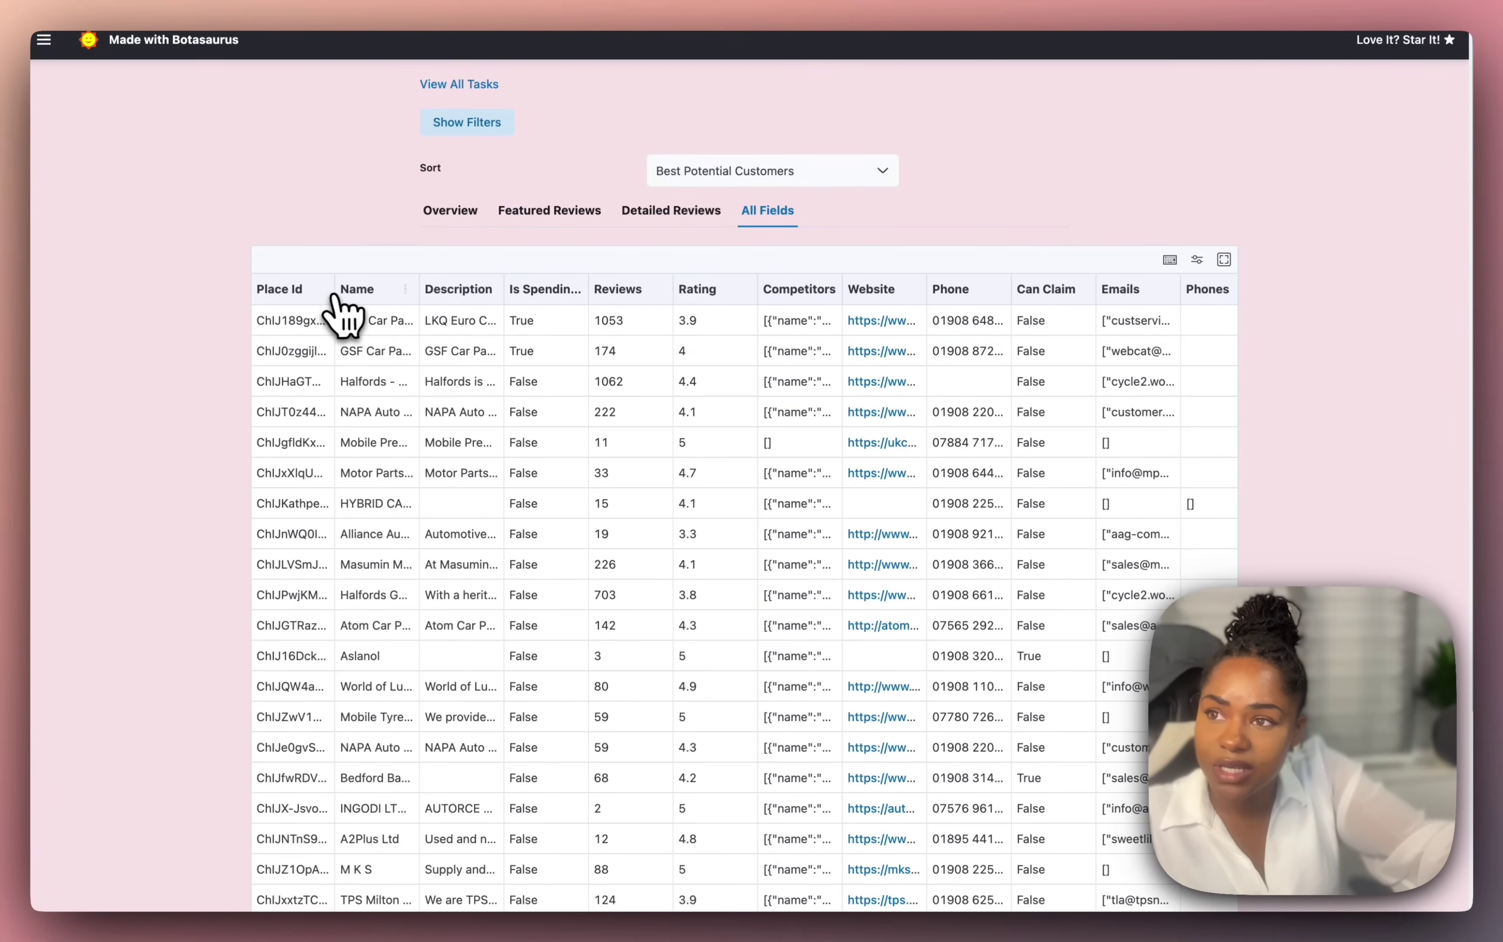
pyautogui.moveTo(334, 291); pyautogui.dragTo(373, 291)
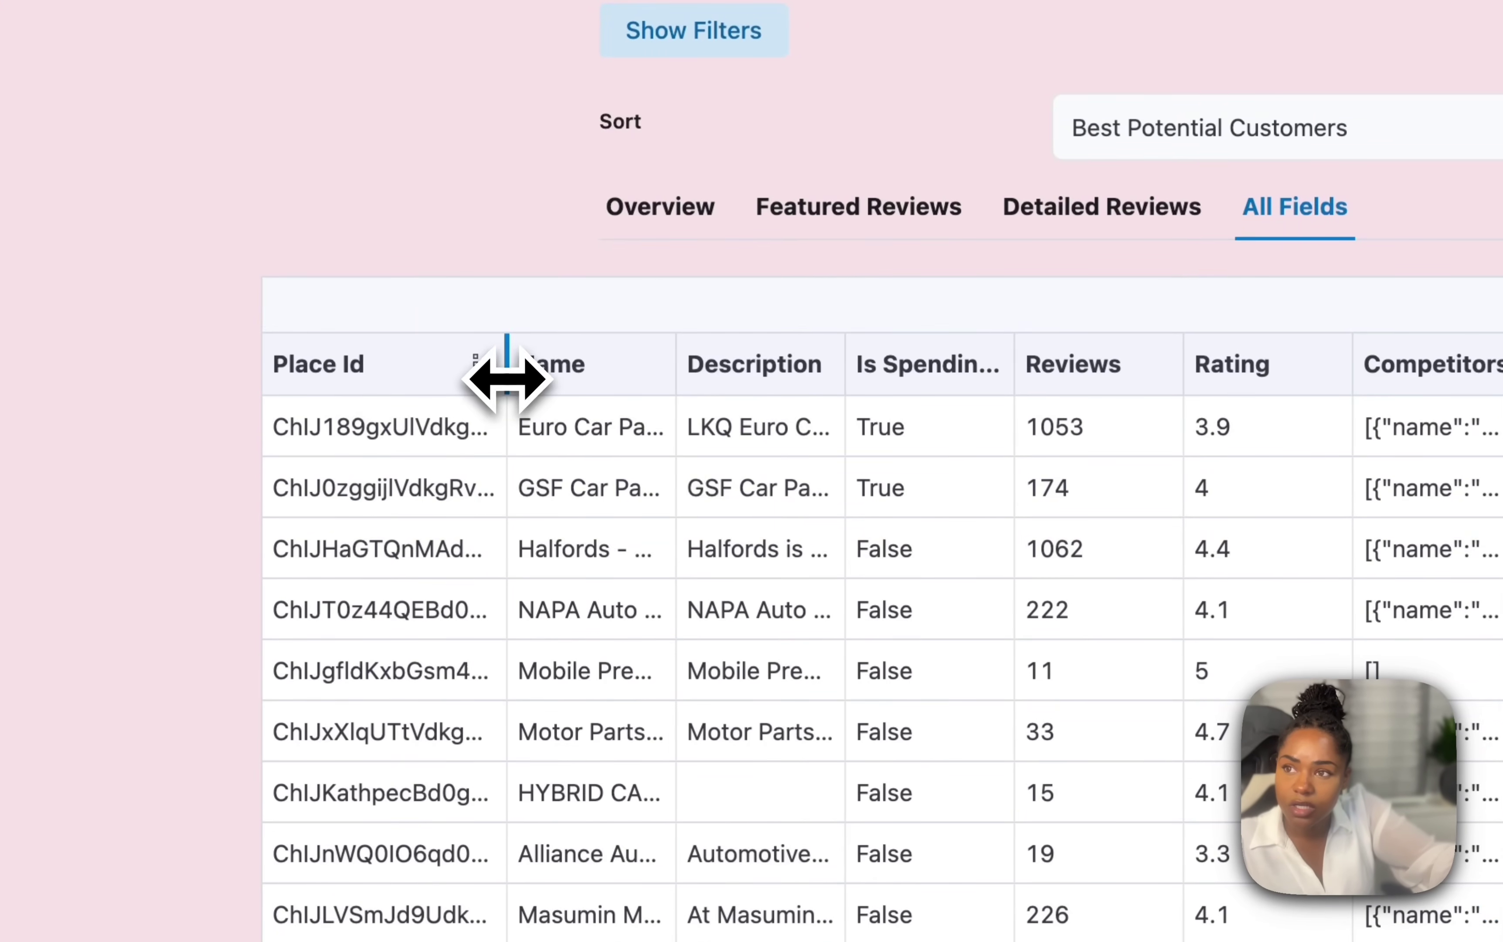
pyautogui.moveTo(503, 379); pyautogui.dragTo(401, 358)
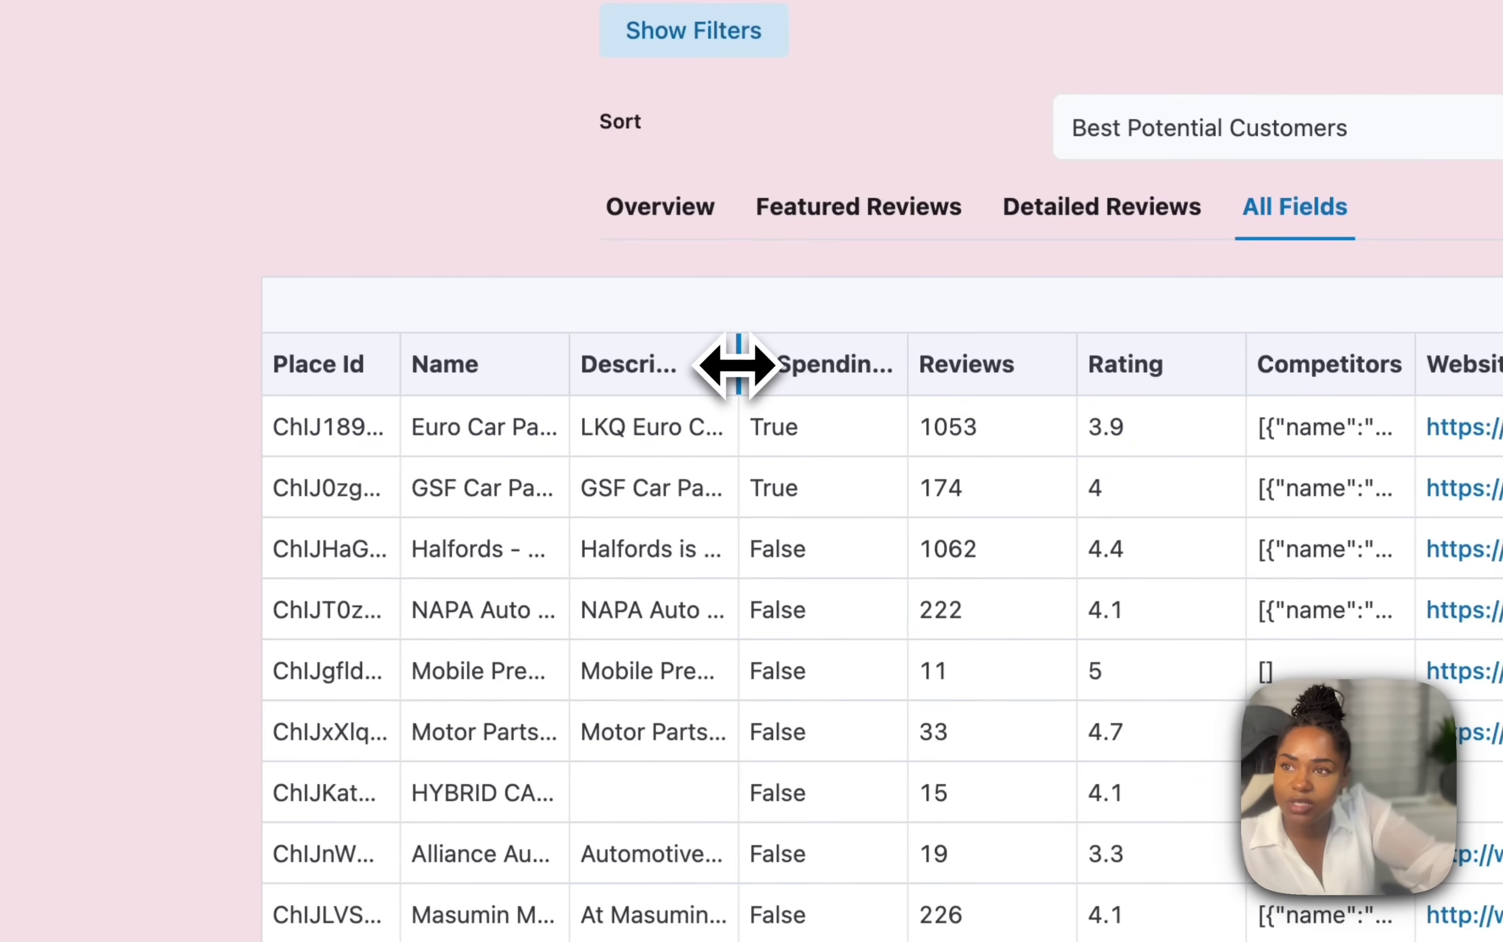
# Widen the Description column to read full business descriptions, then narrow it again.
pyautogui.moveTo(739, 363); pyautogui.dragTo(1339, 359)
pyautogui.scroll(-2, 810, 436)
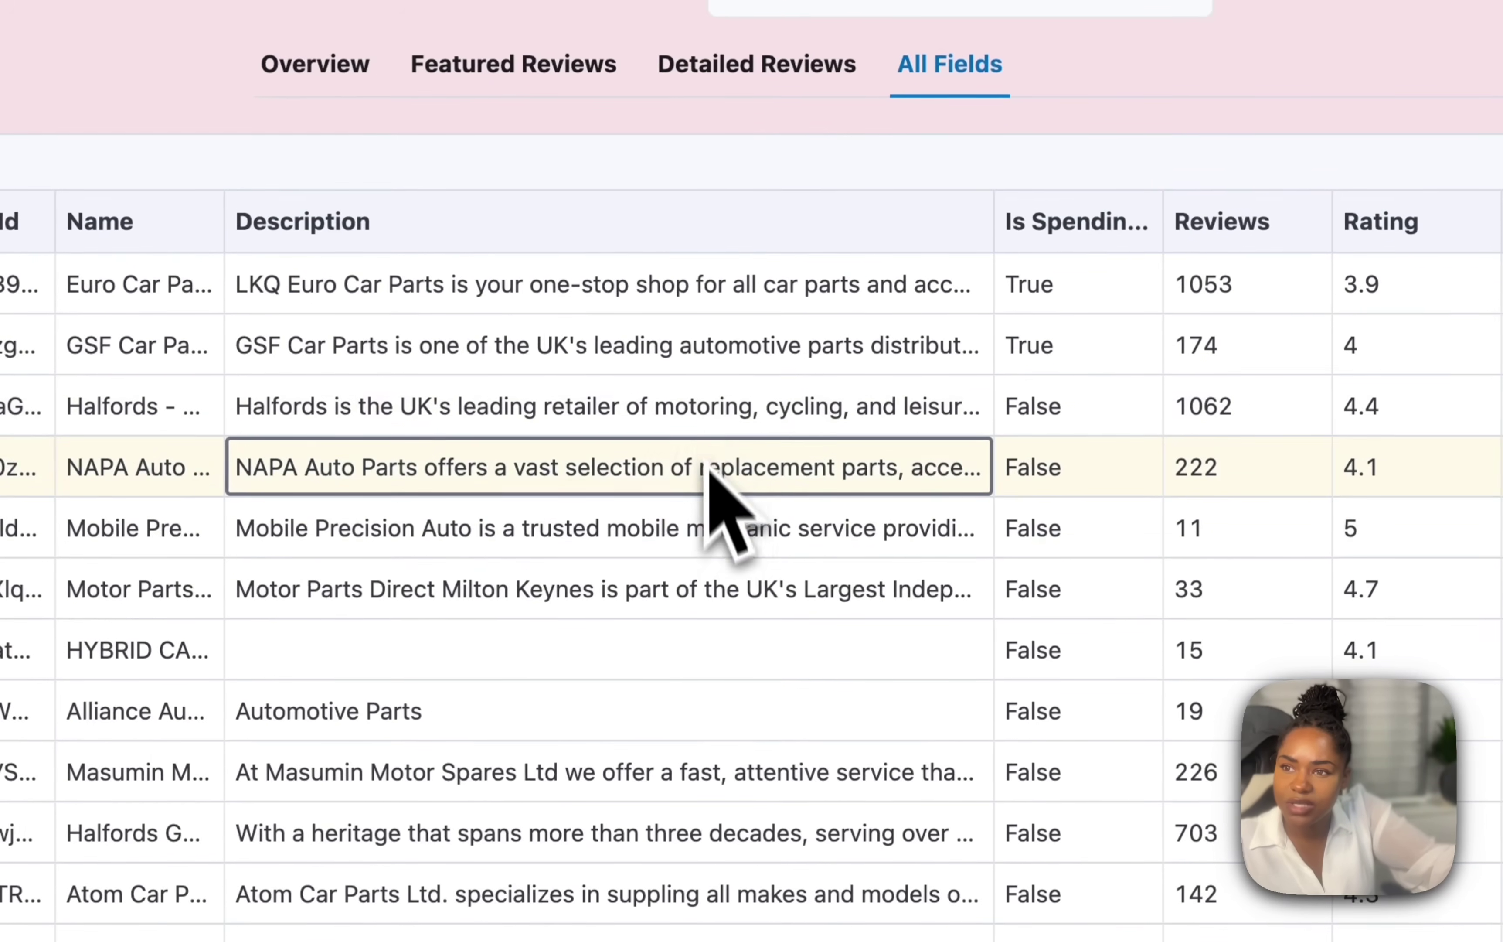
pyautogui.scroll(-5, 728, 591)
pyautogui.click(736, 321)
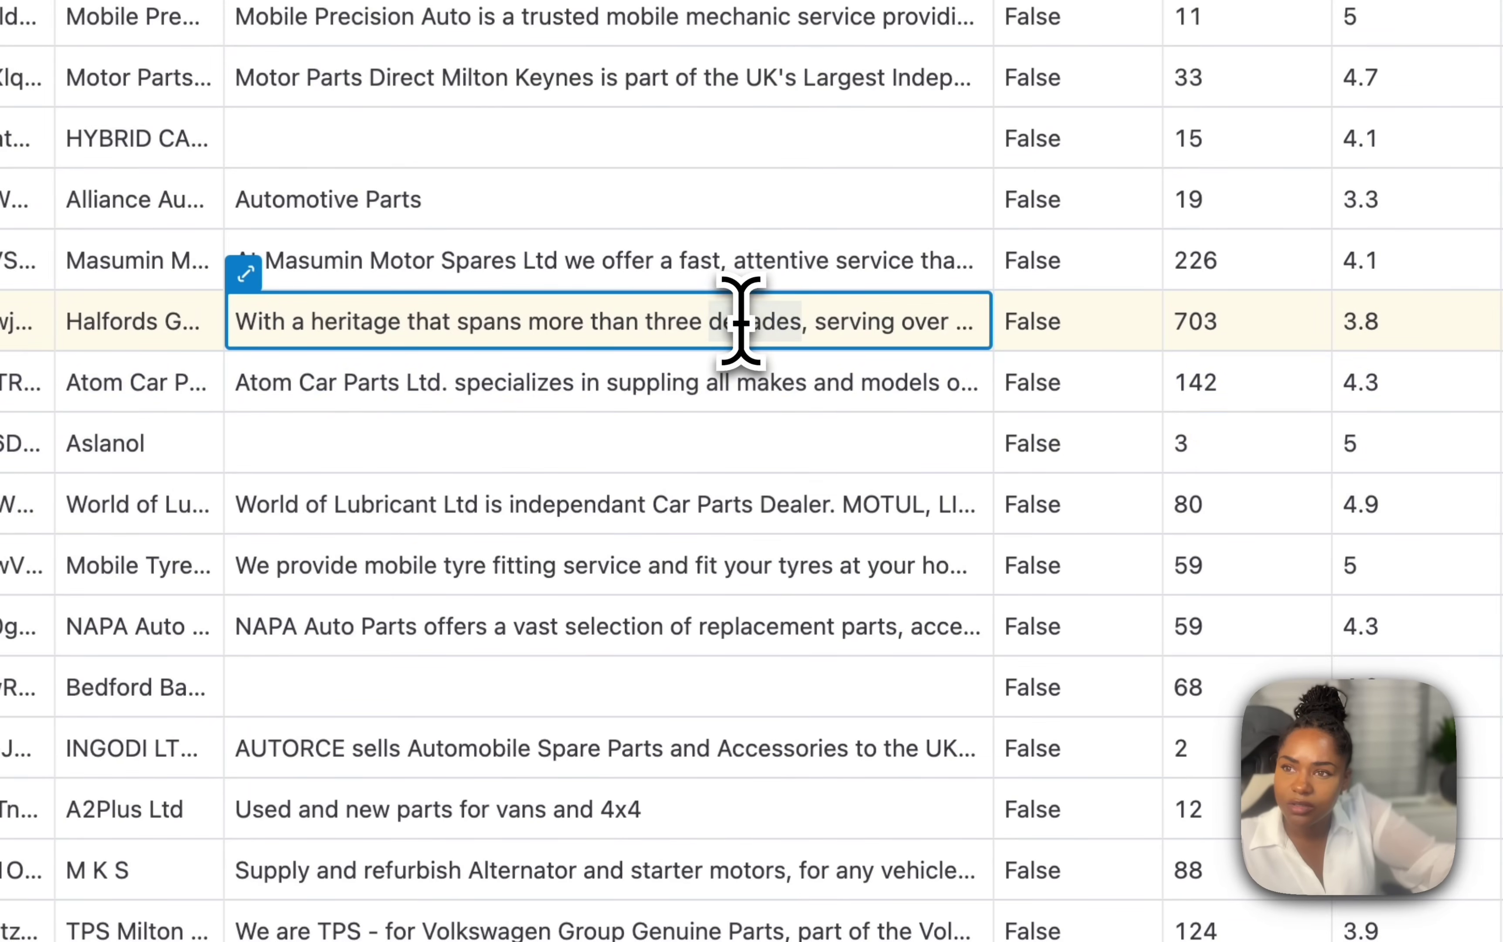
pyautogui.press('Up')
pyautogui.scroll(5, 970, 325)
pyautogui.click(804, 644)
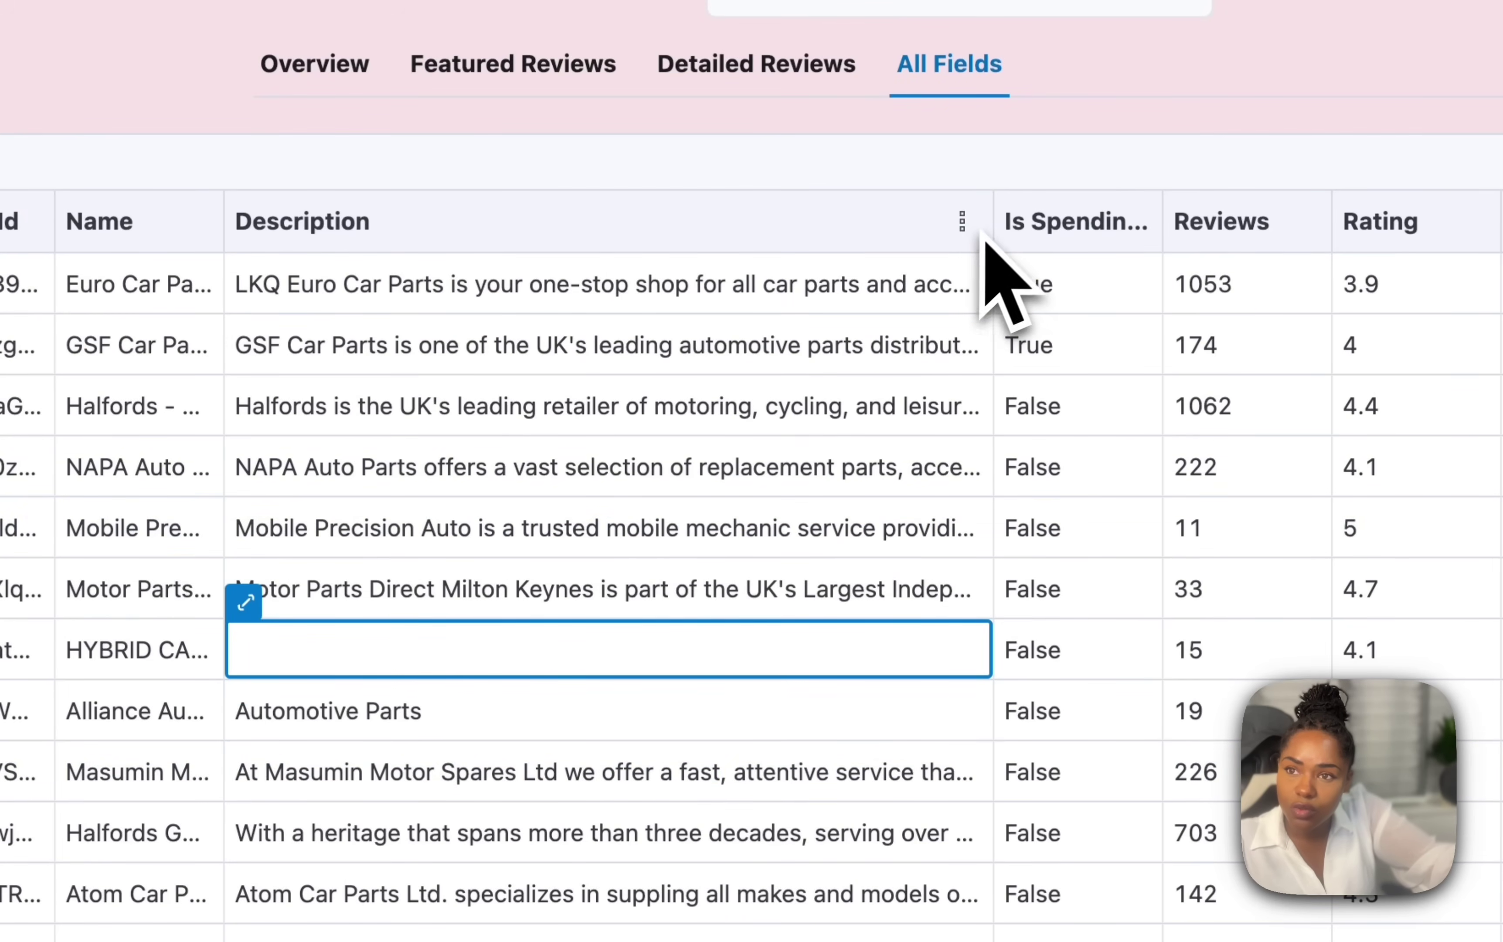
pyautogui.moveTo(993, 221); pyautogui.dragTo(745, 222)
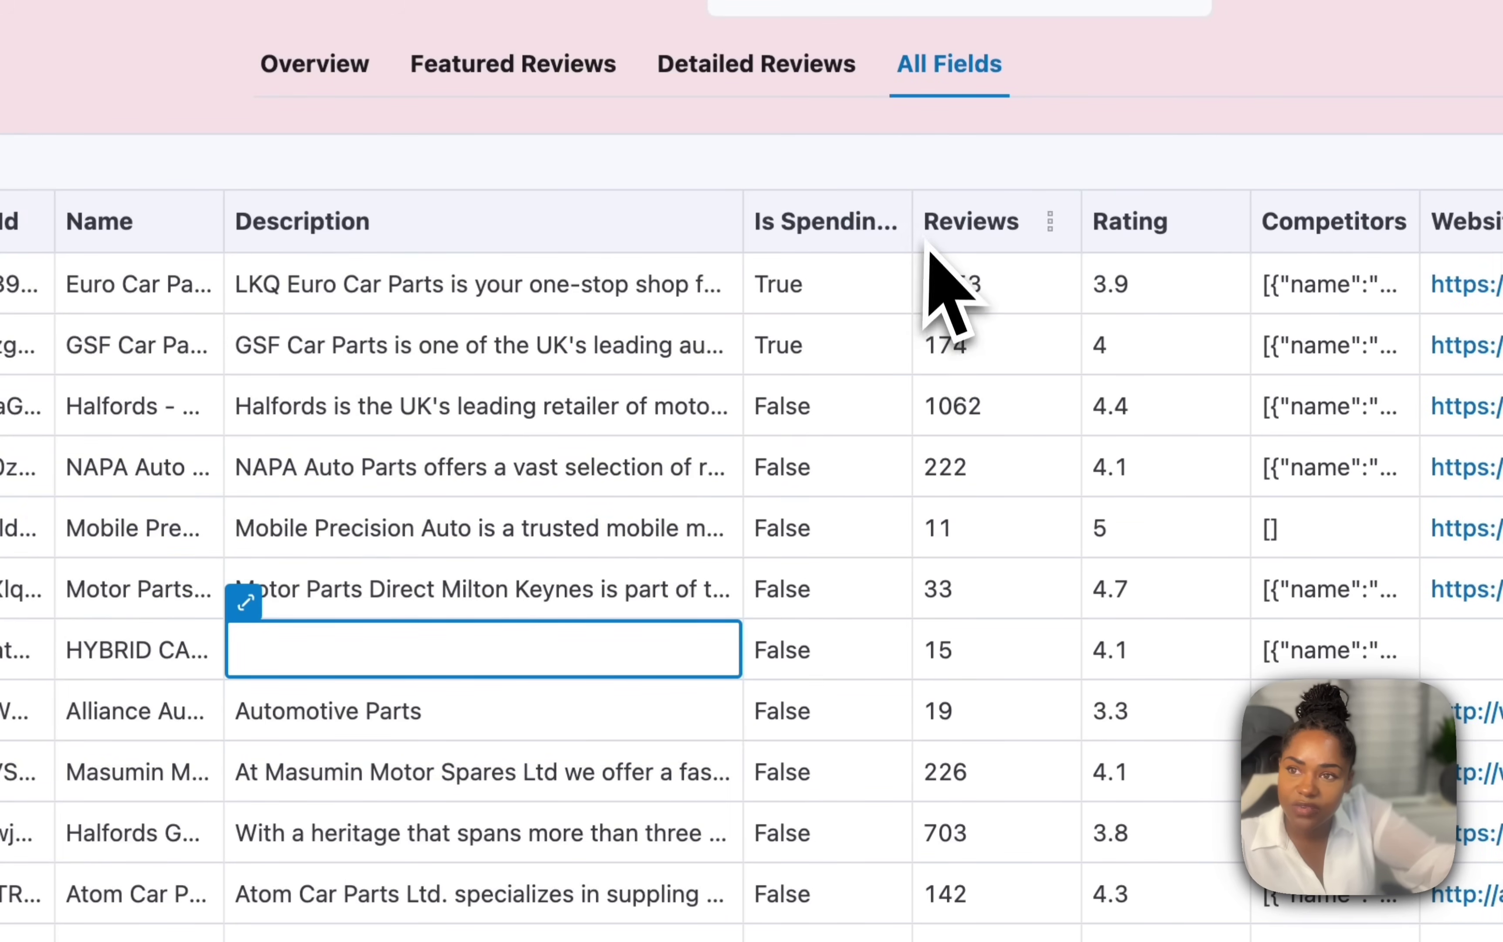
# Inspect the spending flag, Reviews count (1053) and 3.9 rating cells.
pyautogui.click(801, 289)
pyautogui.hscroll(6, 800, 299)
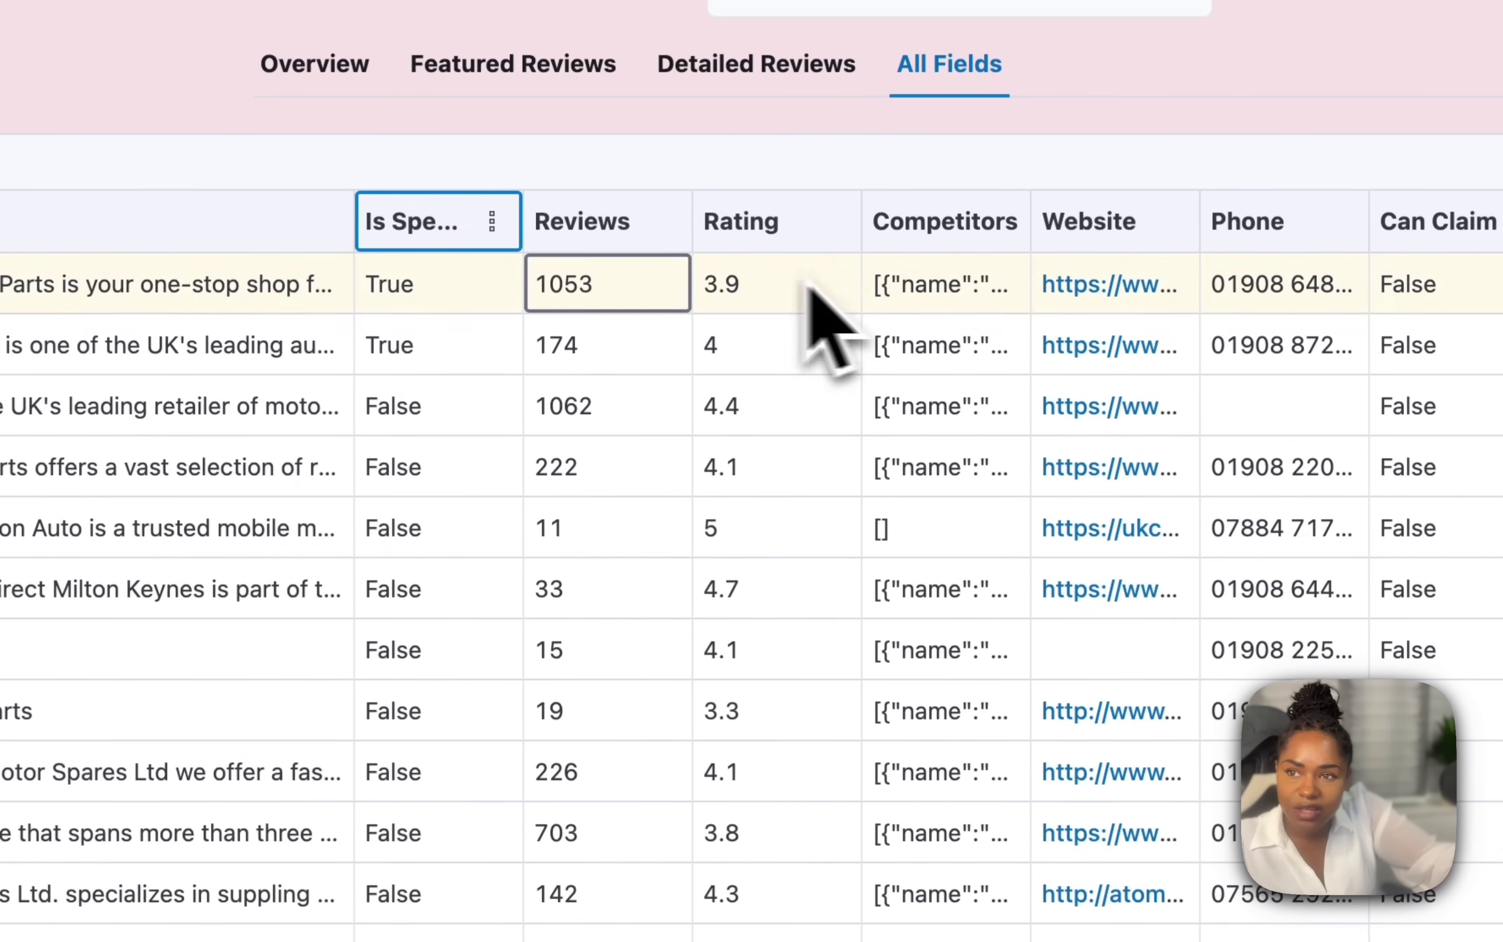
pyautogui.click(567, 221)
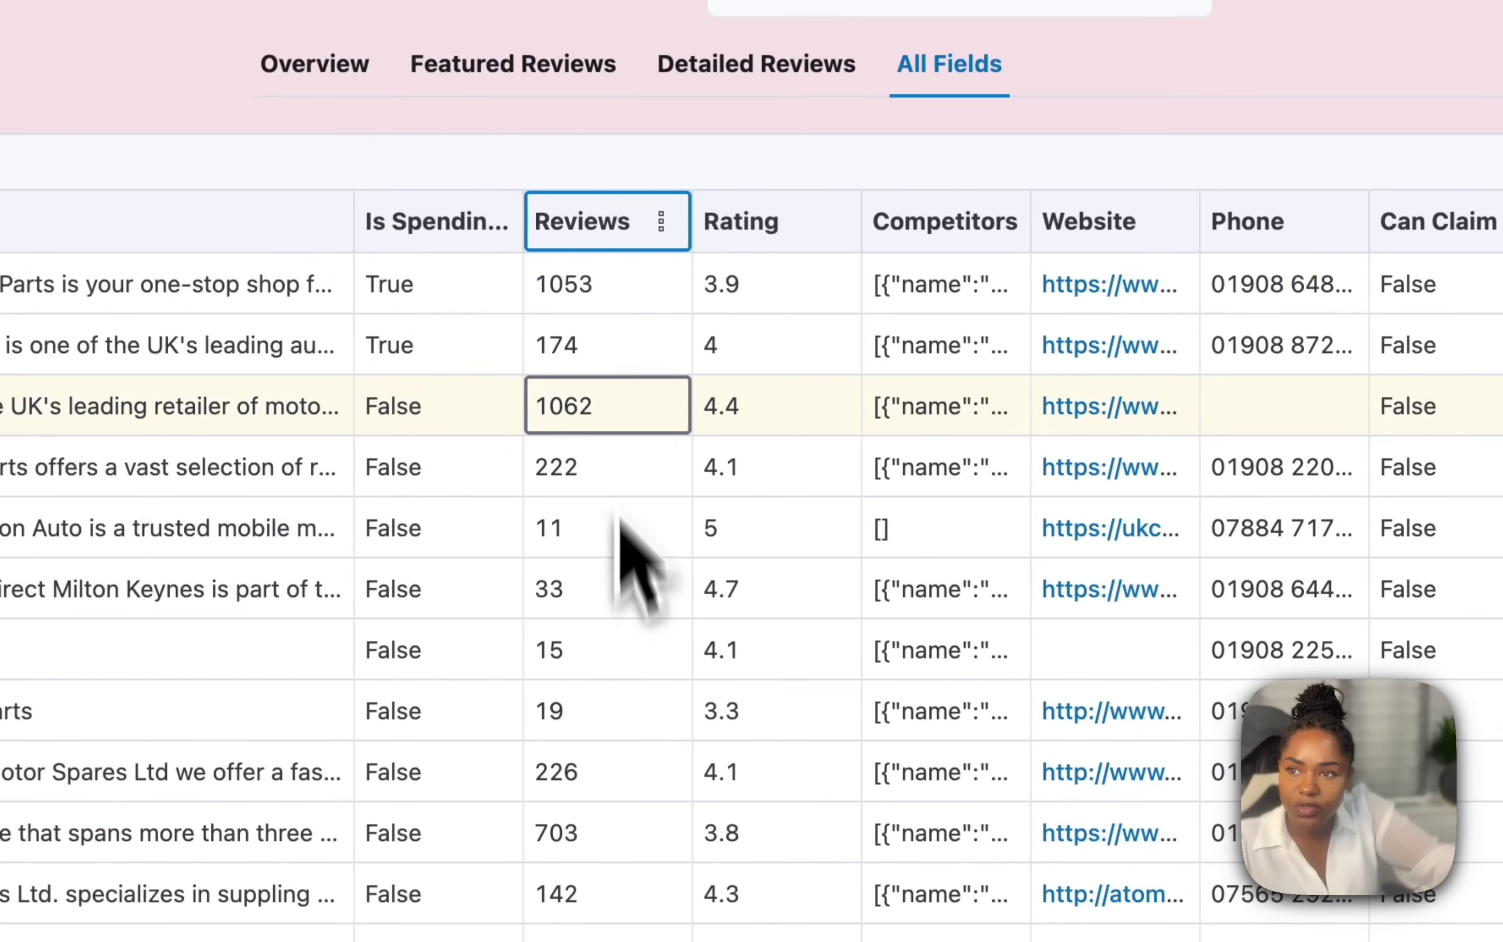
pyautogui.click(673, 298)
pyautogui.click(702, 304)
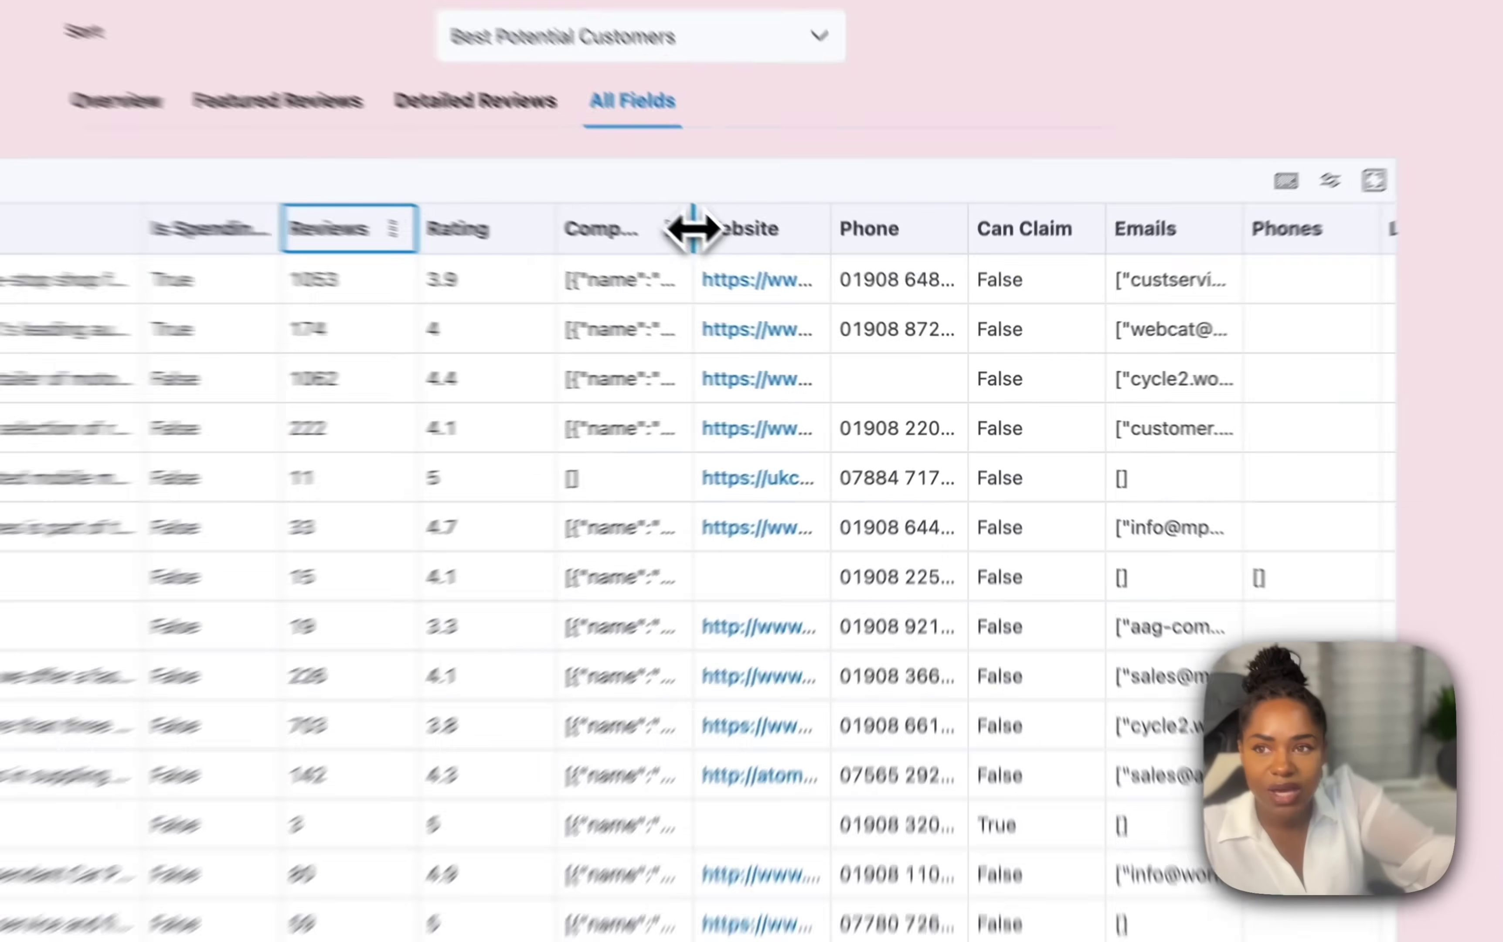
pyautogui.moveTo(808, 288); pyautogui.dragTo(958, 301)
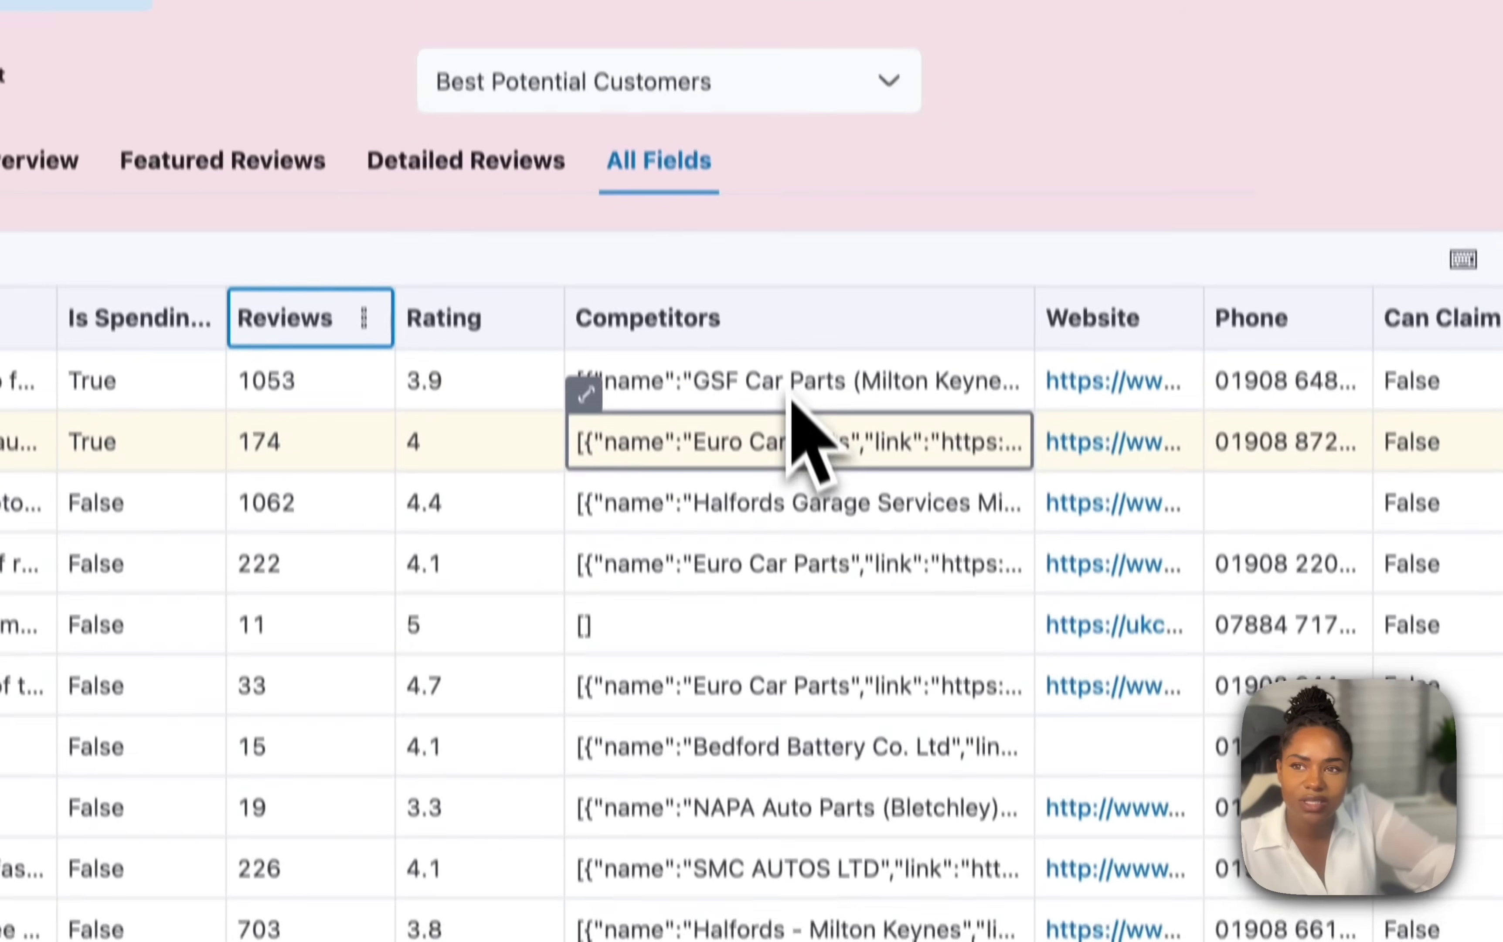
pyautogui.click(790, 165)
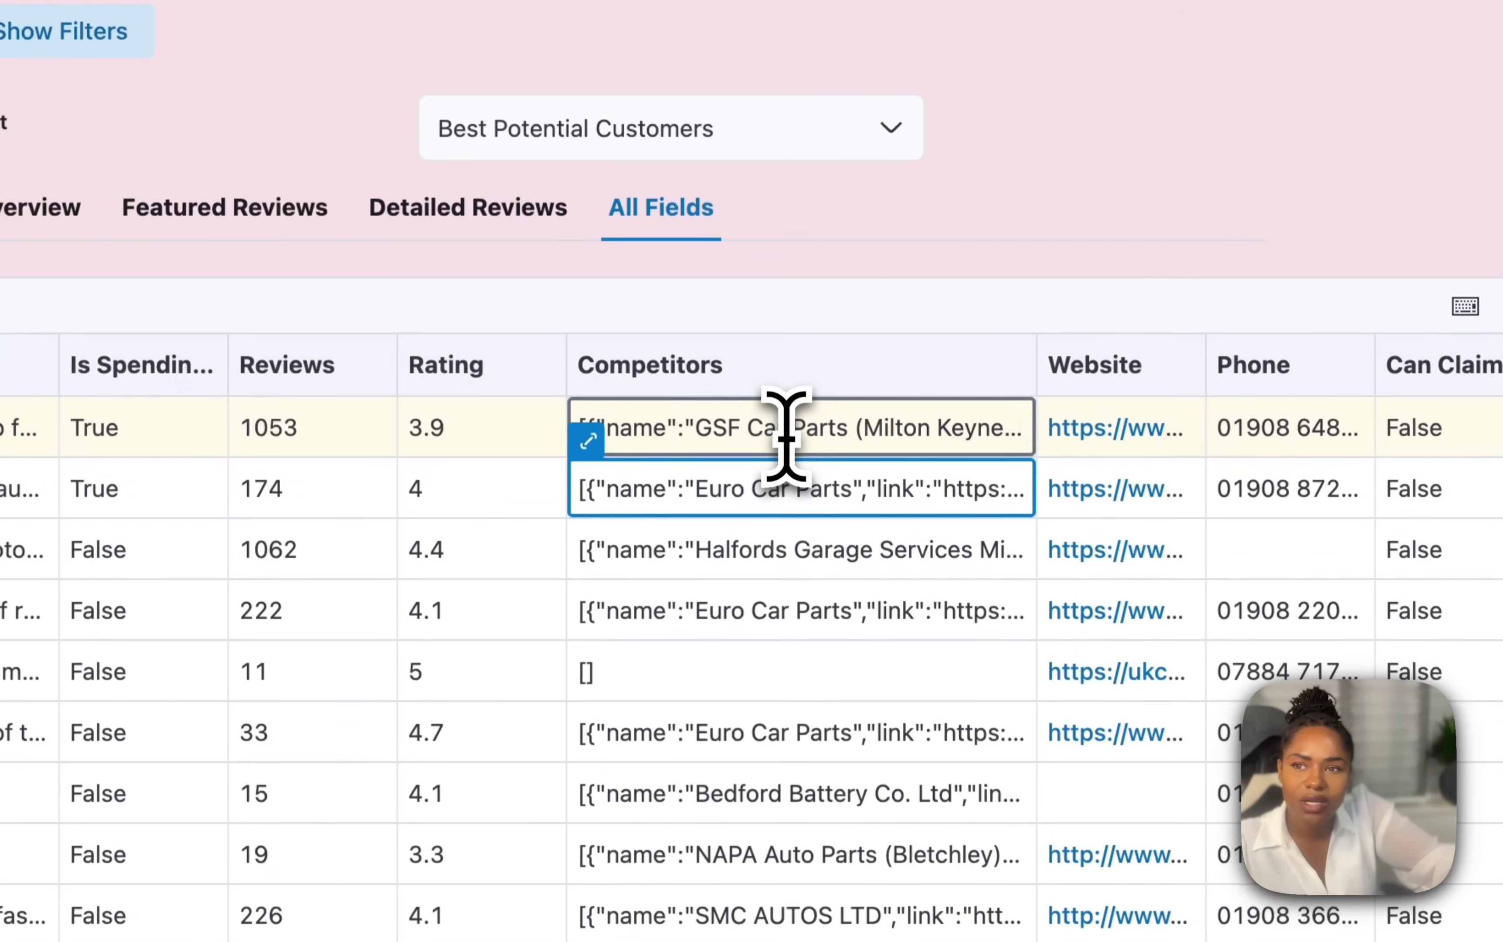
pyautogui.click(710, 430)
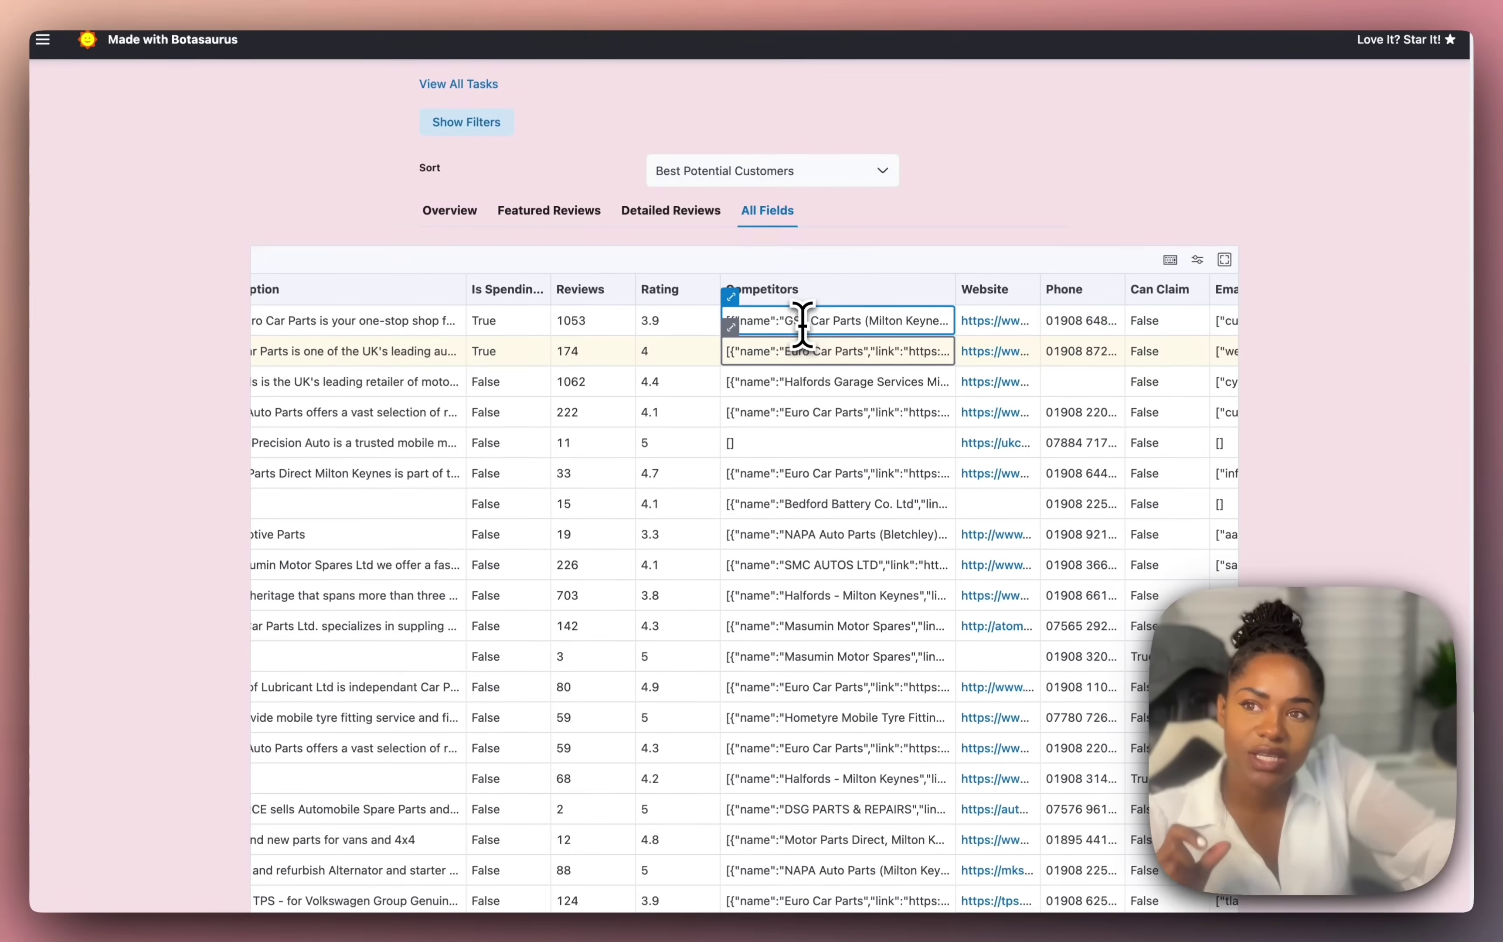
pyautogui.hscroll(-3, 699, 352)
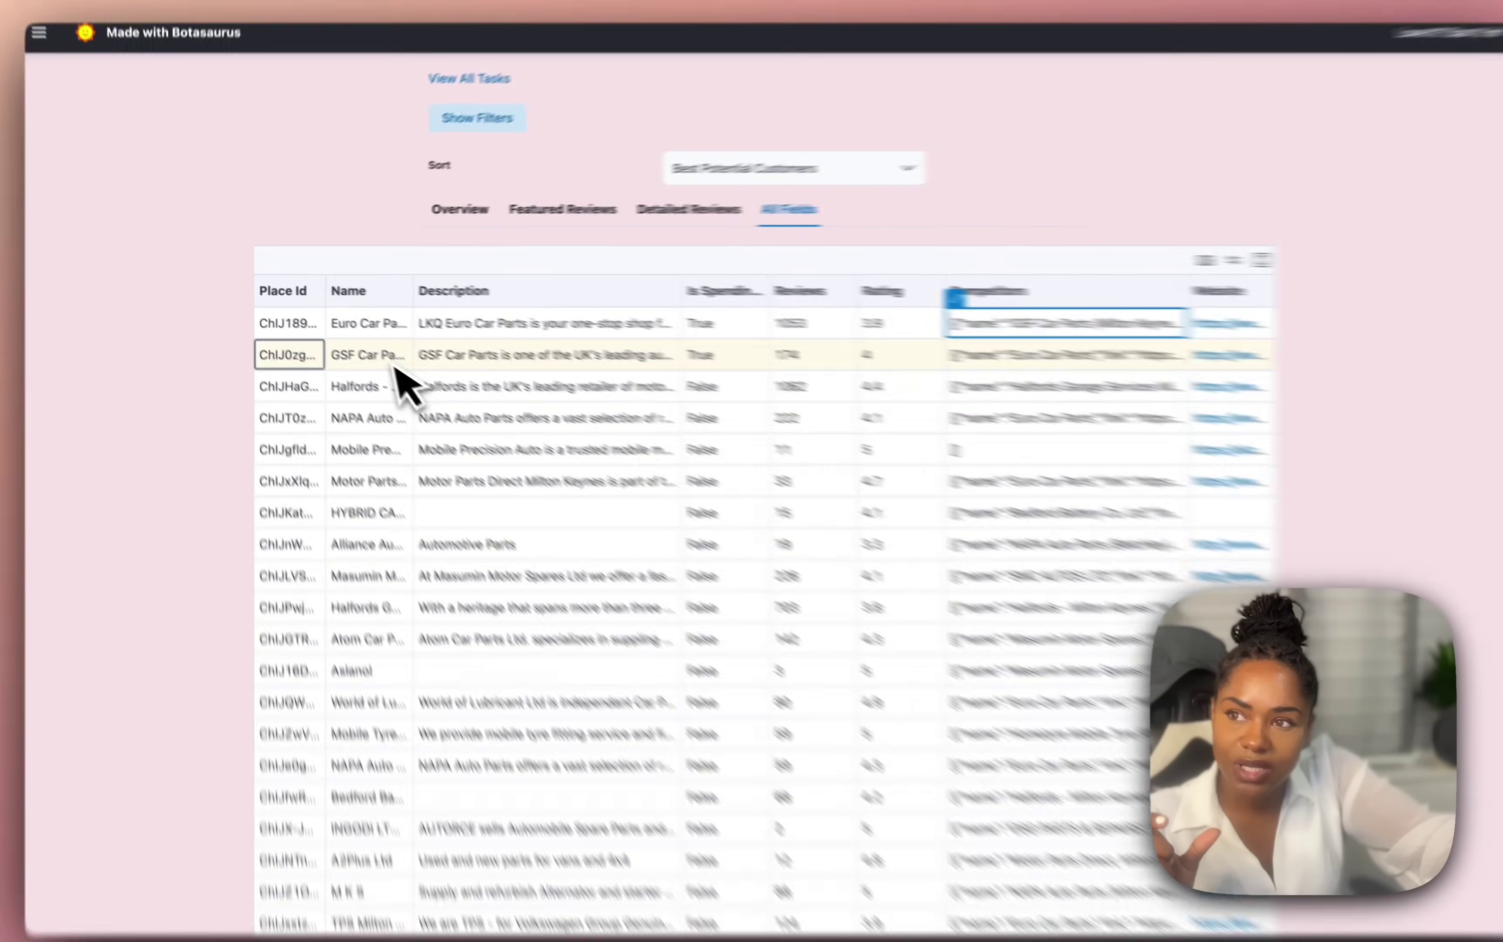
pyautogui.click(374, 353)
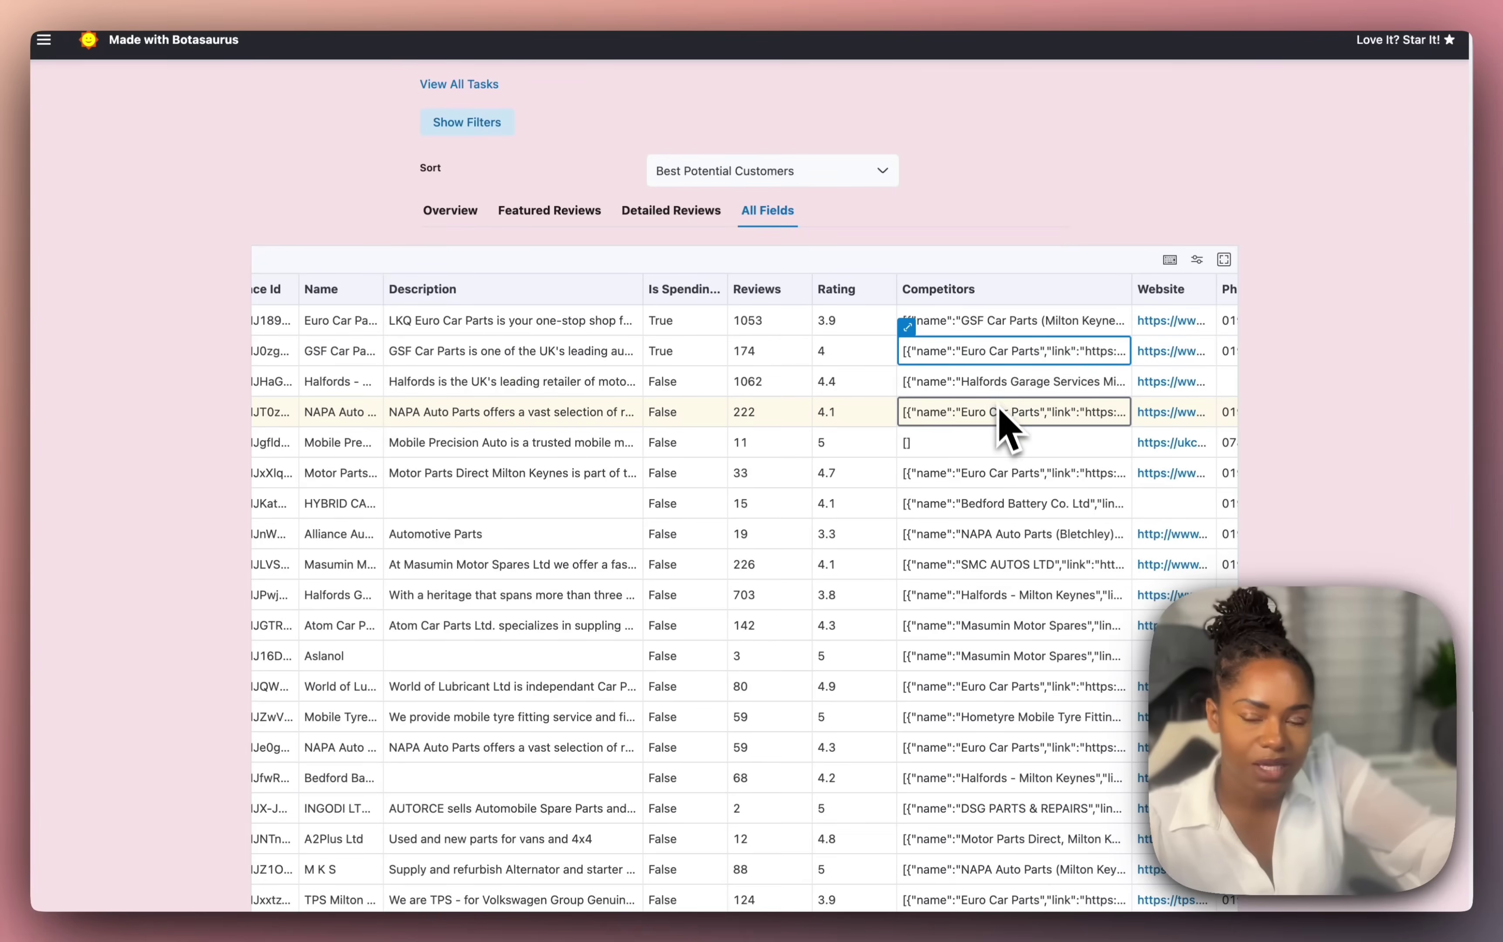
pyautogui.hscroll(5, 1004, 443)
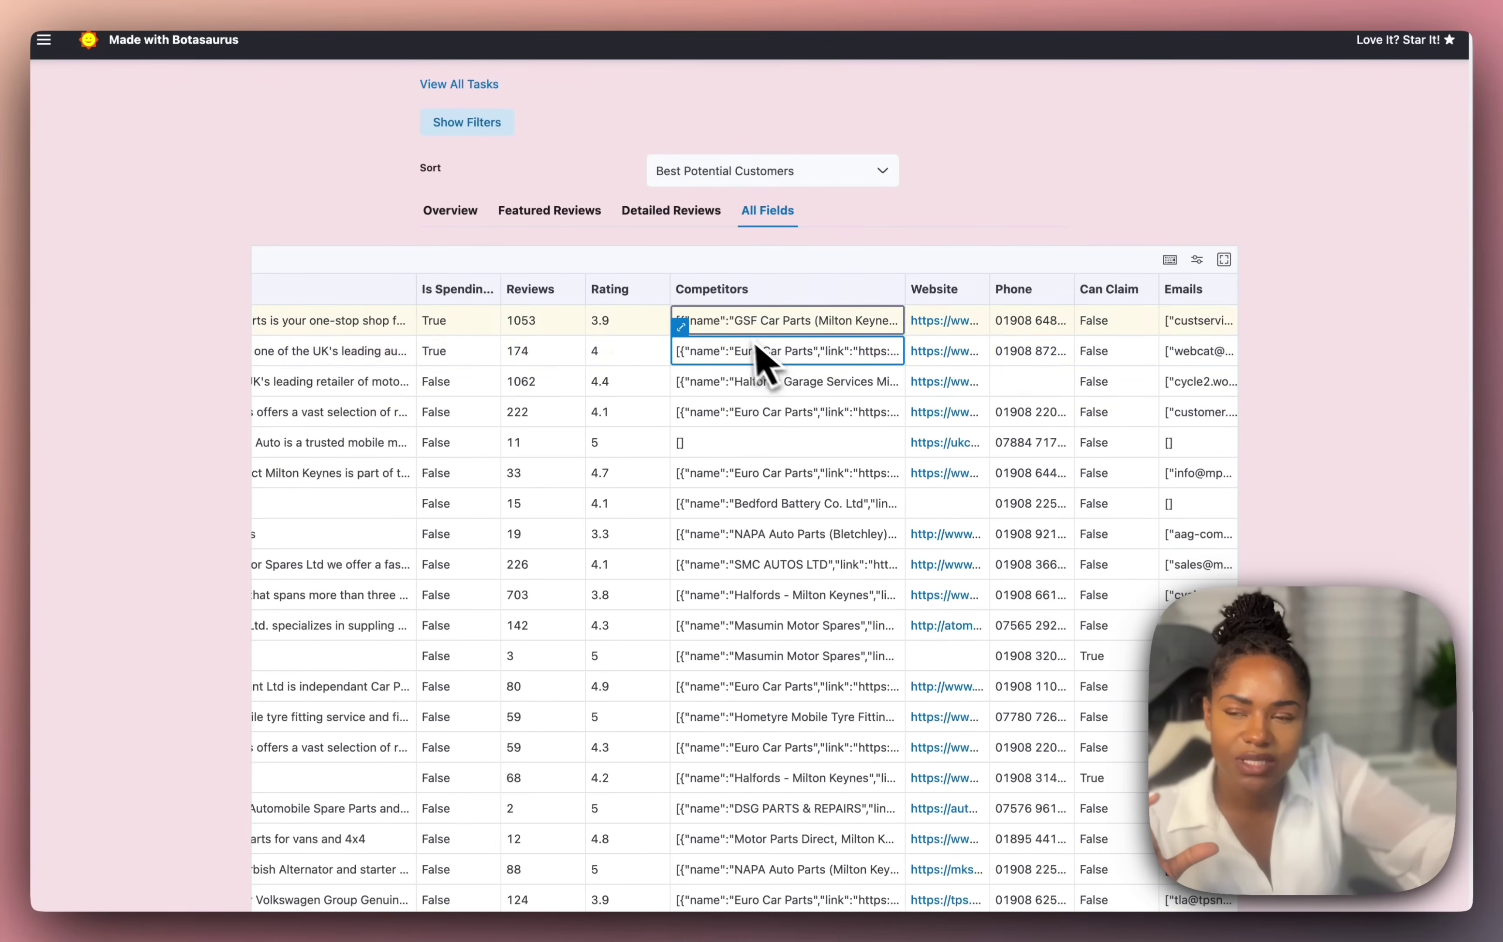
pyautogui.click(757, 320)
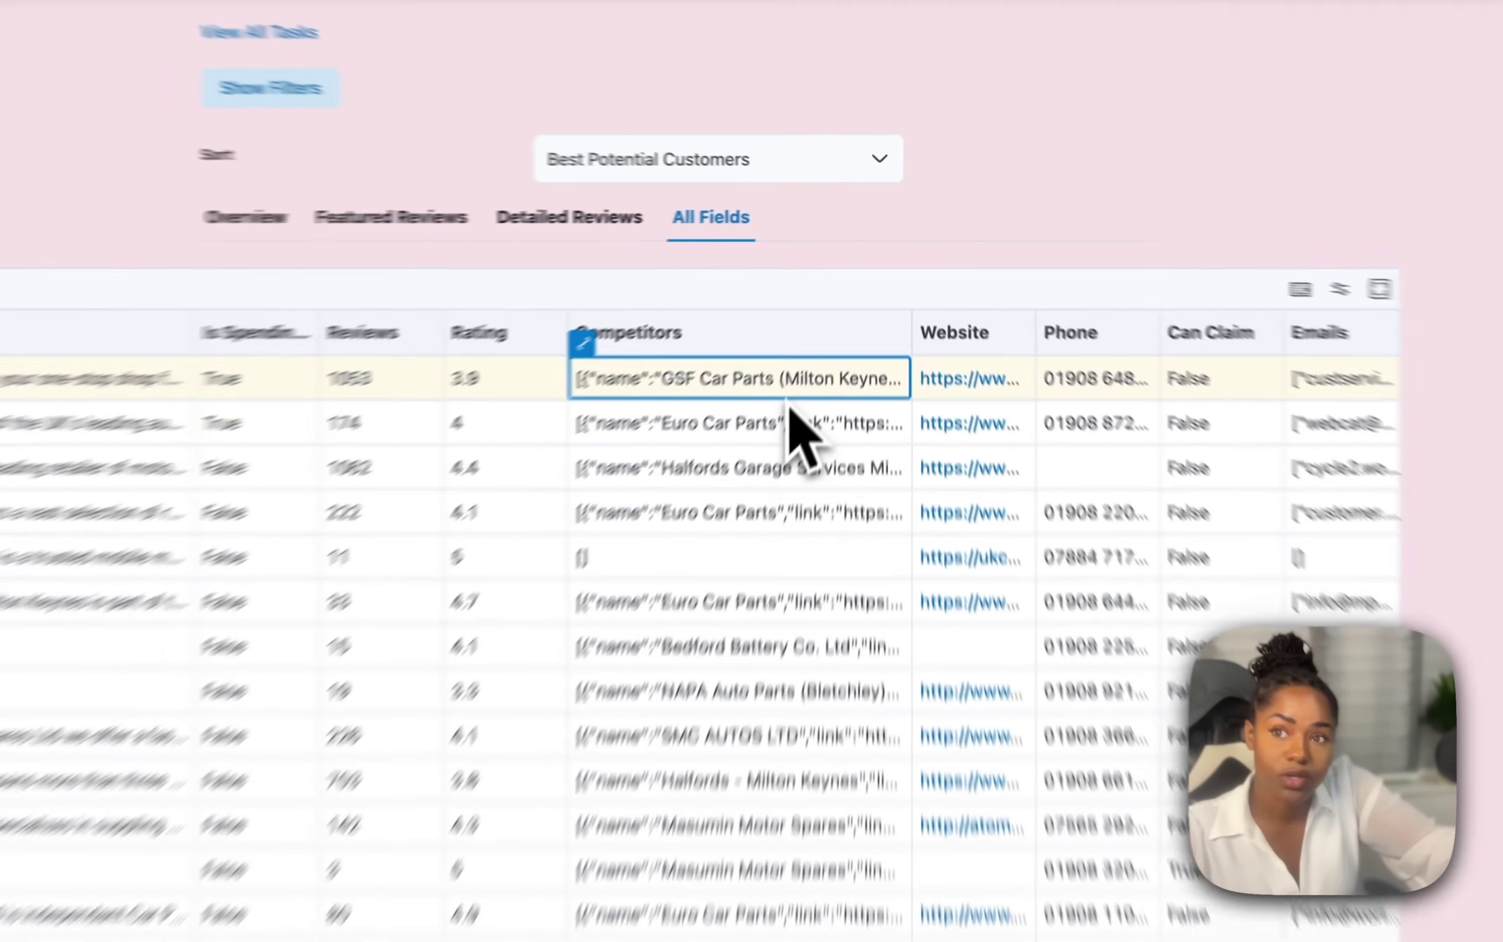
pyautogui.hscroll(5, 791, 374)
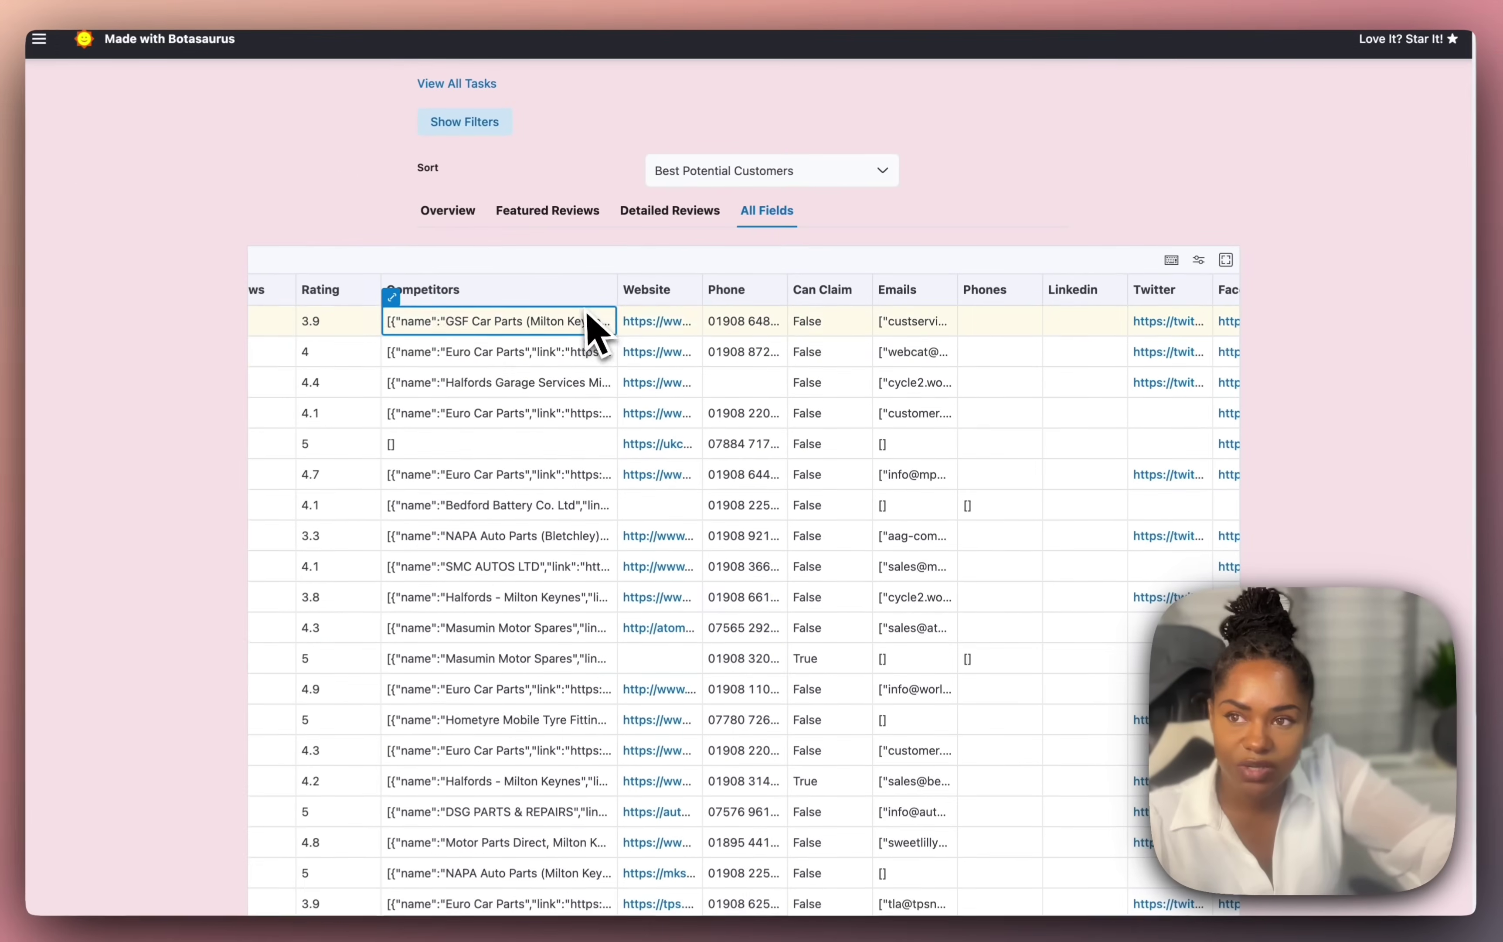
pyautogui.hscroll(2, 622, 321)
pyautogui.moveTo(599, 293); pyautogui.dragTo(822, 285)
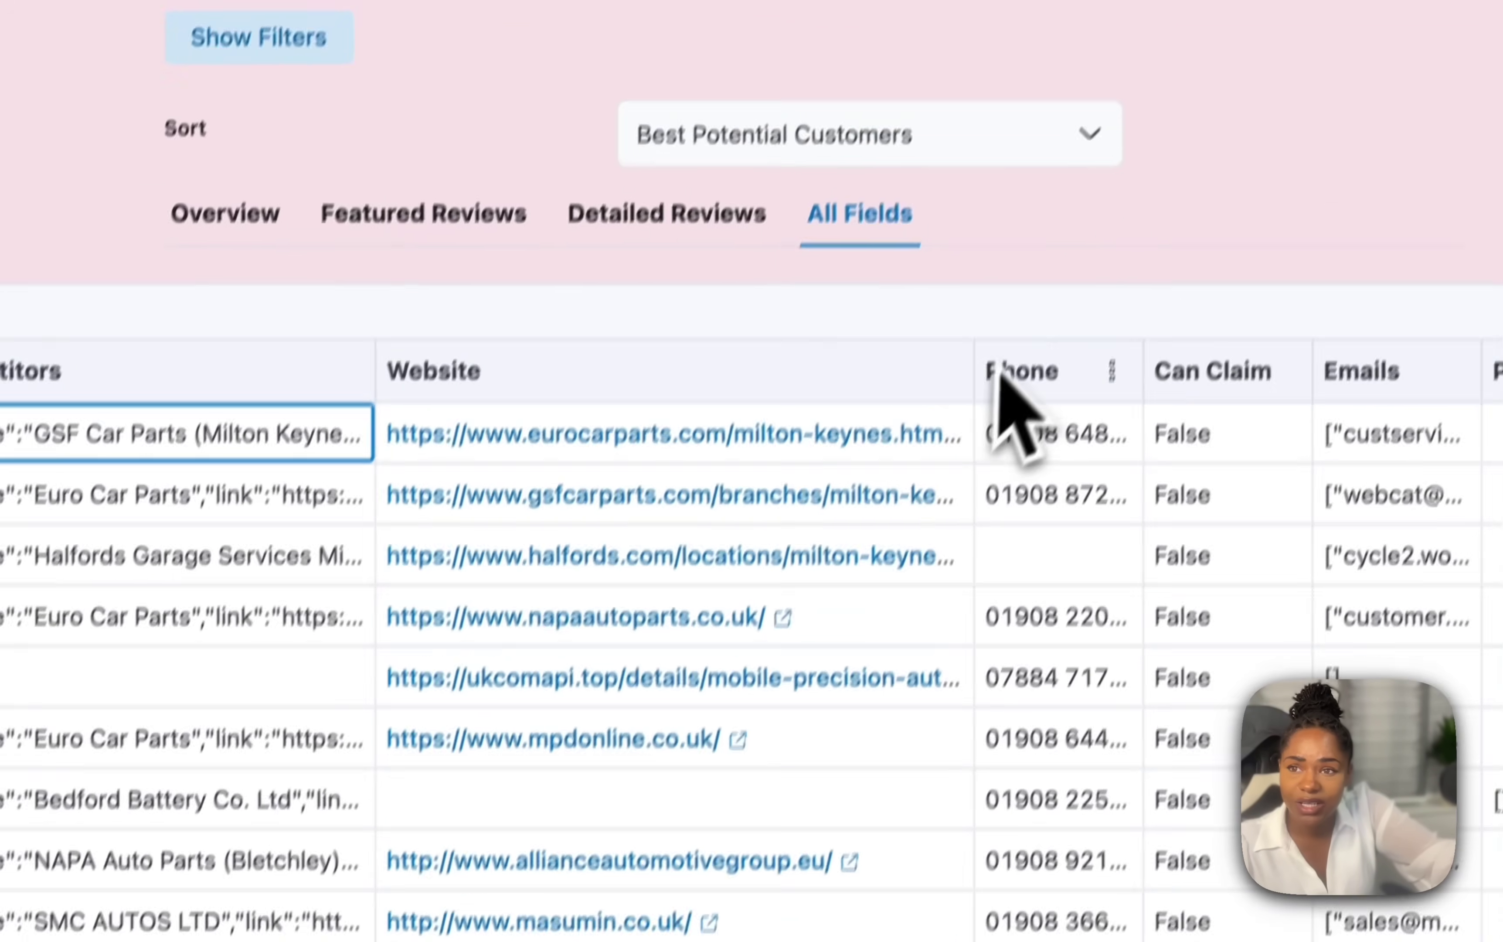
pyautogui.moveTo(1067, 141); pyautogui.dragTo(631, 142)
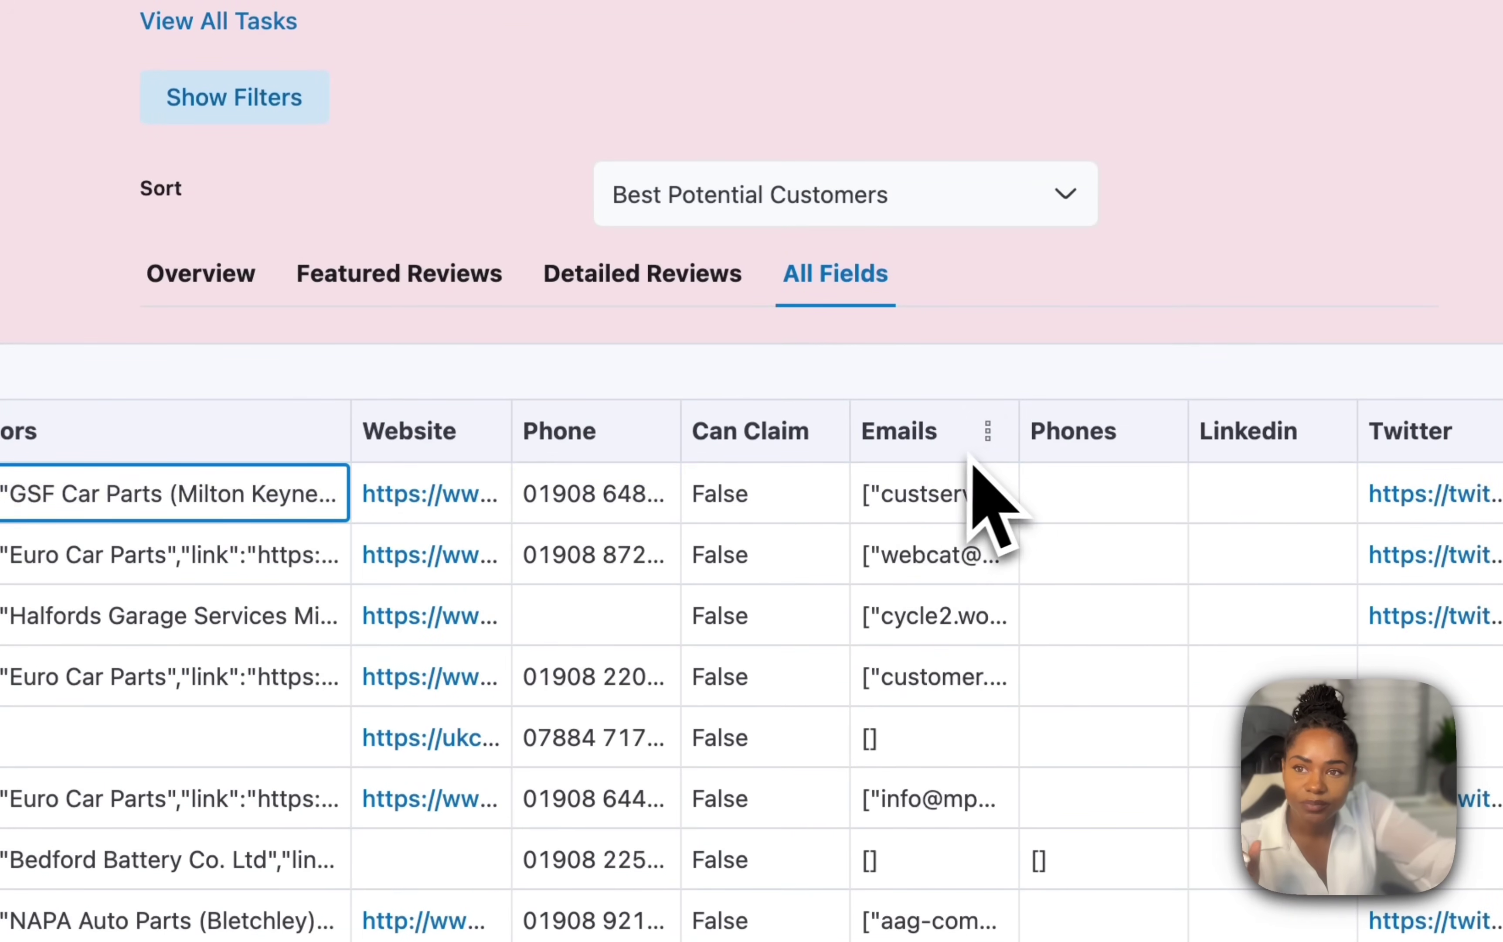
pyautogui.hscroll(1, 953, 504)
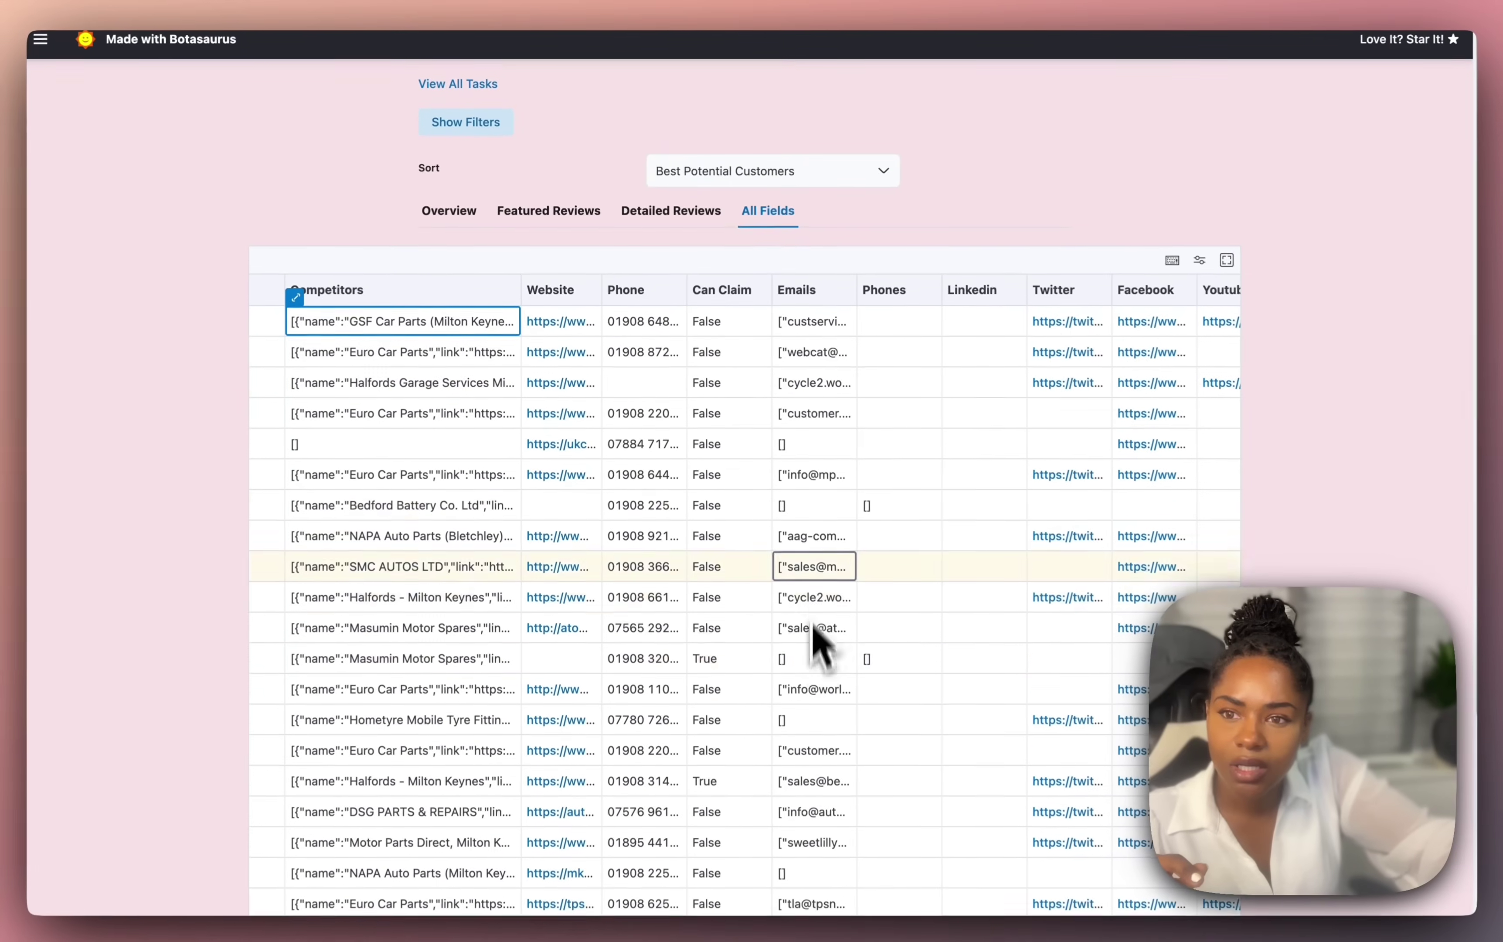
pyautogui.hscroll(5, 867, 418)
pyautogui.hscroll(5, 861, 401)
pyautogui.click(839, 390)
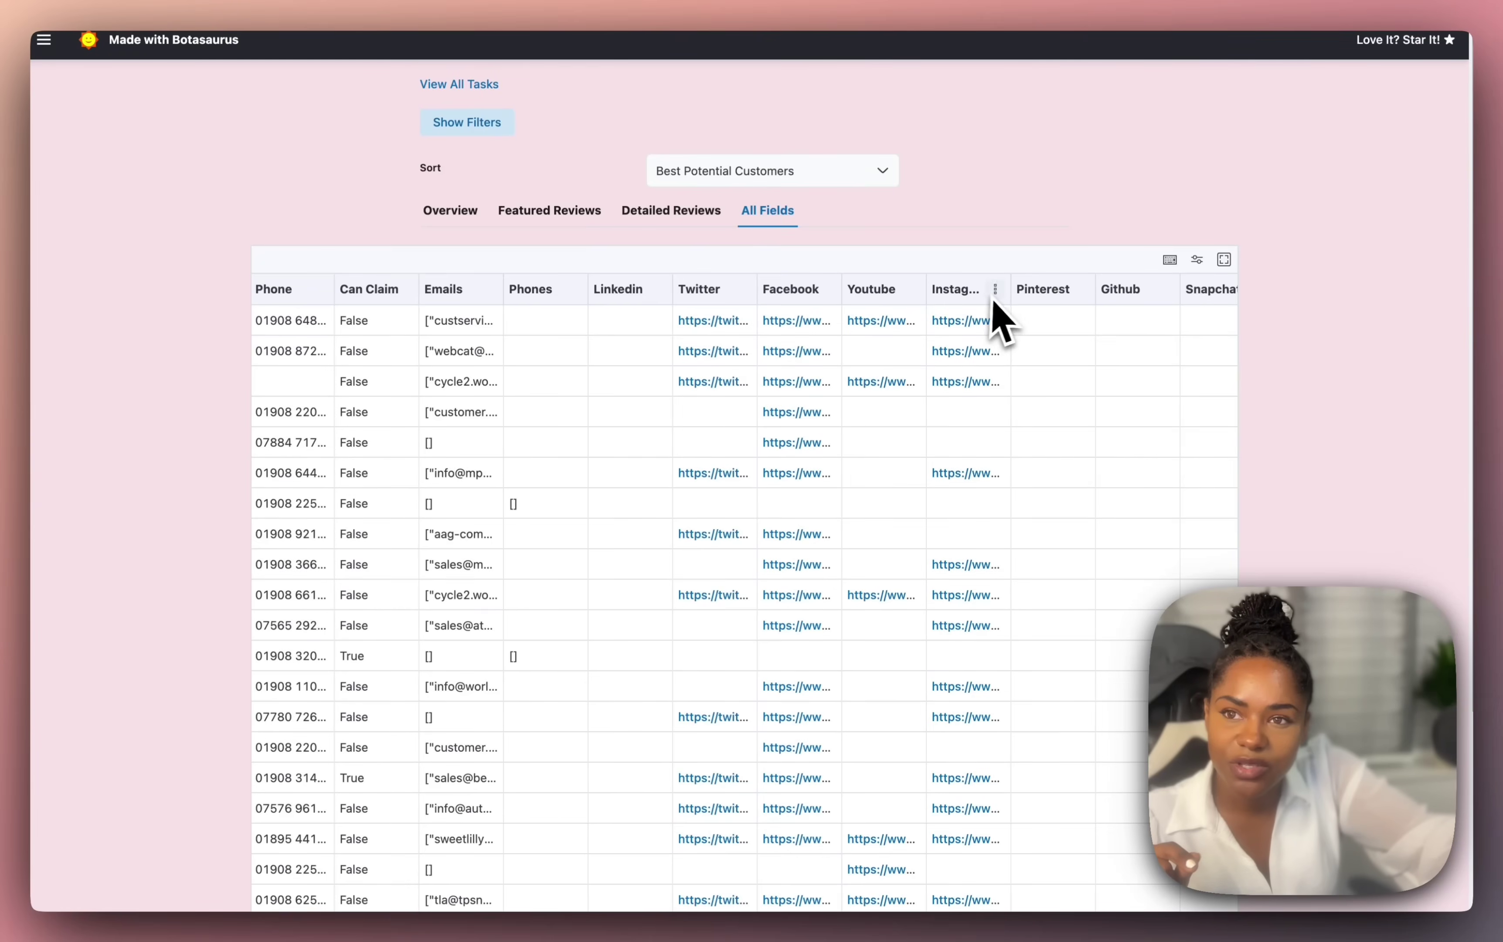
pyautogui.hscroll(7, 987, 314)
pyautogui.click(880, 439)
pyautogui.scroll(-5, 881, 436)
pyautogui.click(879, 403)
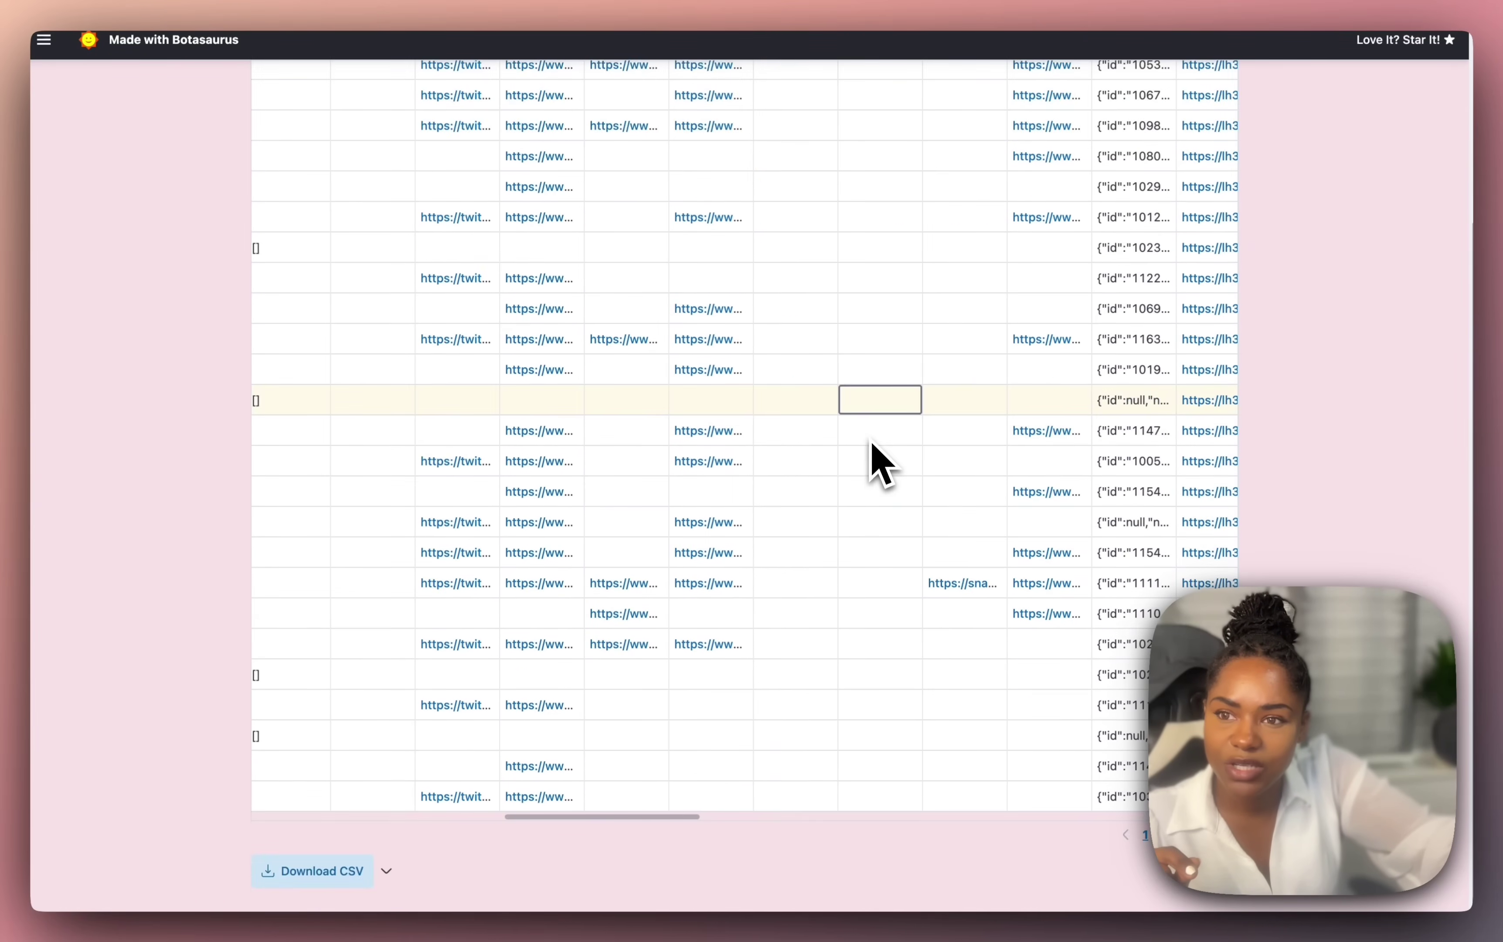
pyautogui.scroll(5, 872, 444)
pyautogui.click(937, 310)
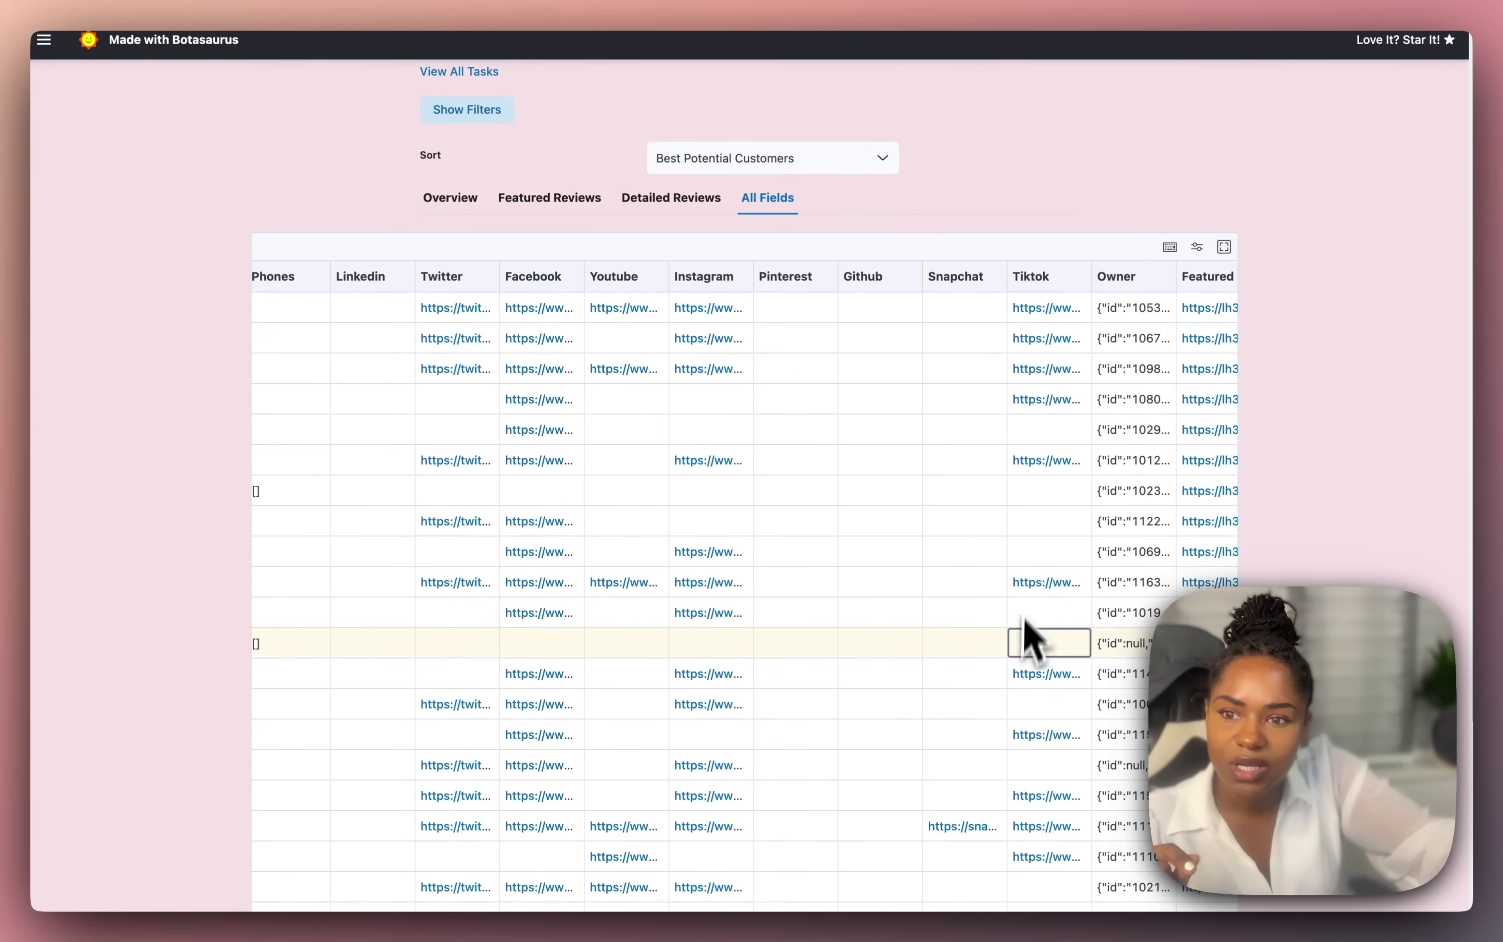
pyautogui.click(1050, 338)
pyautogui.hscroll(3, 1063, 340)
pyautogui.press('Right')
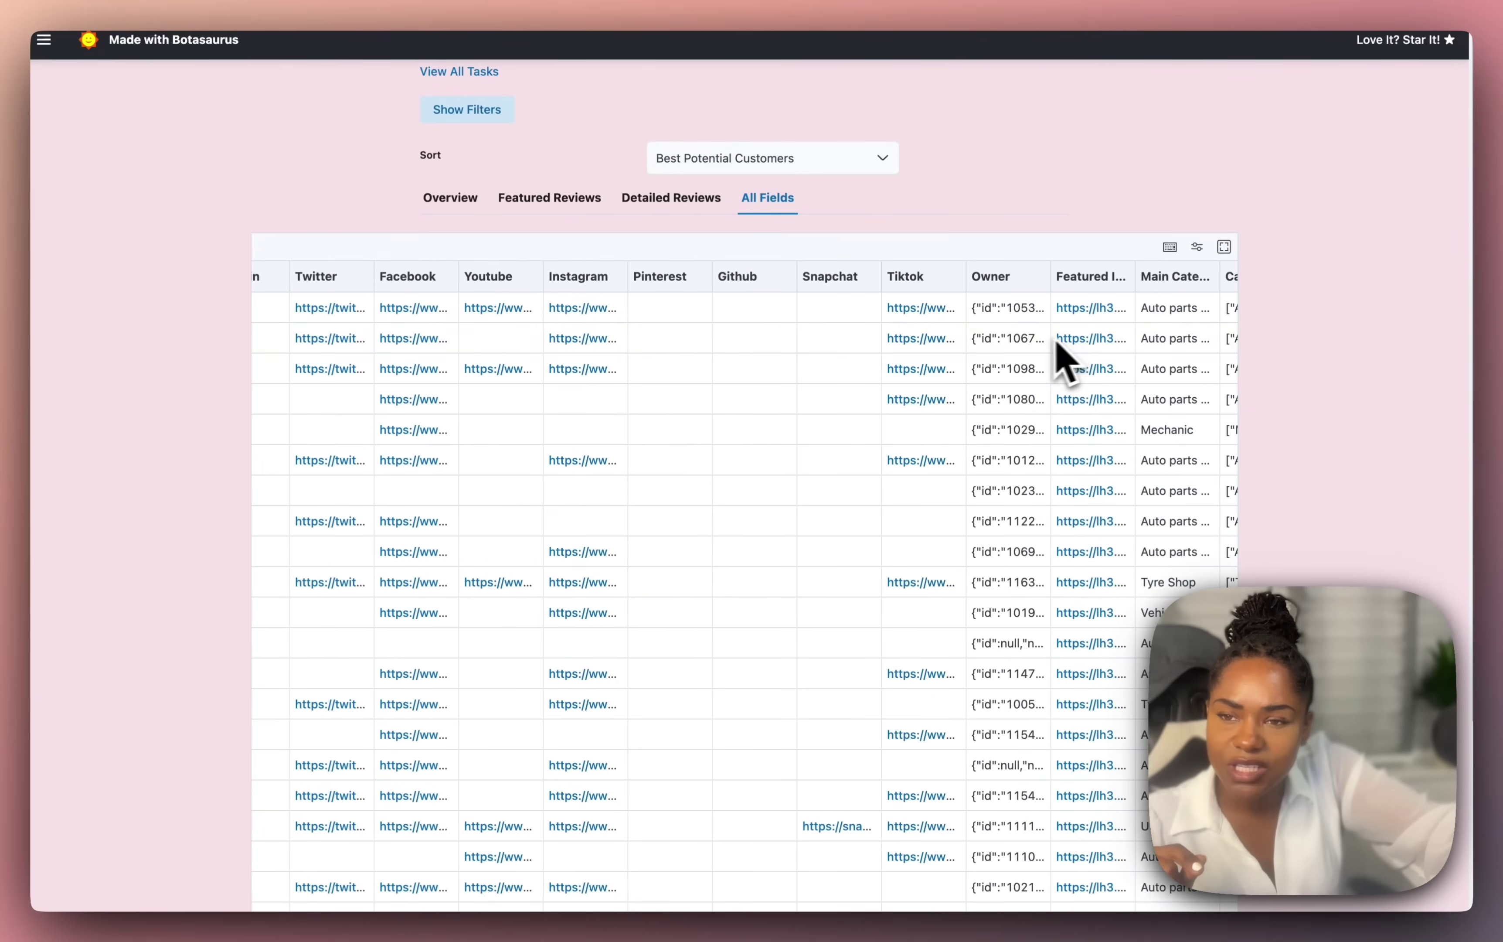
pyautogui.press('Up')
pyautogui.hscroll(8, 990, 336)
pyautogui.press('Right')
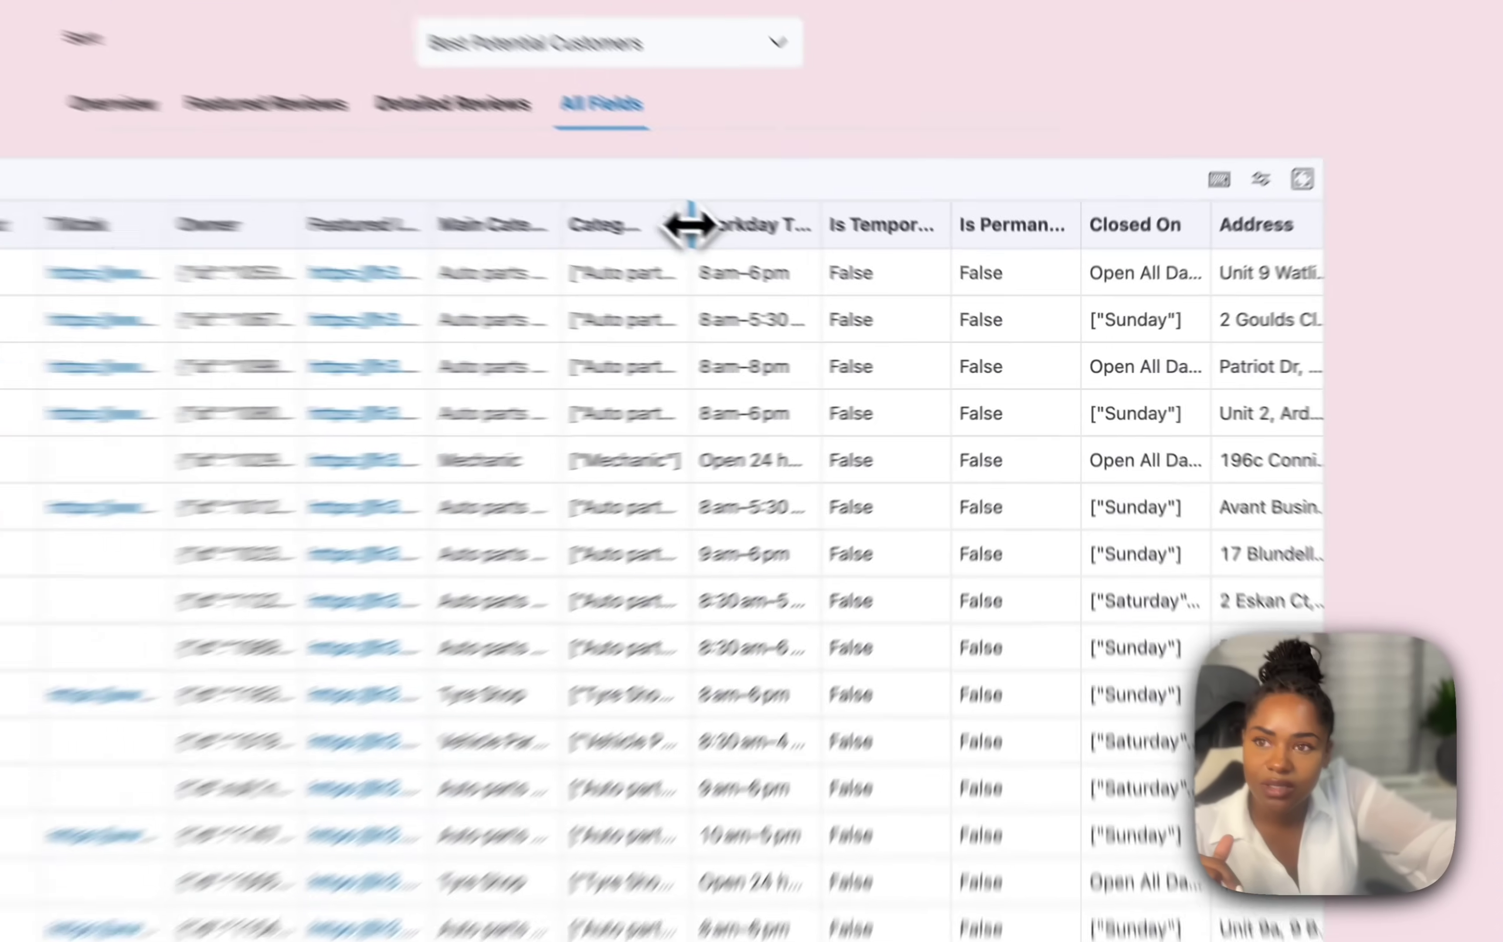
# Widen the Categories column to read full categories, then narrow it back.
pyautogui.moveTo(820, 276); pyautogui.dragTo(1015, 276)
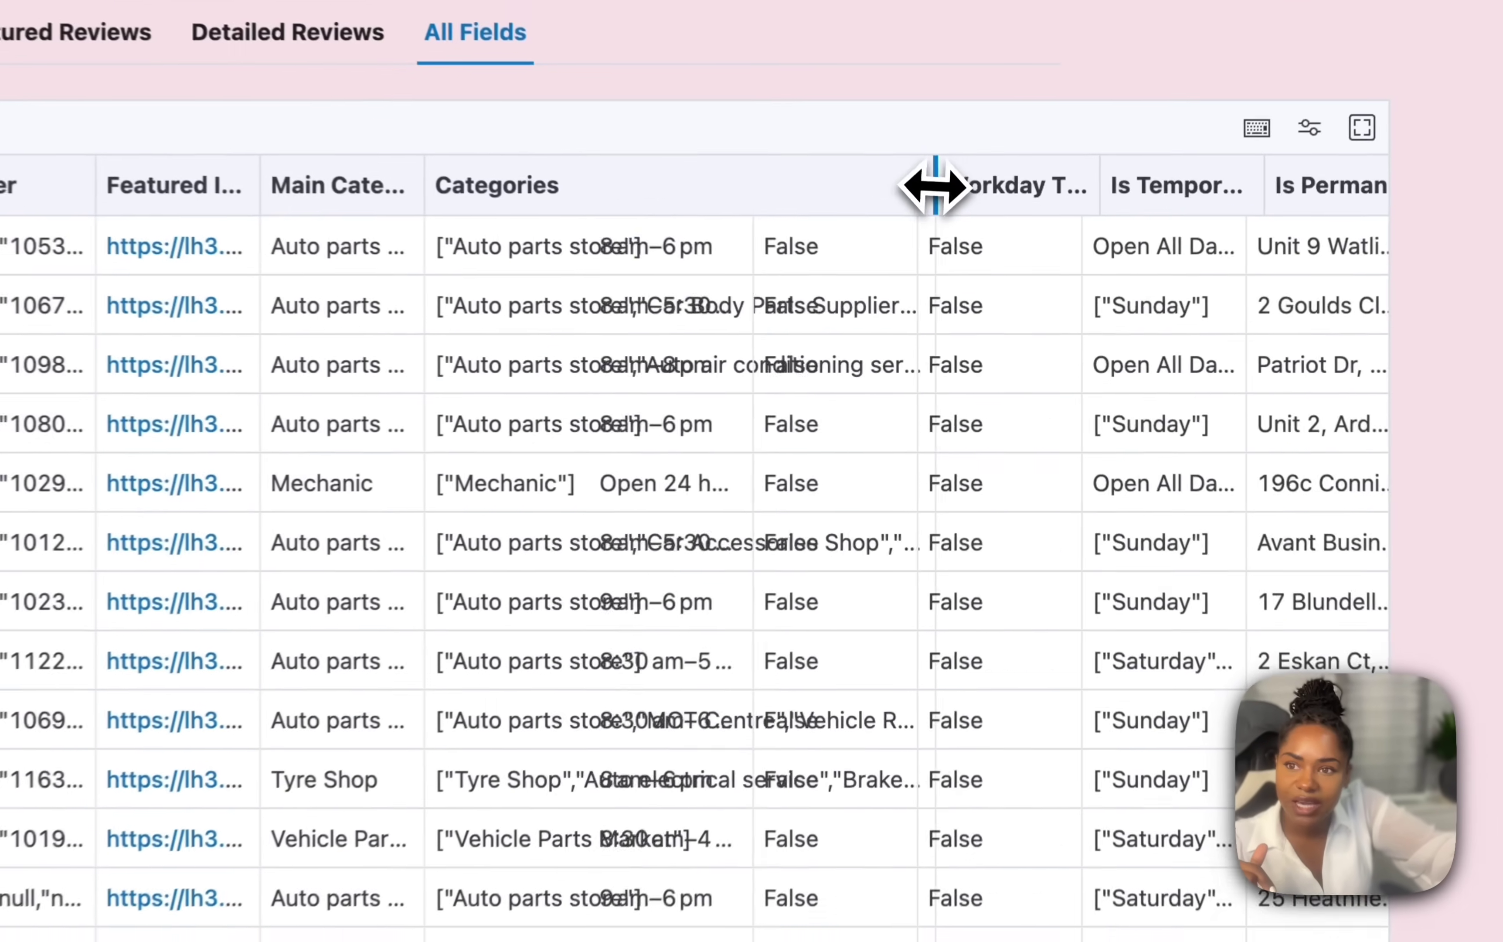
pyautogui.press('Up')
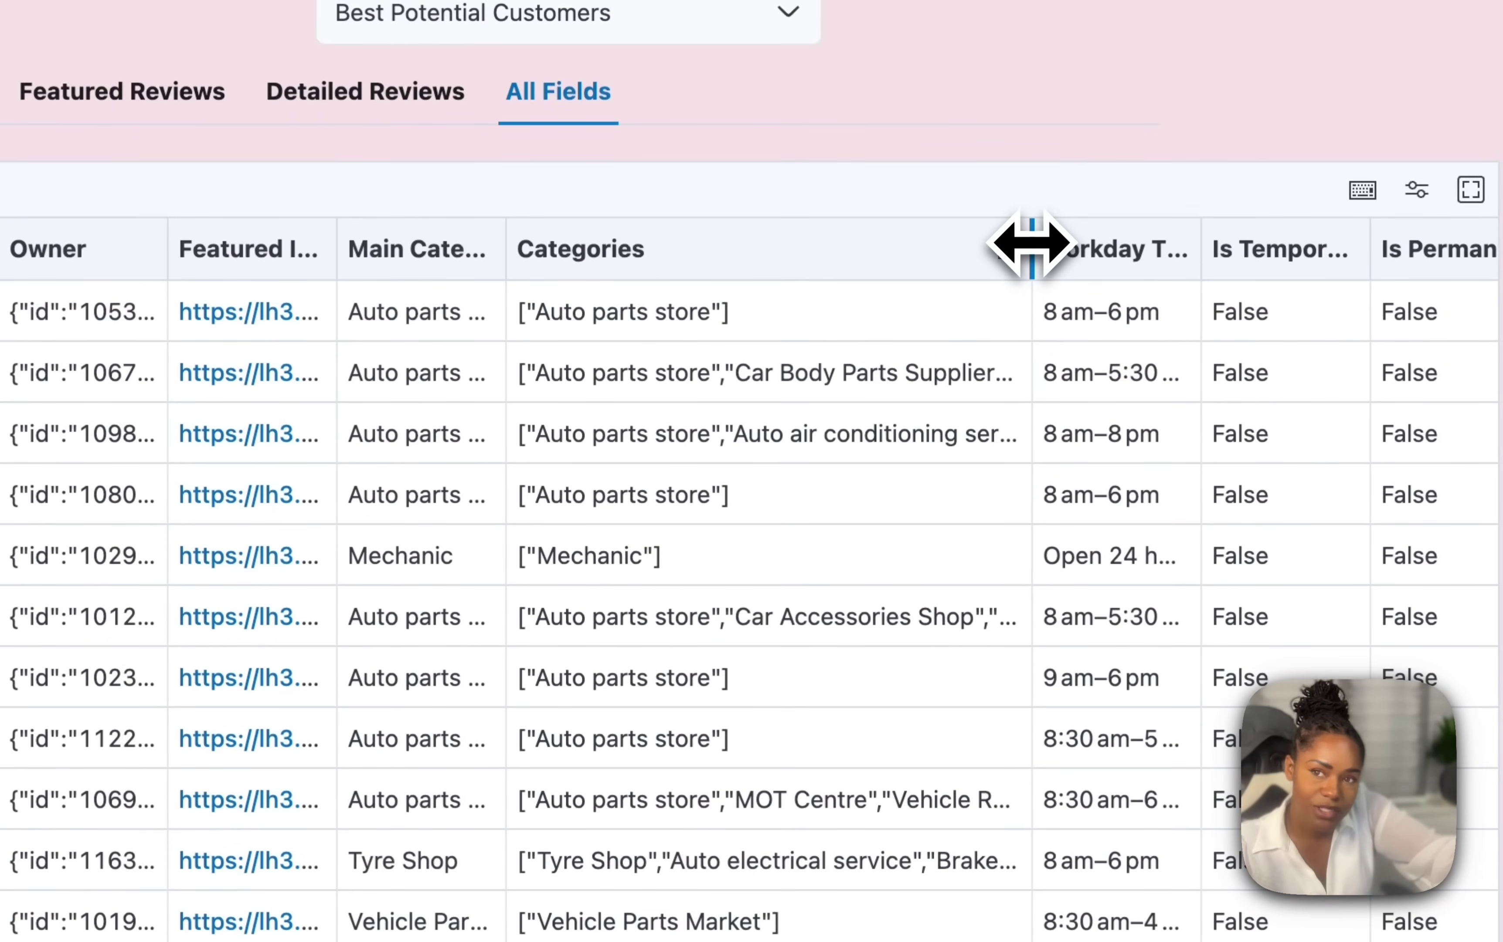
pyautogui.moveTo(1032, 244); pyautogui.dragTo(717, 268)
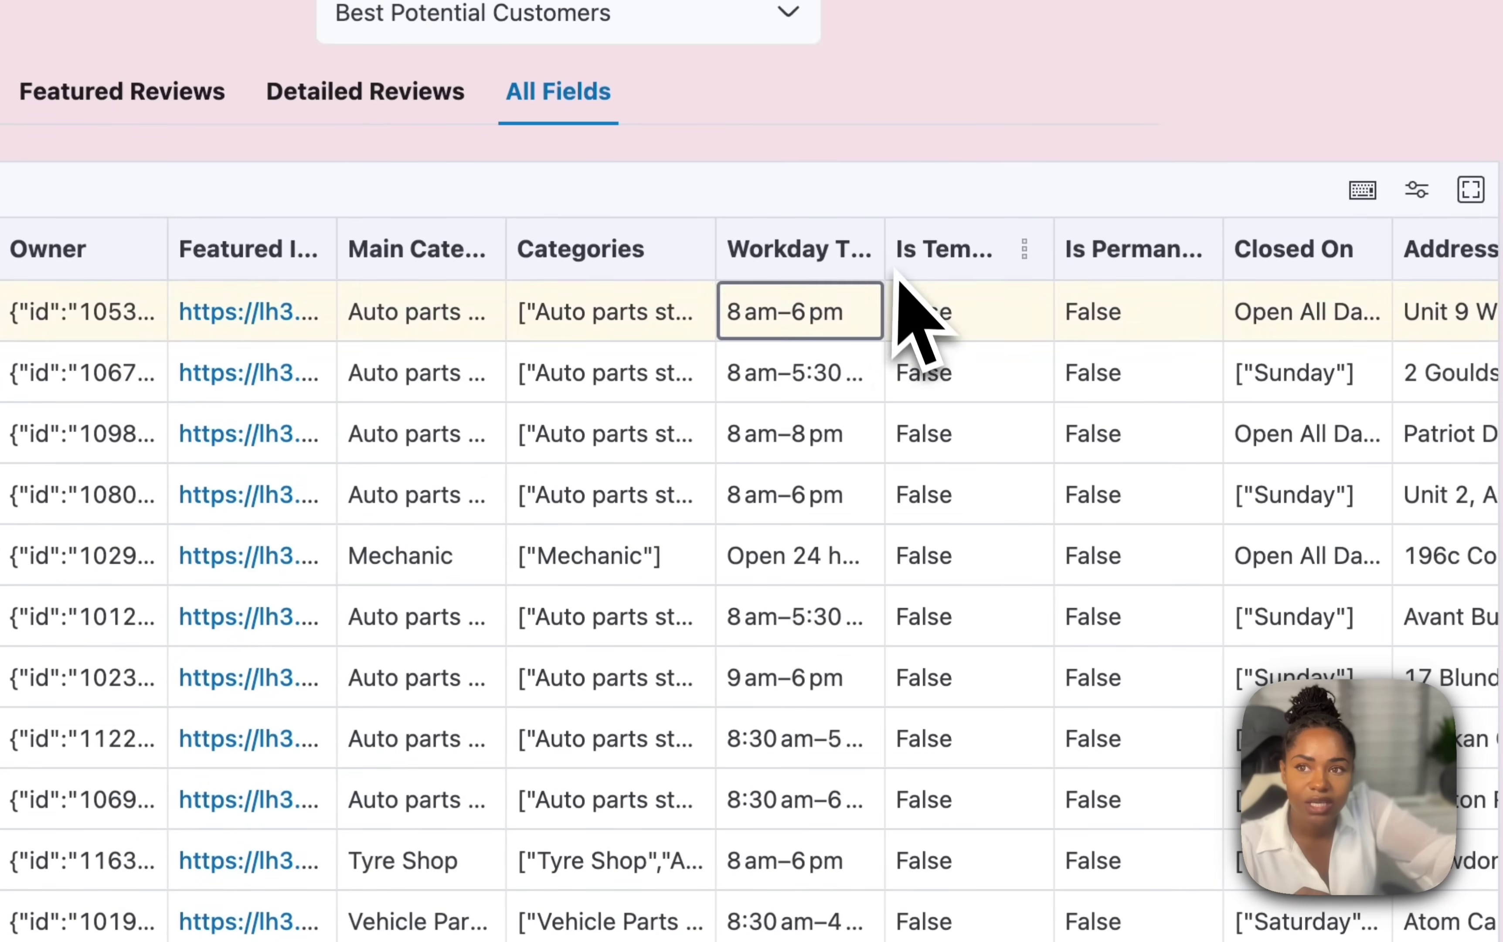
# Widen the Workday Timing column so full opening hours are visible.
pyautogui.hscroll(1, 903, 256)
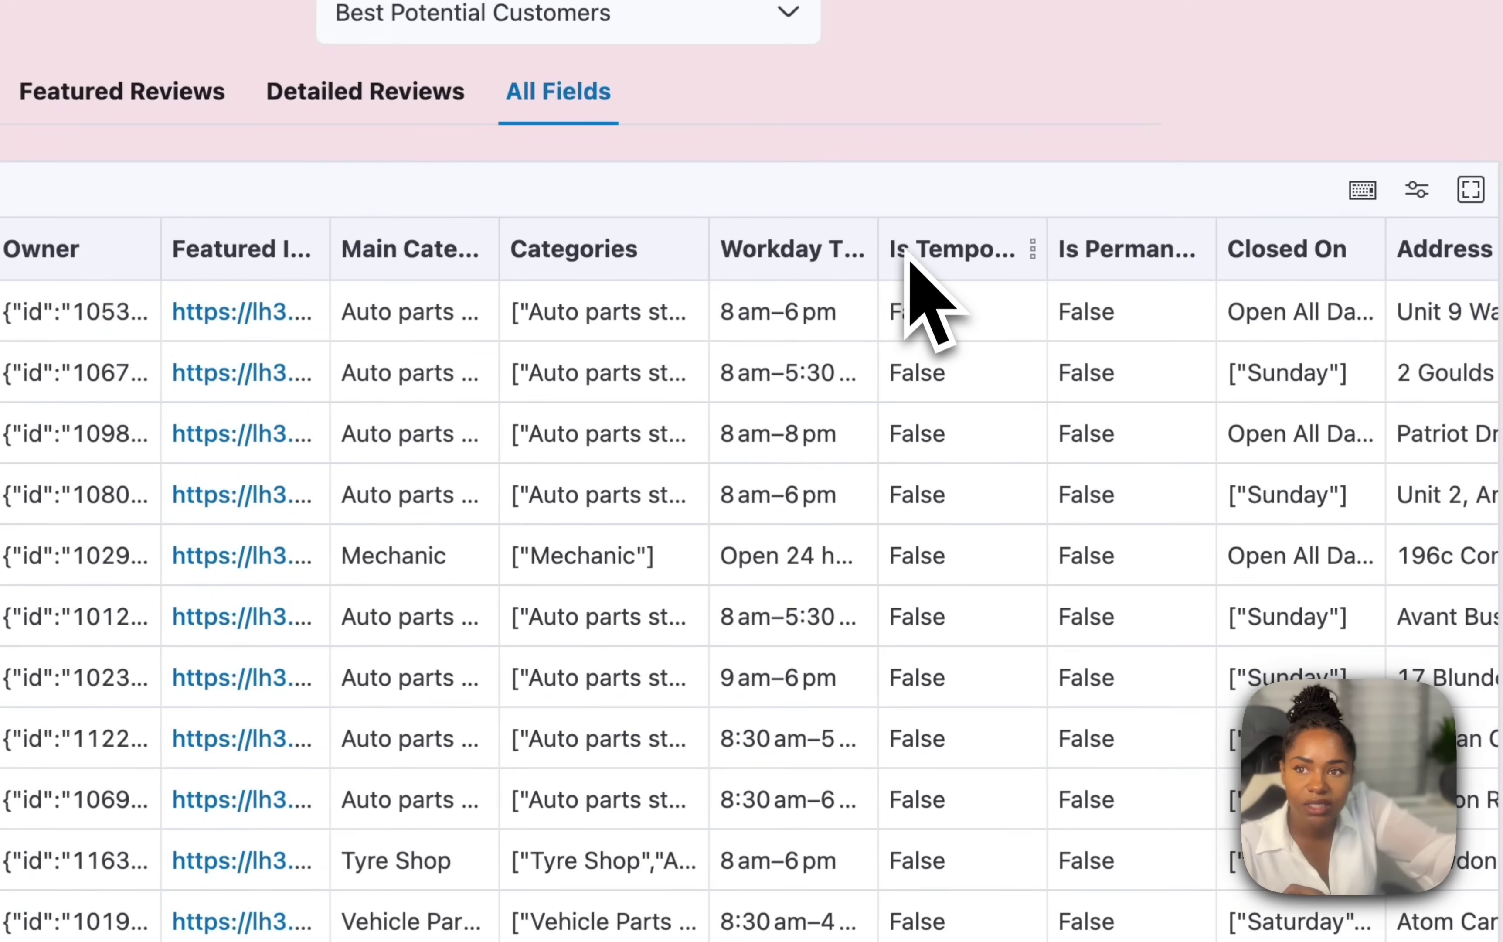
pyautogui.moveTo(881, 248); pyautogui.dragTo(1031, 254)
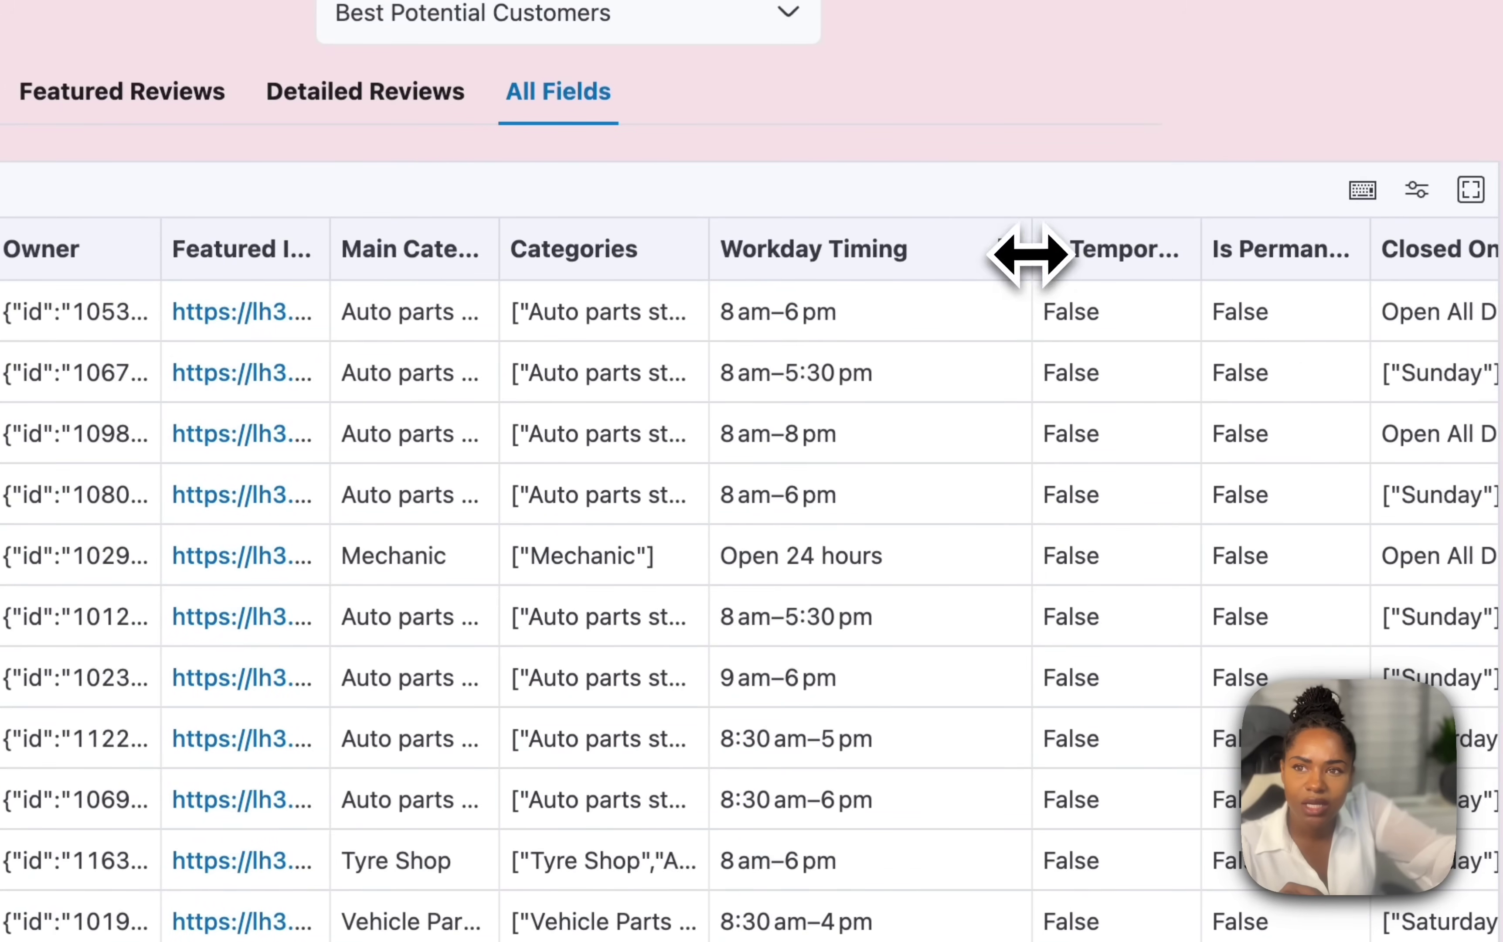
pyautogui.hscroll(1, 1040, 268)
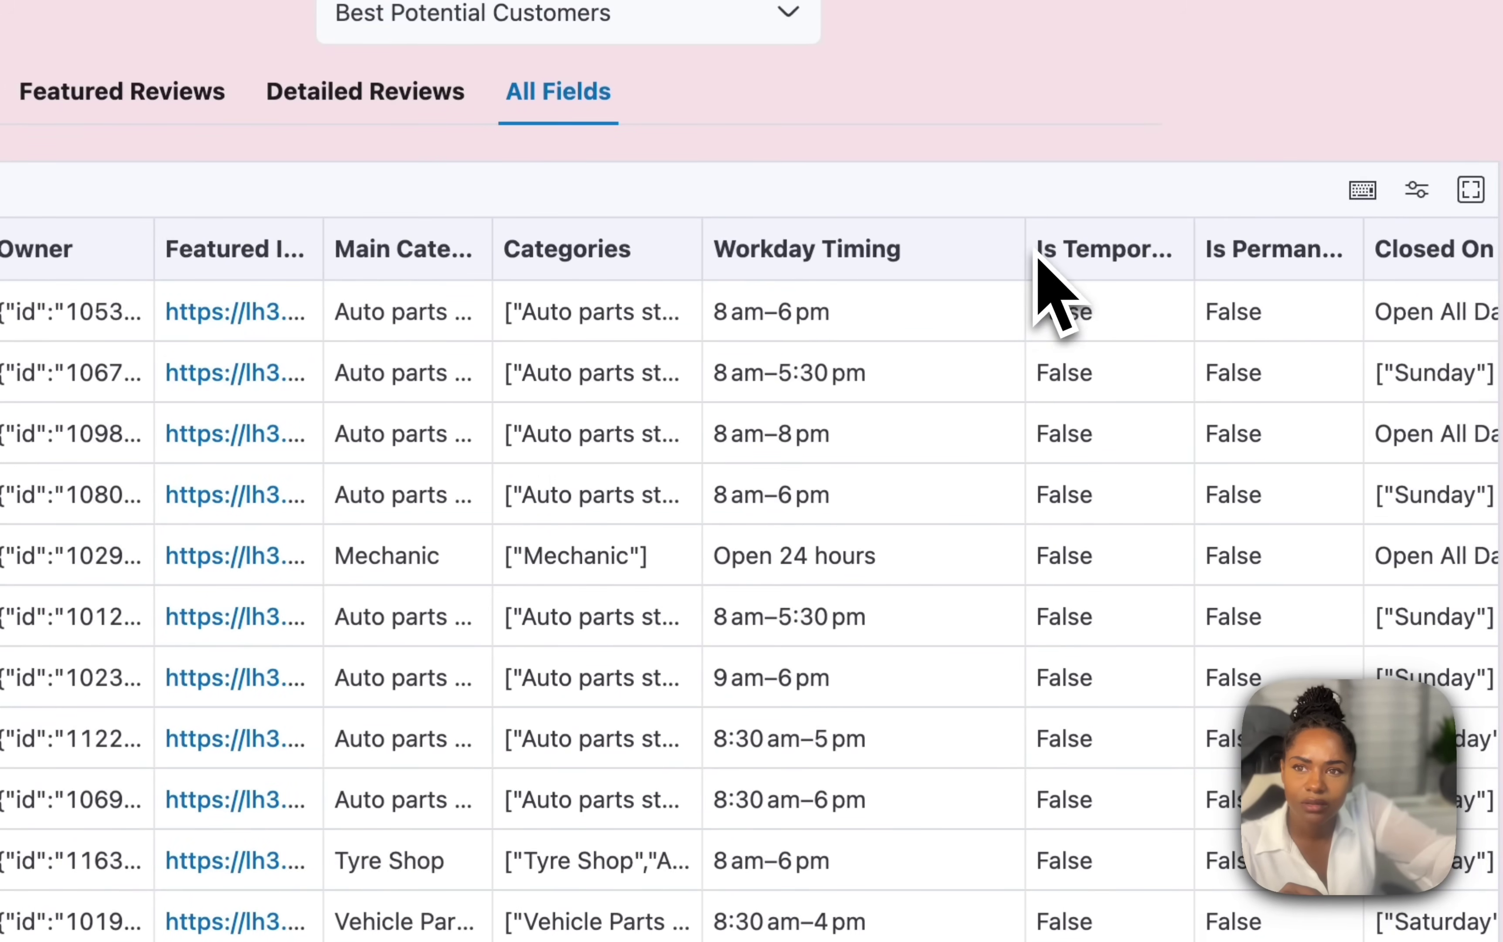
pyautogui.moveTo(1025, 246); pyautogui.dragTo(945, 243)
# Check the Is Temporary and Is Permanent closure flags and review keywords.
pyautogui.click(991, 295)
pyautogui.hscroll(3, 1115, 325)
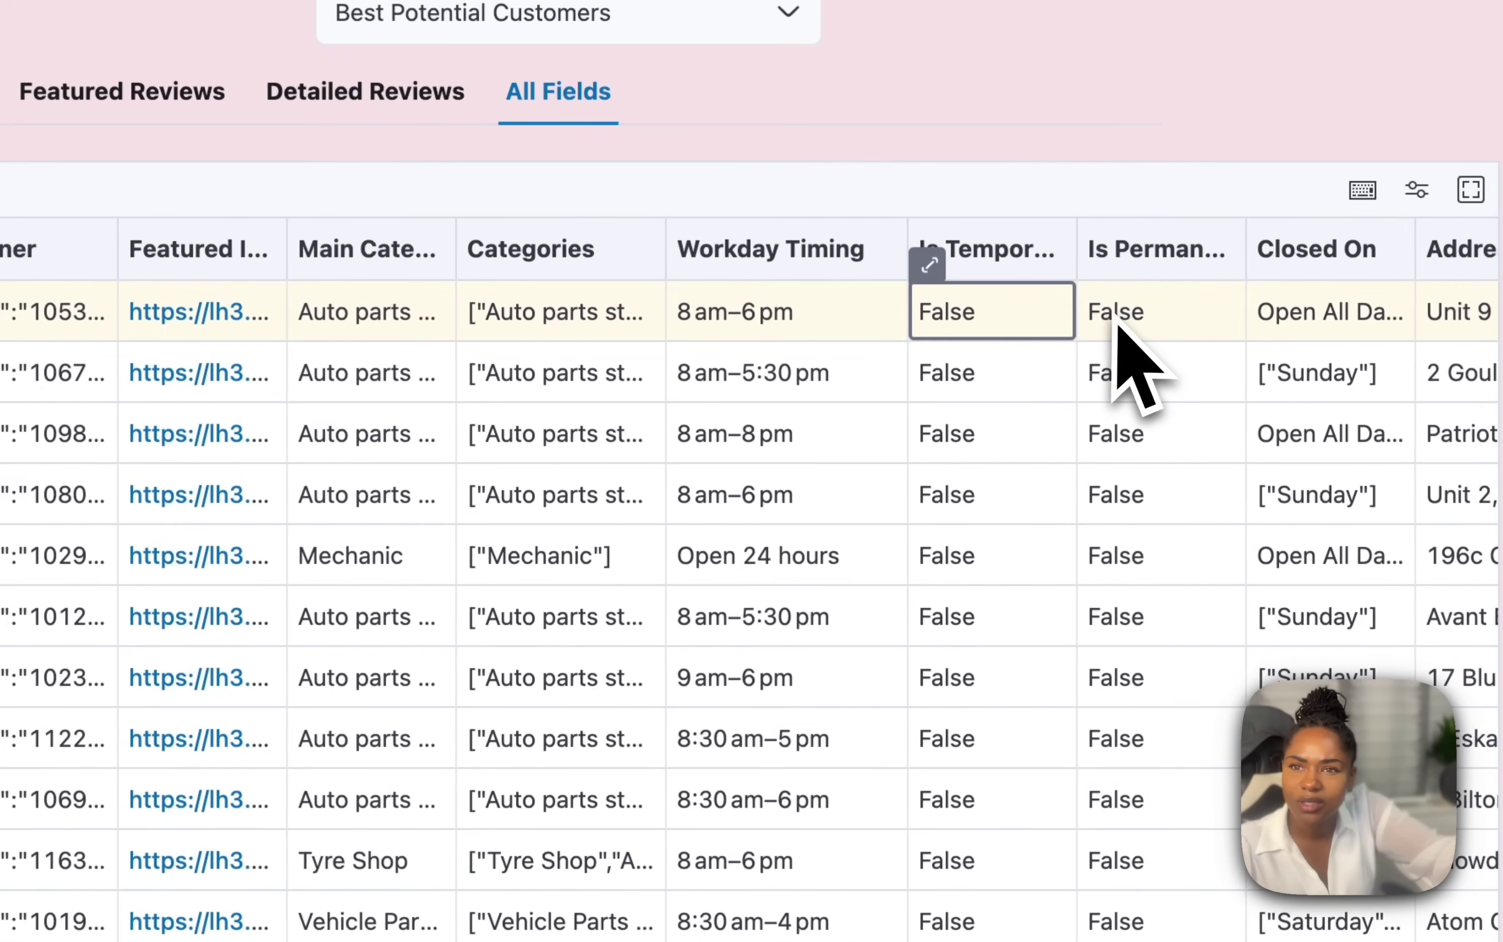
pyautogui.click(1116, 323)
pyautogui.hscroll(15, 934, 342)
pyautogui.click(673, 555)
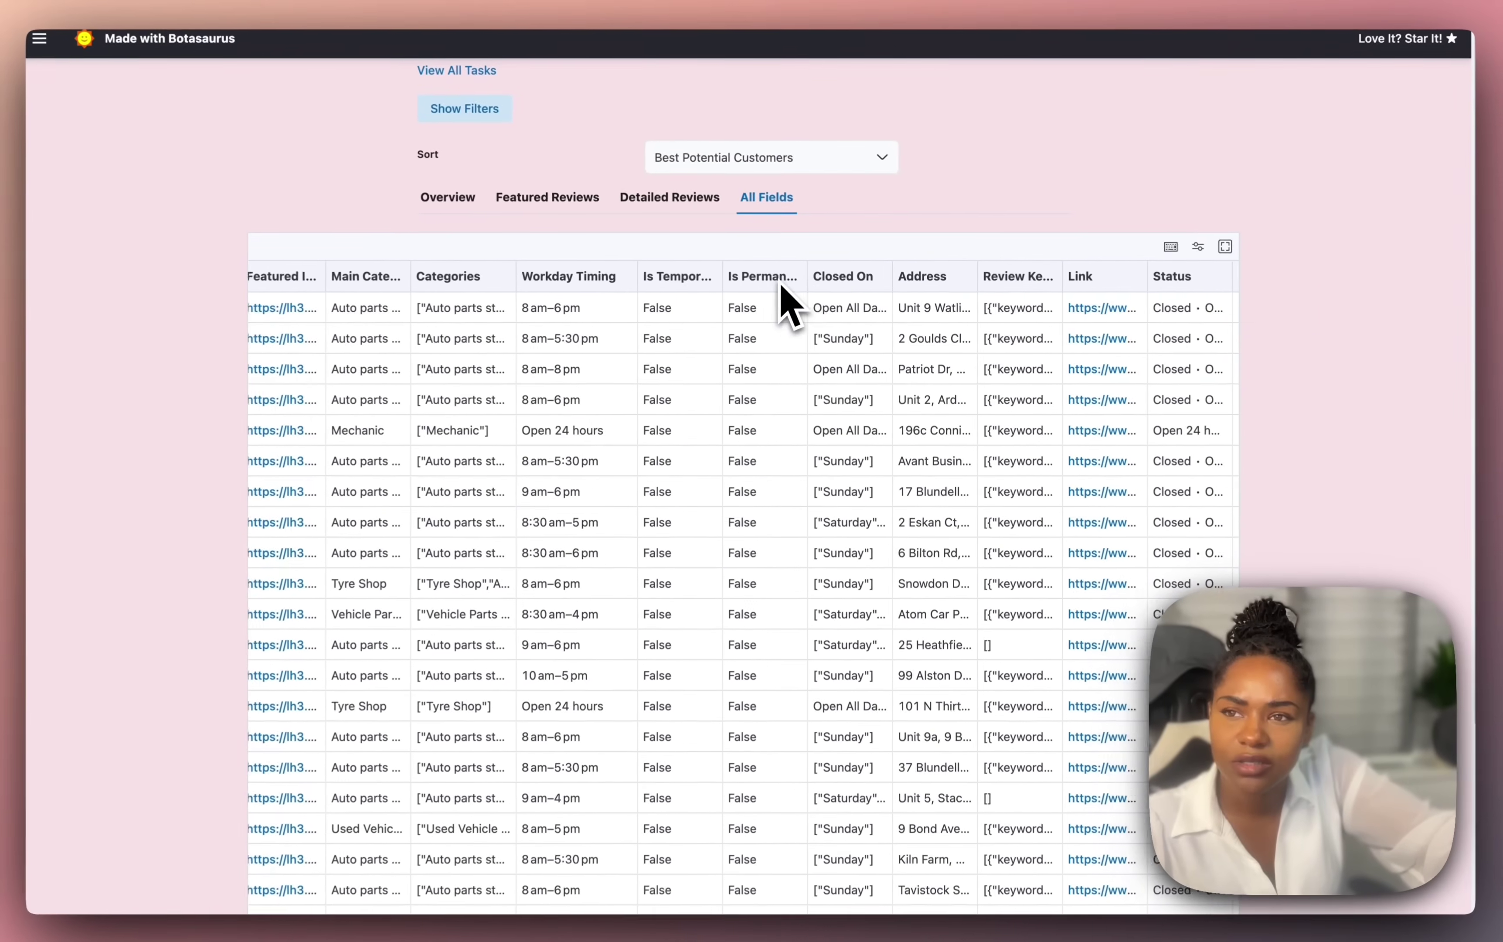
pyautogui.hscroll(5, 760, 305)
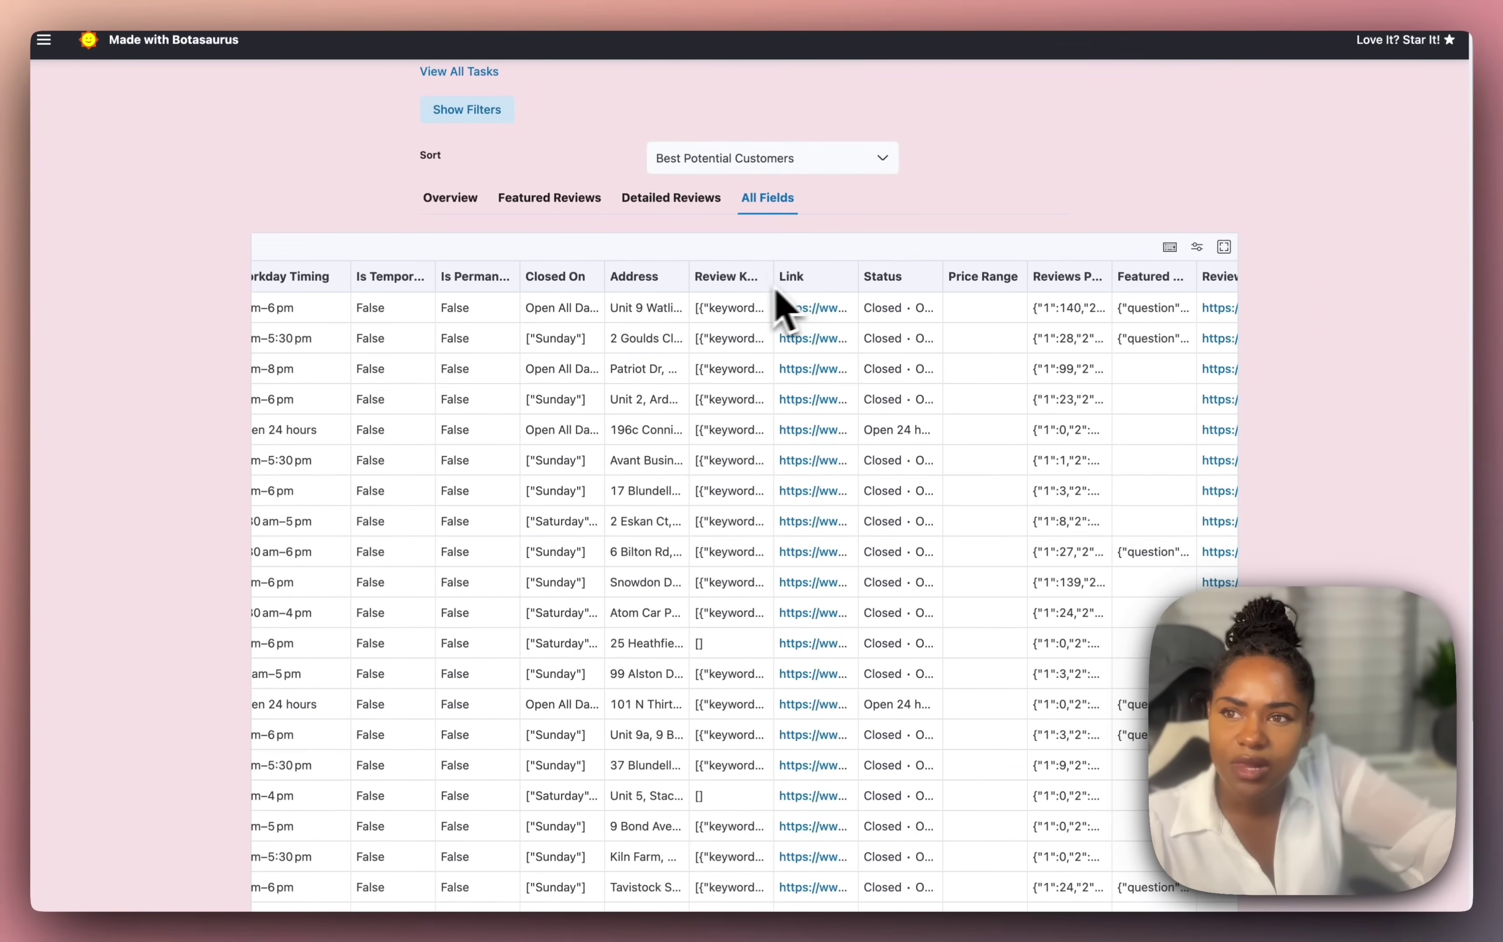
pyautogui.click(707, 339)
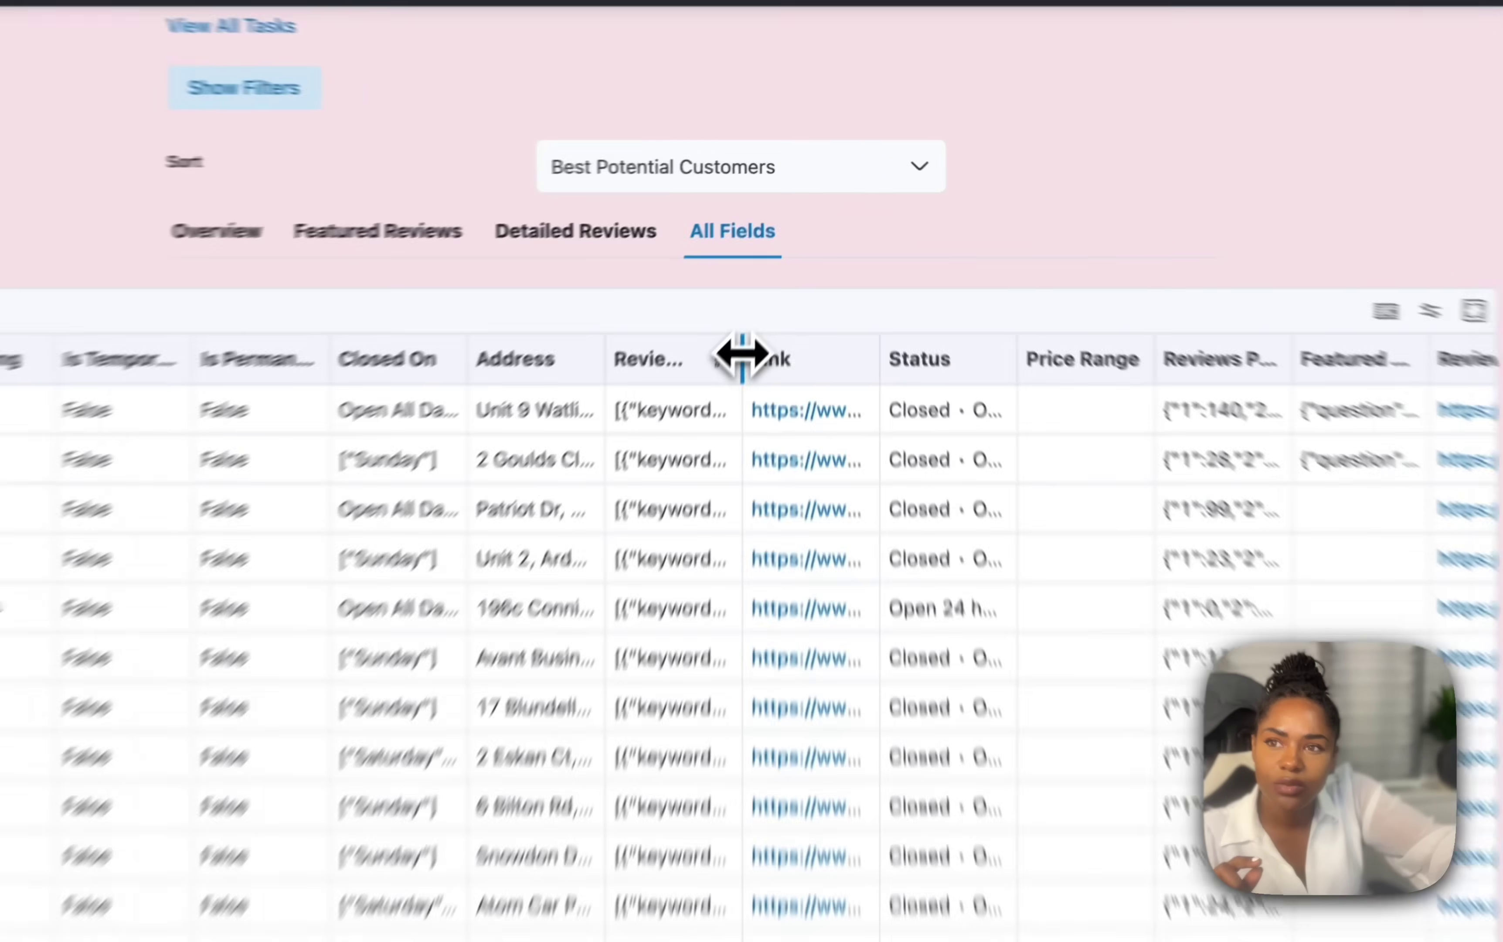
pyautogui.moveTo(773, 272); pyautogui.dragTo(957, 273)
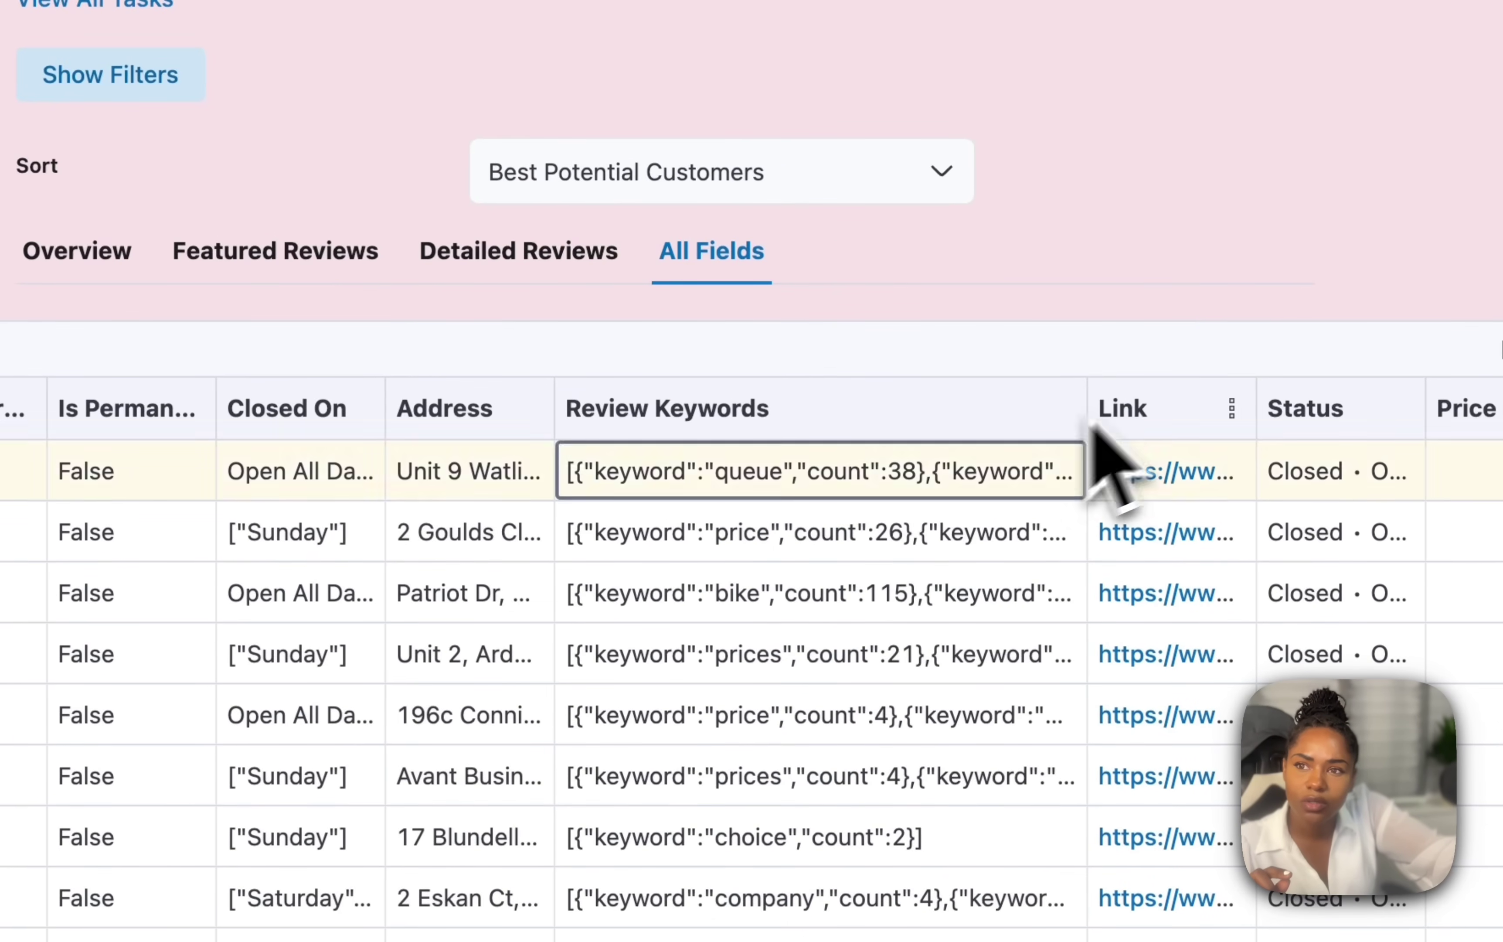
pyautogui.click(816, 519)
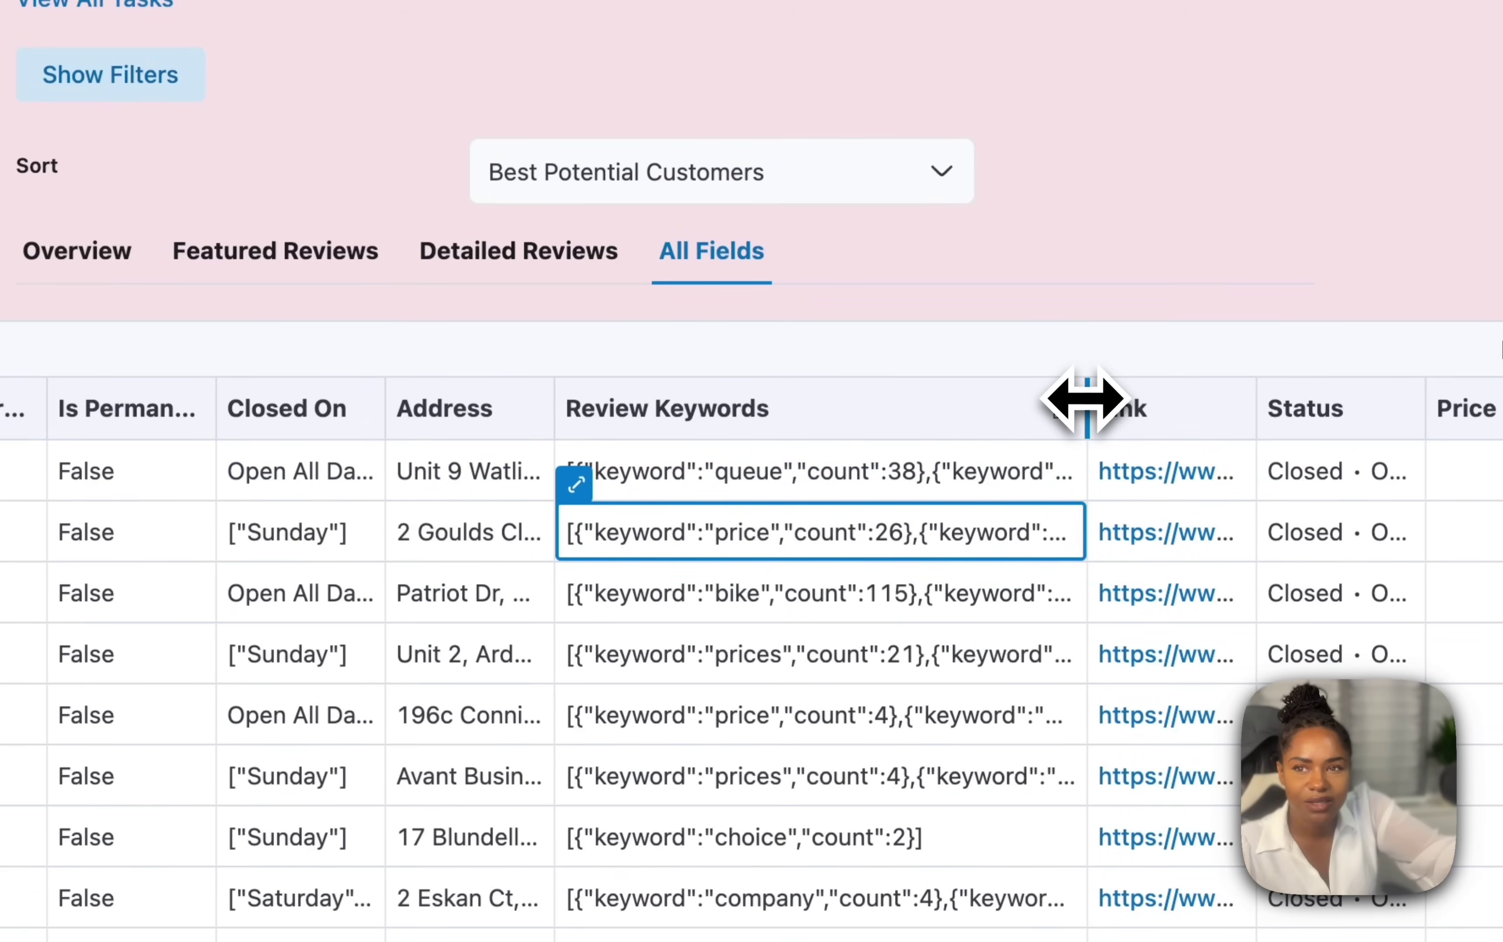
pyautogui.moveTo(1087, 399); pyautogui.dragTo(838, 395)
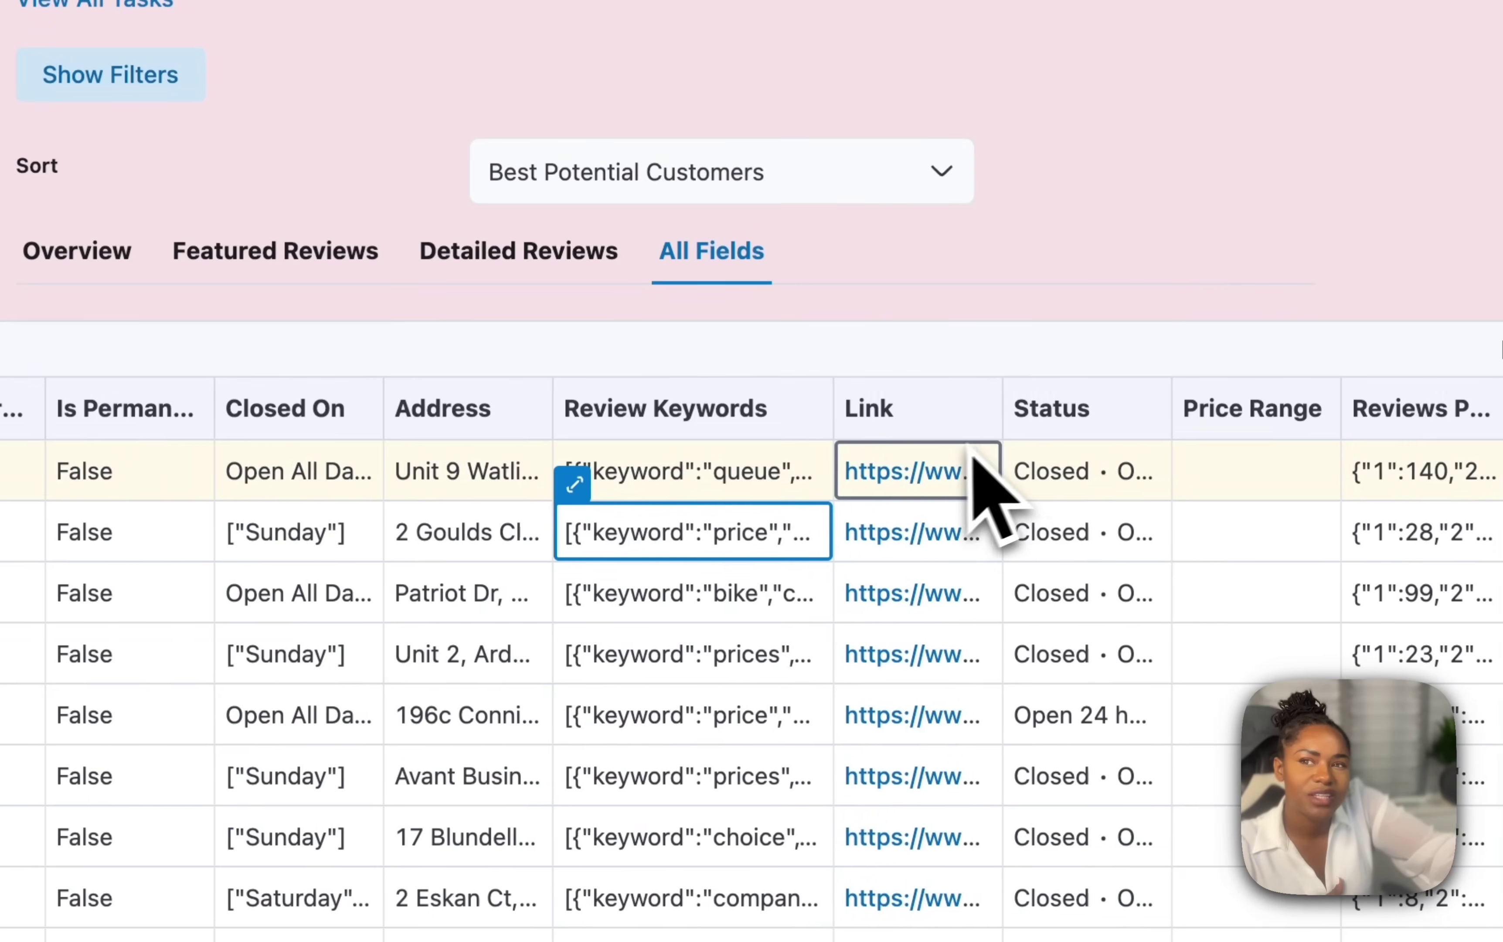
pyautogui.hscroll(10, 962, 480)
pyautogui.hscroll(-10, 921, 473)
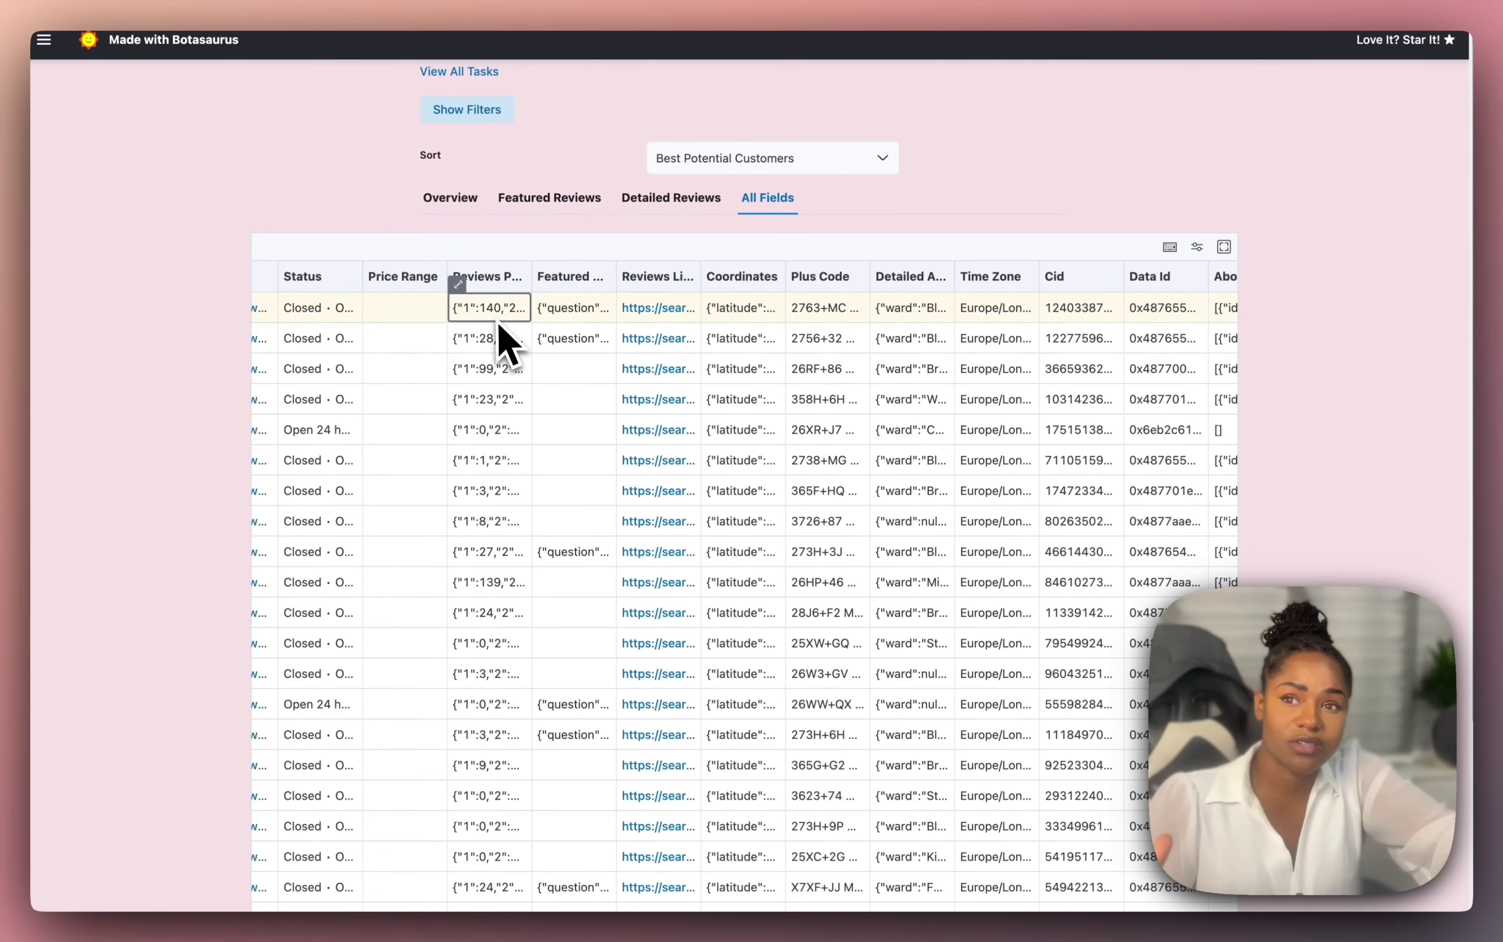
pyautogui.hscroll(1, 579, 318)
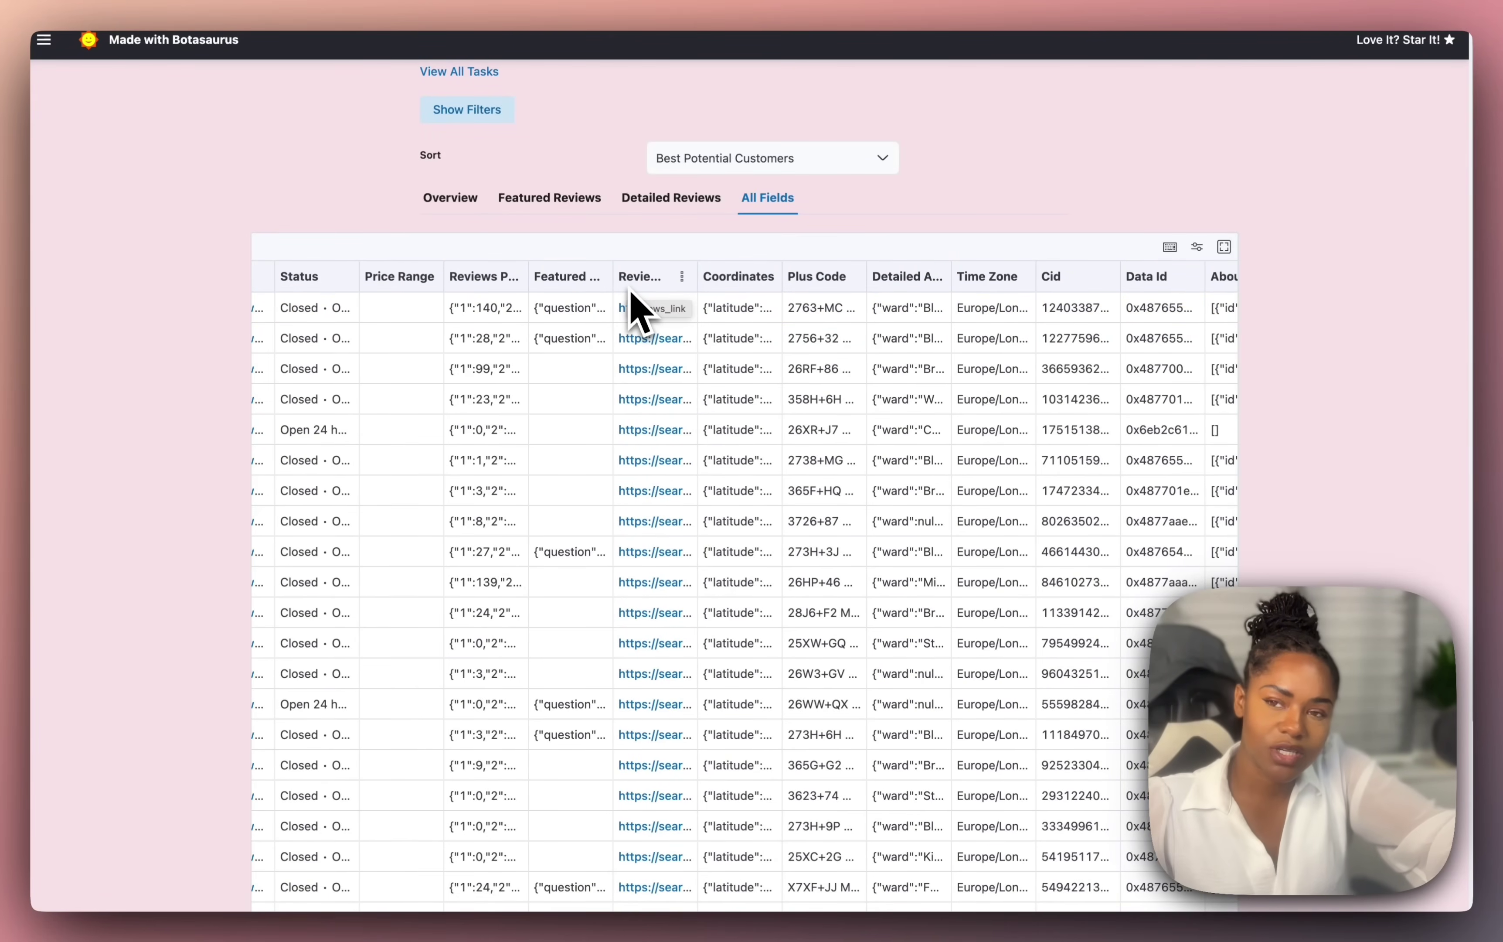
pyautogui.hscroll(3, 635, 311)
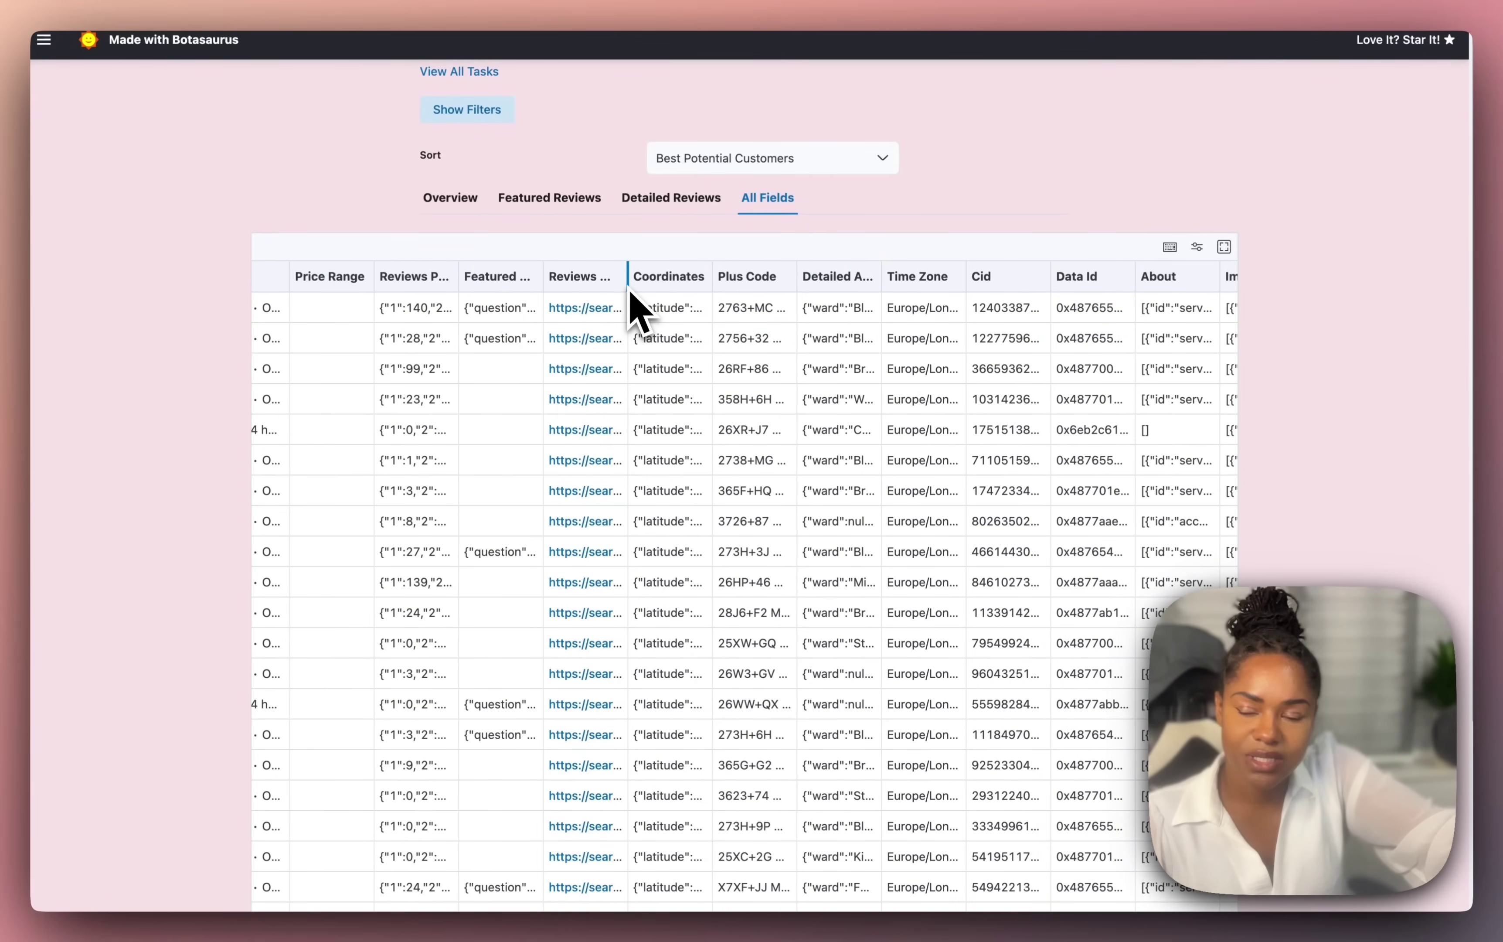
pyautogui.hscroll(-10, 647, 303)
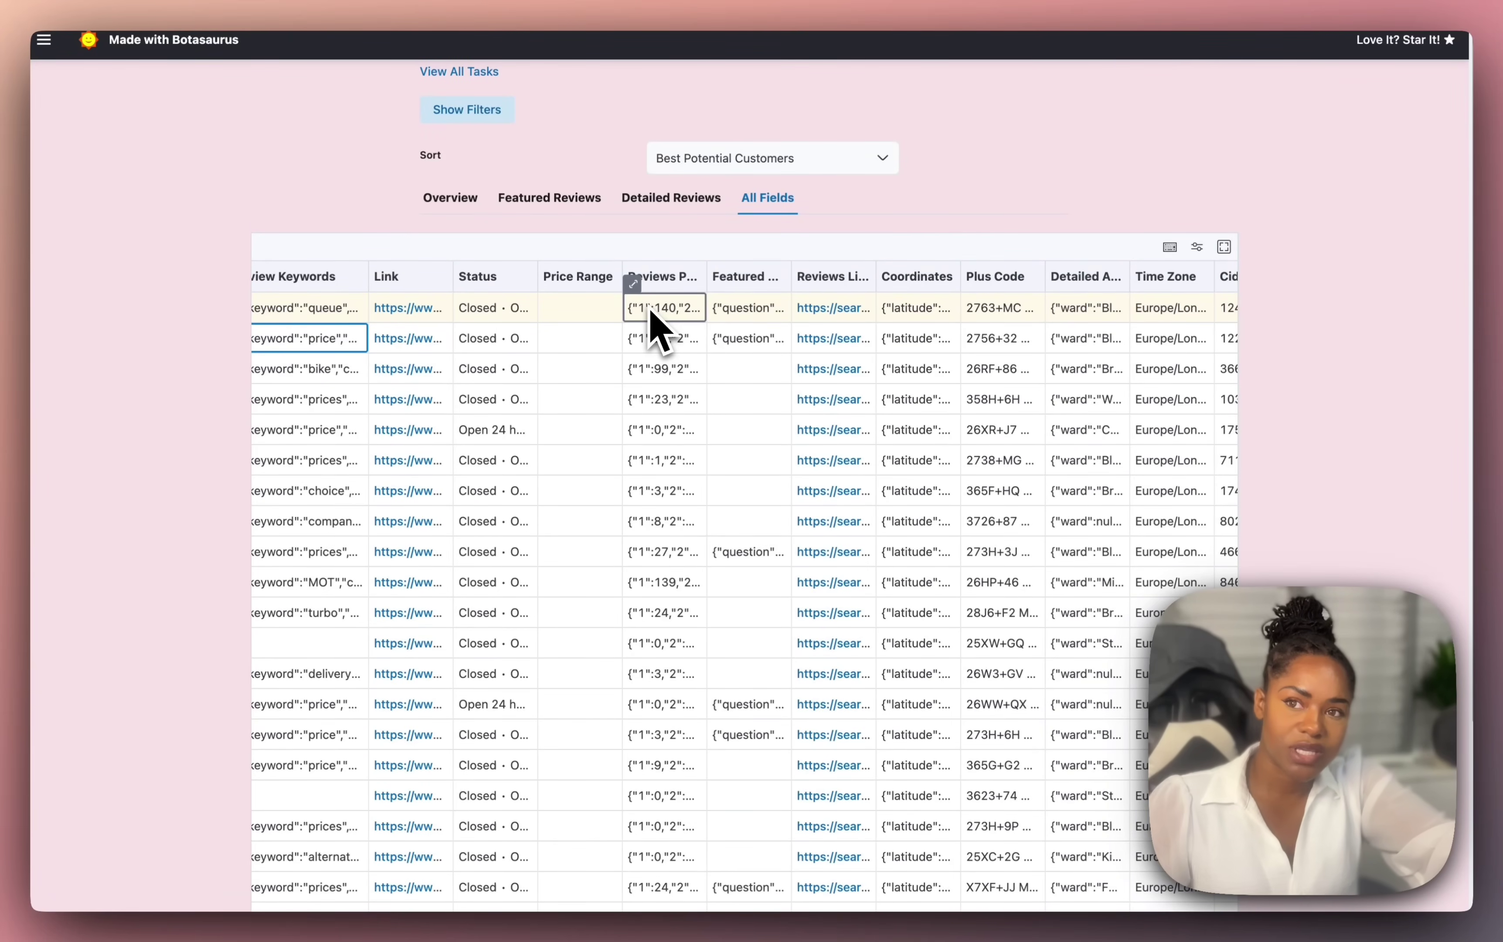
pyautogui.hscroll(-15, 647, 330)
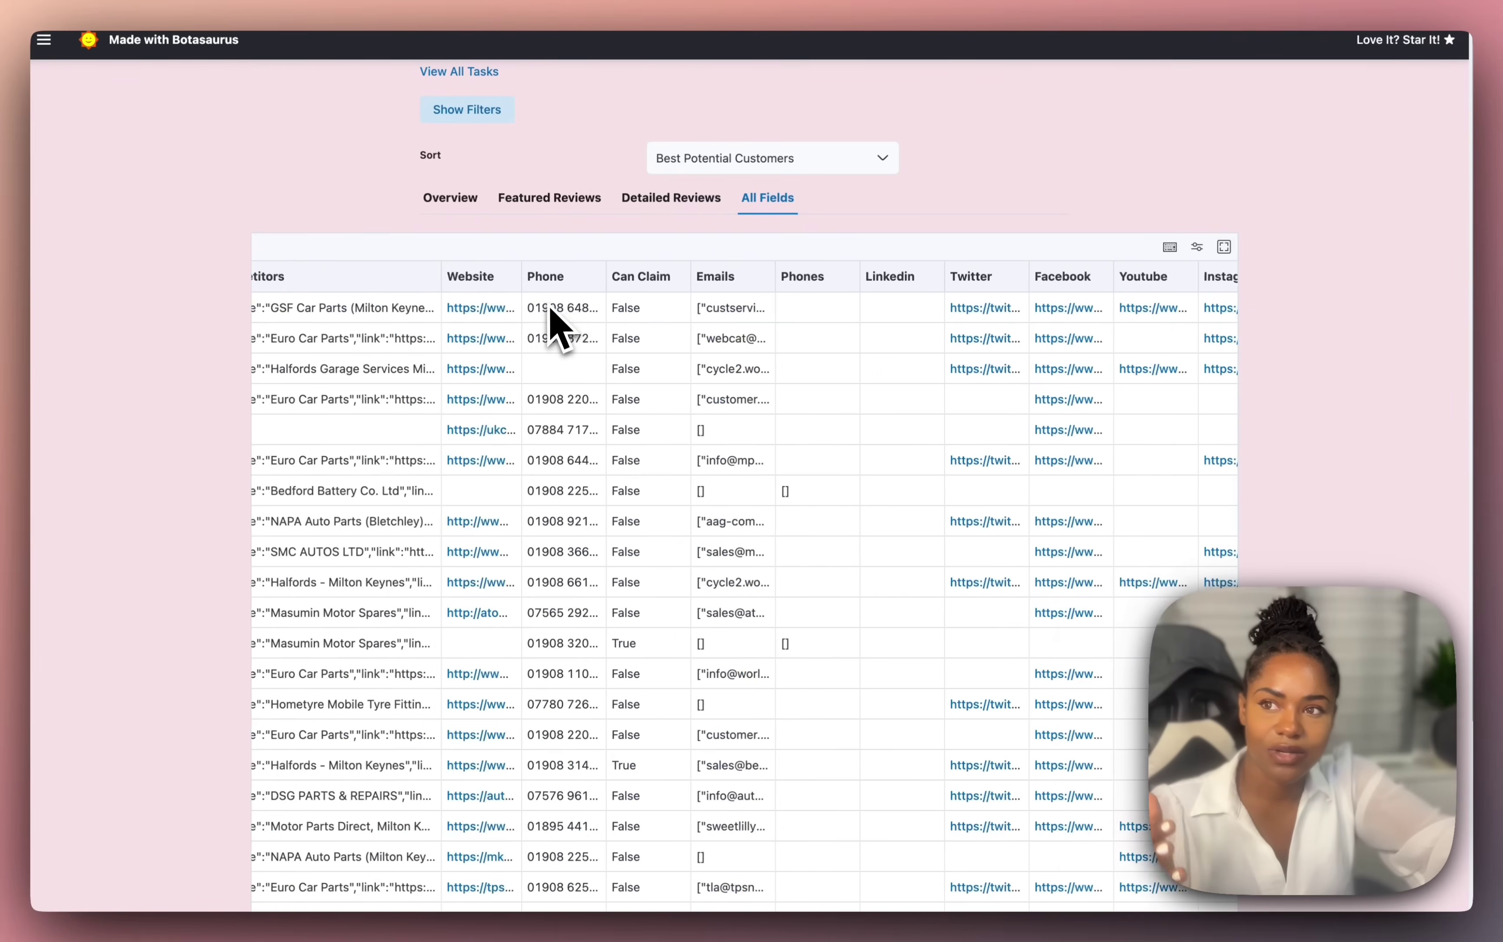
pyautogui.click(541, 301)
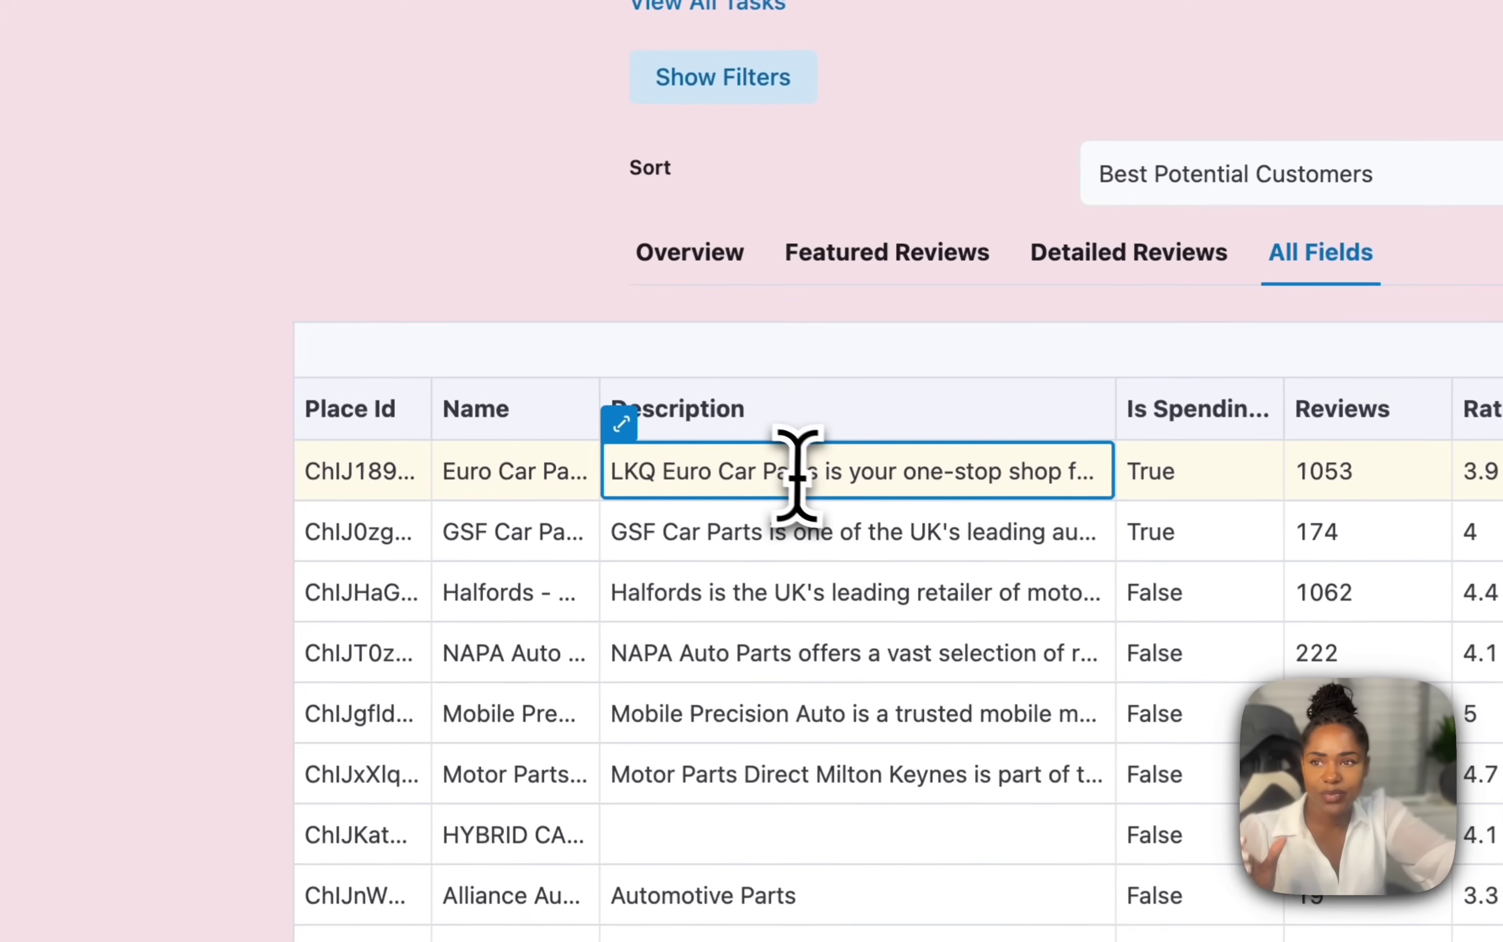
pyautogui.hscroll(10, 806, 474)
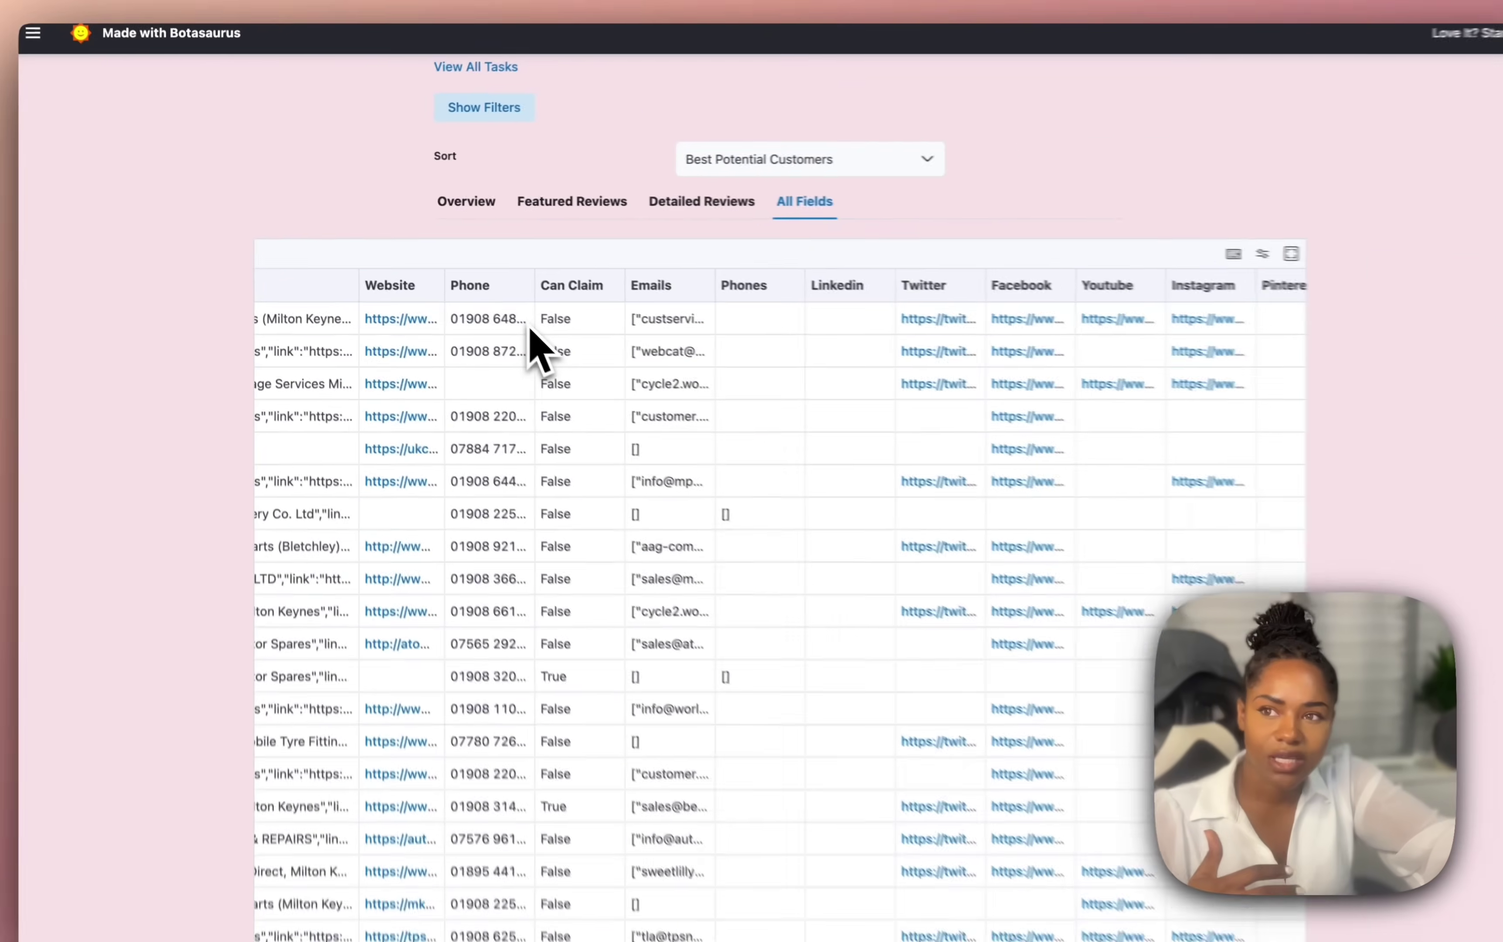
pyautogui.hscroll(-5, 529, 331)
pyautogui.hscroll(15, 529, 330)
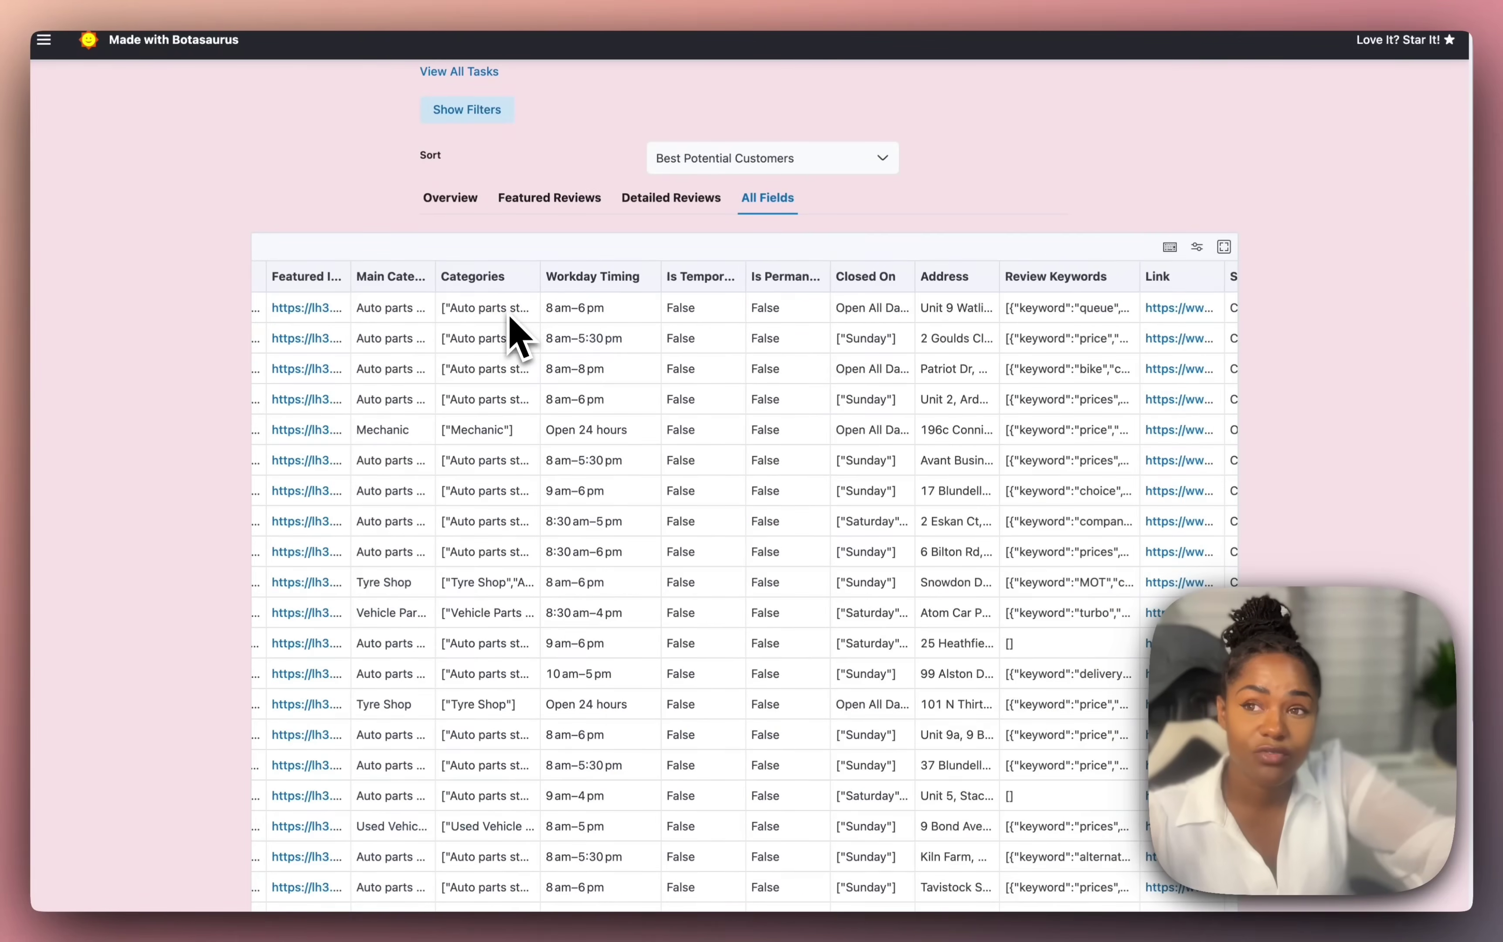
pyautogui.hscroll(2, 511, 318)
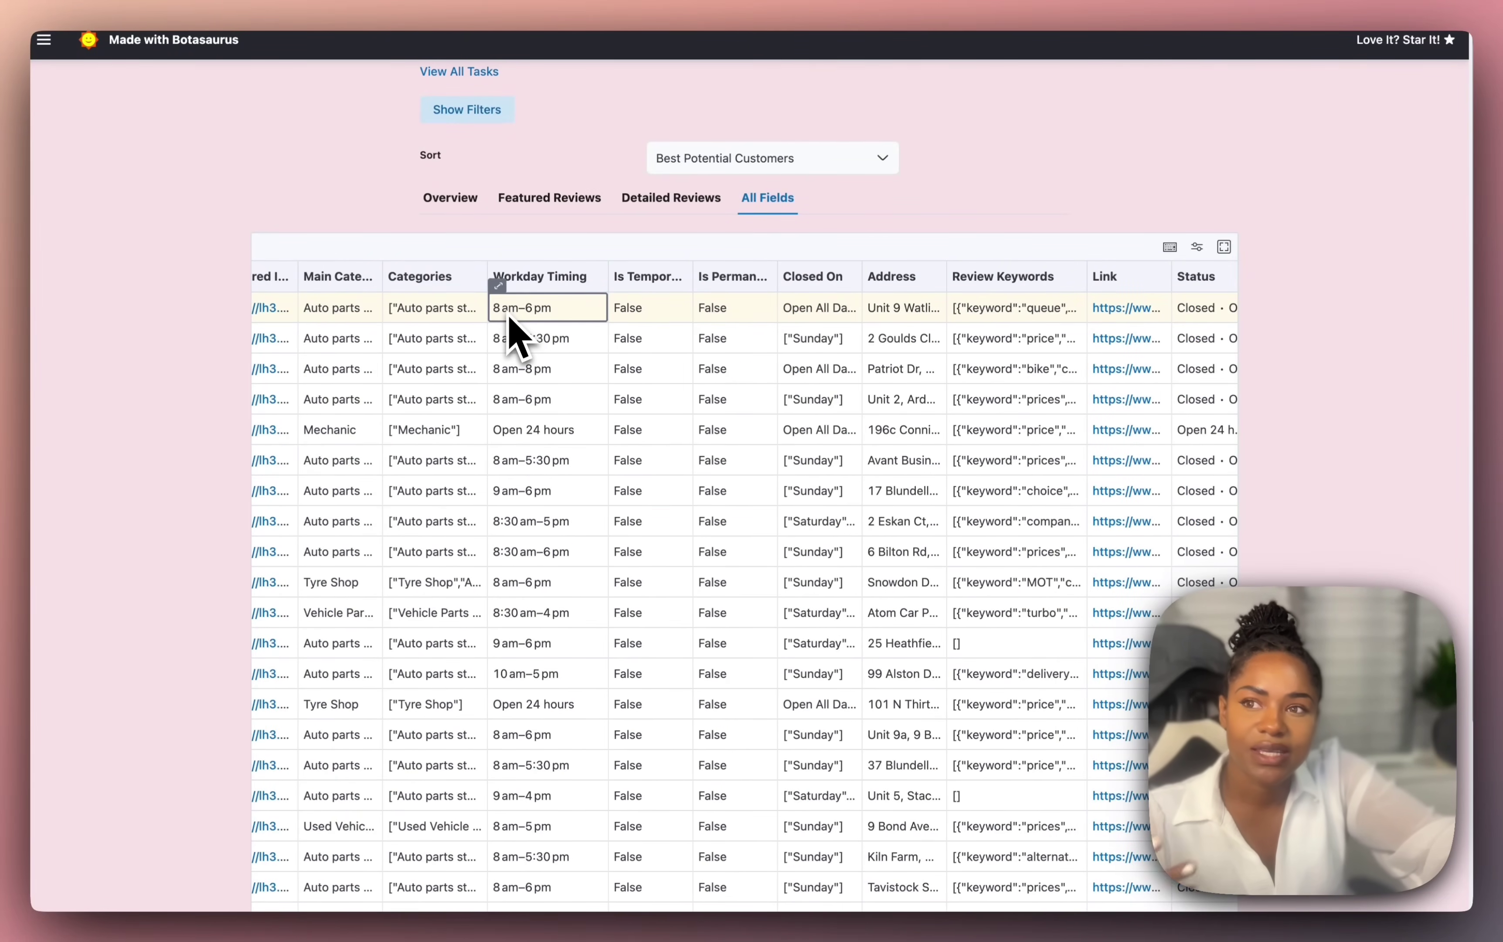
pyautogui.hscroll(1, 503, 310)
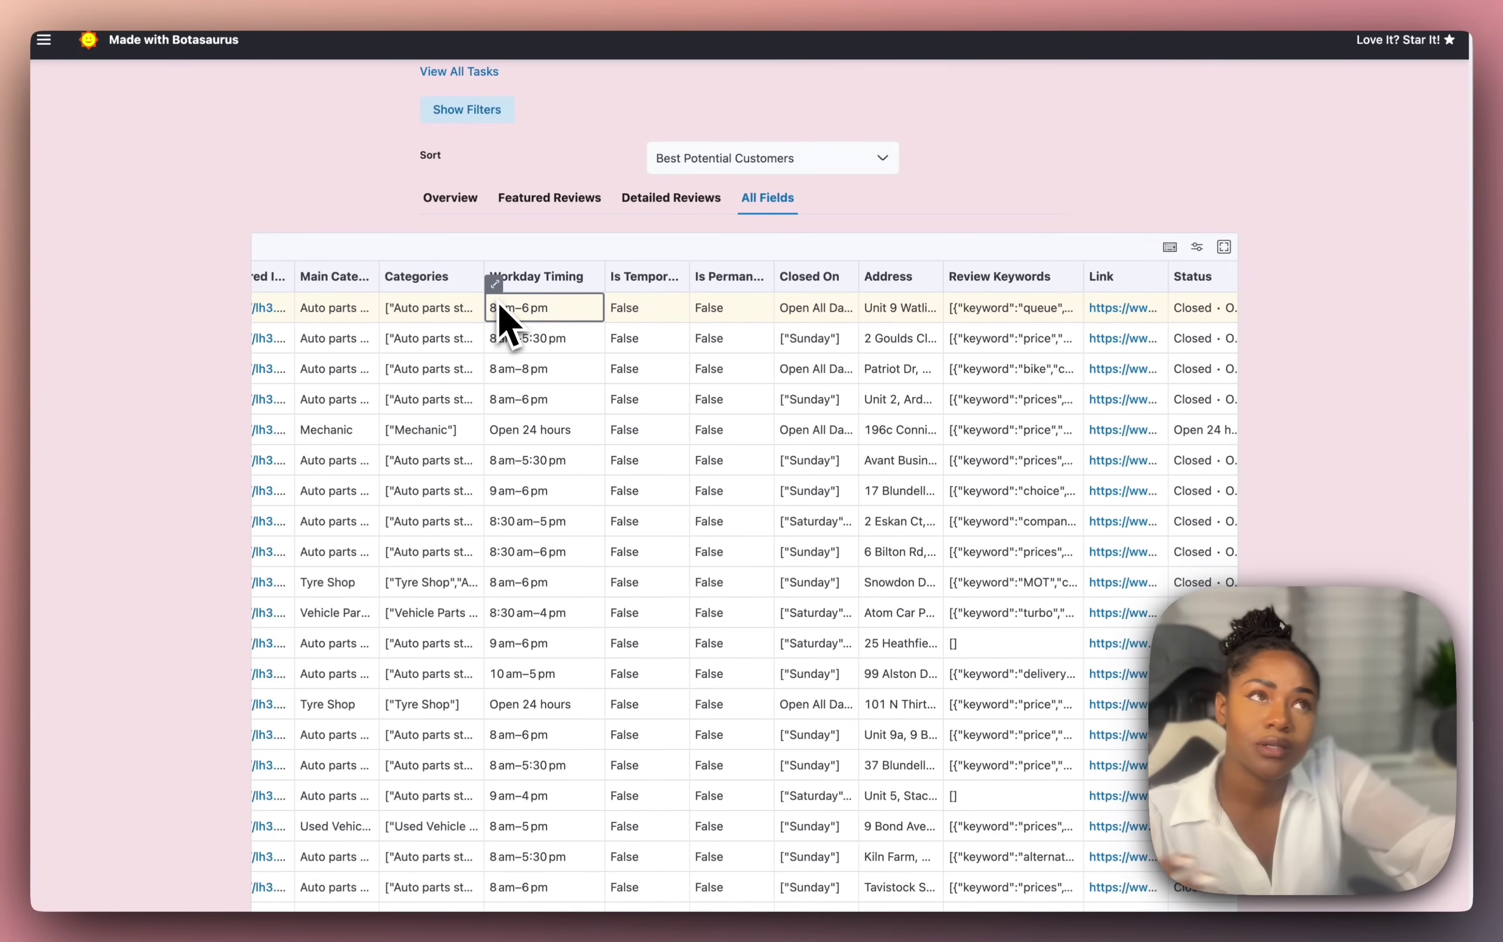
pyautogui.hscroll(15, 503, 324)
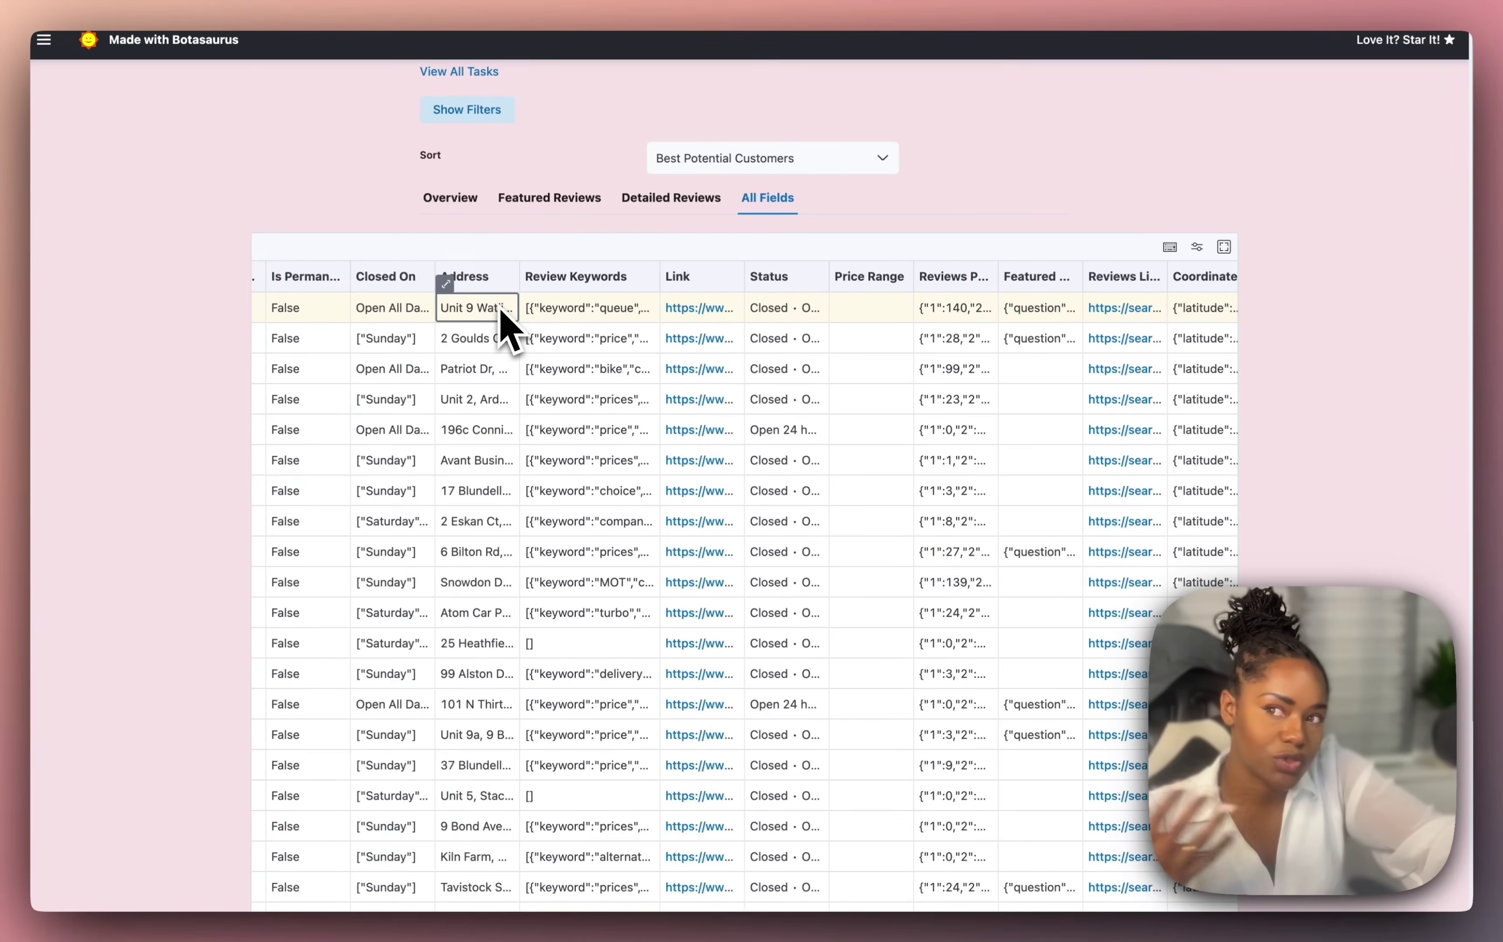
pyautogui.hscroll(20, 503, 324)
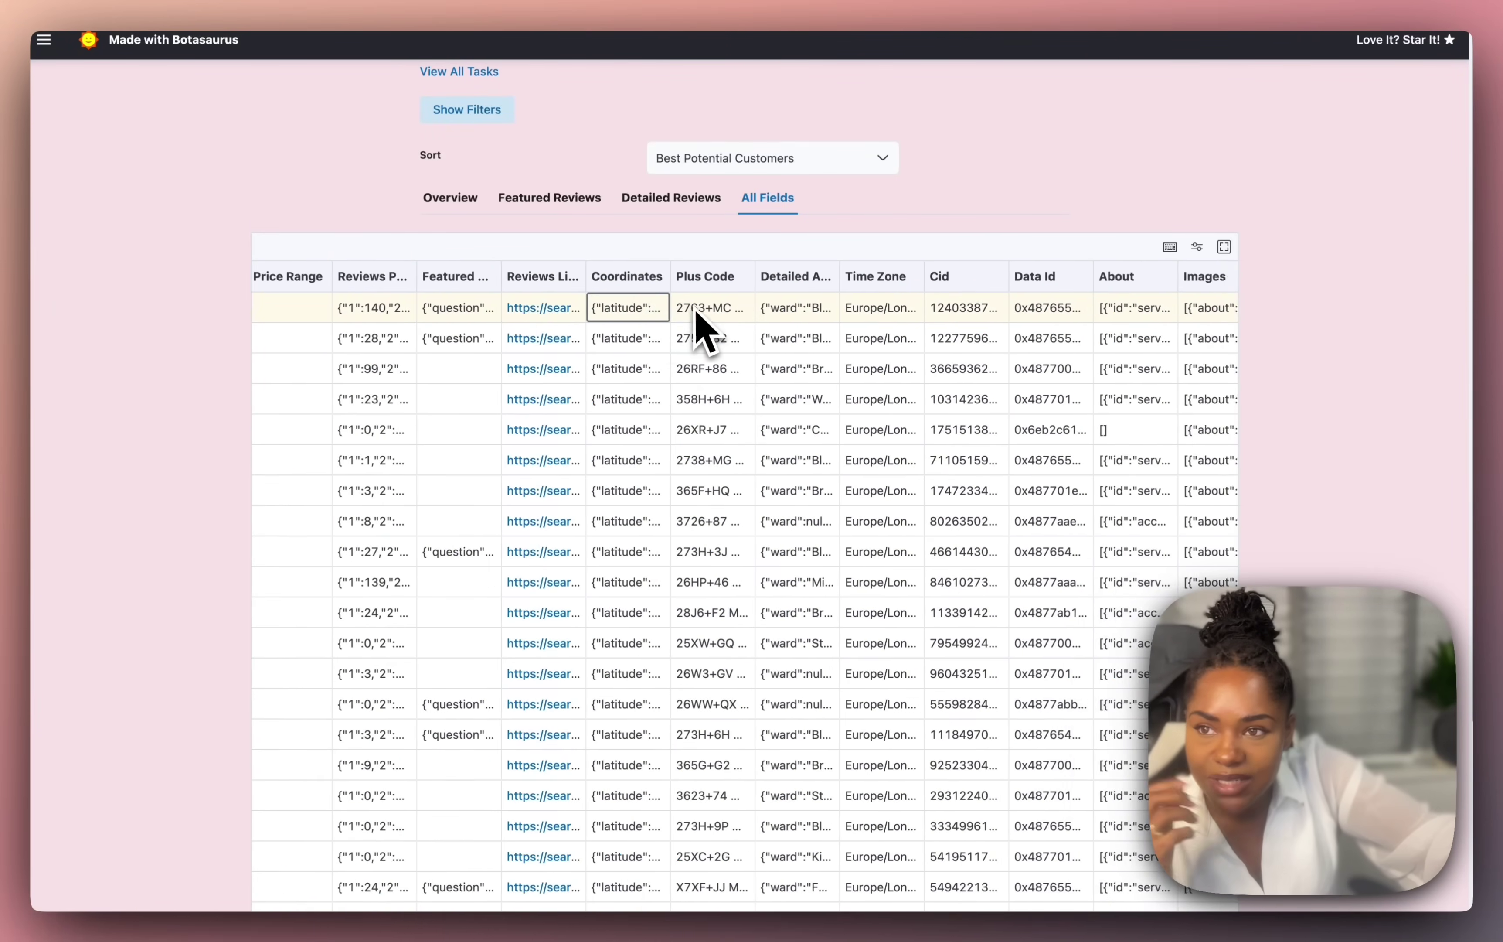
pyautogui.hscroll(18, 703, 330)
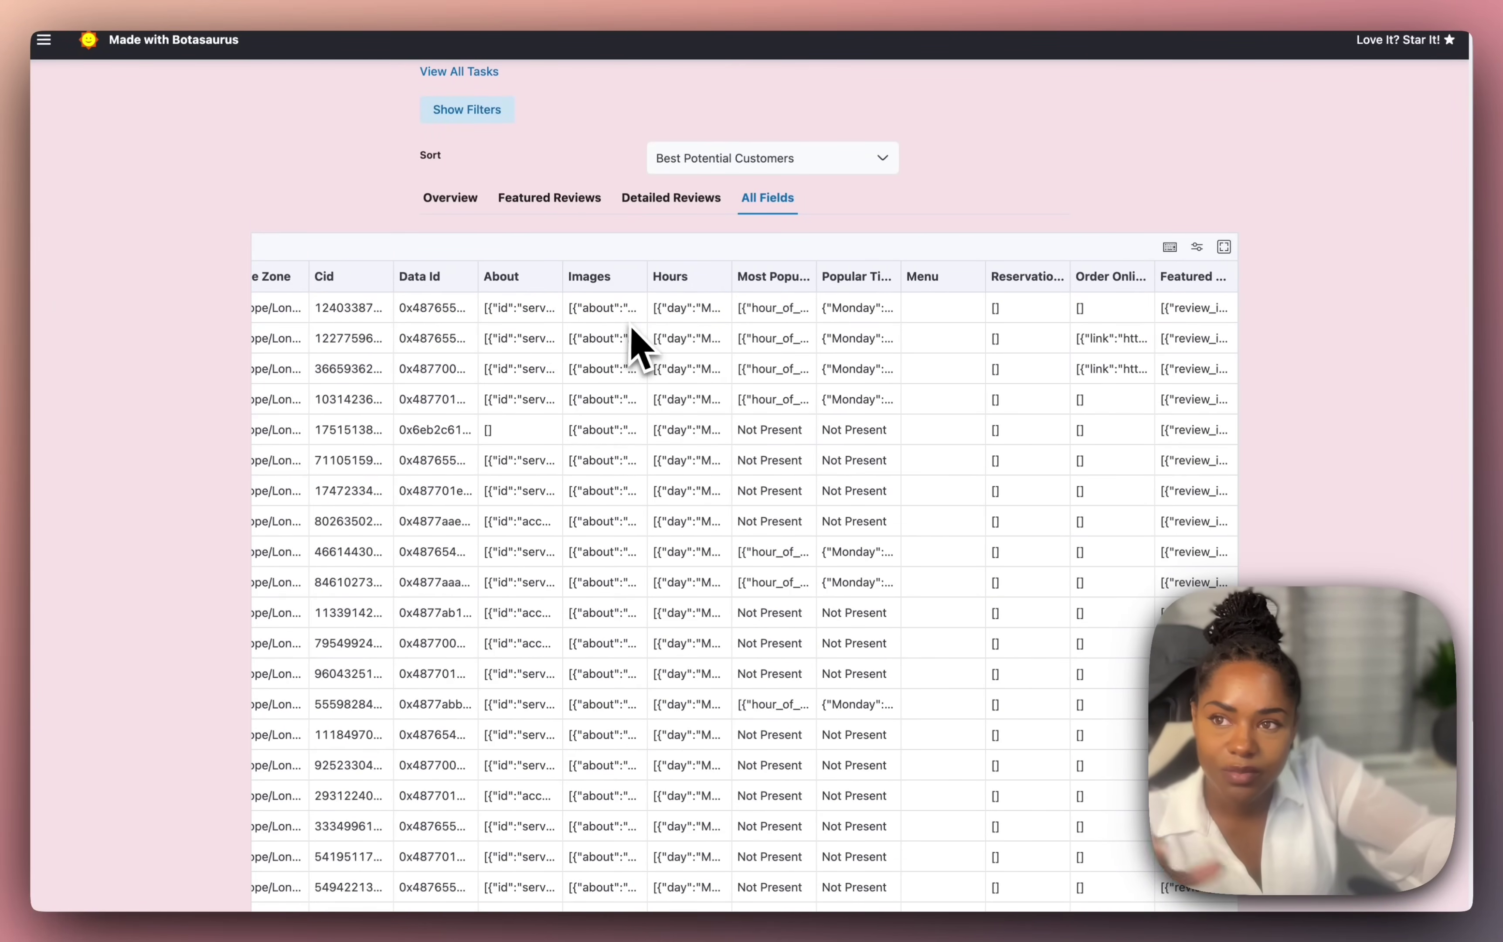
pyautogui.hscroll(5, 642, 343)
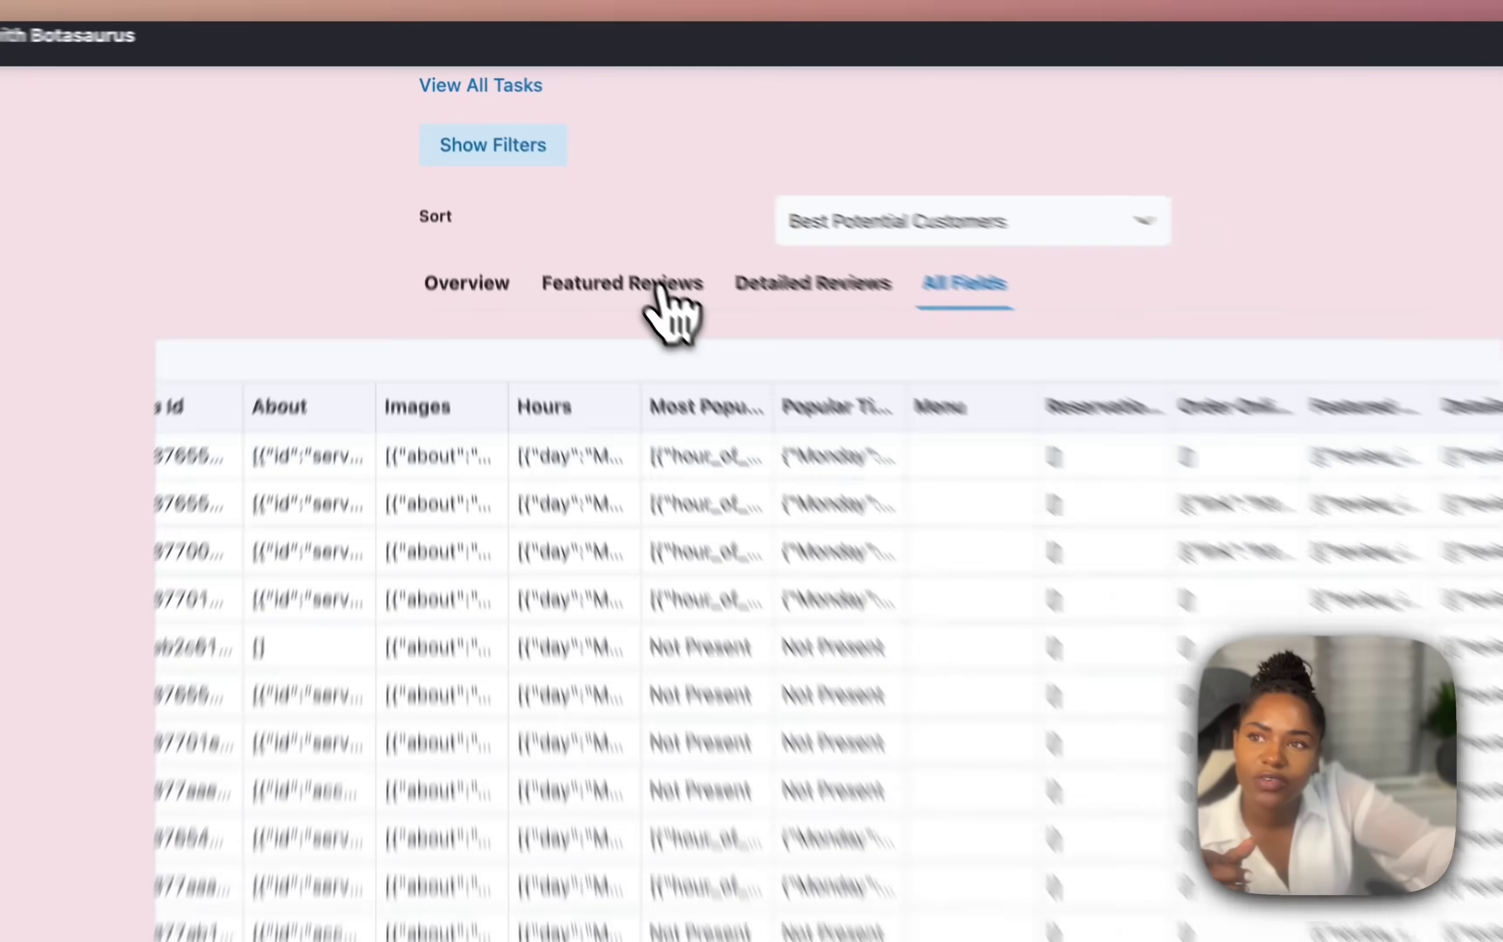
# Switch from the Featured Reviews table to the Detailed Reviews table.
pyautogui.click(588, 198)
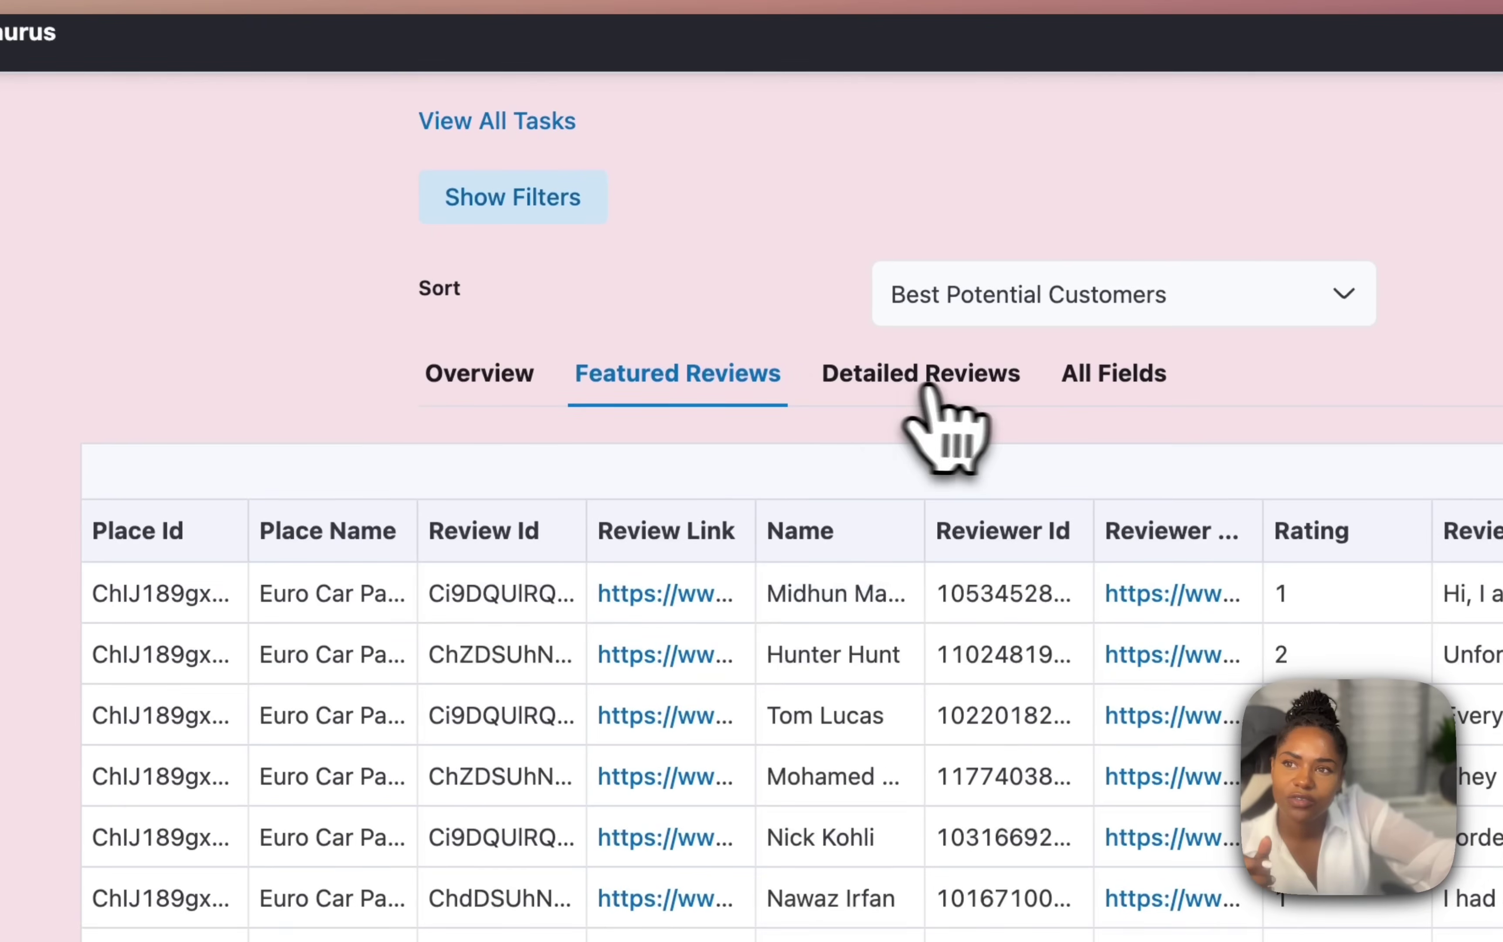
pyautogui.click(937, 388)
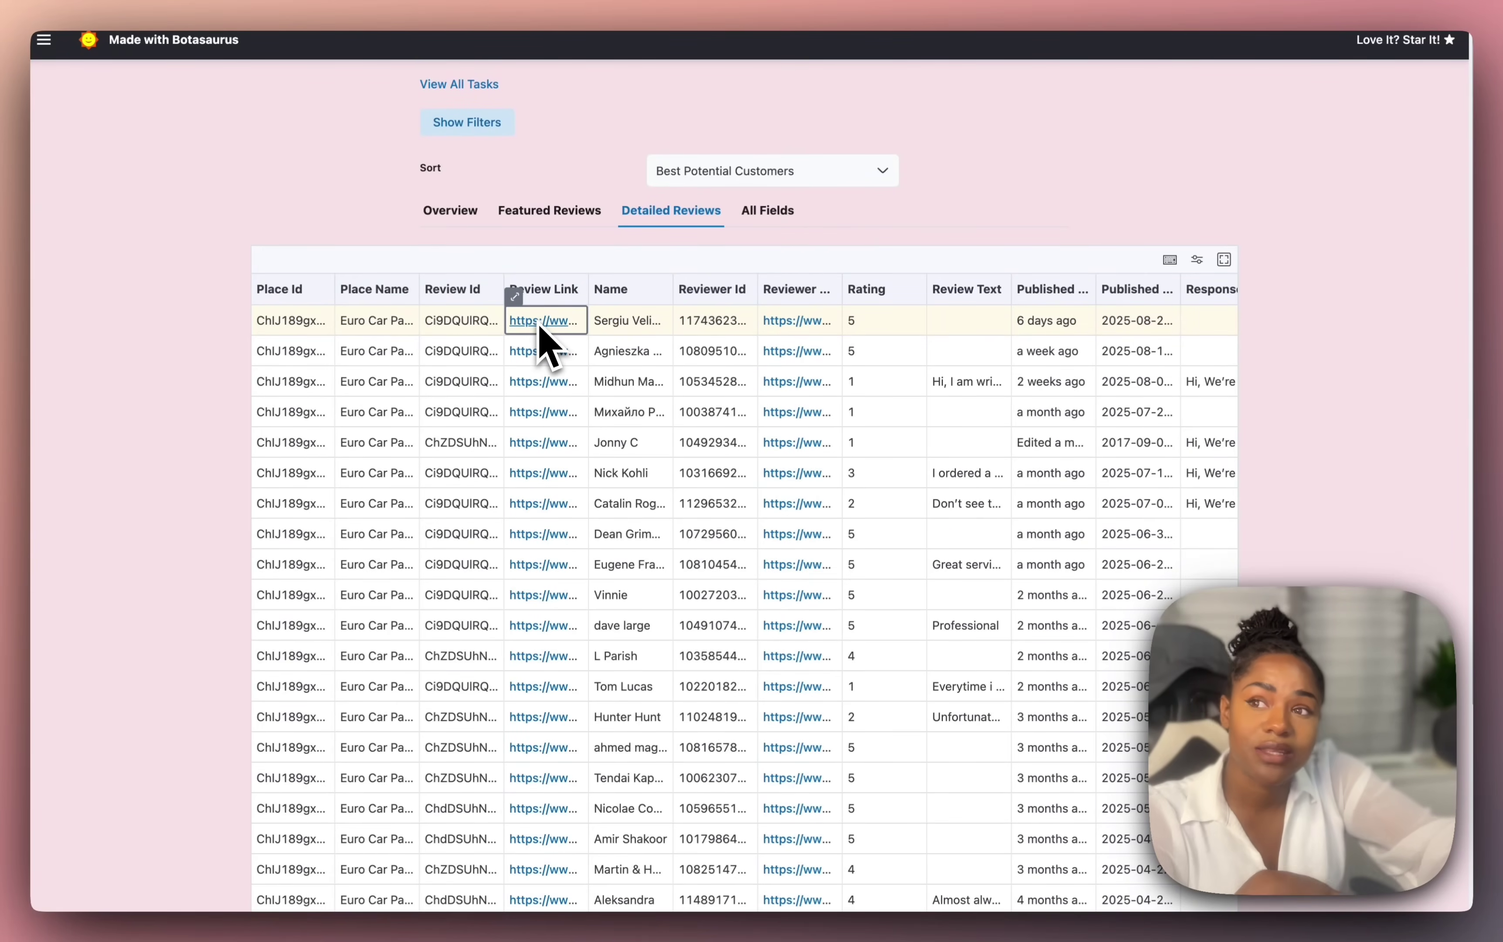
pyautogui.hscroll(3, 542, 346)
pyautogui.hscroll(-3, 419, 328)
# Inspect a review's place id and Review Text cells, including an empty one.
pyautogui.click(319, 321)
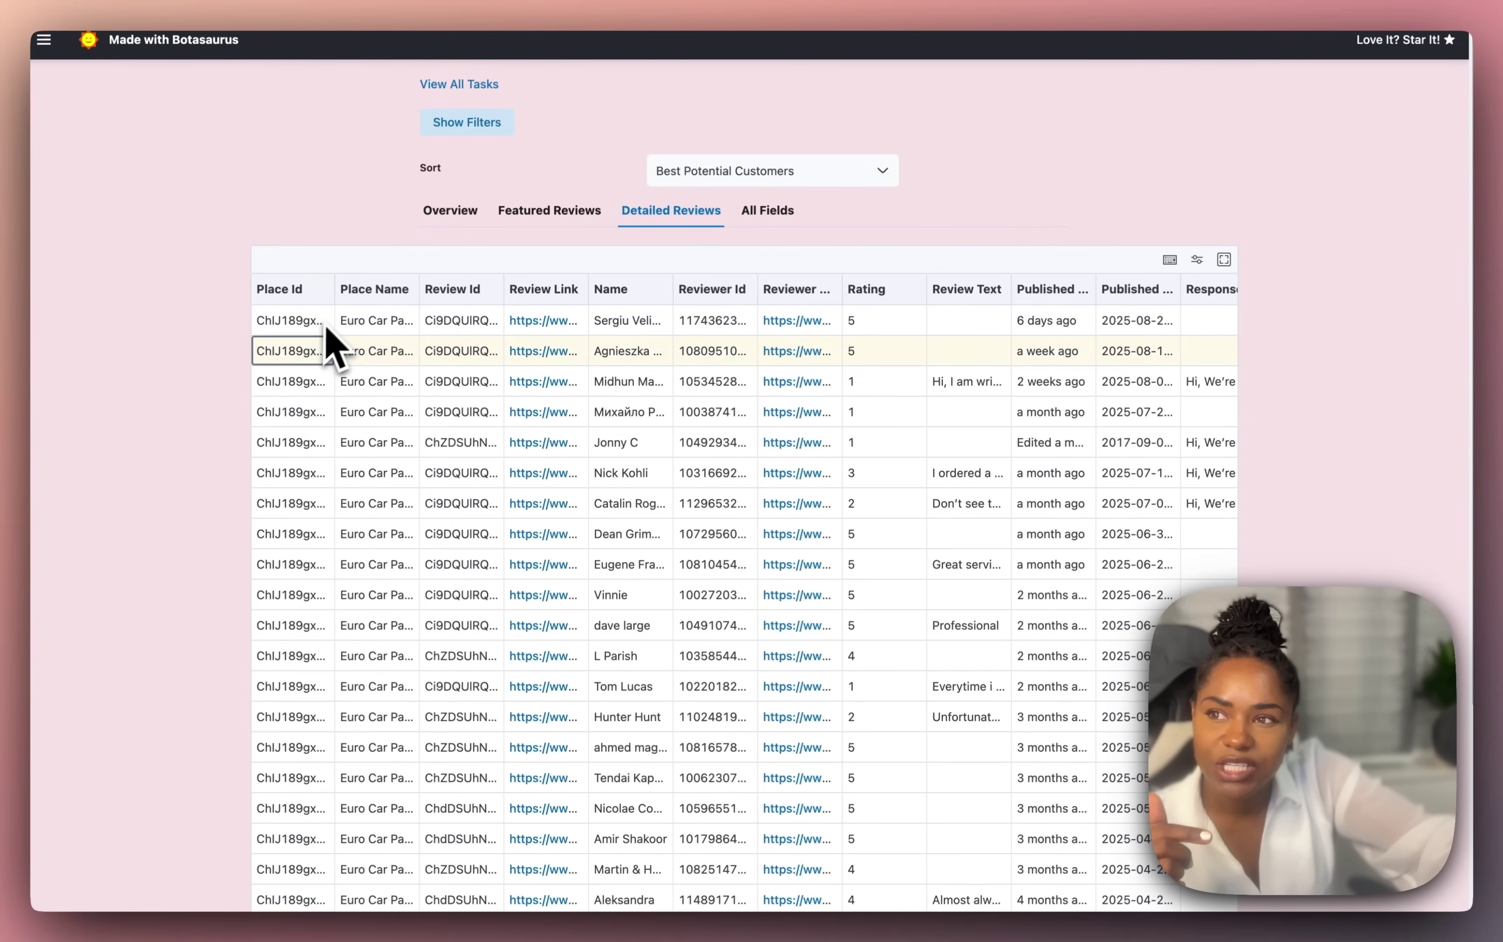
pyautogui.hscroll(3, 938, 379)
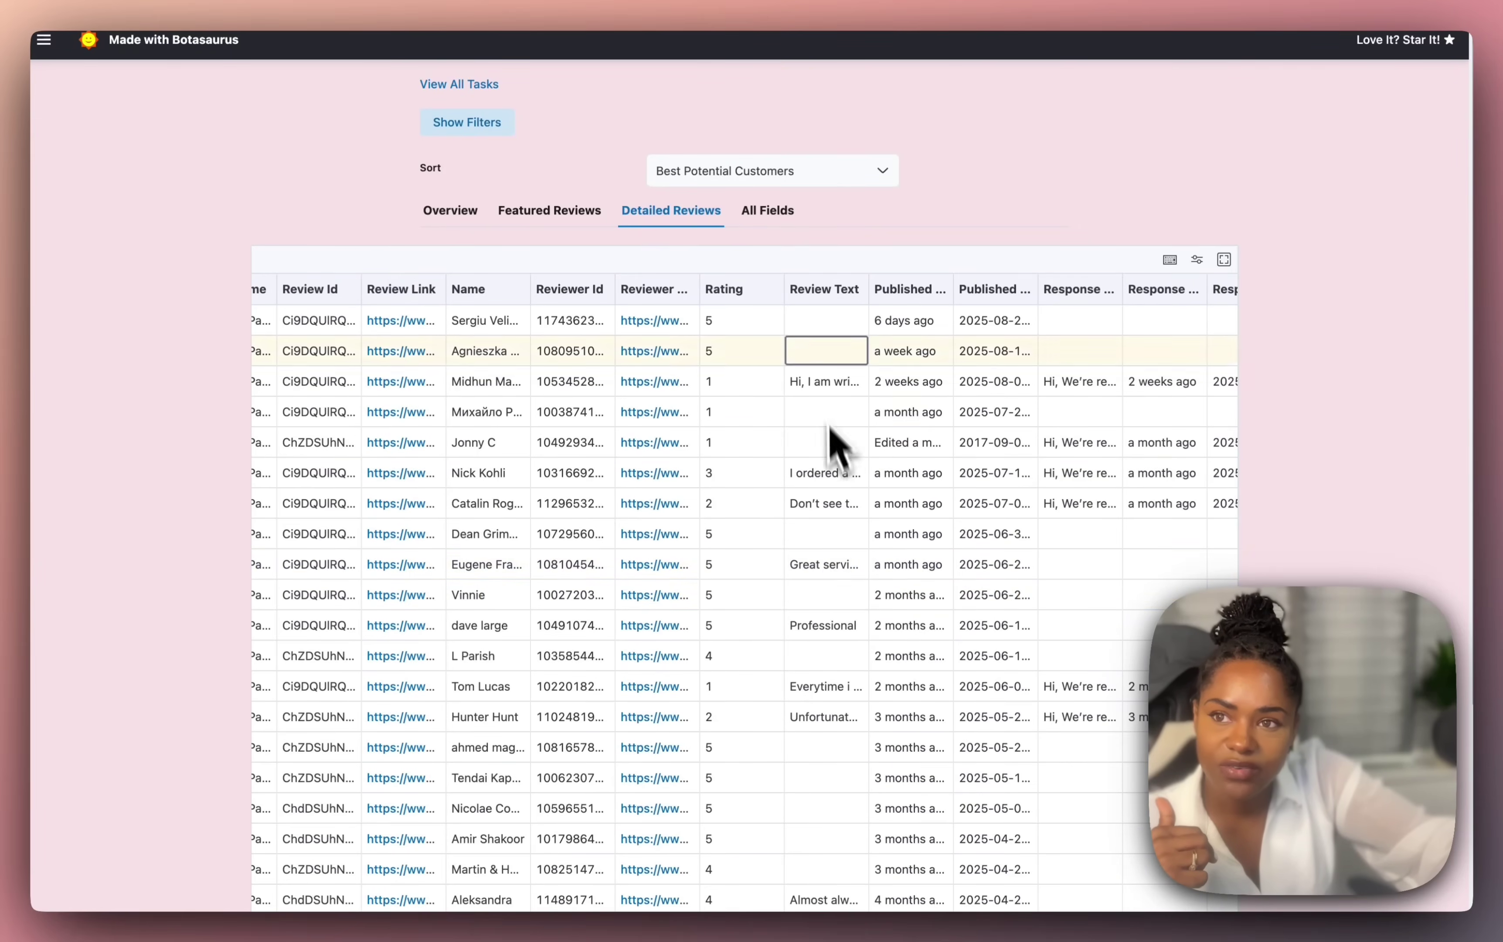
pyautogui.click(821, 381)
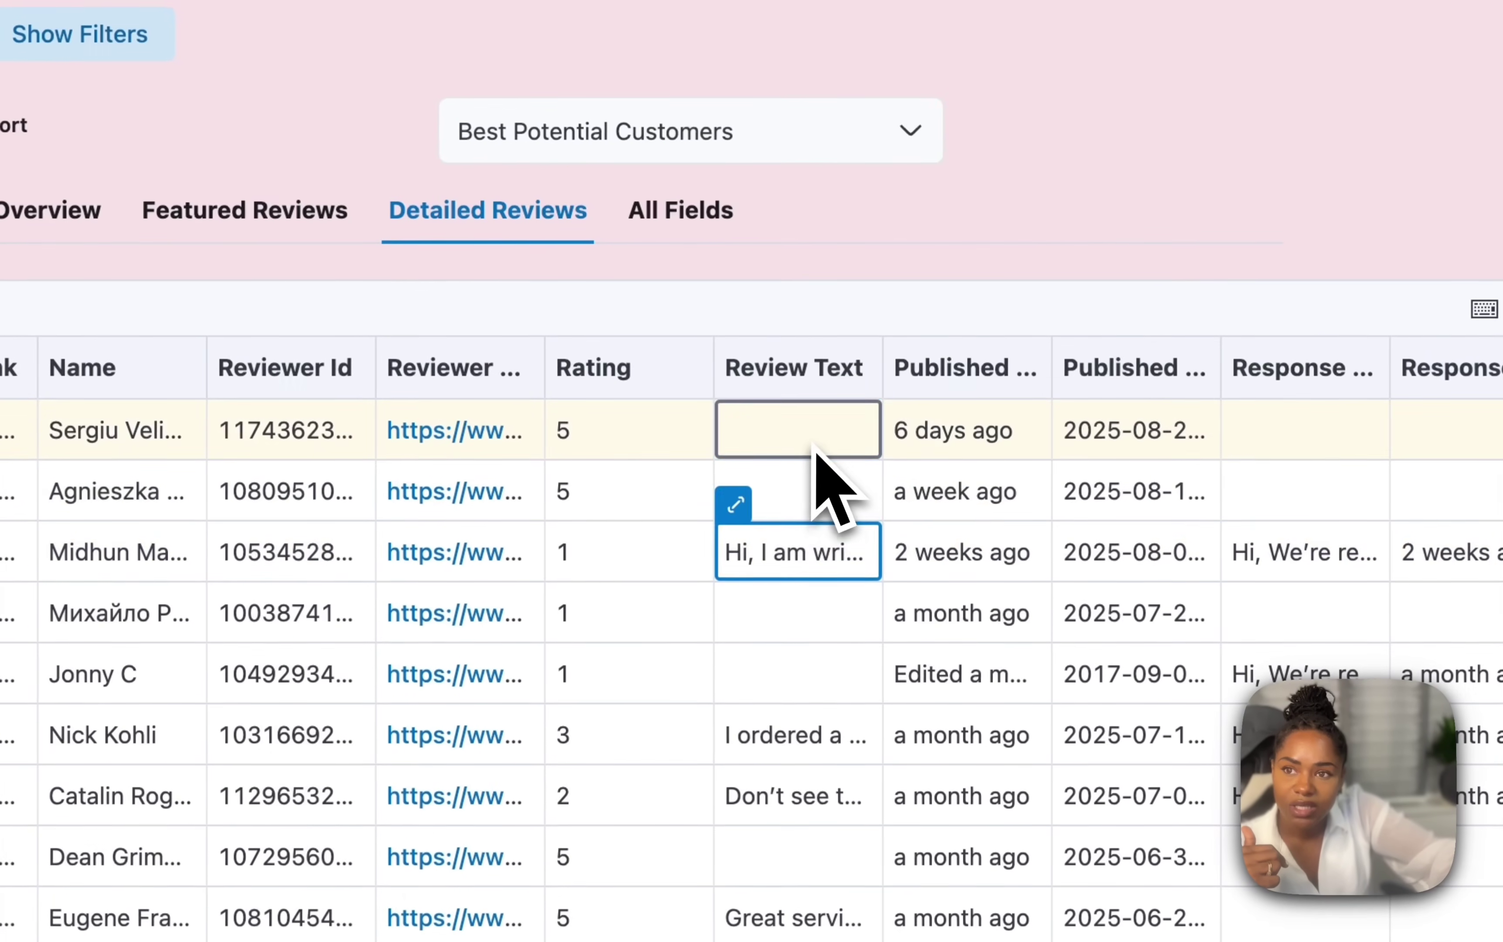
pyautogui.click(816, 446)
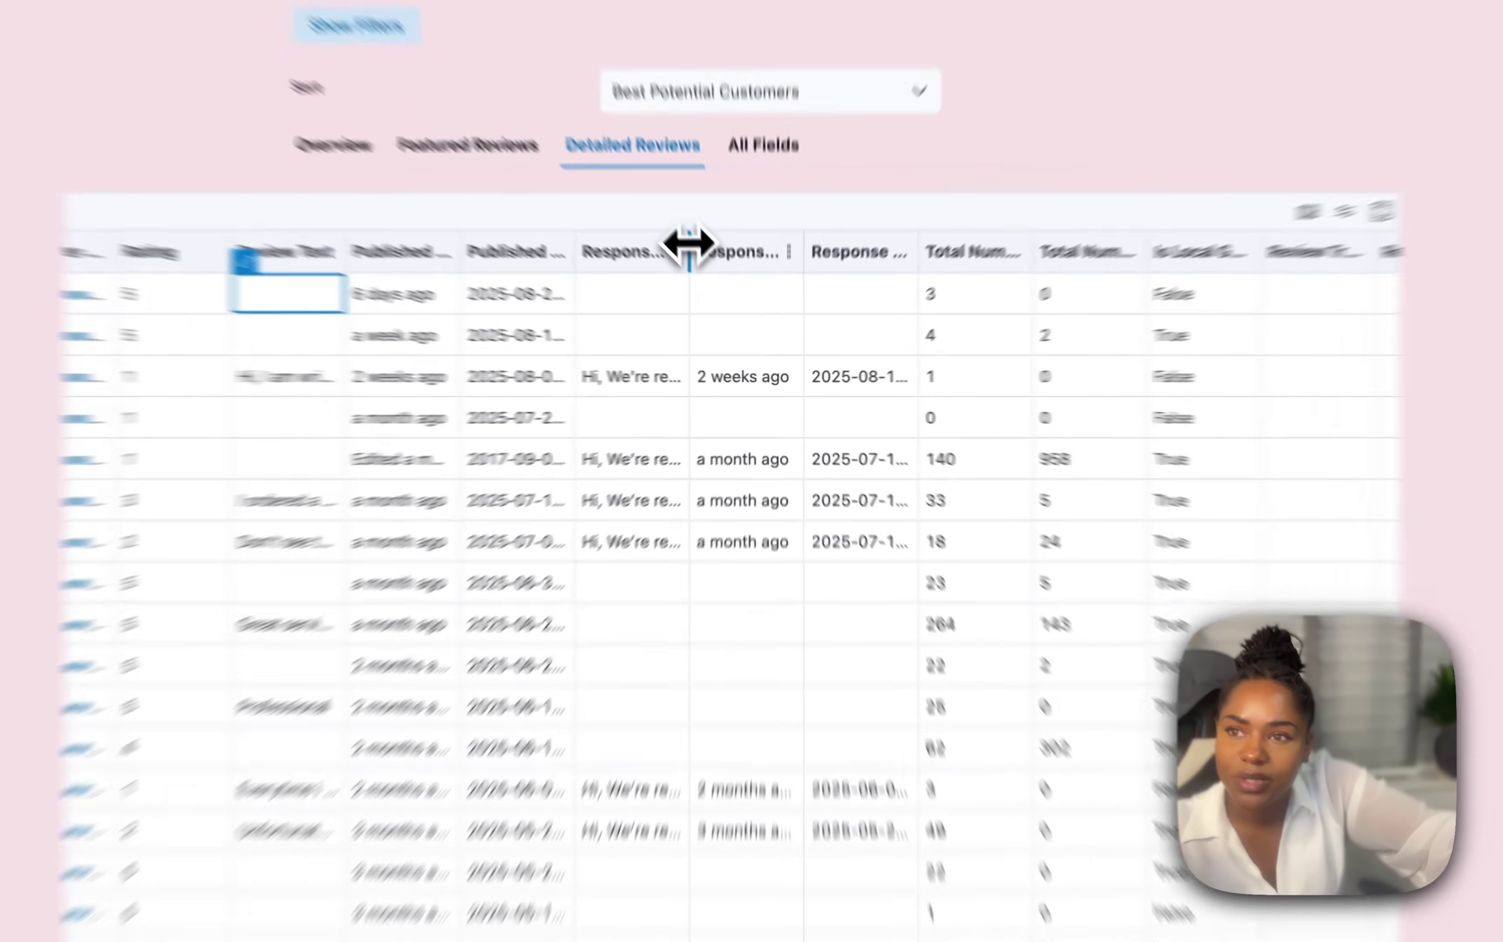
# Widen the first Response column to reveal 'Response From Owner Text', then scroll sideways.
pyautogui.moveTo(713, 289); pyautogui.dragTo(818, 283)
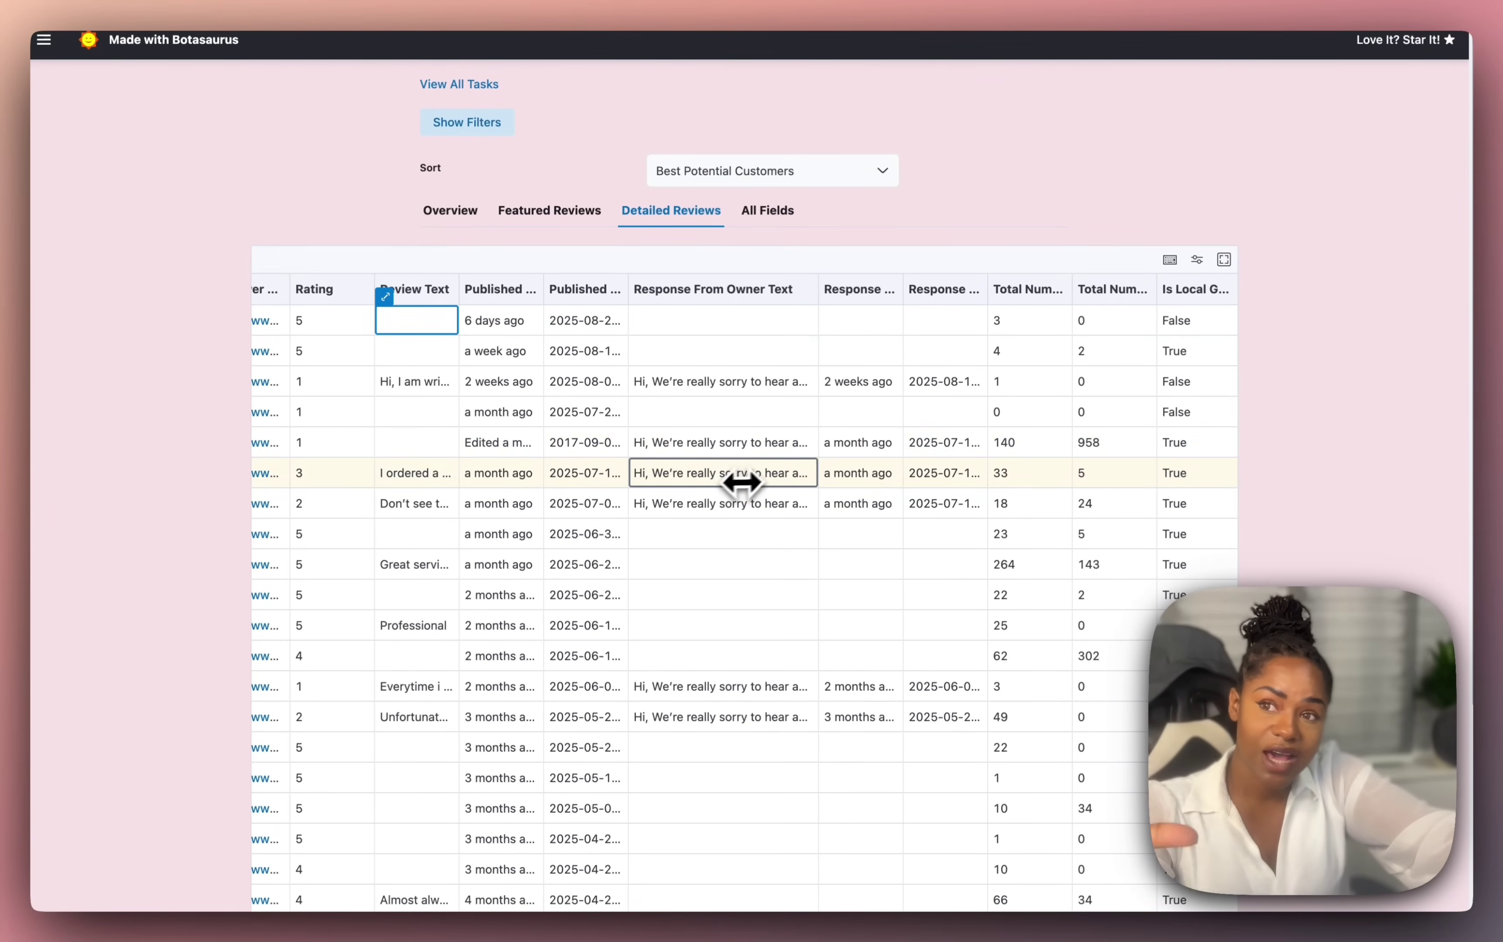
pyautogui.hscroll(5, 869, 497)
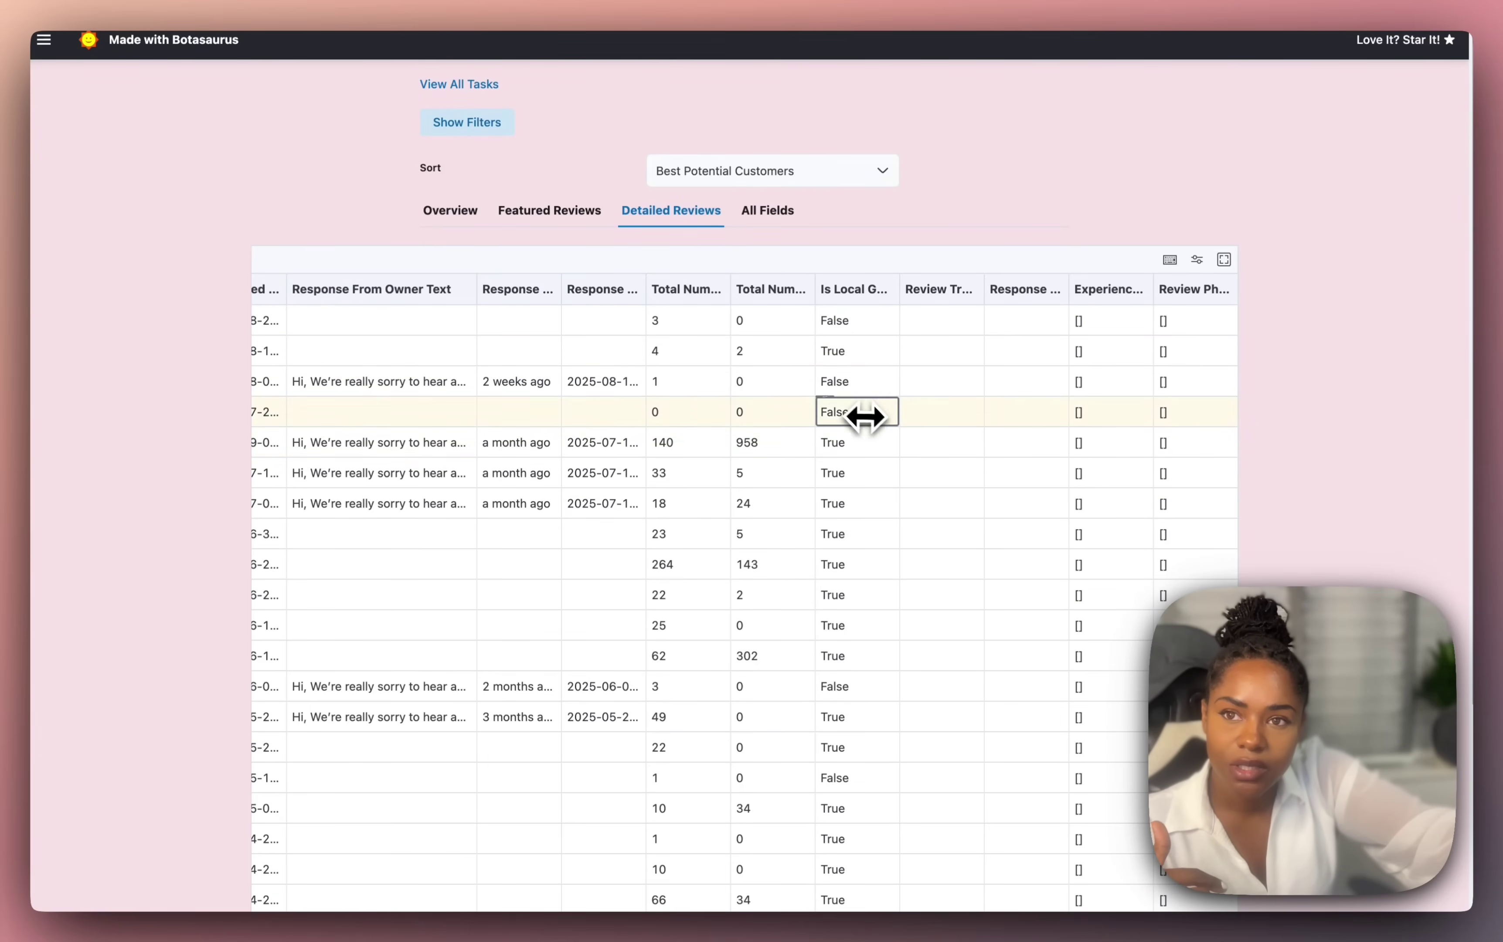
pyautogui.hscroll(-10, 905, 431)
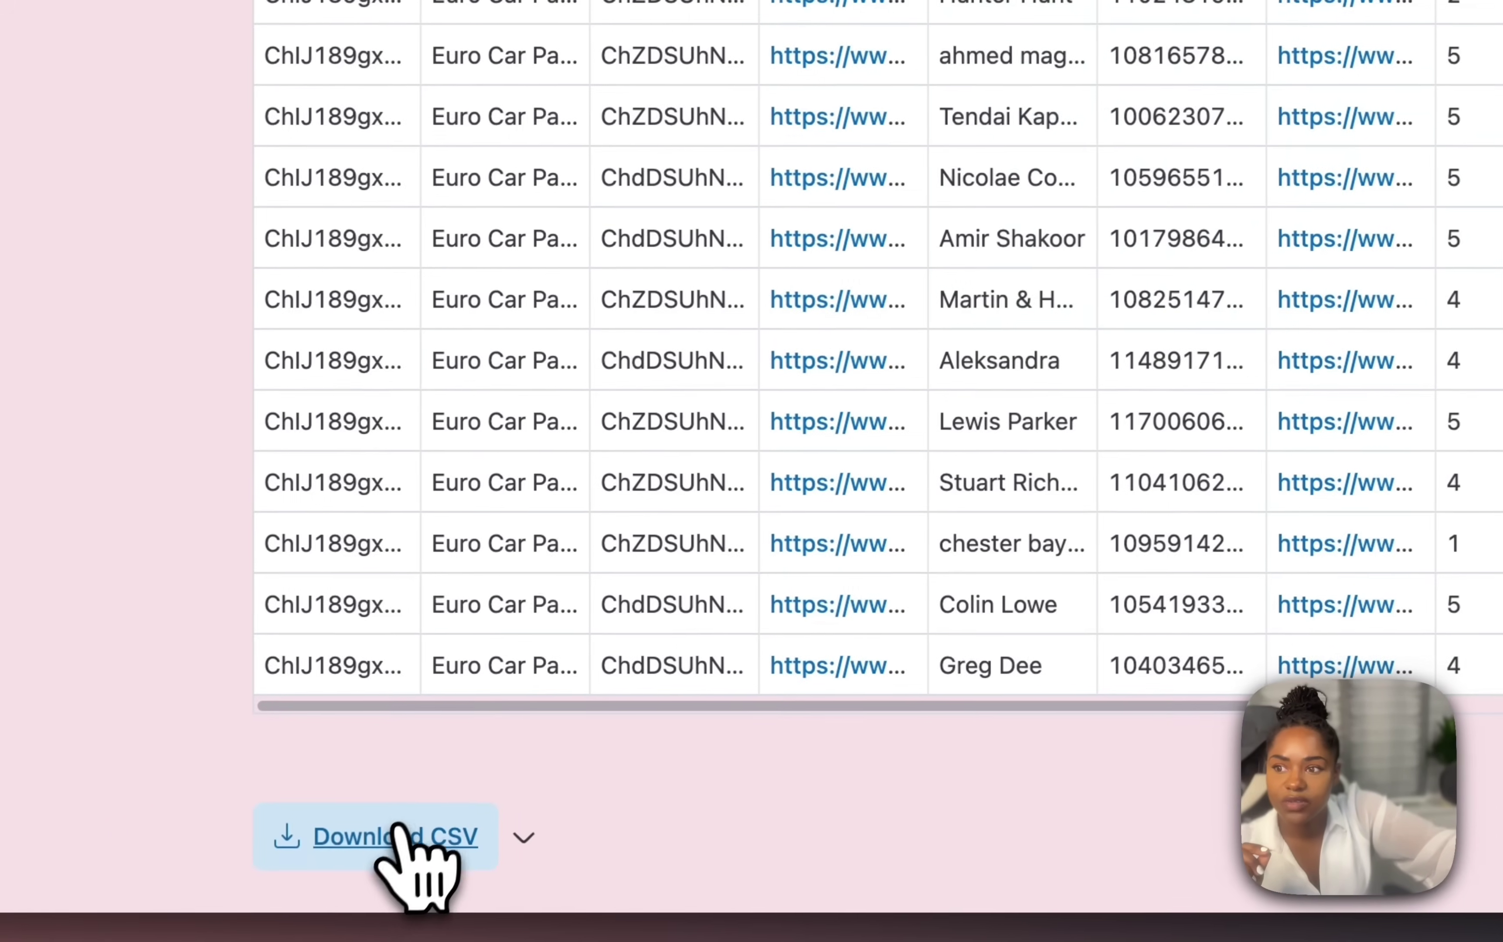
# Download the Detailed Reviews table as CSV, then the All Fields table as CSV.
pyautogui.click(400, 835)
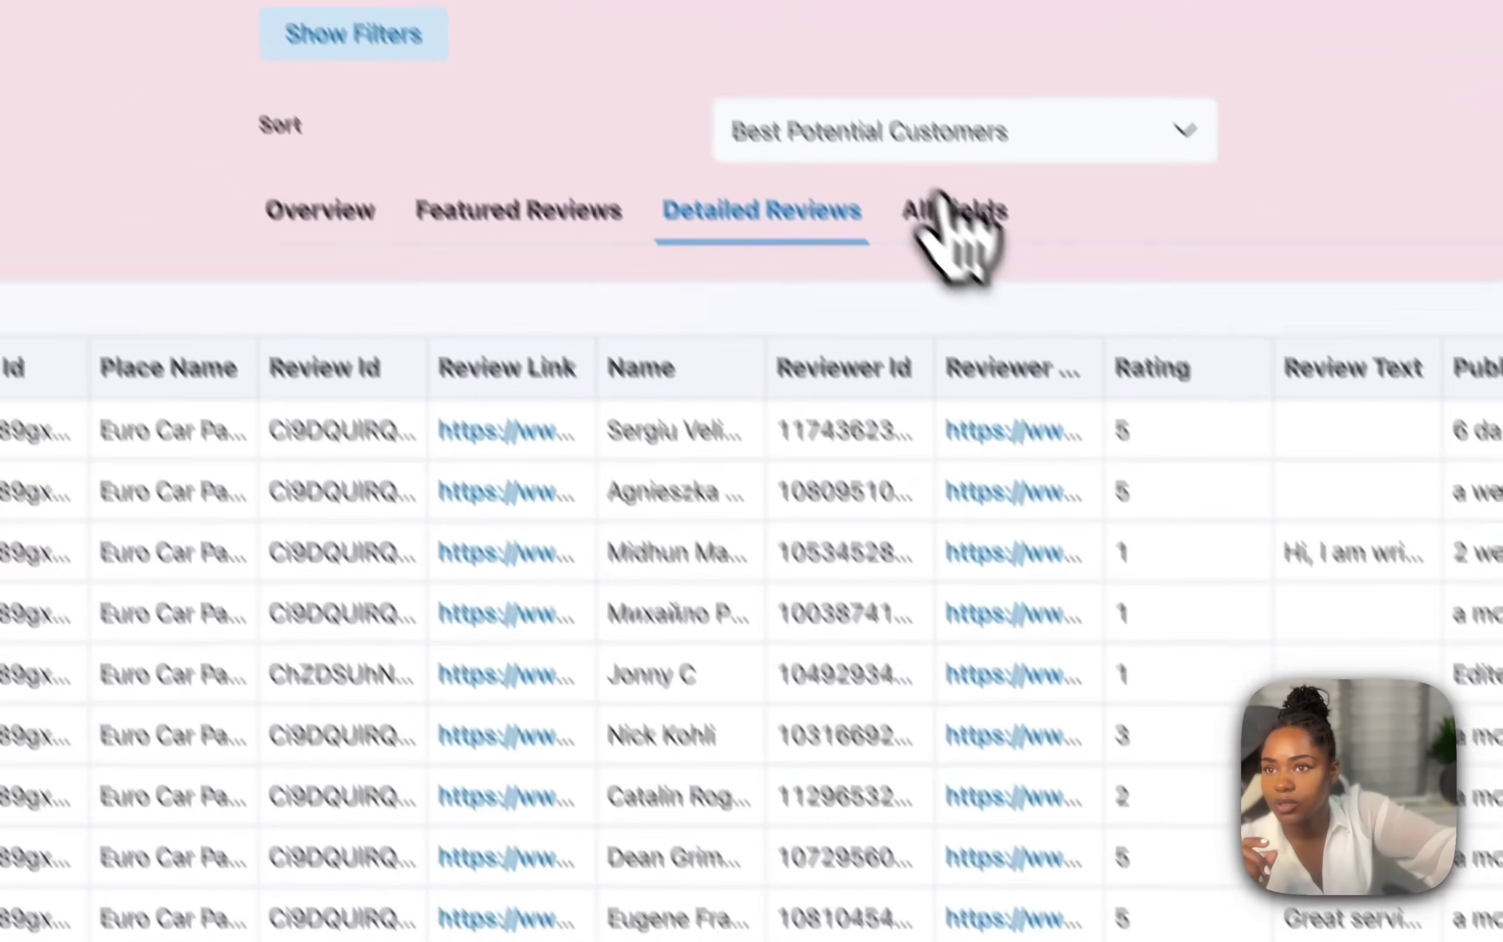
pyautogui.click(955, 209)
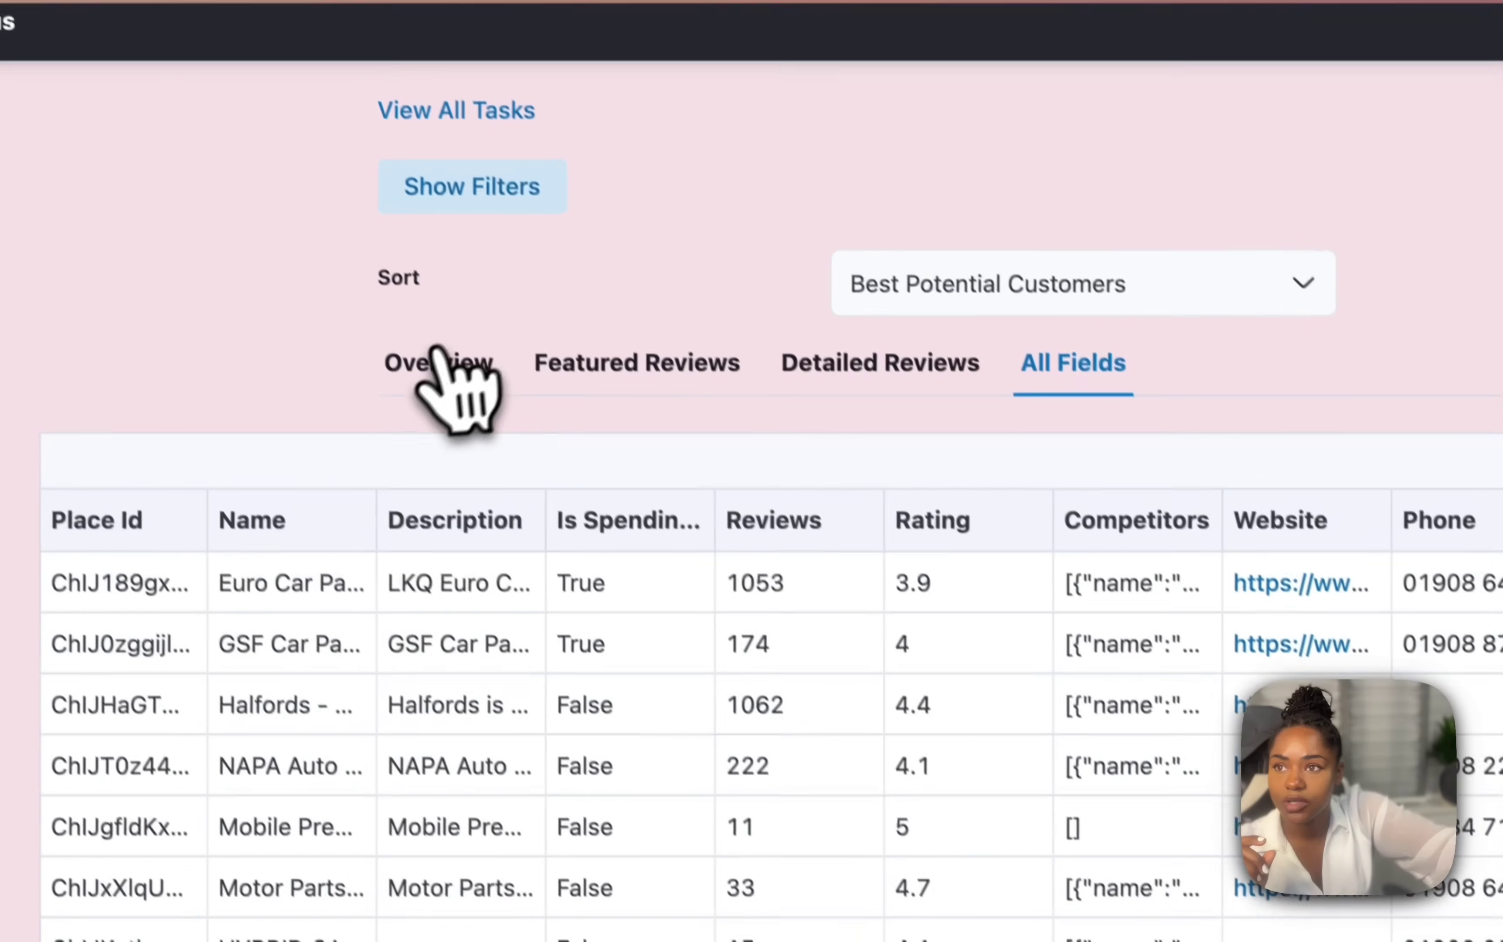
pyautogui.click(438, 361)
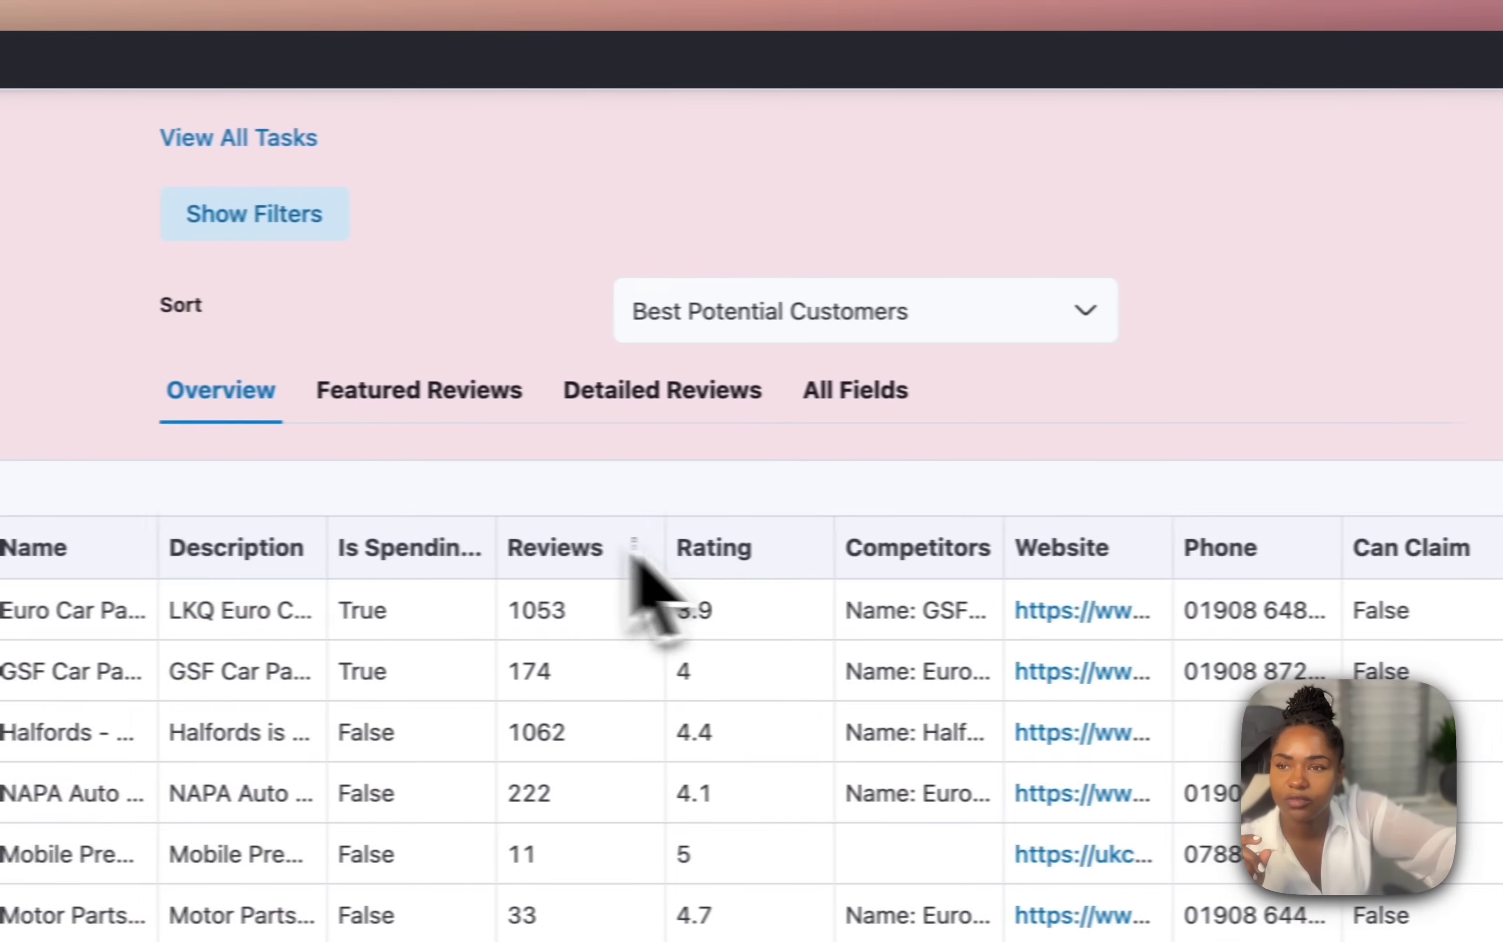
pyautogui.hscroll(10, 884, 598)
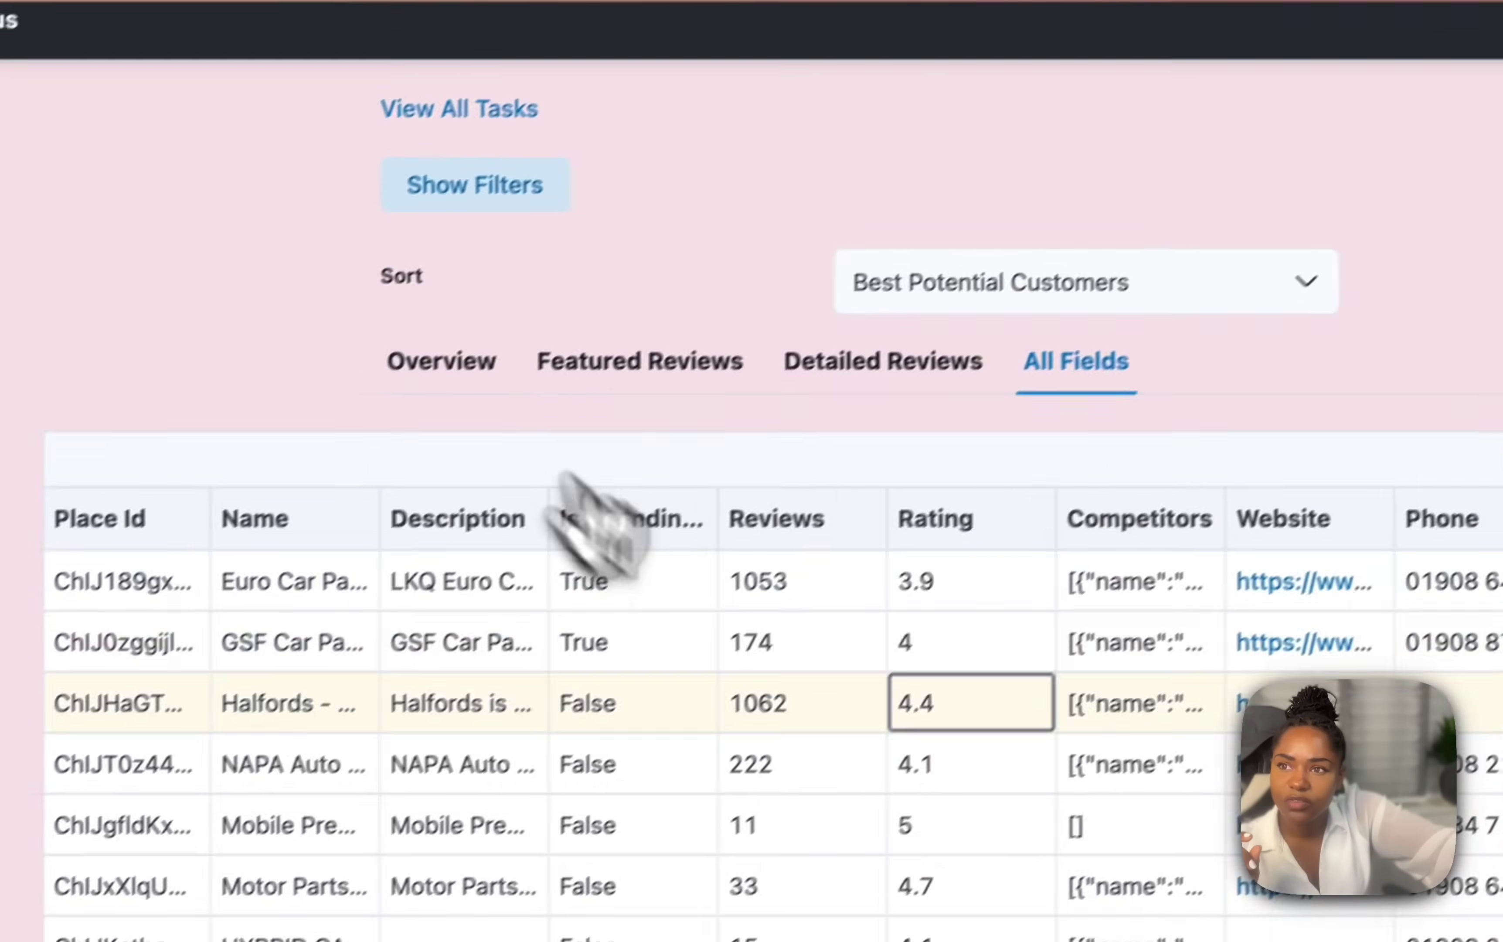
pyautogui.scroll(-15, 400, 534)
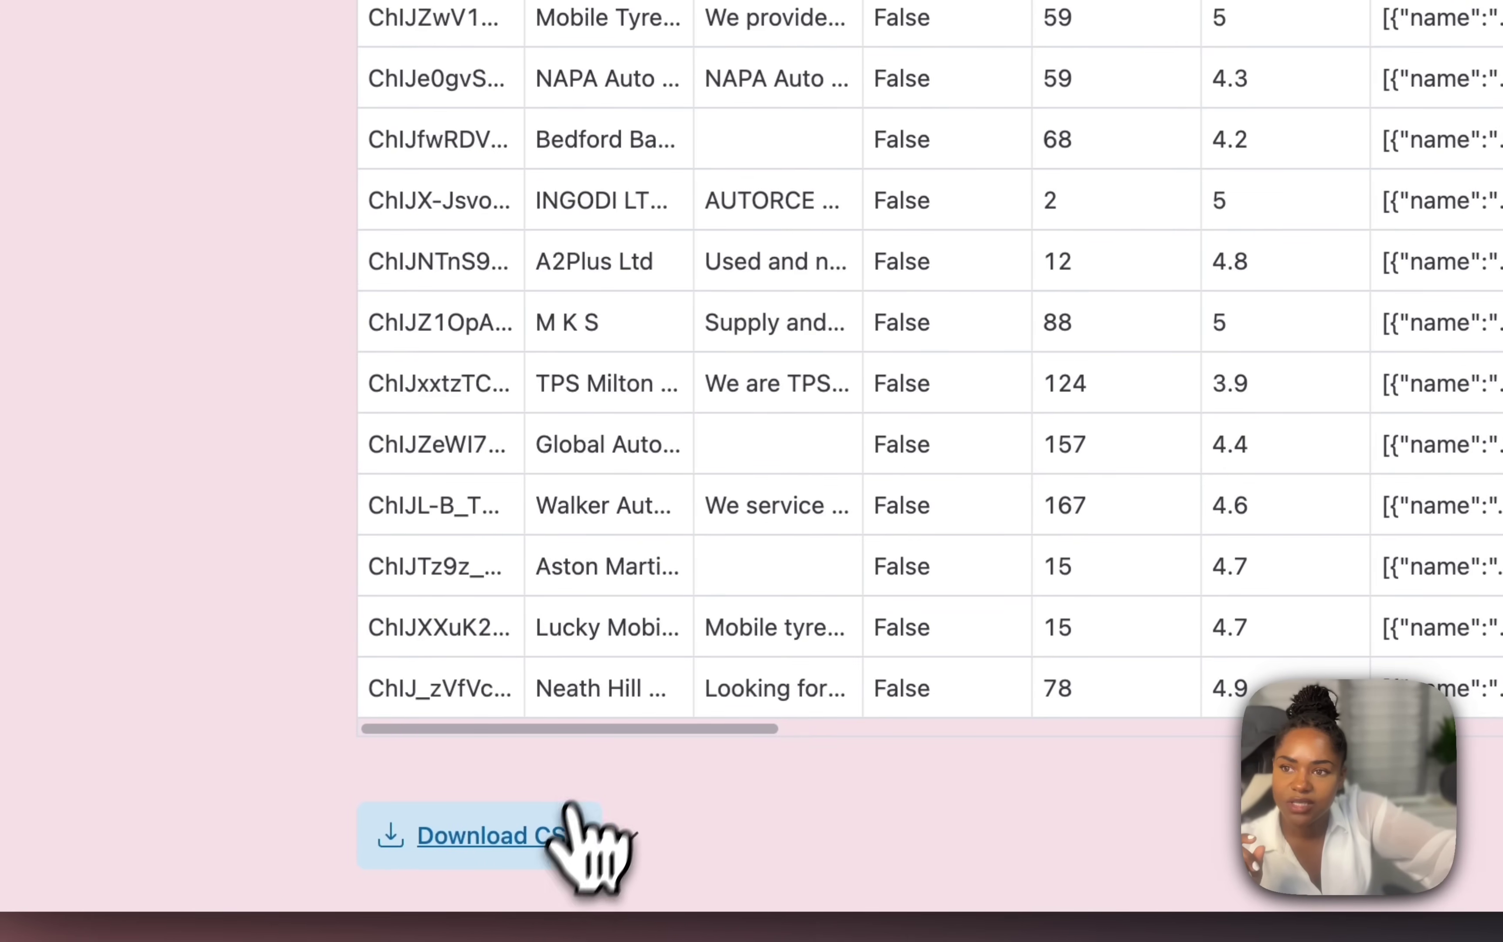
pyautogui.click(582, 825)
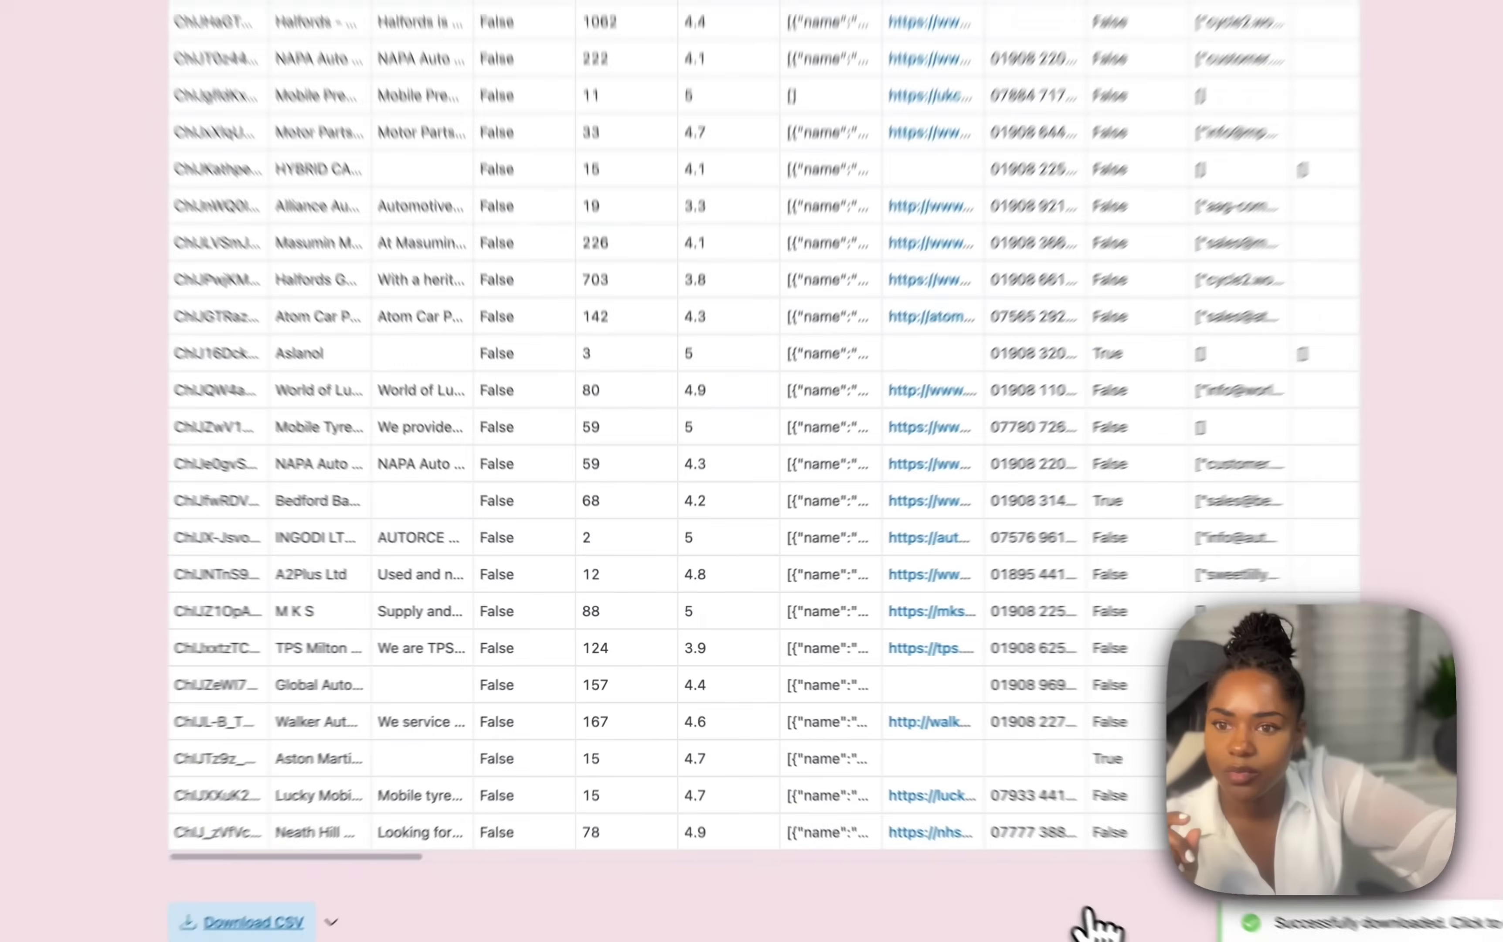